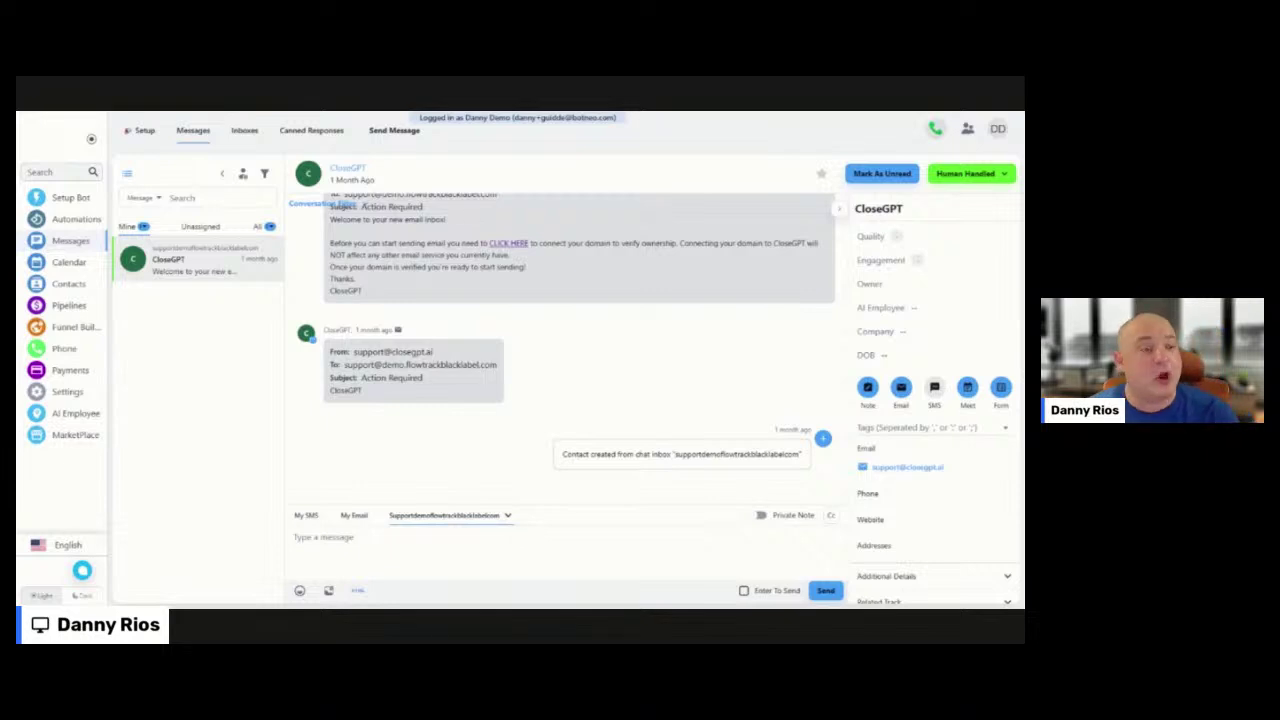
# Open the contacts list and expand the Owners and Tags filters
pyautogui.click(68, 284)
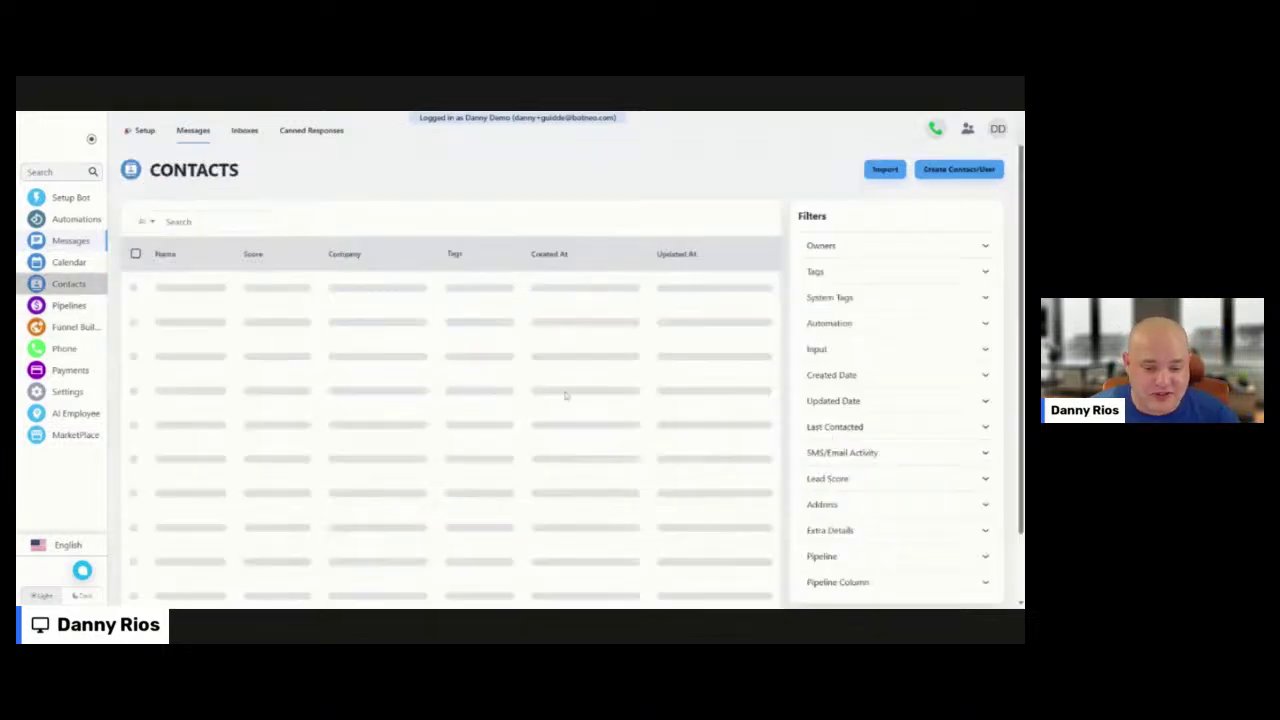
pyautogui.click(851, 271)
pyautogui.click(851, 247)
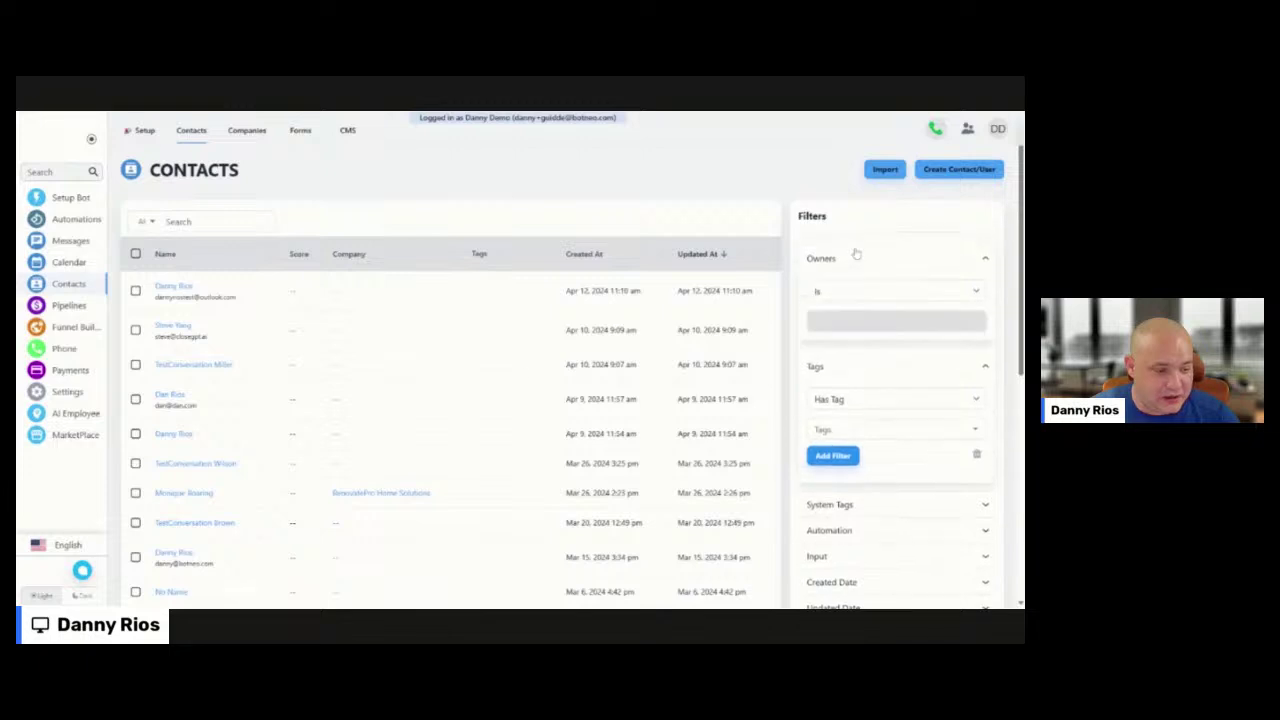
# Try out a Condition step in the Draft Flow automation modified Mar 27, 2024, and exit the editor without configuring it
pyautogui.click(72, 219)
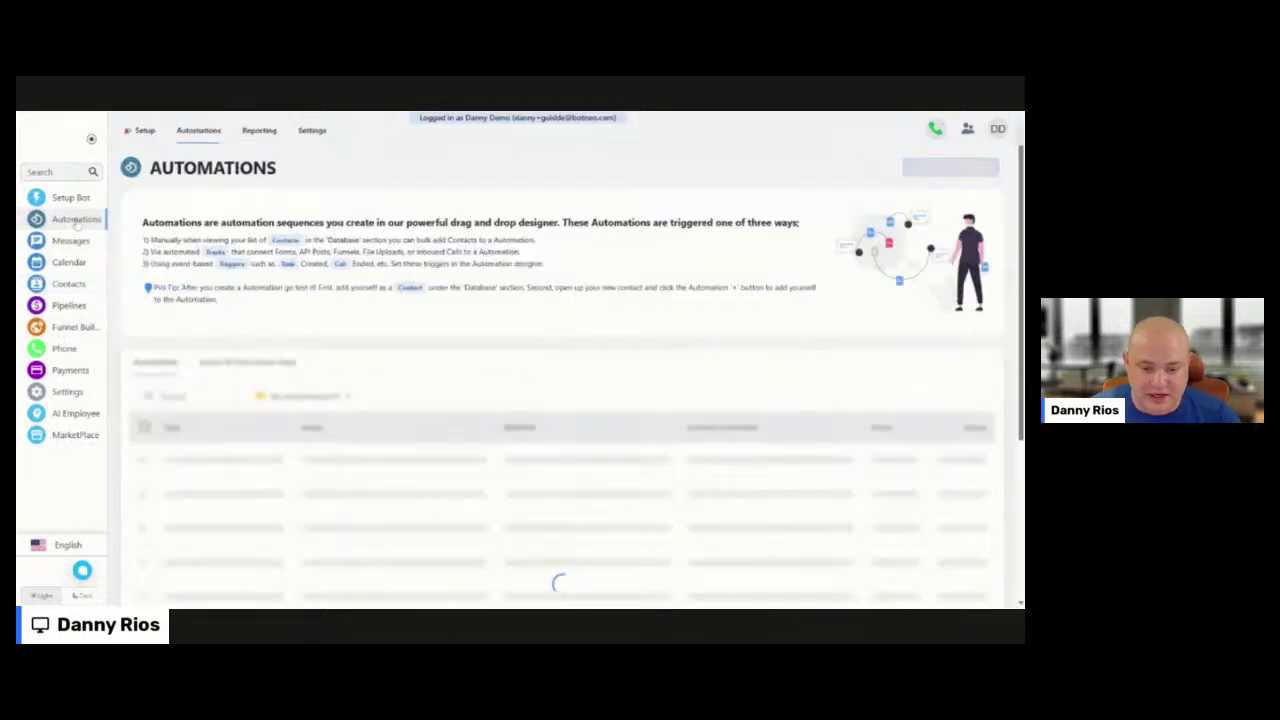
pyautogui.click(314, 502)
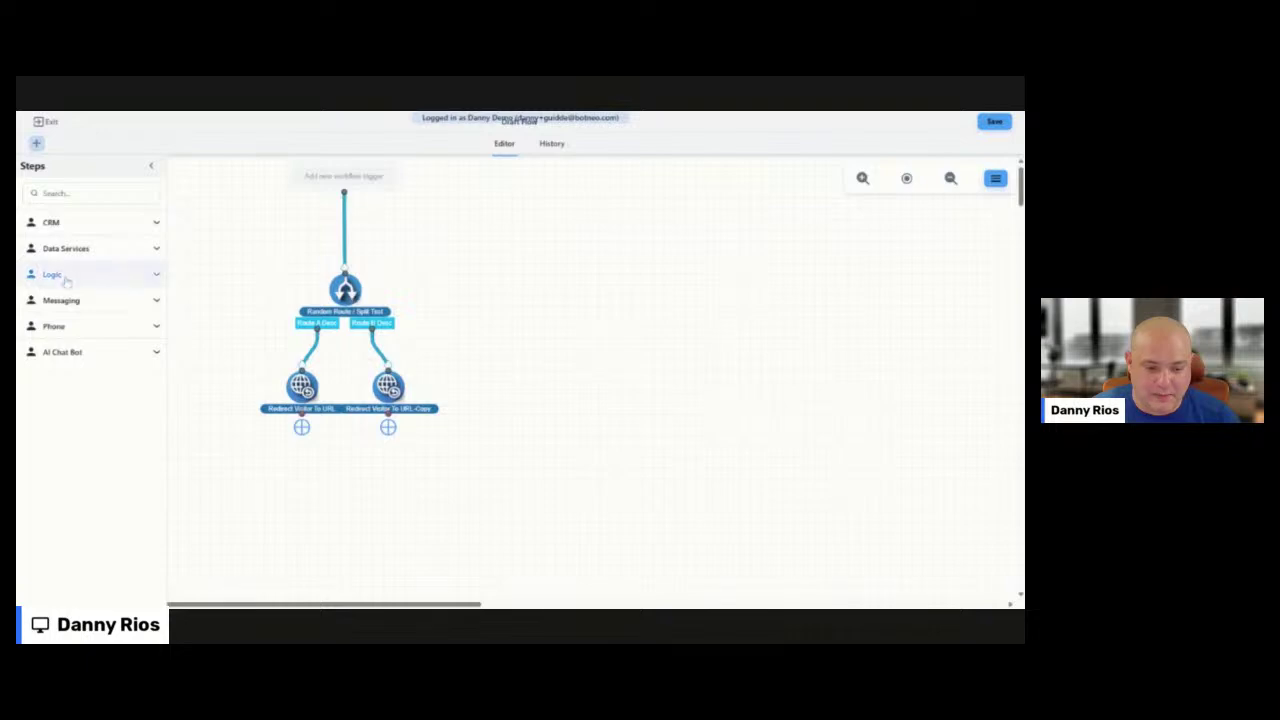
pyautogui.click(60, 193)
pyautogui.write('filter')
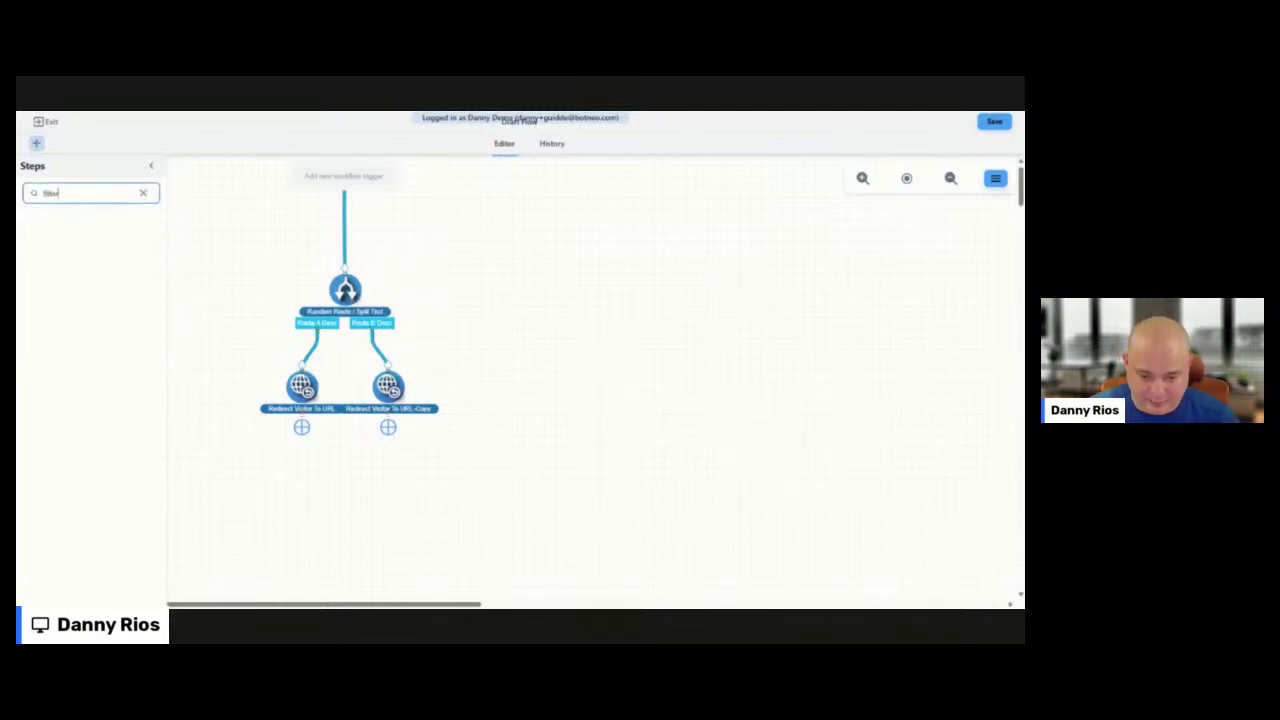
pyautogui.hotkey('ctrl', 'a')
pyautogui.write('cond')
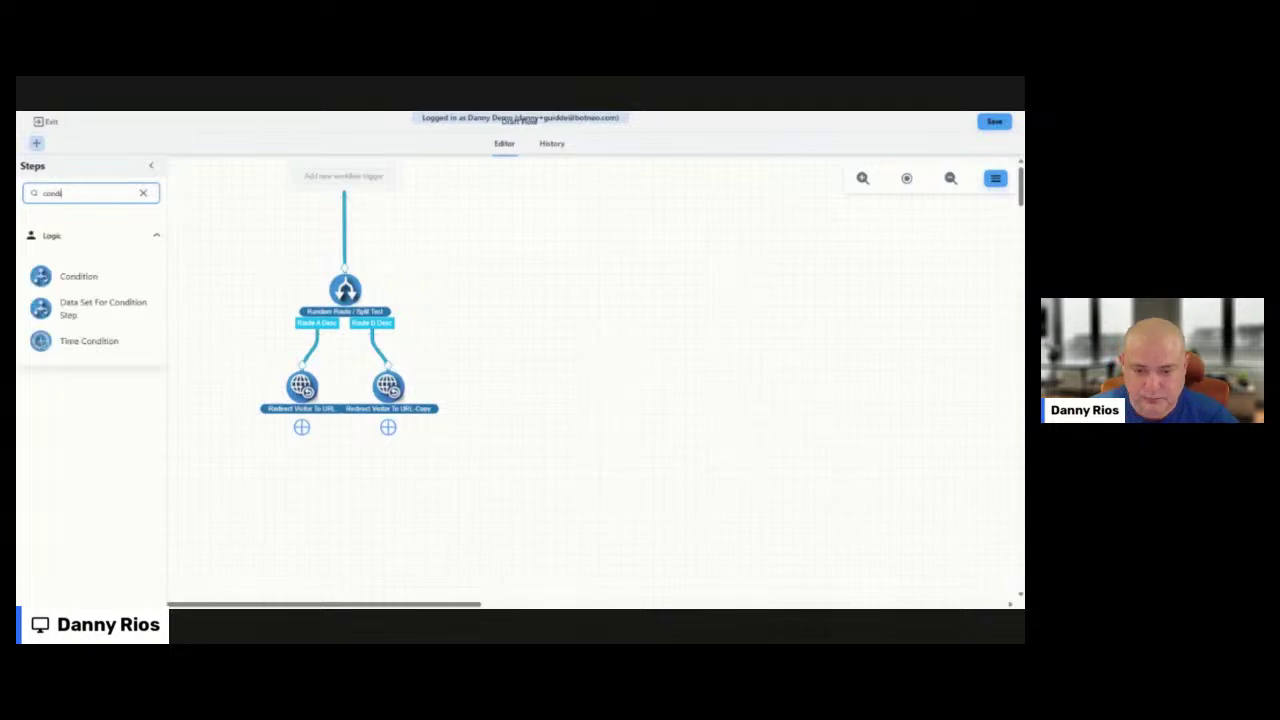
pyautogui.moveTo(80, 277); pyautogui.dragTo(517, 282)
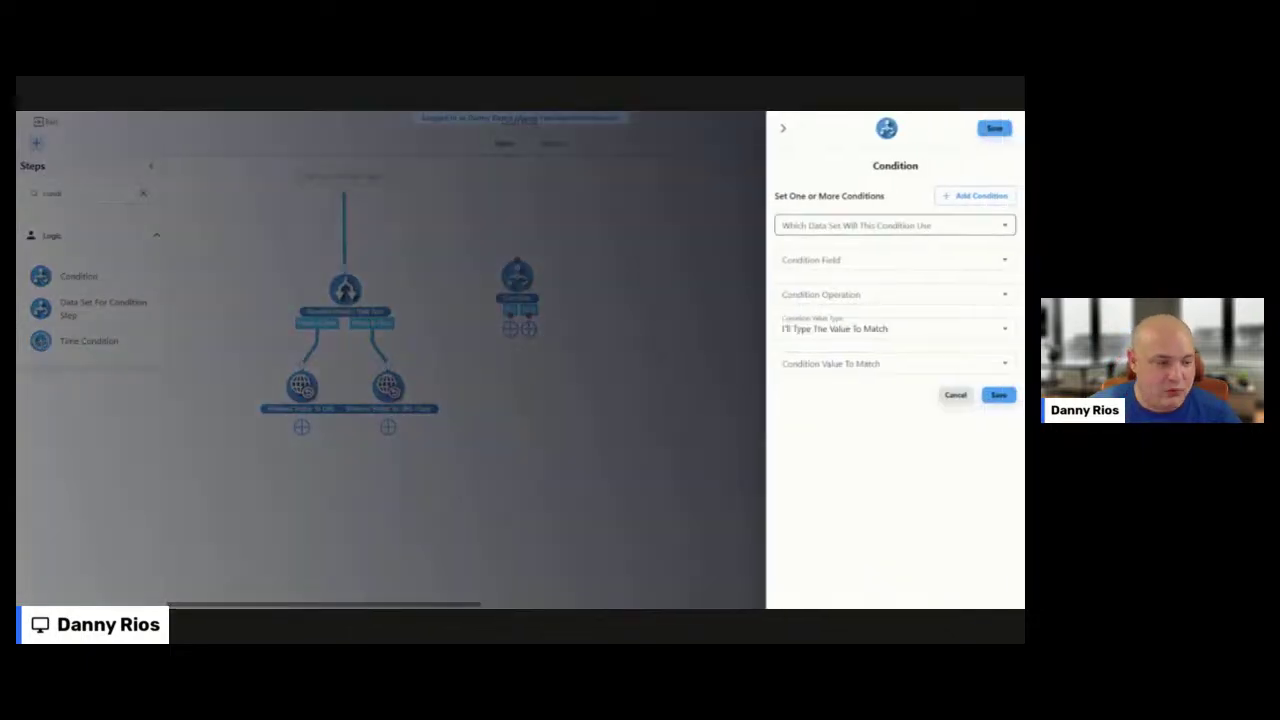
pyautogui.click(711, 583)
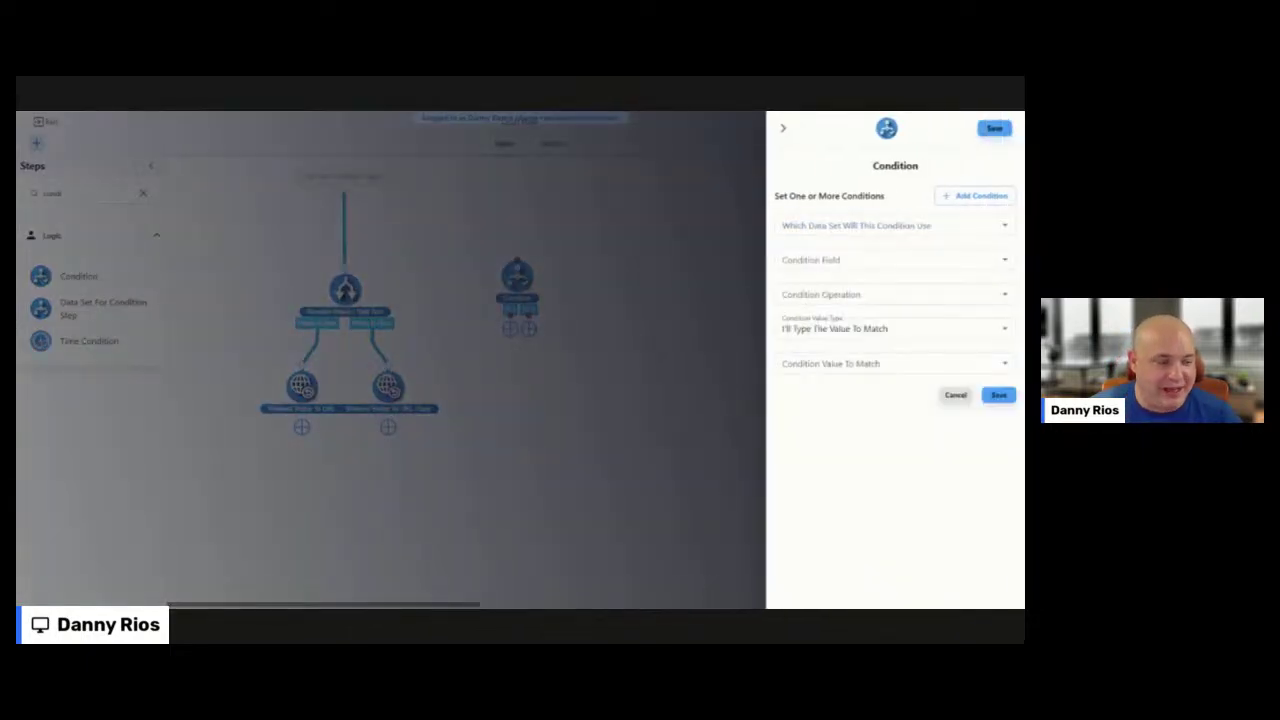
pyautogui.click(786, 130)
pyautogui.click(48, 122)
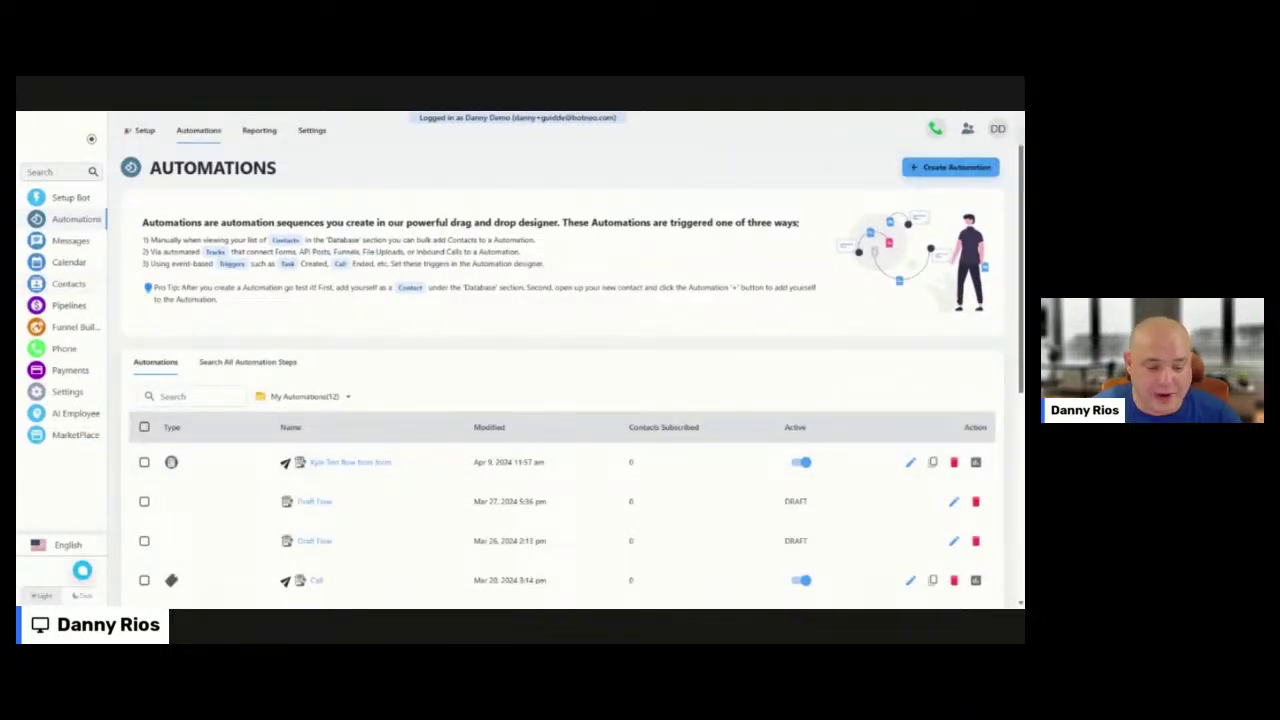
# Reopen the Mar 27, 2024 Draft Flow to view its steps, and return to the automations list
pyautogui.click(314, 501)
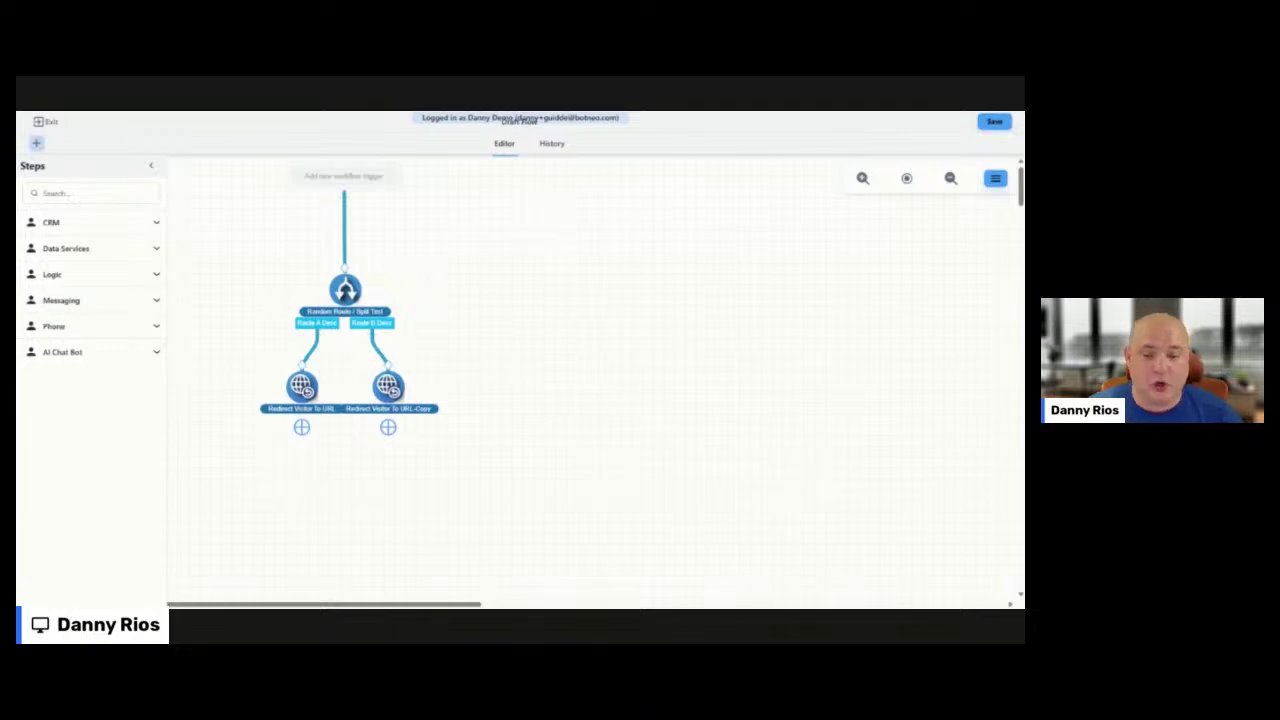
pyautogui.click(44, 121)
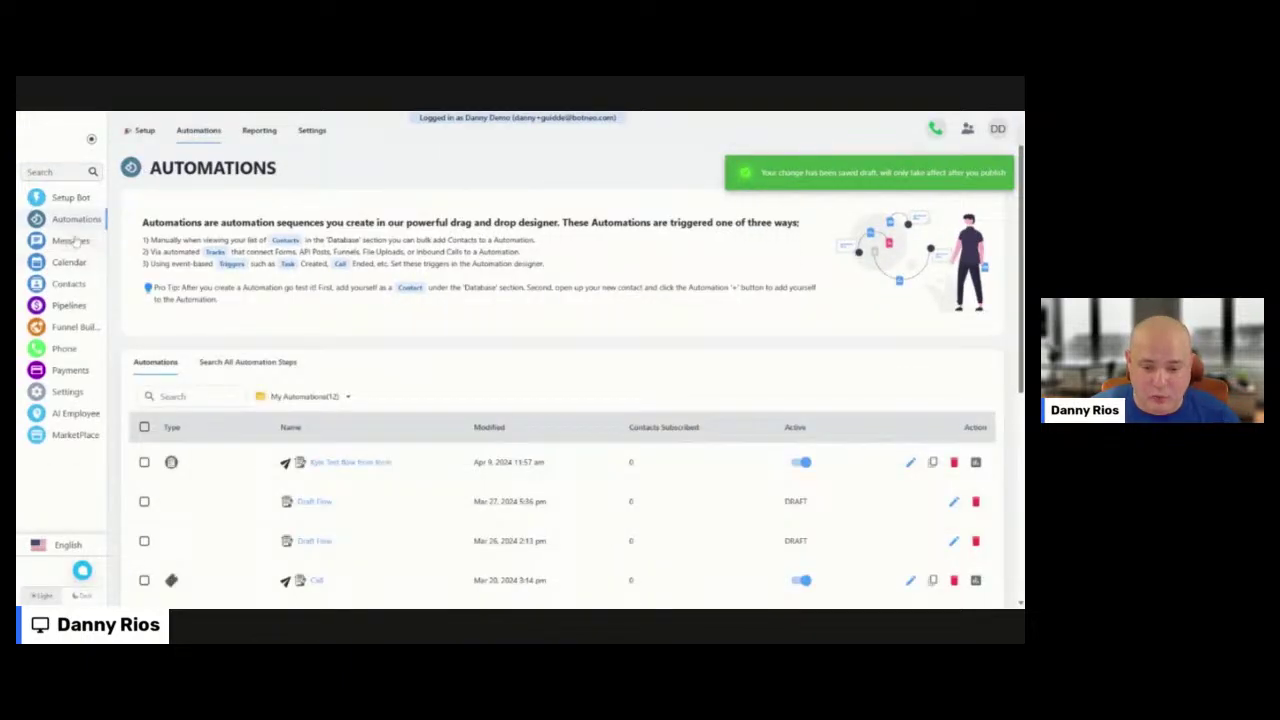
# Show the conversation filter in Messages, review the available filter options and add the test tag
pyautogui.click(70, 241)
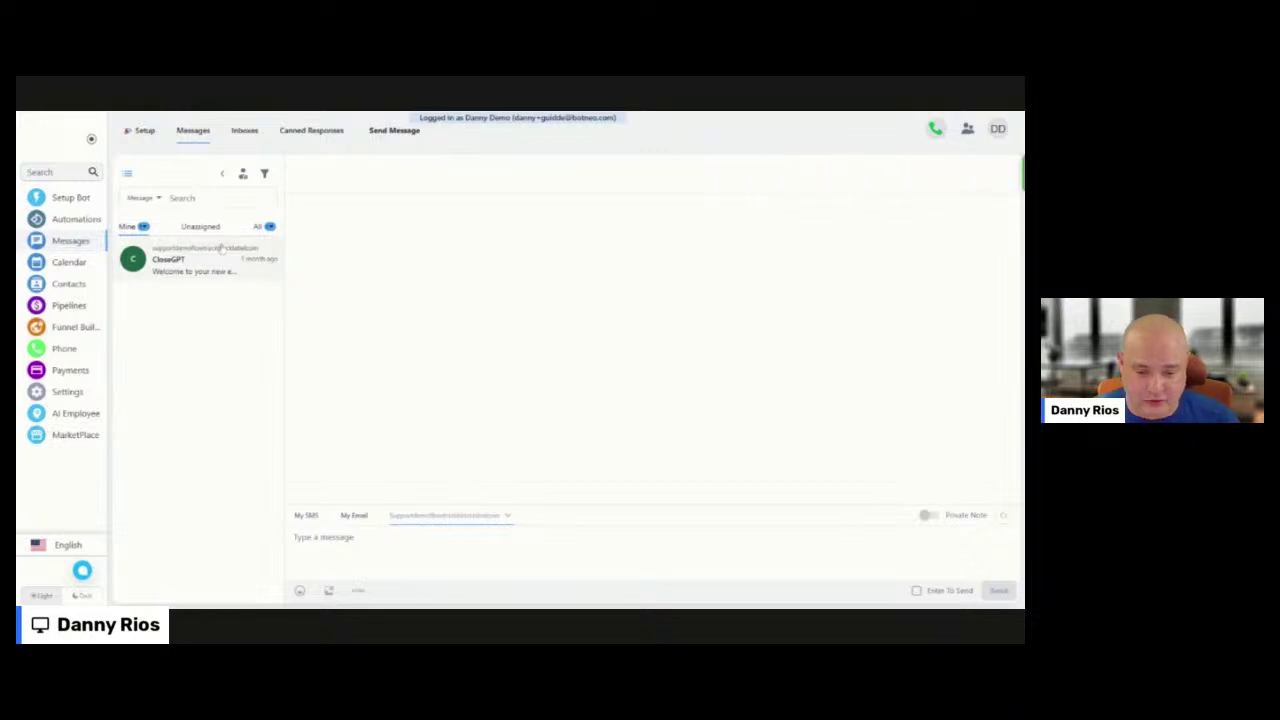
pyautogui.click(264, 174)
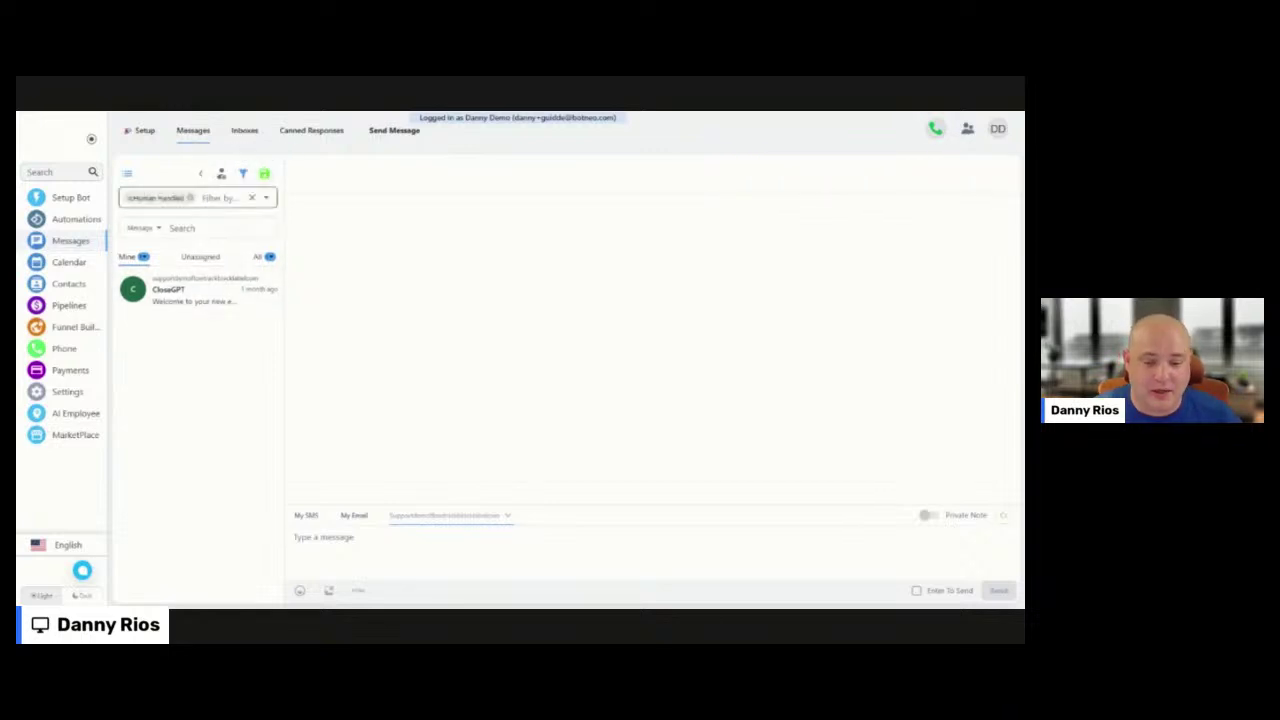
pyautogui.click(222, 197)
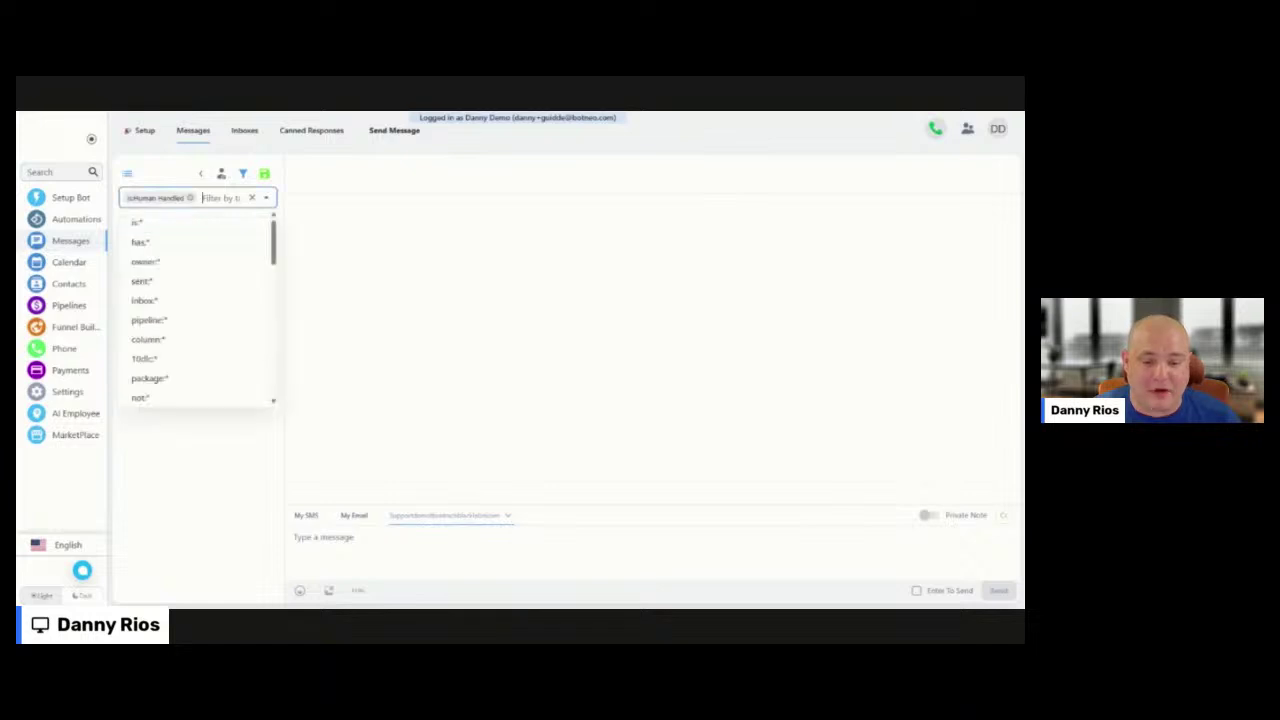
pyautogui.scroll(-10, 213, 275)
pyautogui.scroll(10, 213, 275)
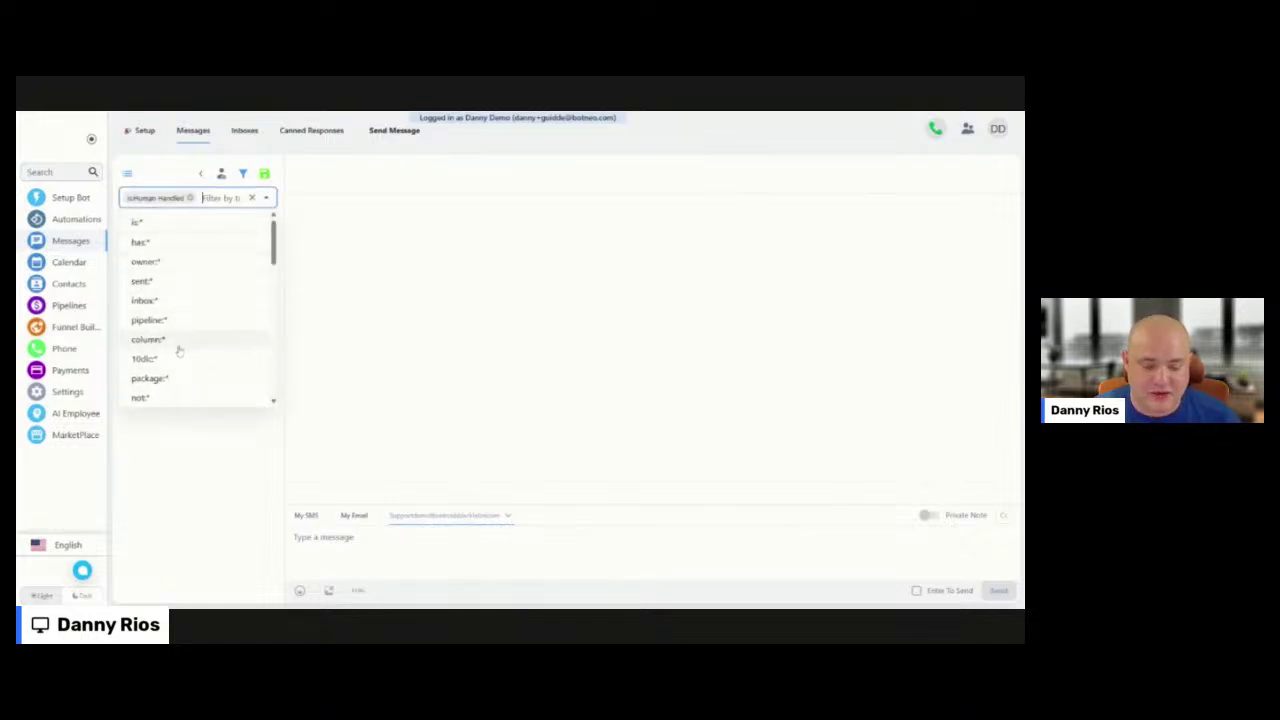
pyautogui.scroll(-15, 170, 380)
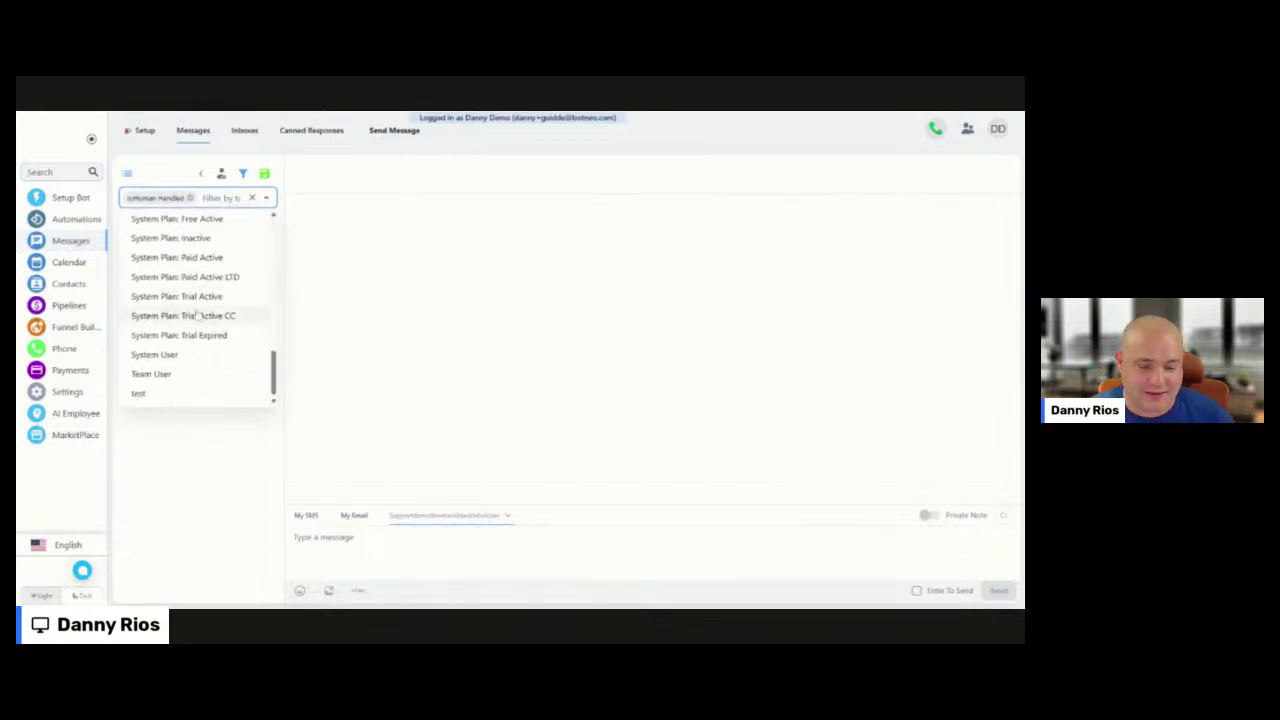
pyautogui.scroll(15, 195, 318)
pyautogui.scroll(-15, 198, 325)
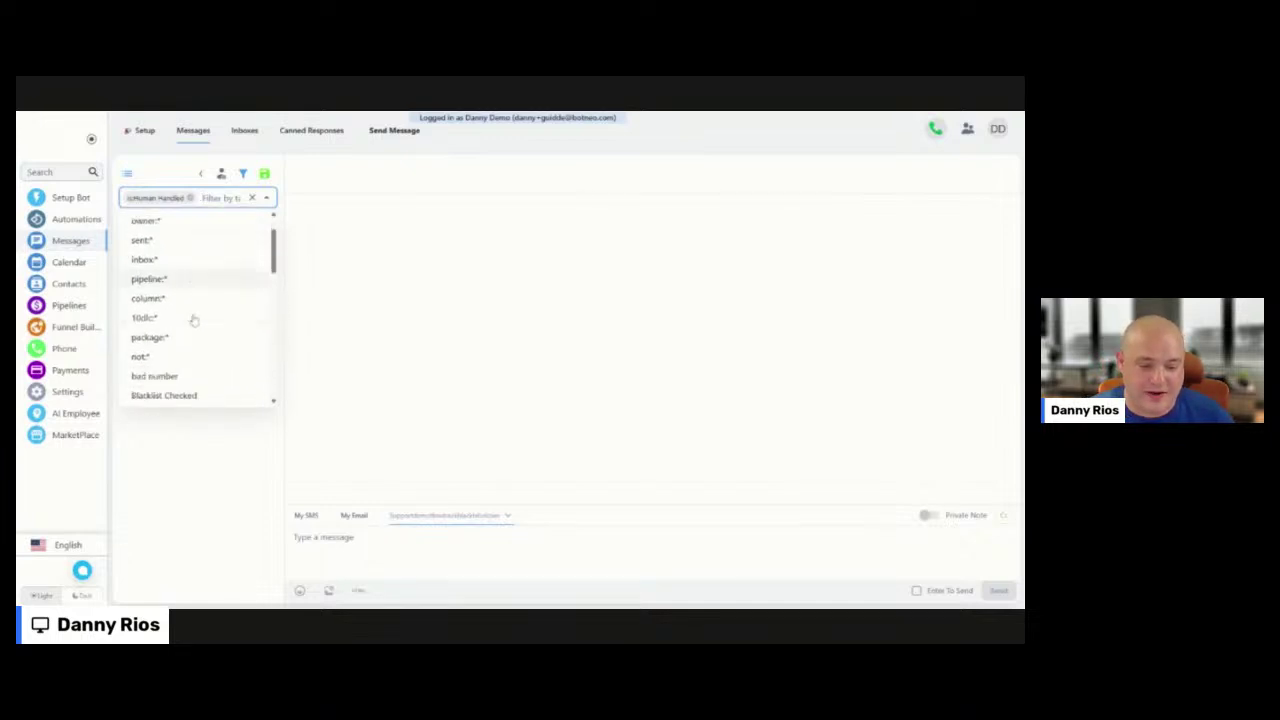
pyautogui.scroll(5, 203, 318)
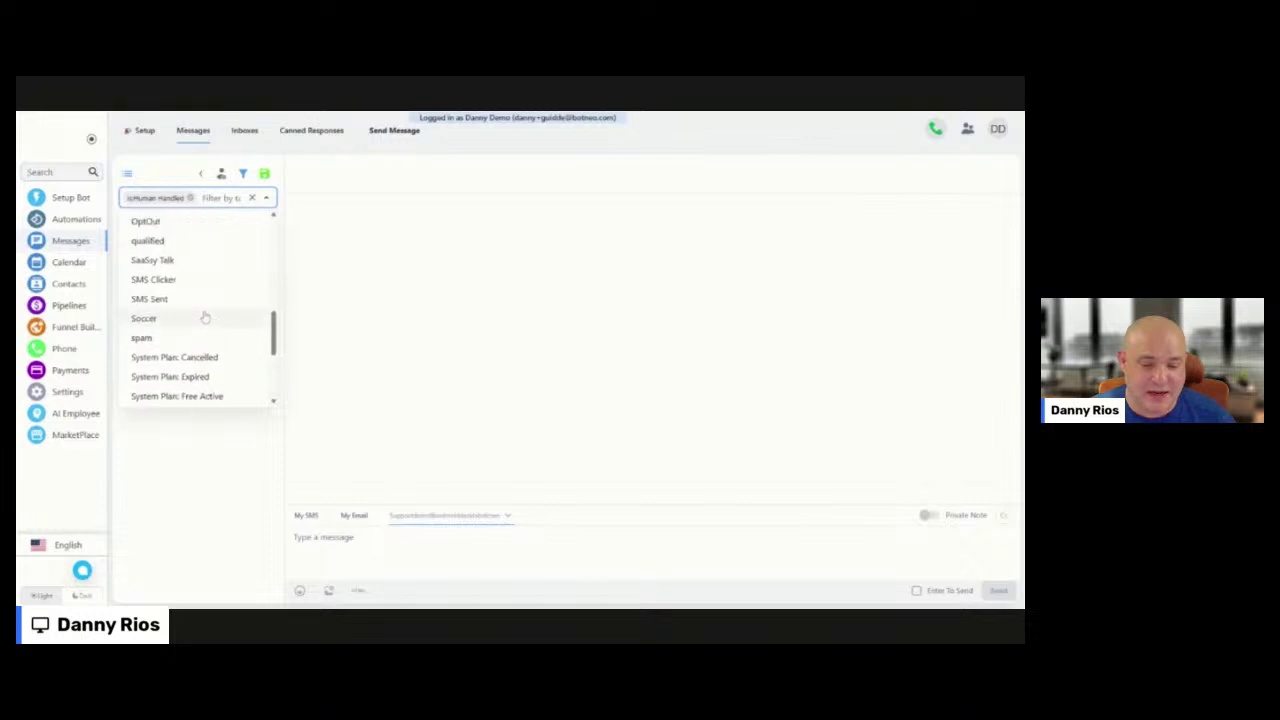
pyautogui.scroll(-5, 200, 320)
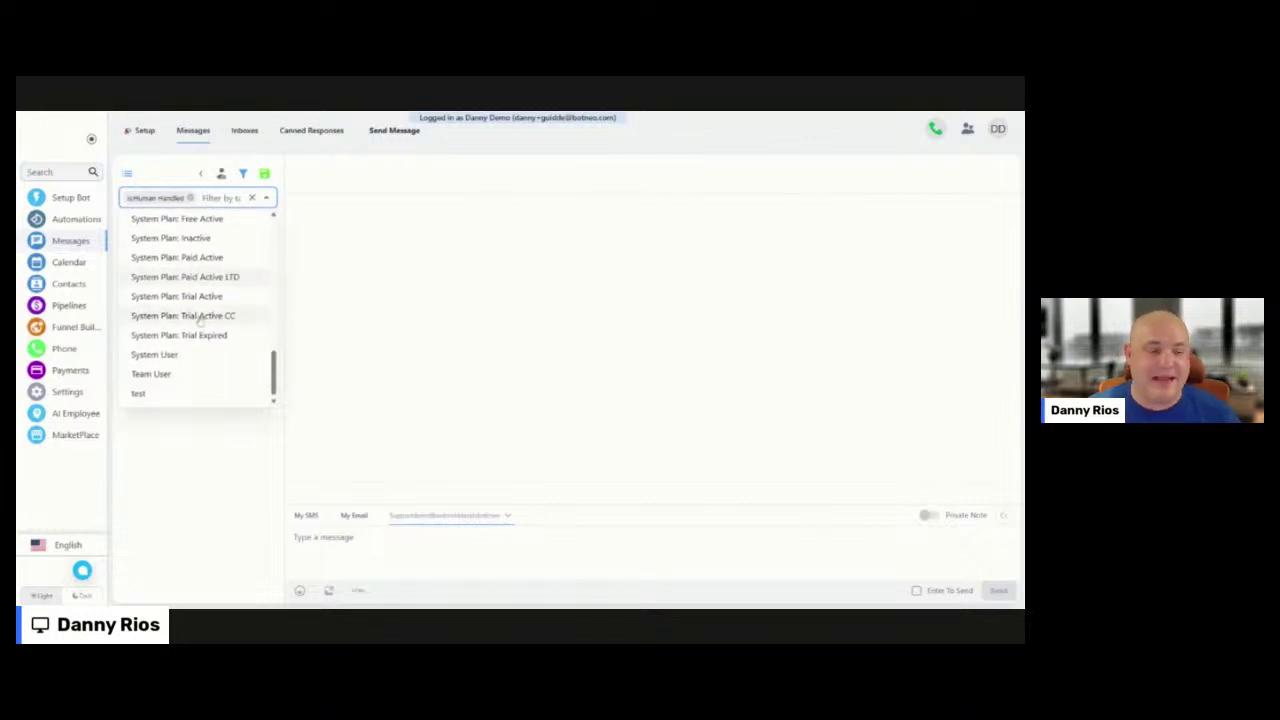
pyautogui.click(150, 393)
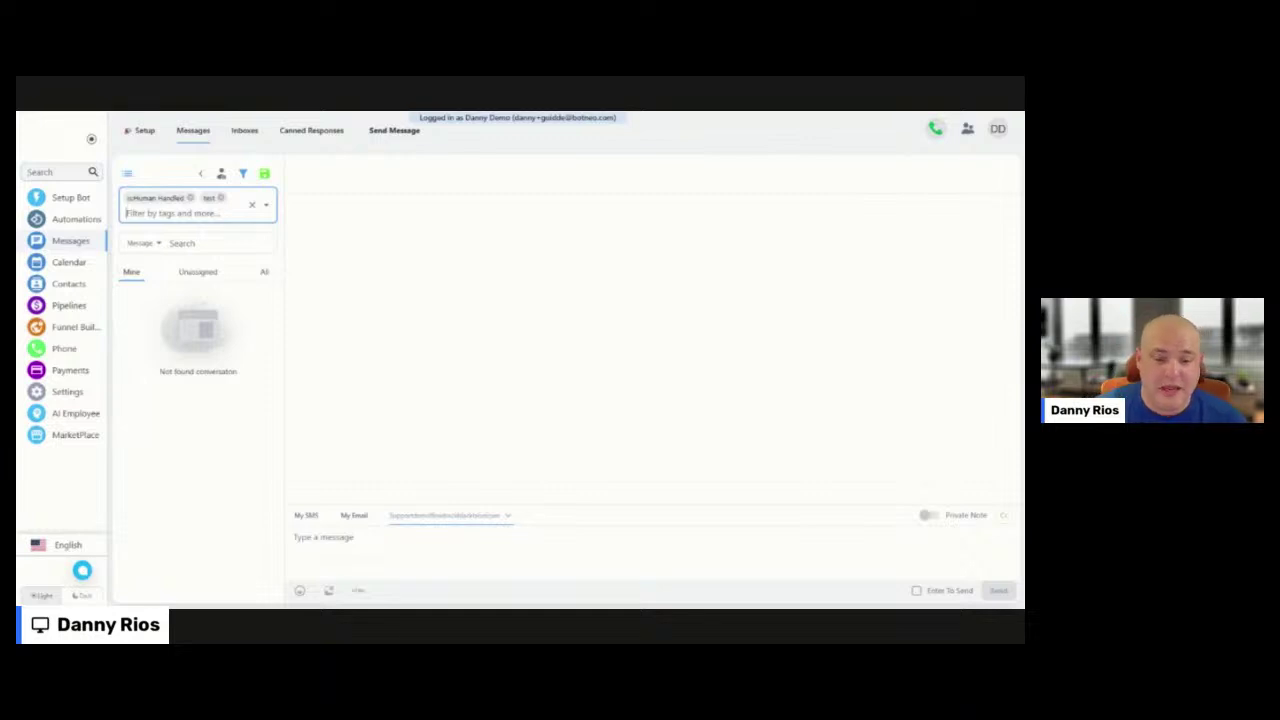
# Remove the human handled condition from the conversation filter and exclude contacts tagged OptOut with a not: condition
pyautogui.click(190, 197)
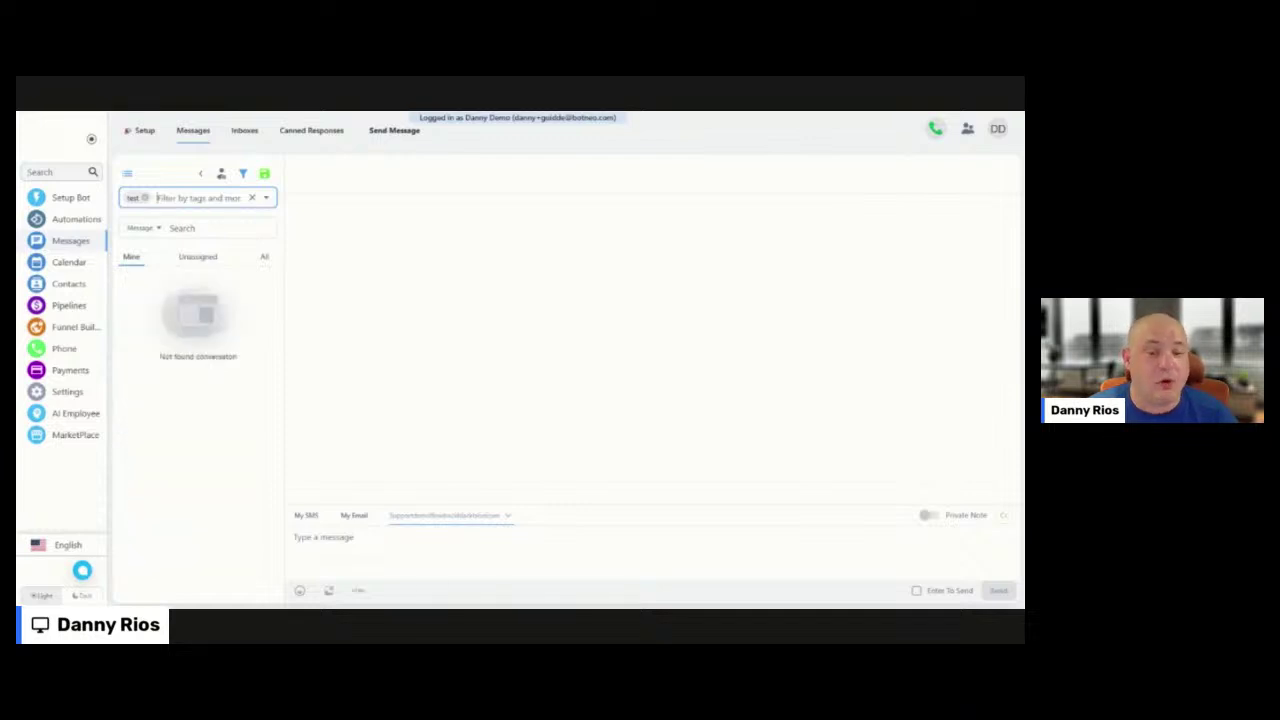
pyautogui.click(198, 198)
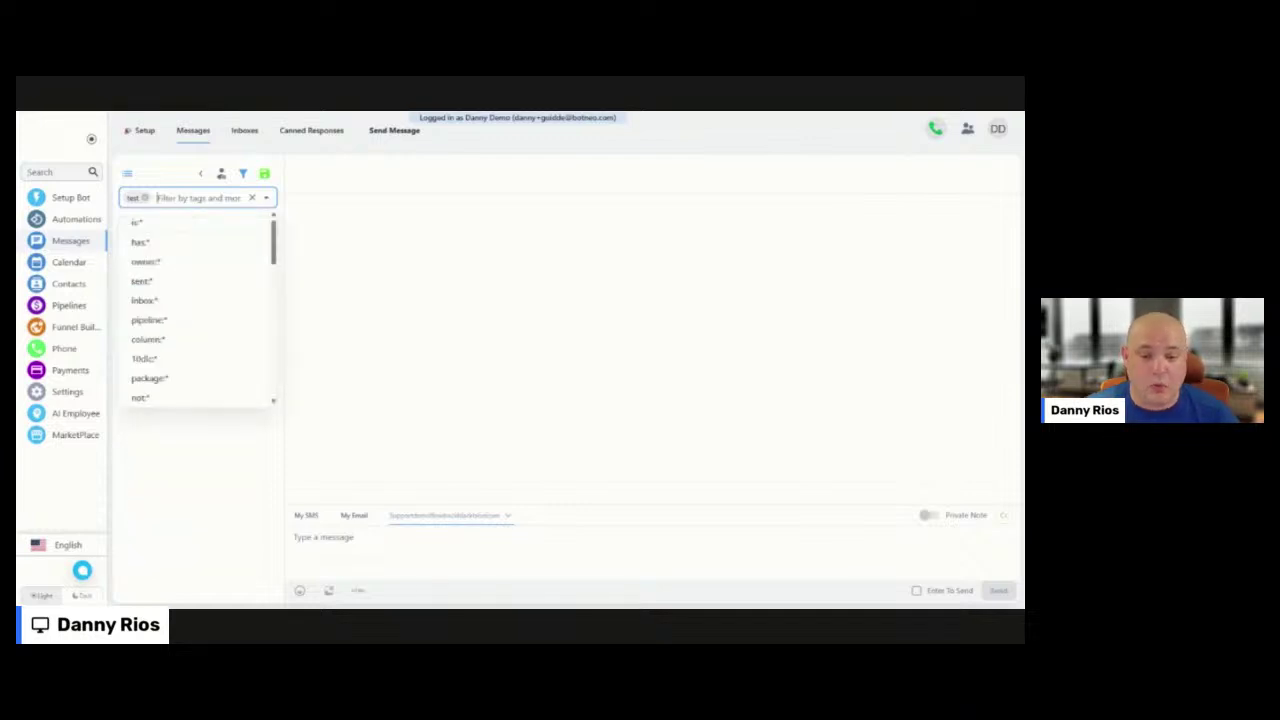
pyautogui.write('not')
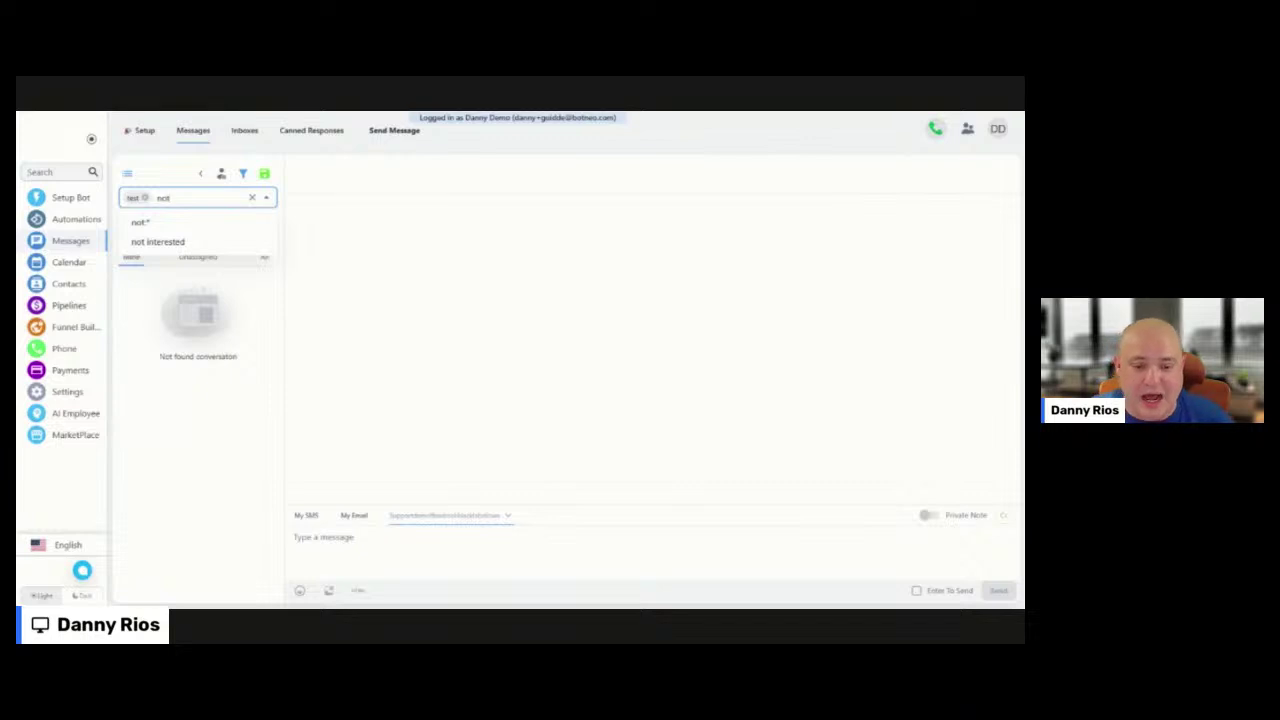
pyautogui.click(176, 222)
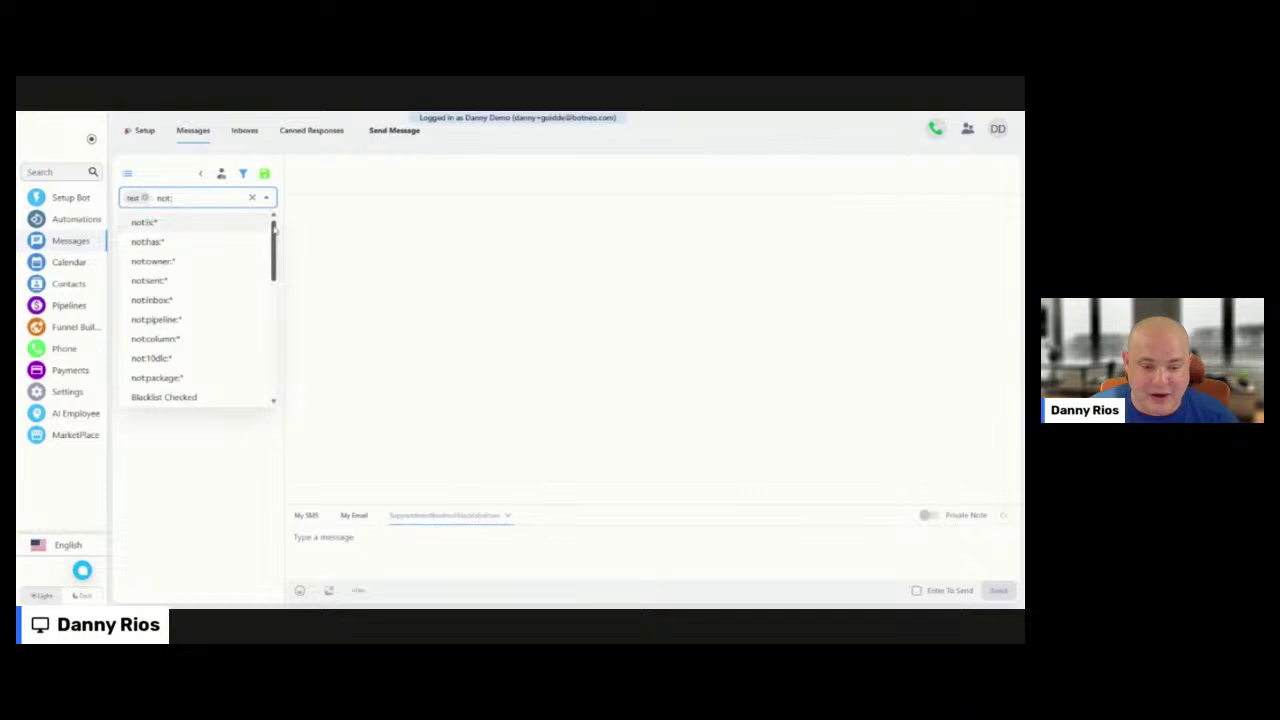
pyautogui.moveTo(272, 248); pyautogui.dragTo(272, 385)
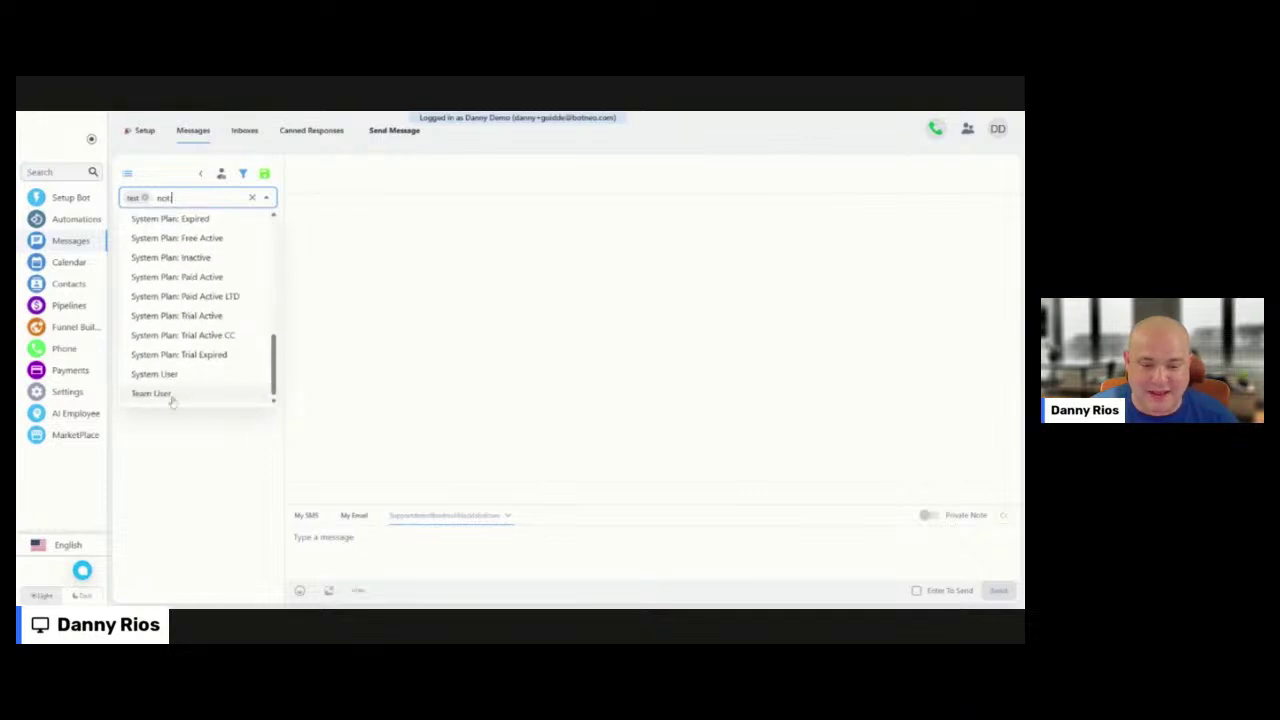
pyautogui.scroll(3, 171, 394)
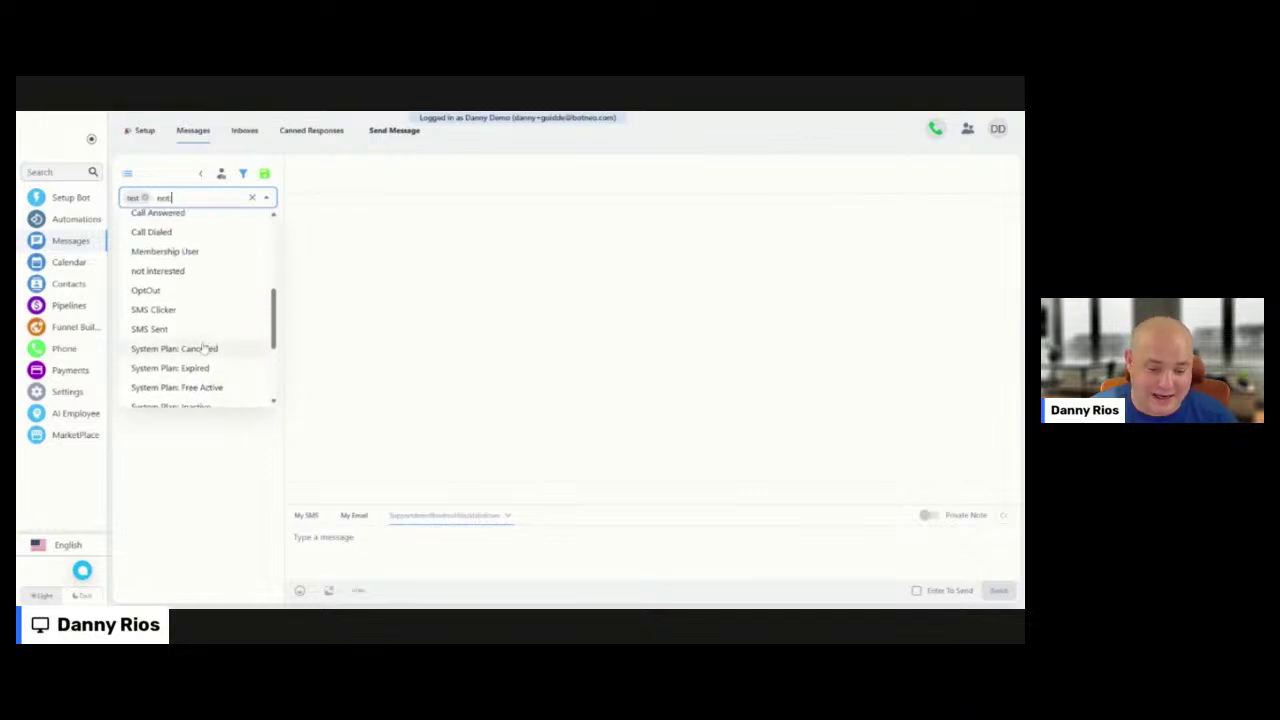
pyautogui.click(181, 295)
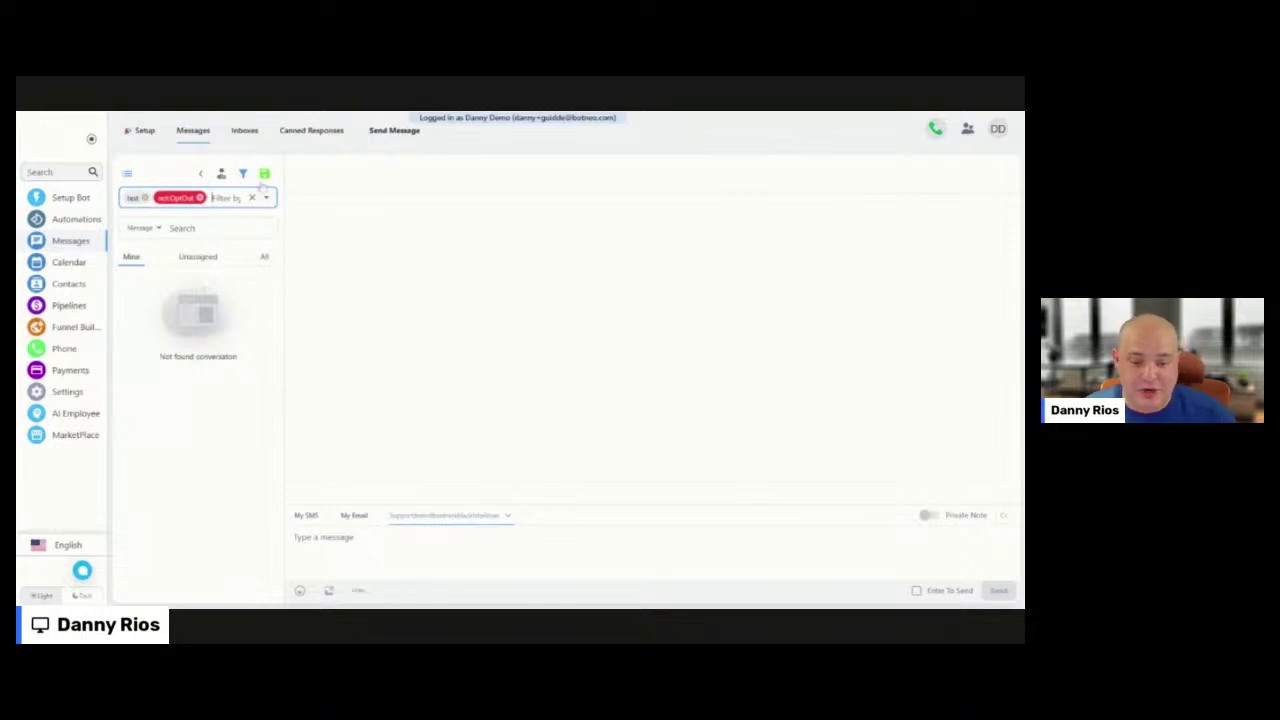
# Create a smart bucket from the current filters named Demo 1 and give it a light green key icon
pyautogui.click(264, 174)
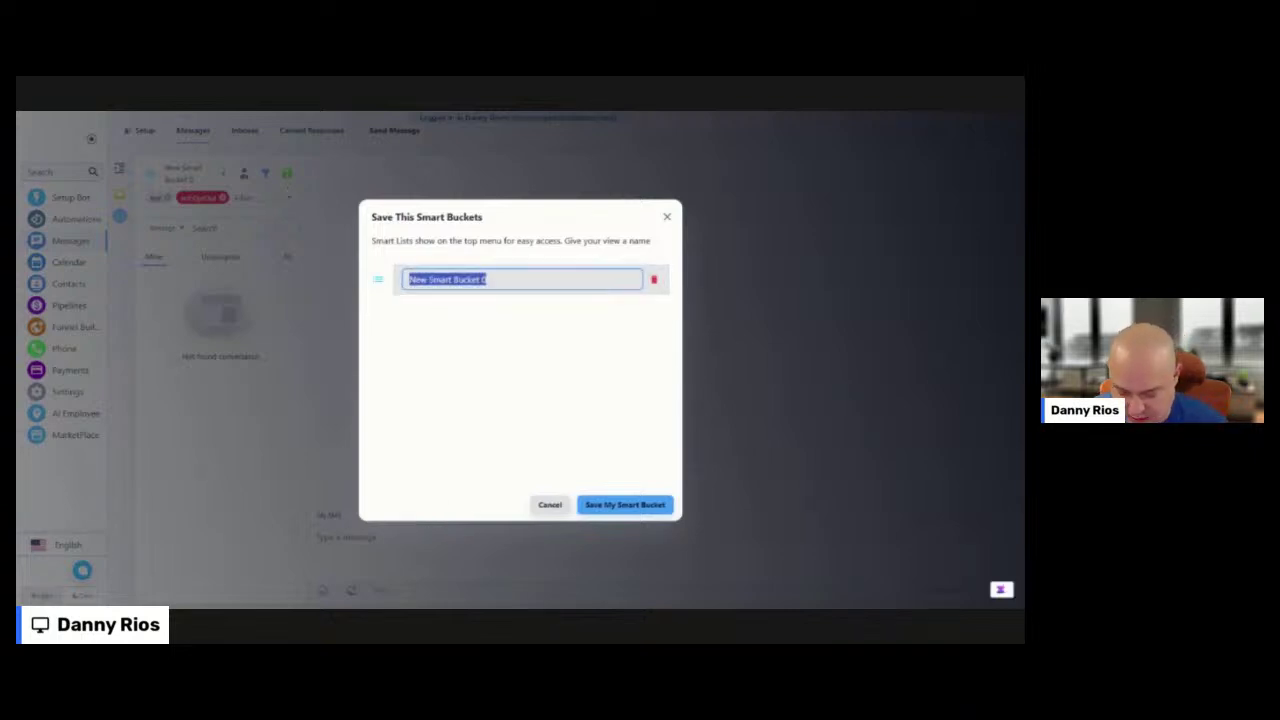
pyautogui.write('Demo 1')
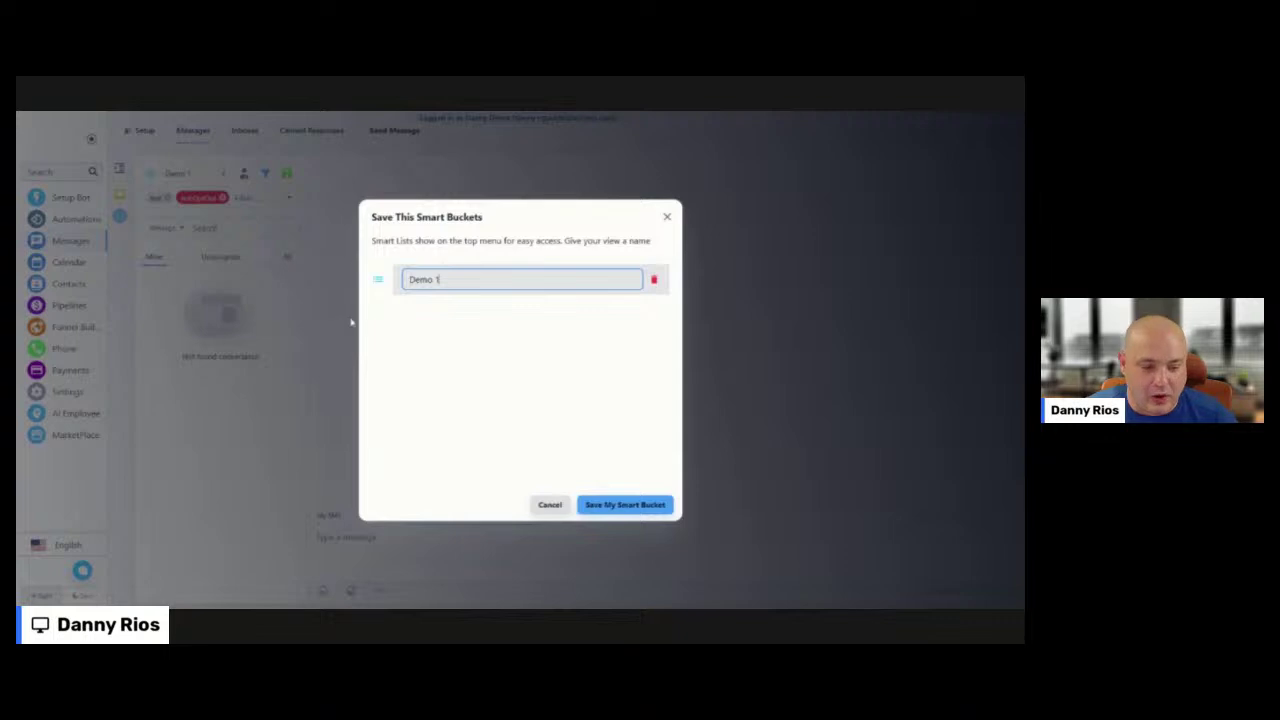
pyautogui.click(378, 281)
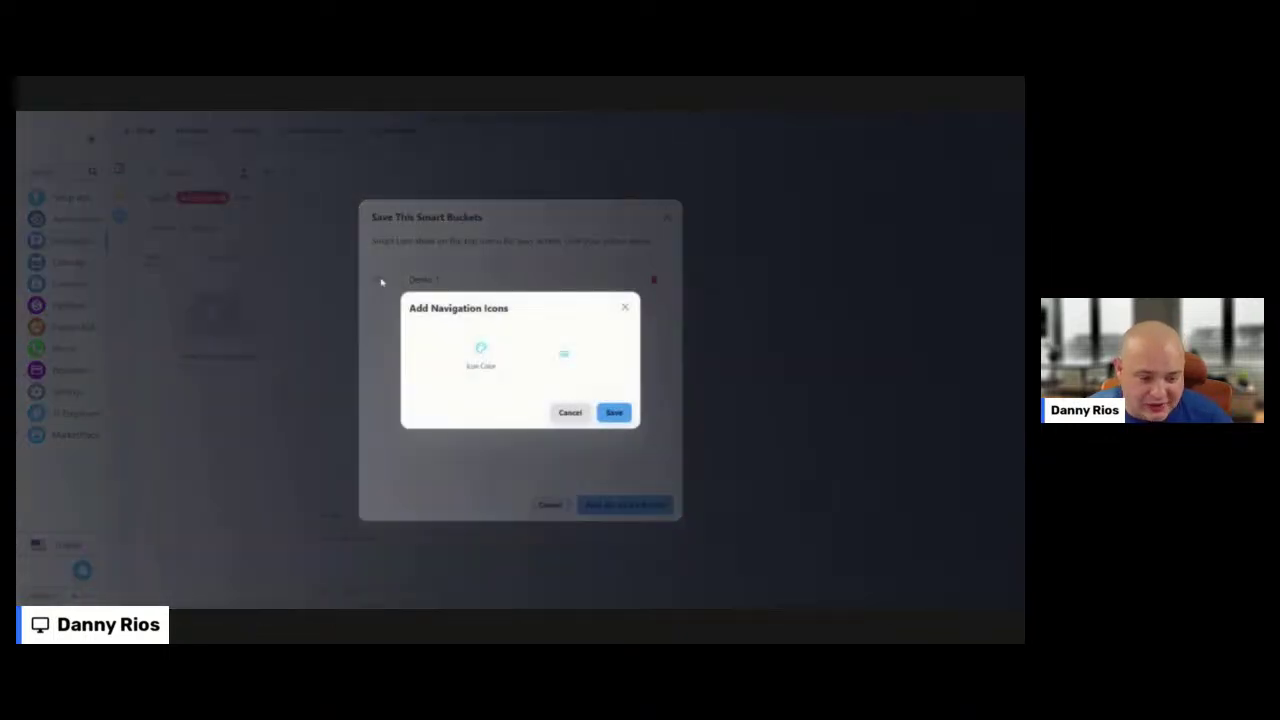
pyautogui.click(563, 354)
pyautogui.scroll(-15, 535, 380)
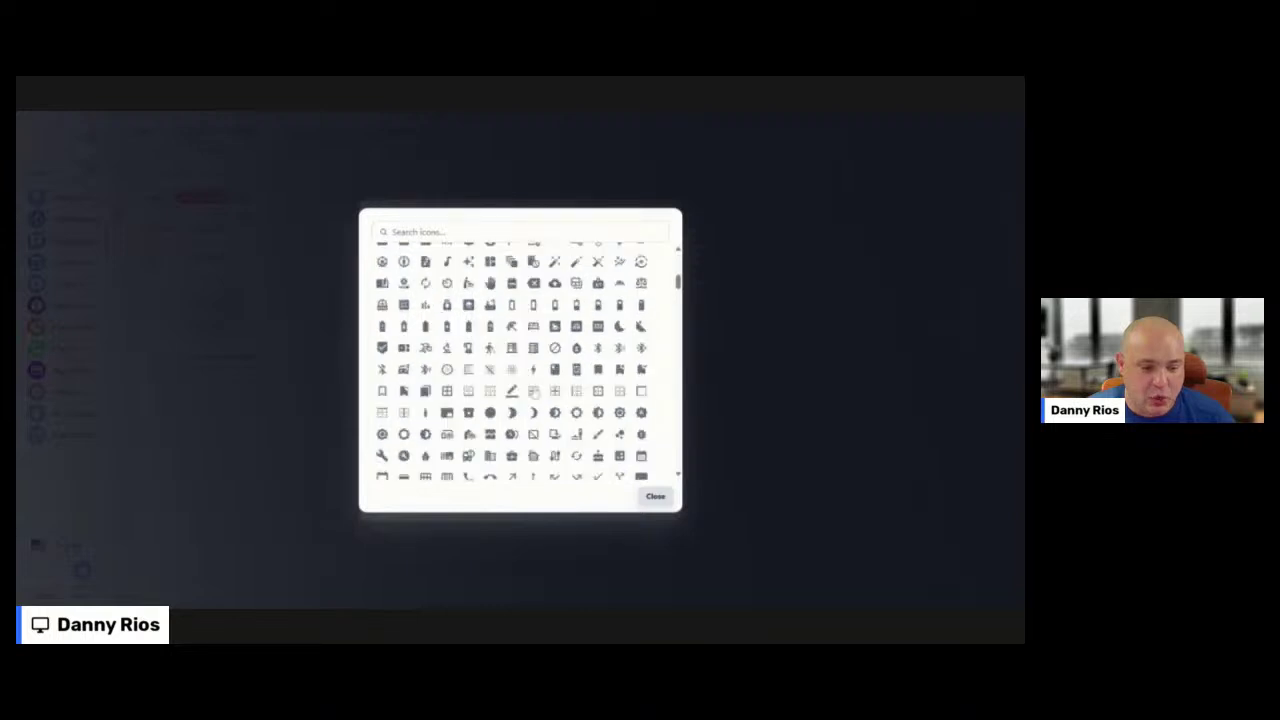
pyautogui.scroll(-2, 533, 389)
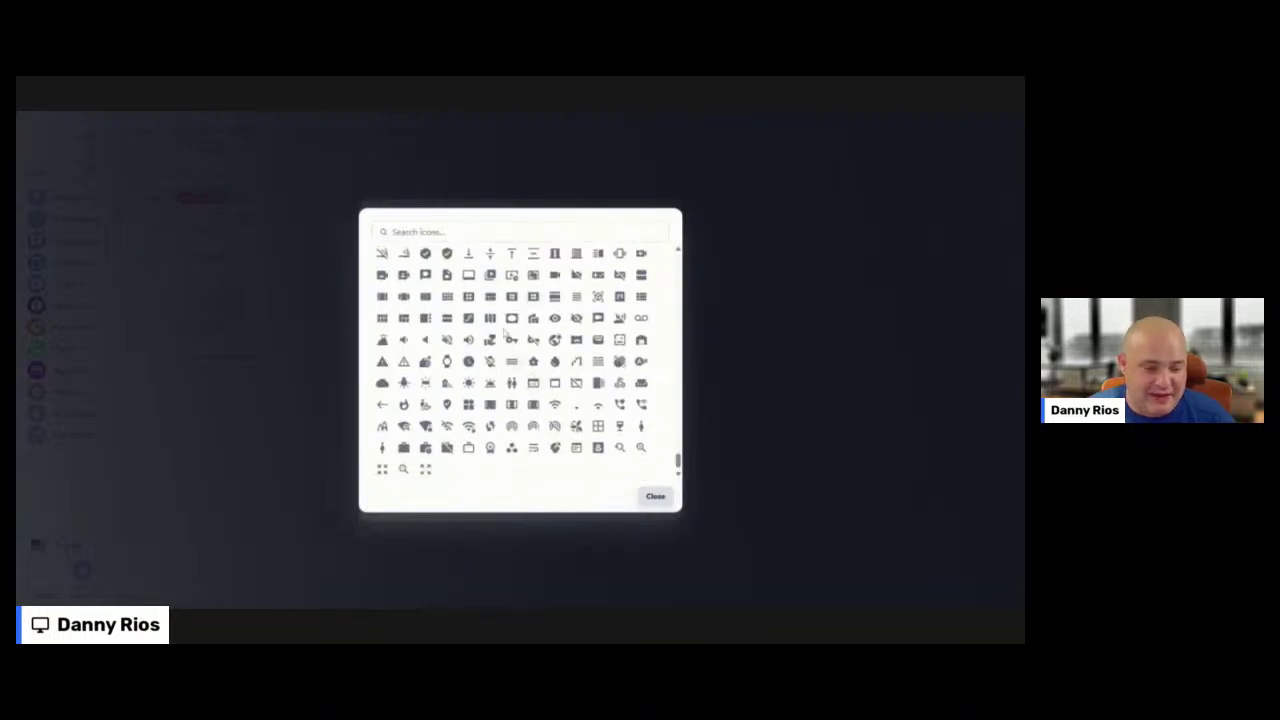
pyautogui.click(517, 350)
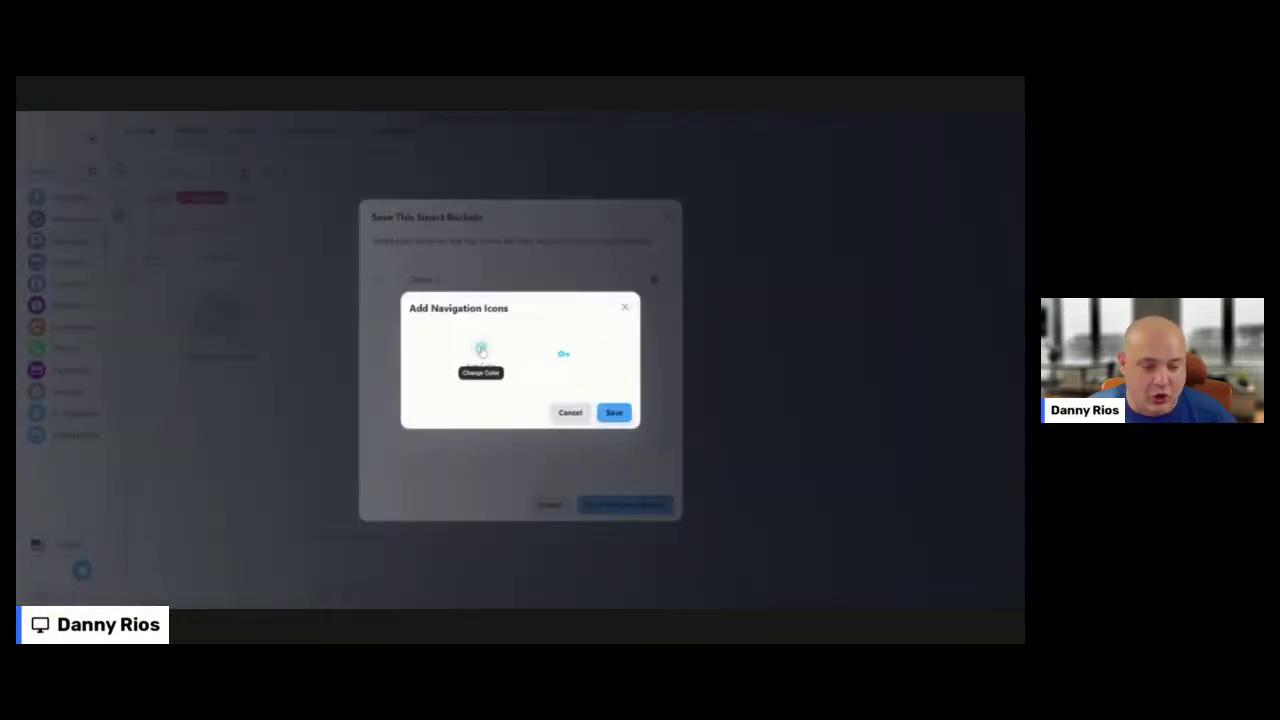
pyautogui.click(481, 348)
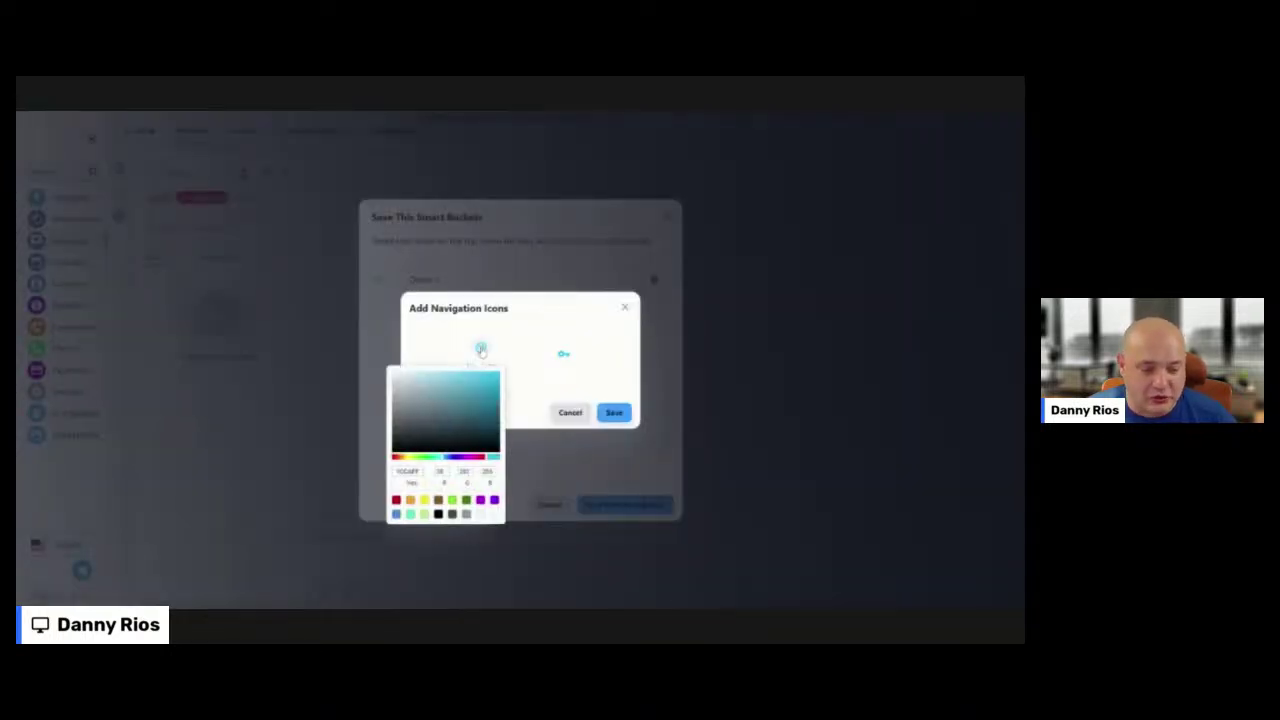
pyautogui.click(452, 500)
pyautogui.click(615, 413)
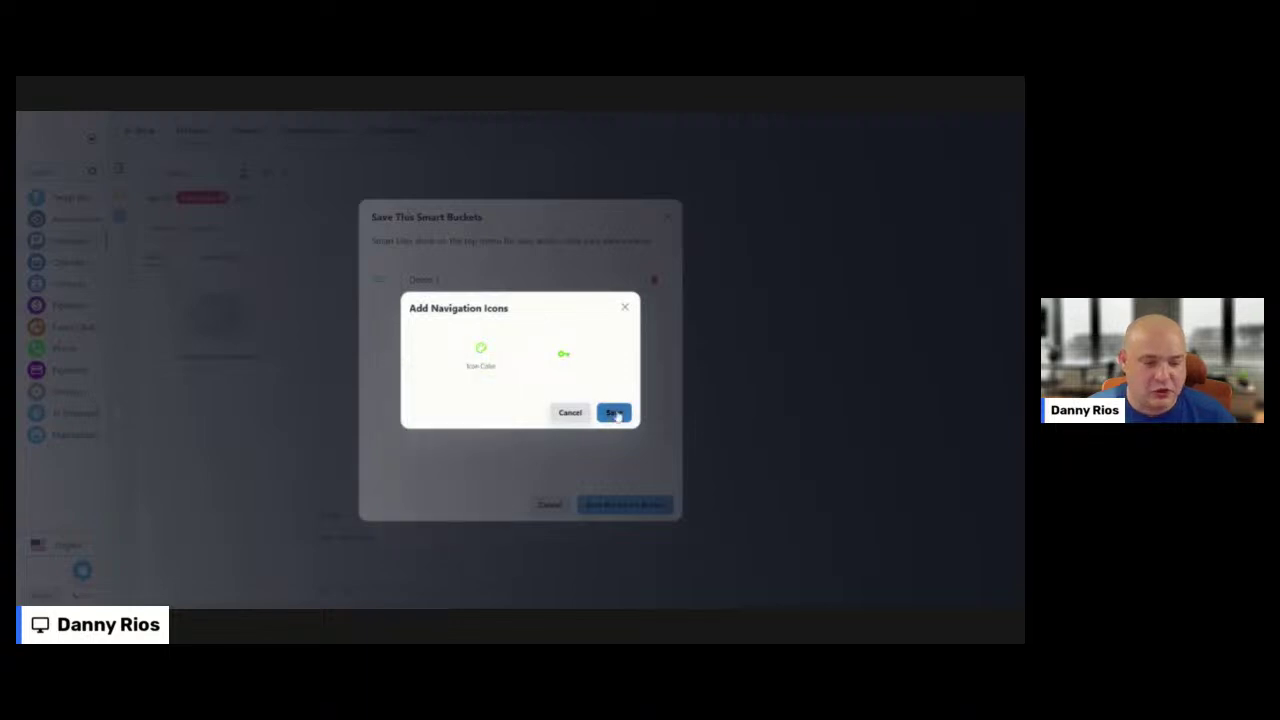
# Save the Demo 1 smart bucket with its icon, and switch between it and the All Messages bucket
pyautogui.click(615, 413)
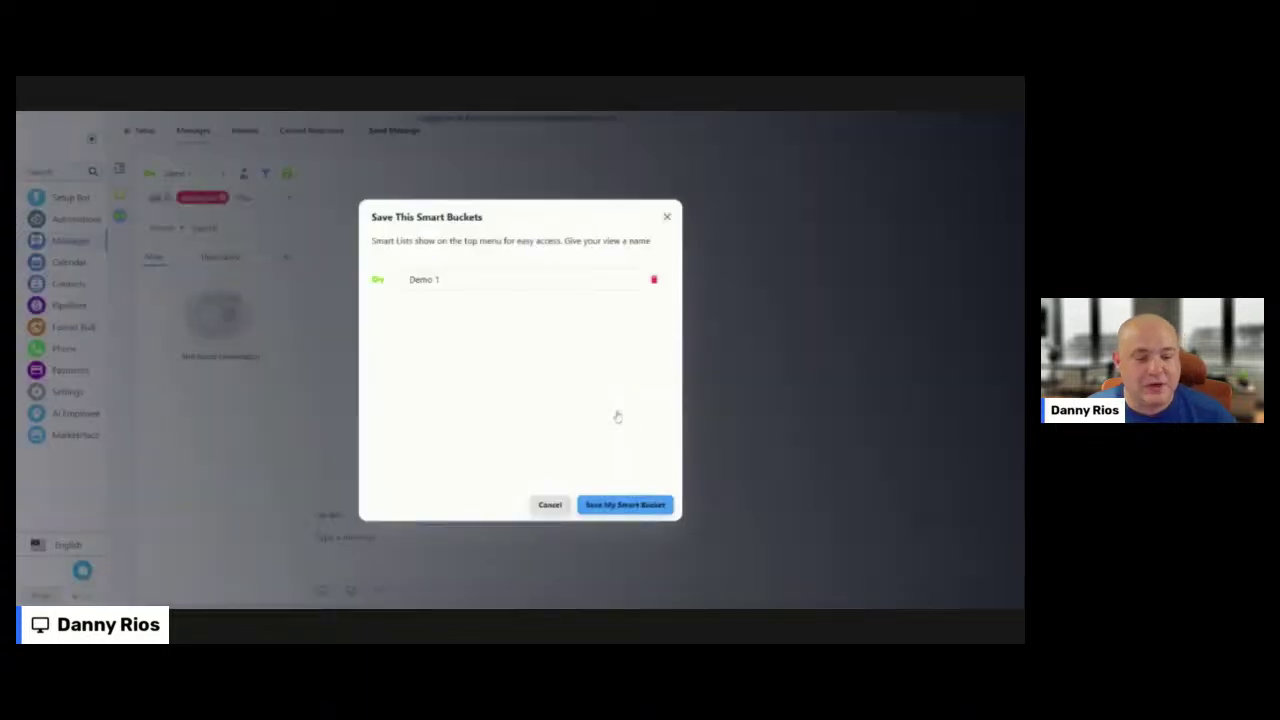
pyautogui.click(627, 507)
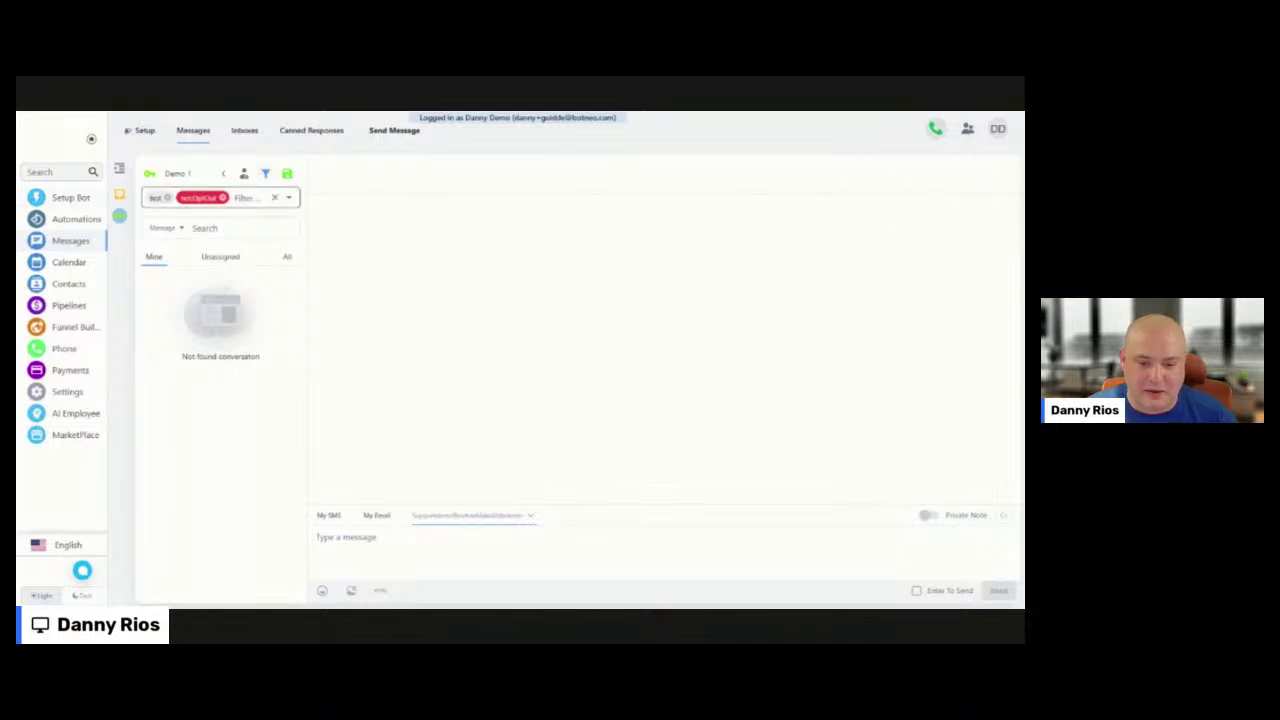
pyautogui.click(120, 215)
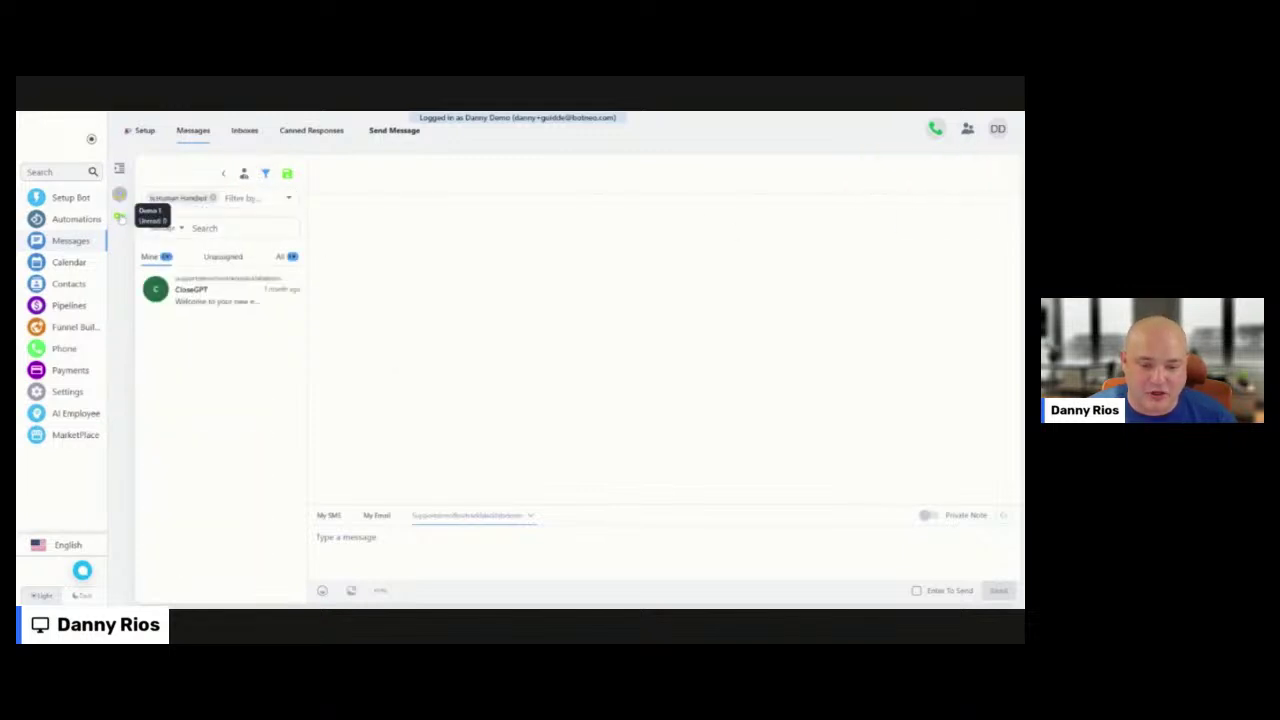
pyautogui.click(120, 215)
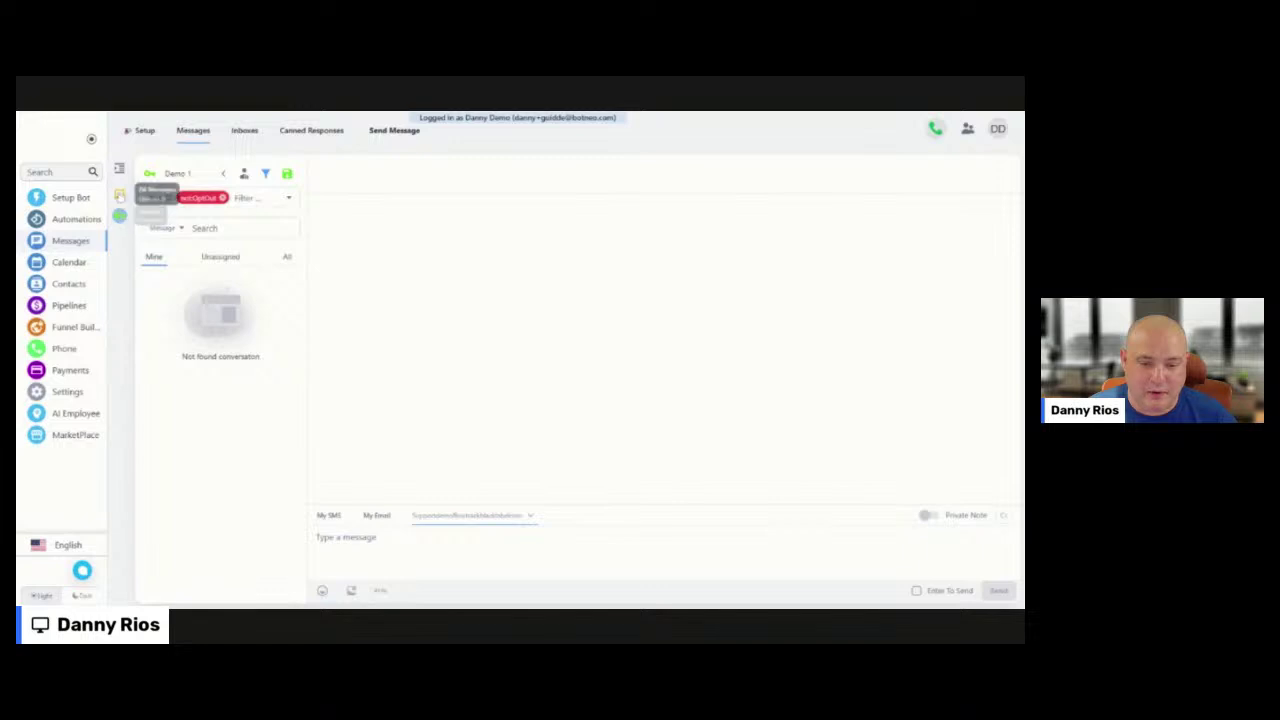
pyautogui.click(120, 215)
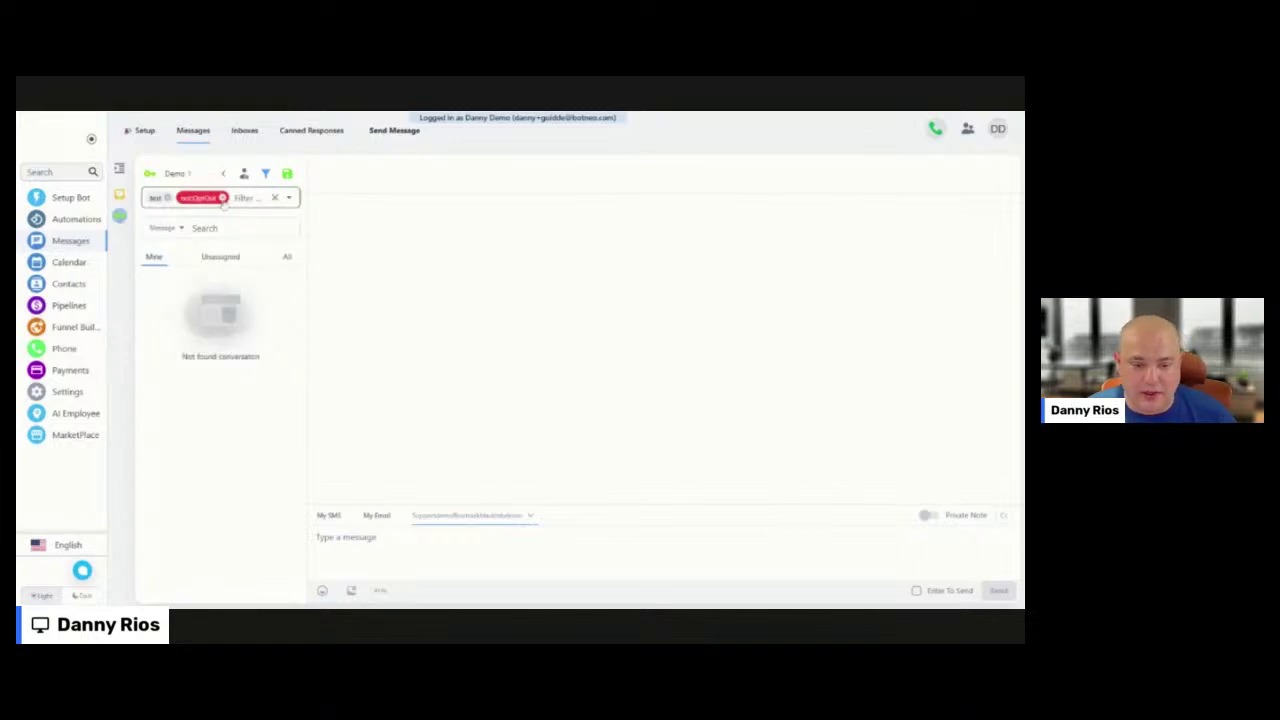
# Return to the All Messages bucket and review the conditions and tags available for its conversation filter
pyautogui.click(223, 197)
pyautogui.click(120, 195)
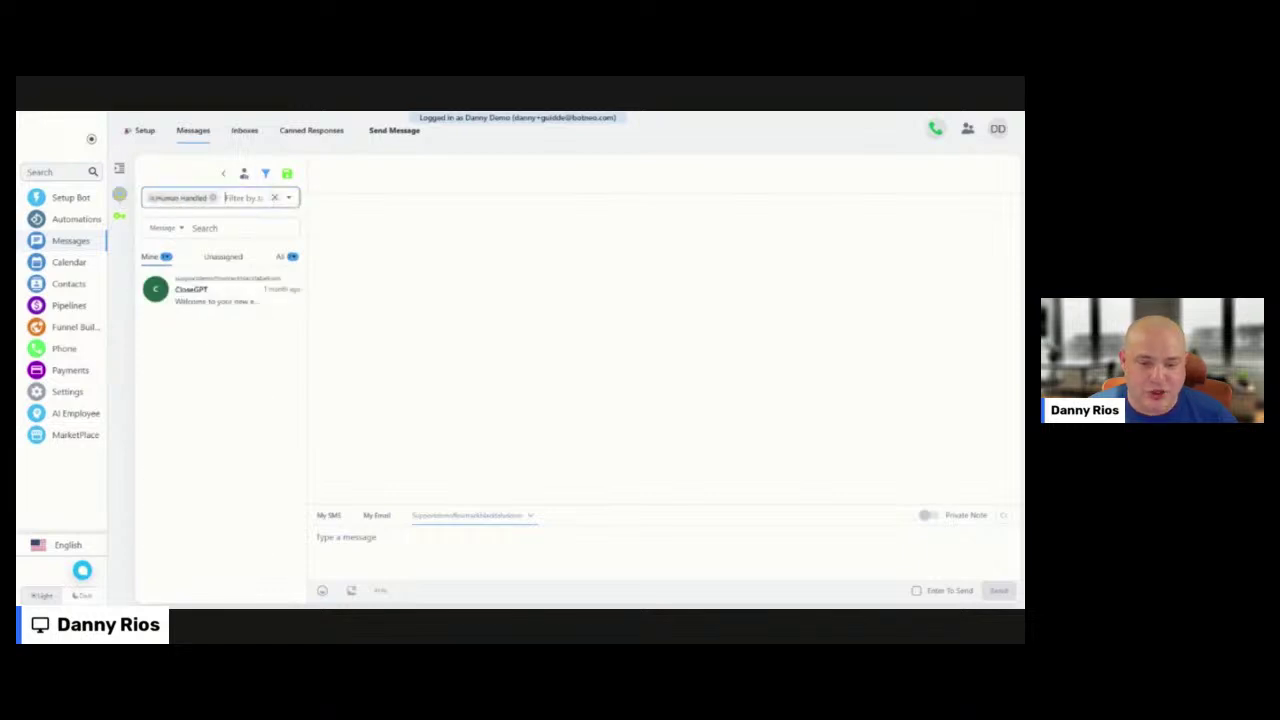
pyautogui.click(226, 197)
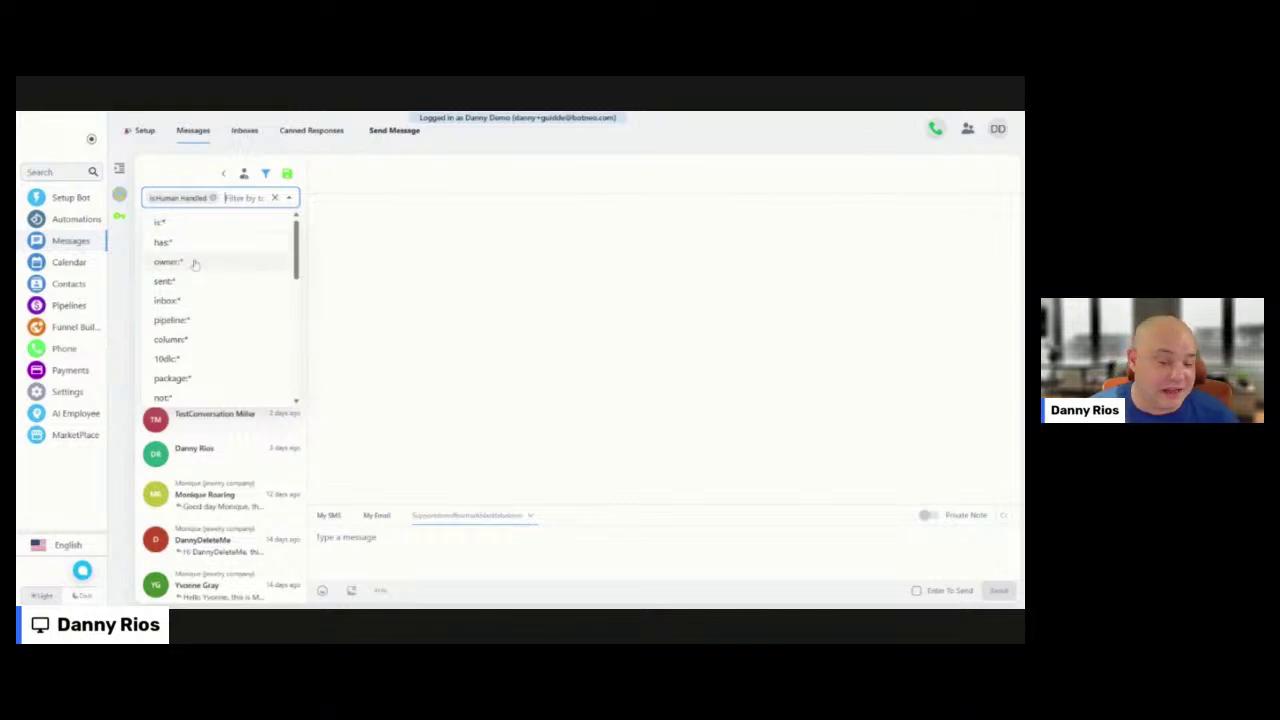
pyautogui.scroll(-1, 198, 260)
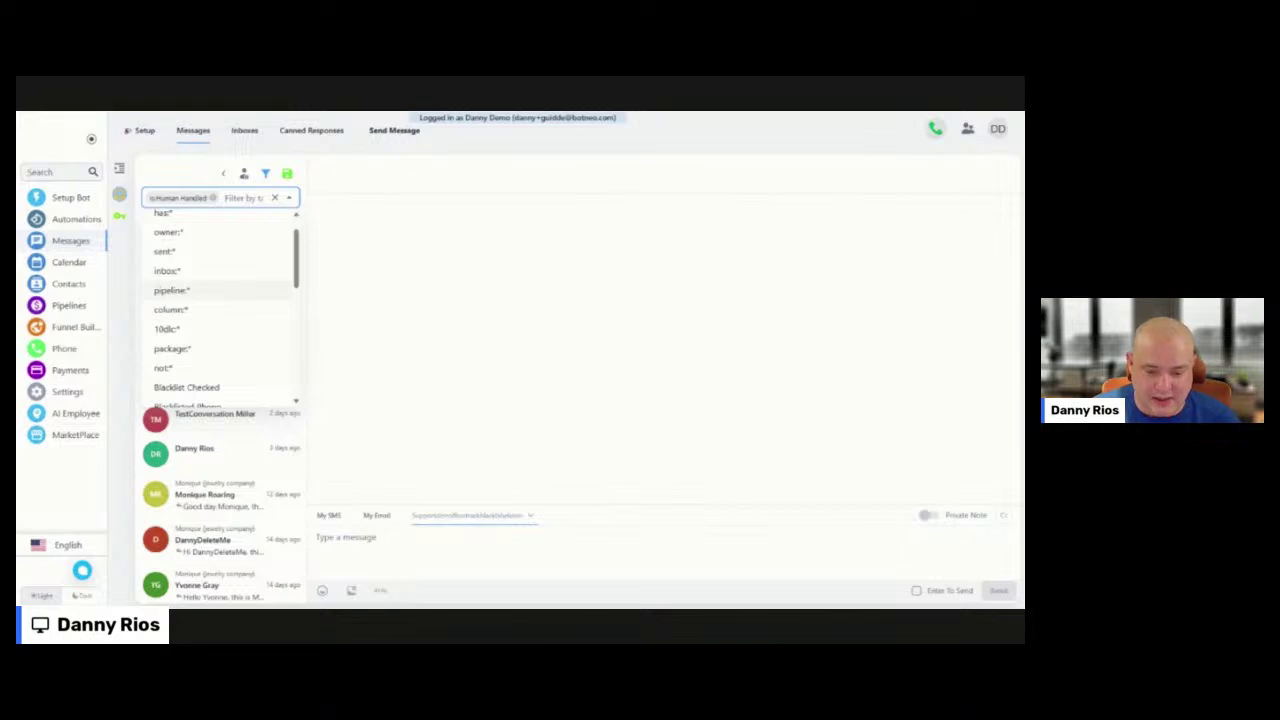
pyautogui.scroll(-1, 200, 310)
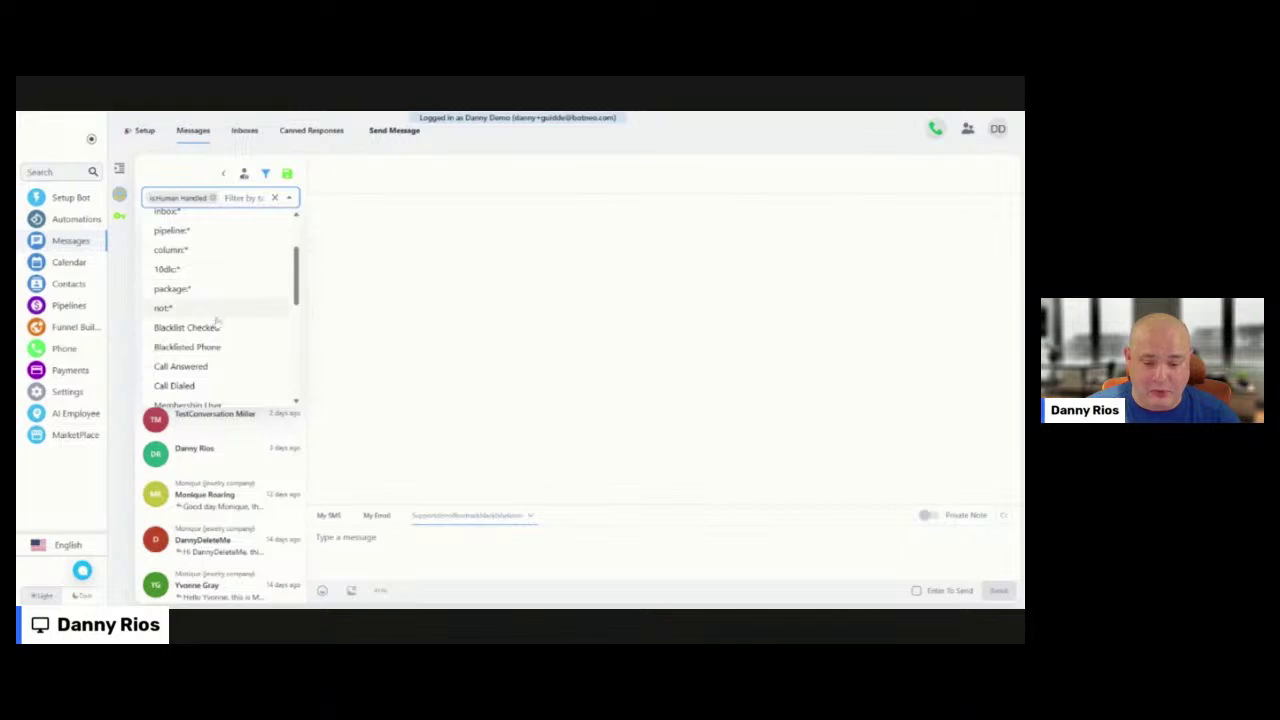
pyautogui.scroll(-5, 221, 316)
pyautogui.click(397, 263)
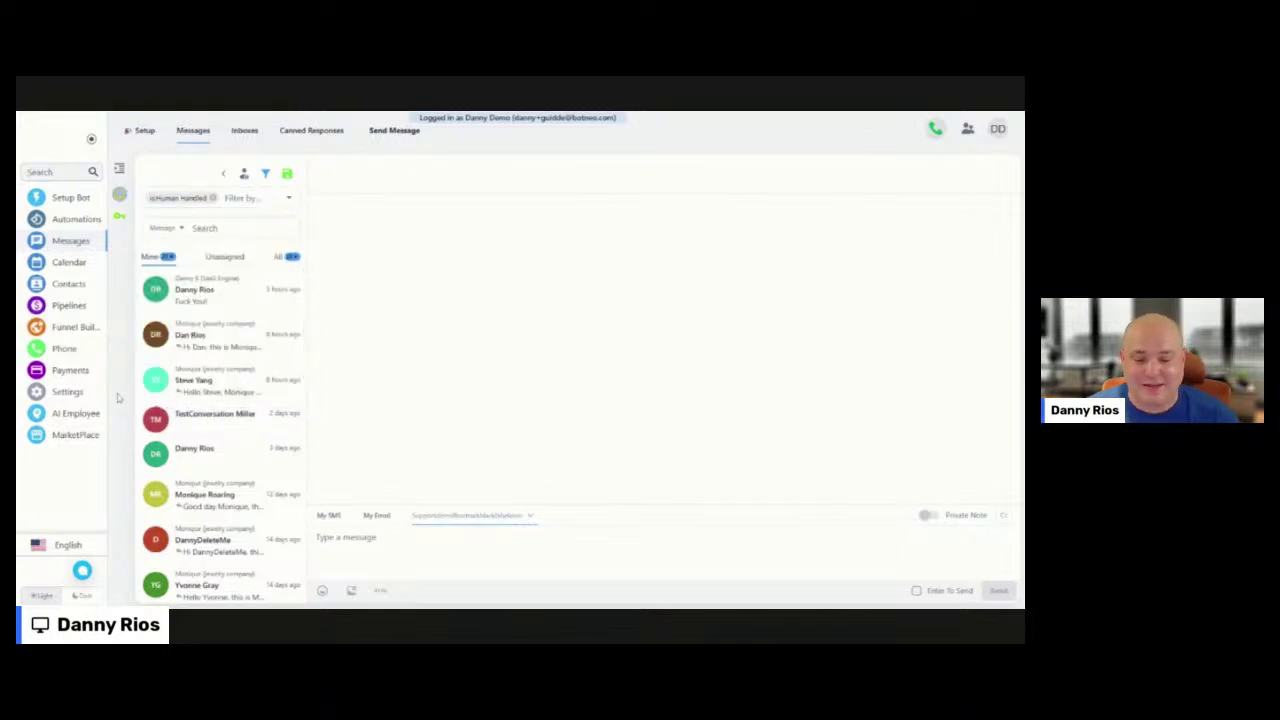
# Go to Automations and create a new automation
pyautogui.click(68, 218)
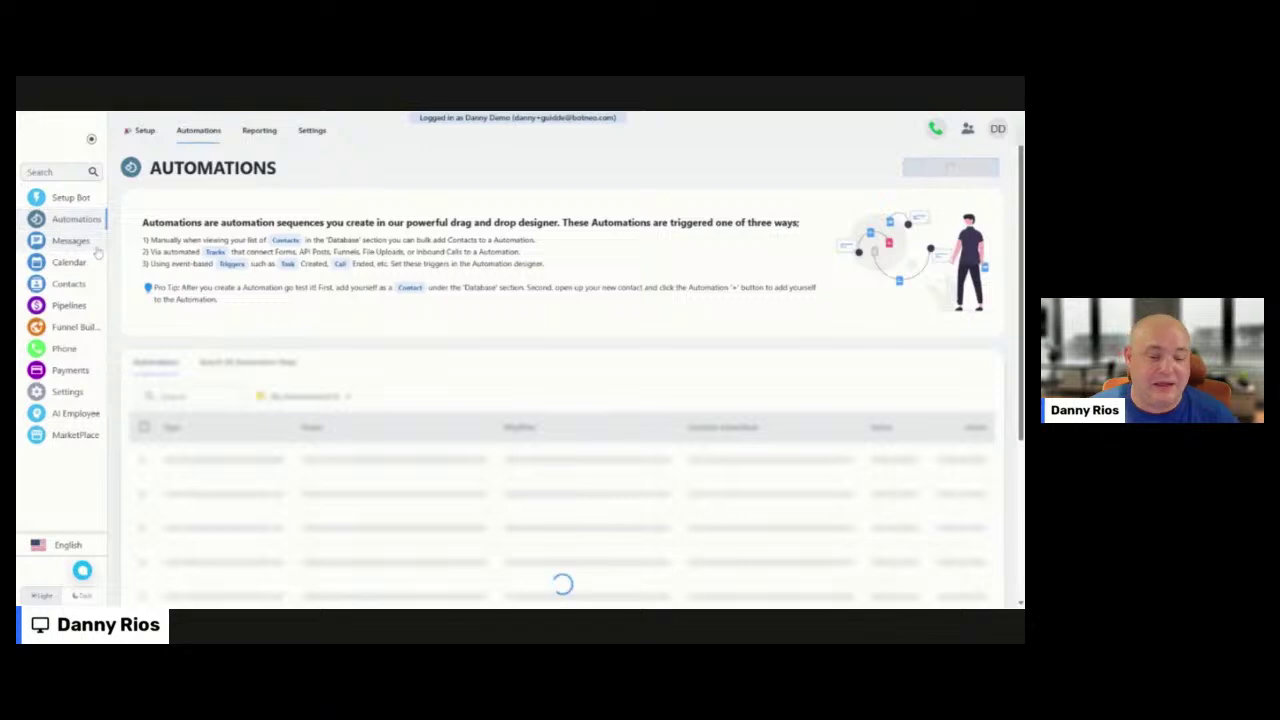
pyautogui.scroll(-5, 770, 235)
pyautogui.scroll(5, 770, 235)
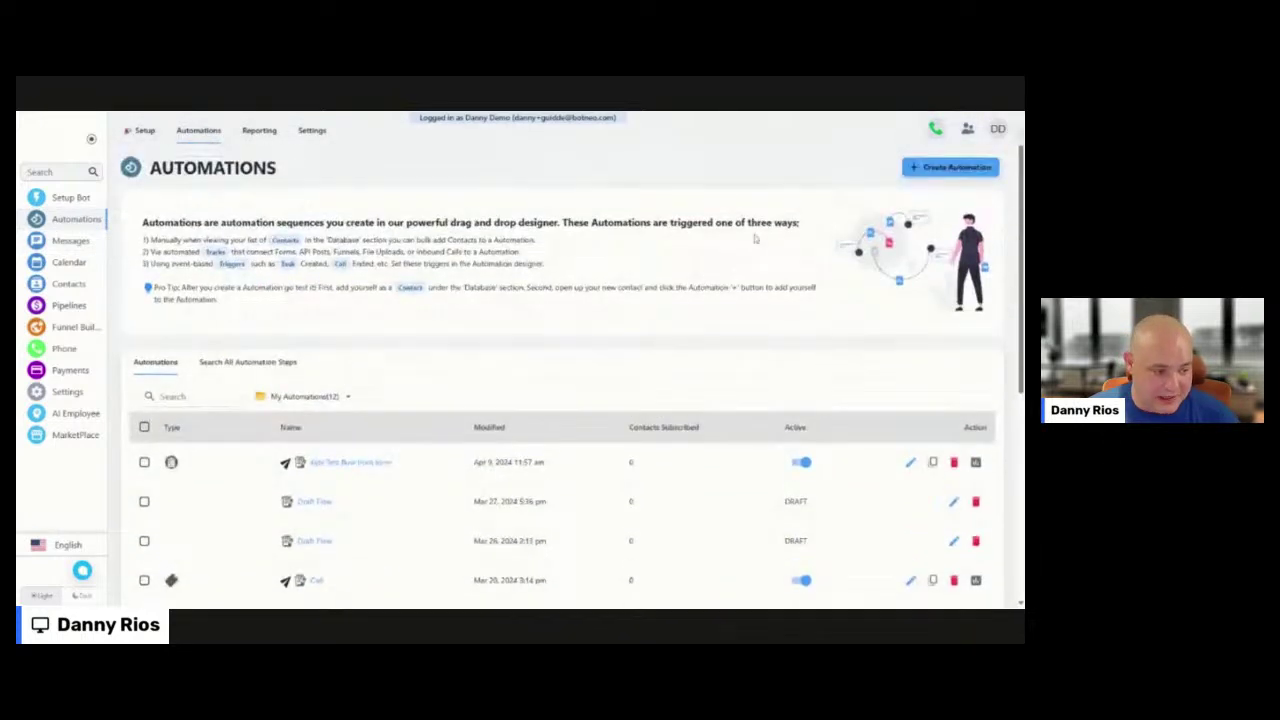
pyautogui.click(950, 167)
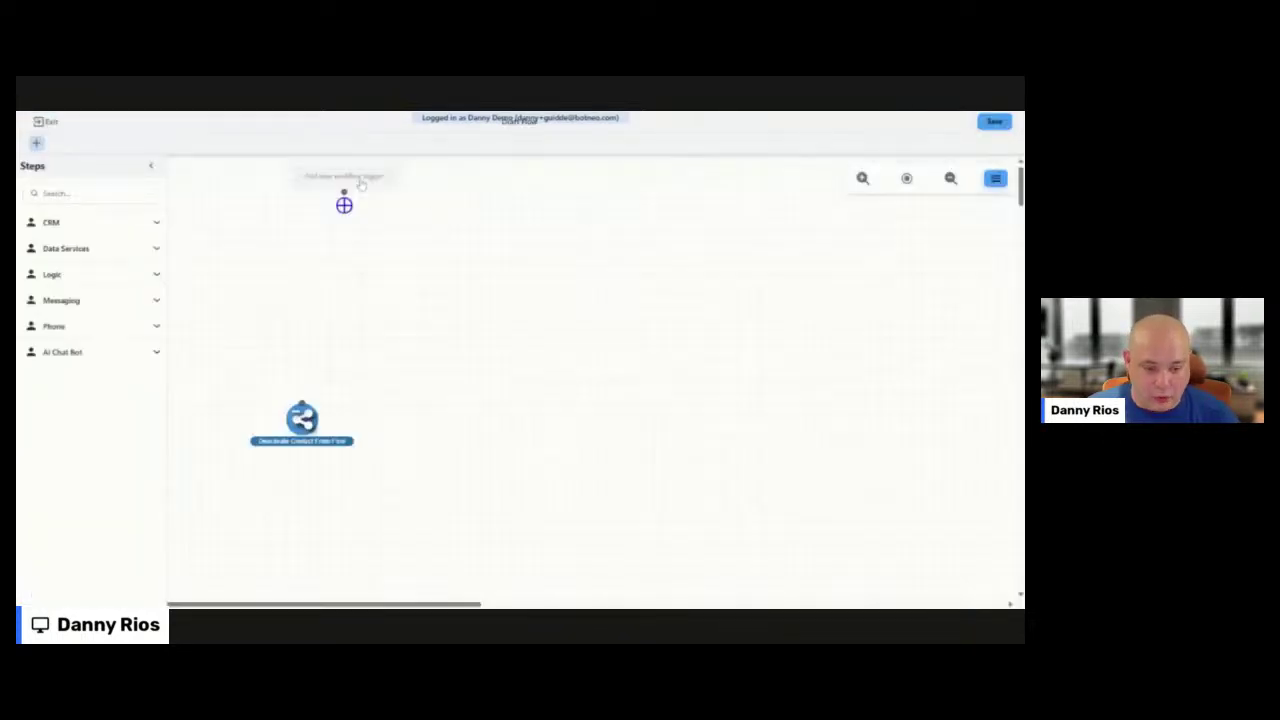
# Add a Form Submission workflow trigger to the flow for the demo web form
pyautogui.click(344, 204)
pyautogui.click(895, 236)
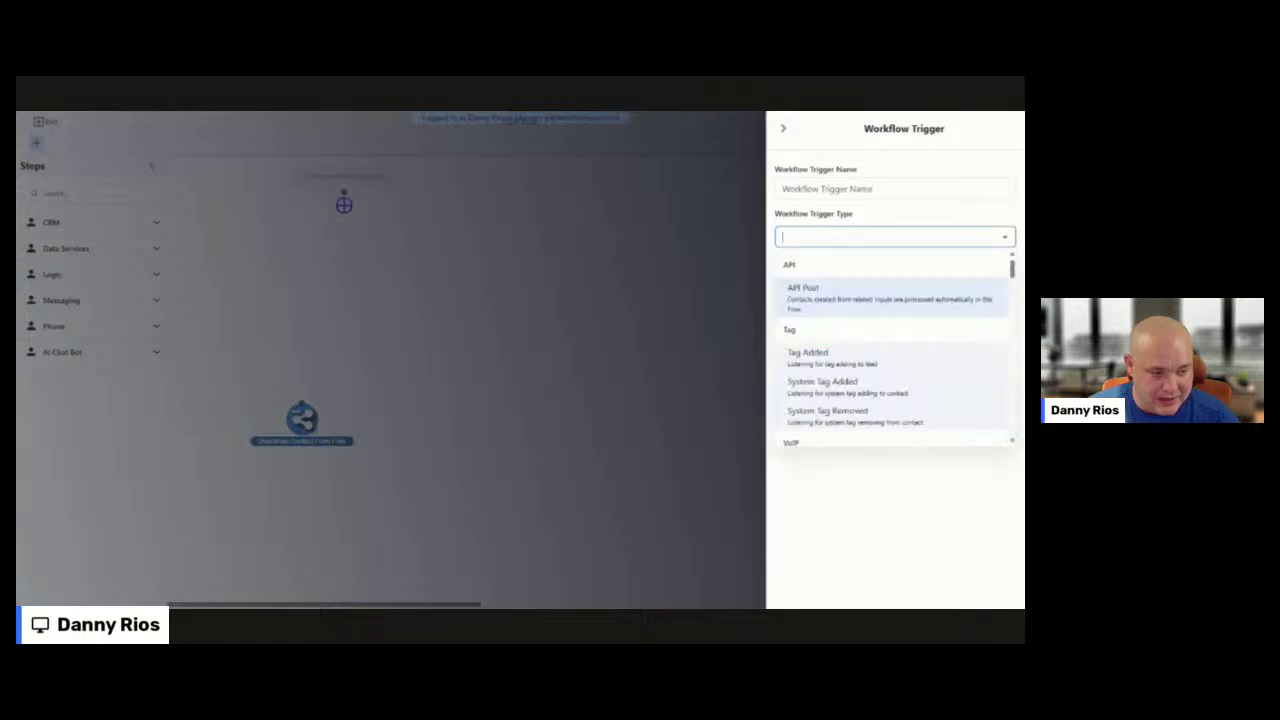
pyautogui.write('form')
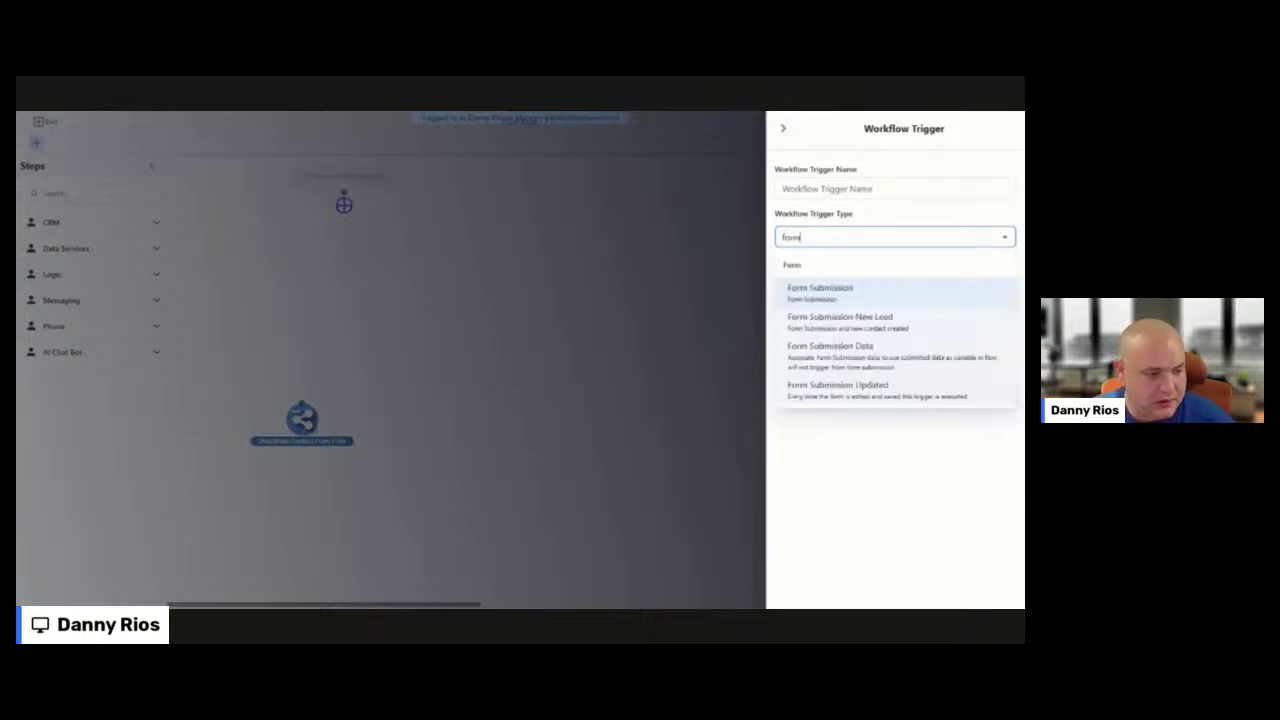
pyautogui.click(840, 294)
pyautogui.click(845, 264)
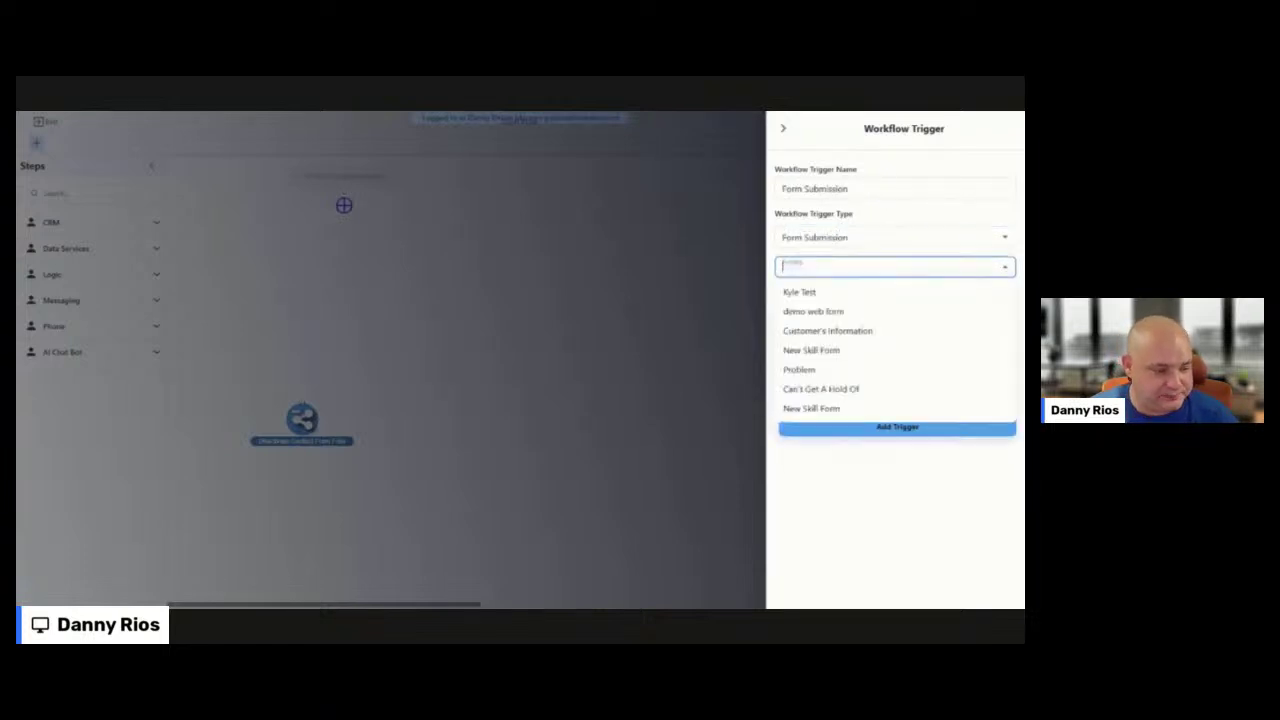
pyautogui.click(826, 313)
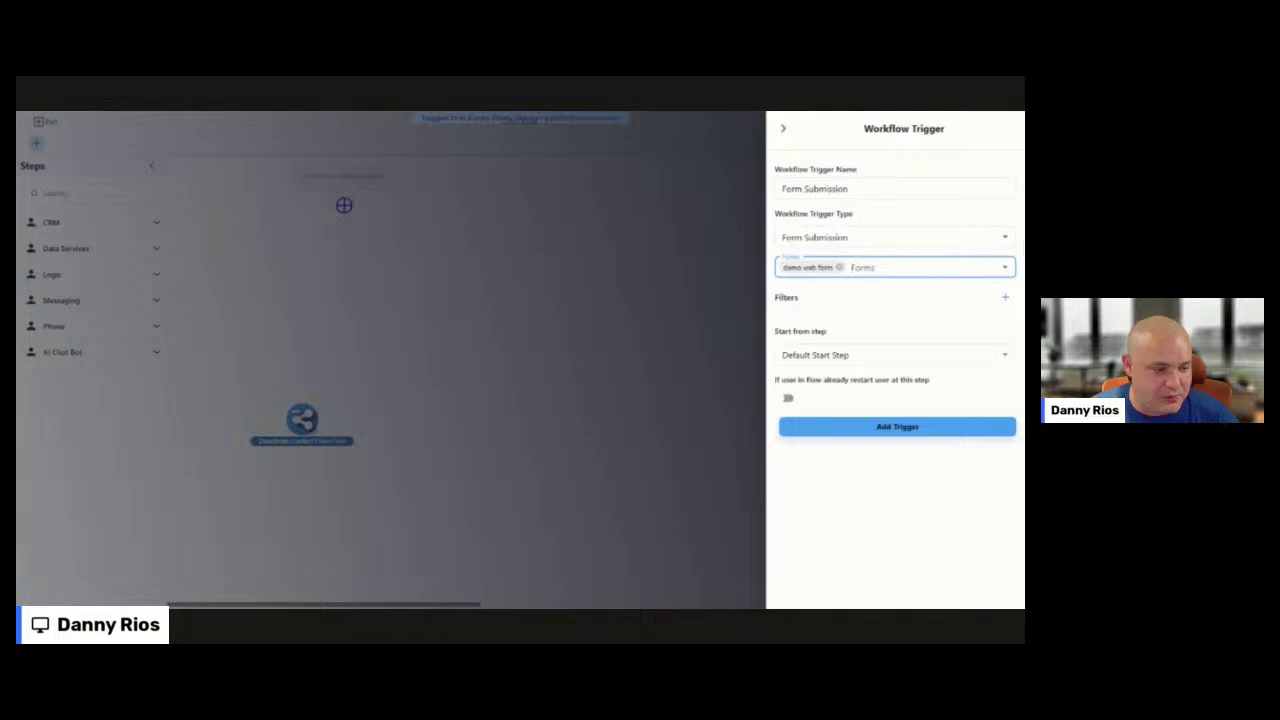
pyautogui.click(873, 428)
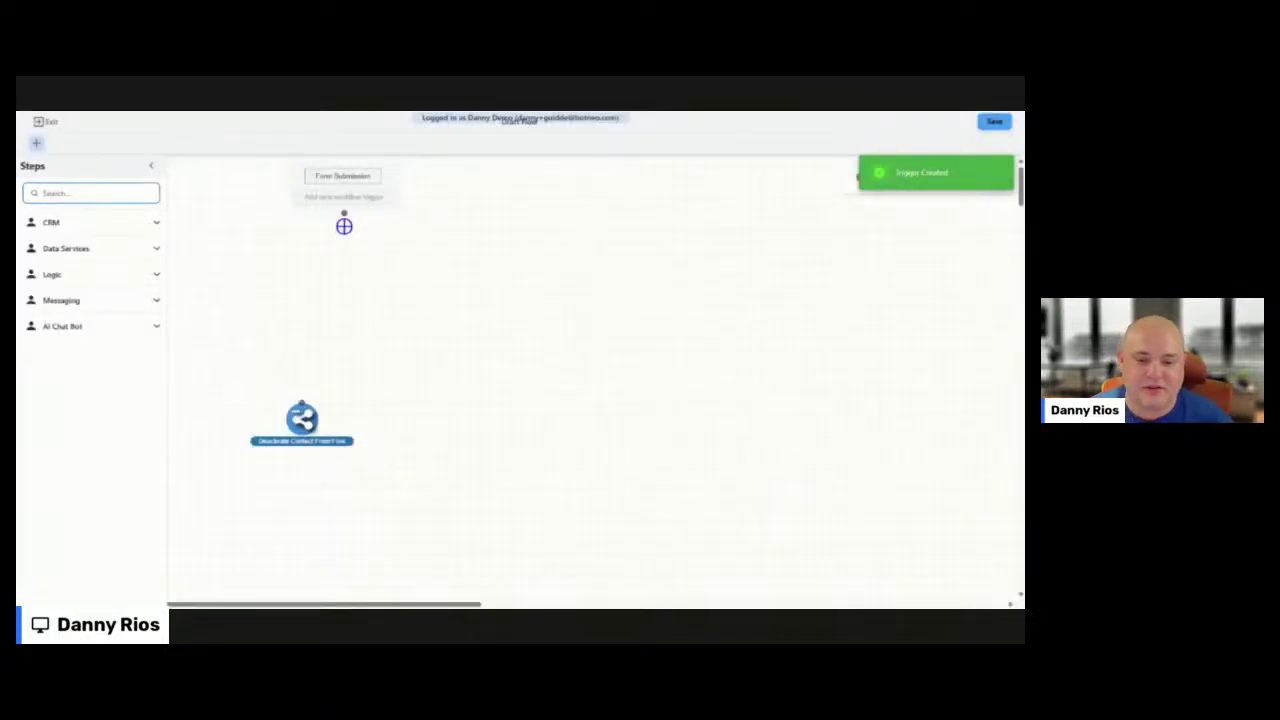
# Find the Lookup contact step and place it on the canvas below the Form Submission trigger
pyautogui.write('look')
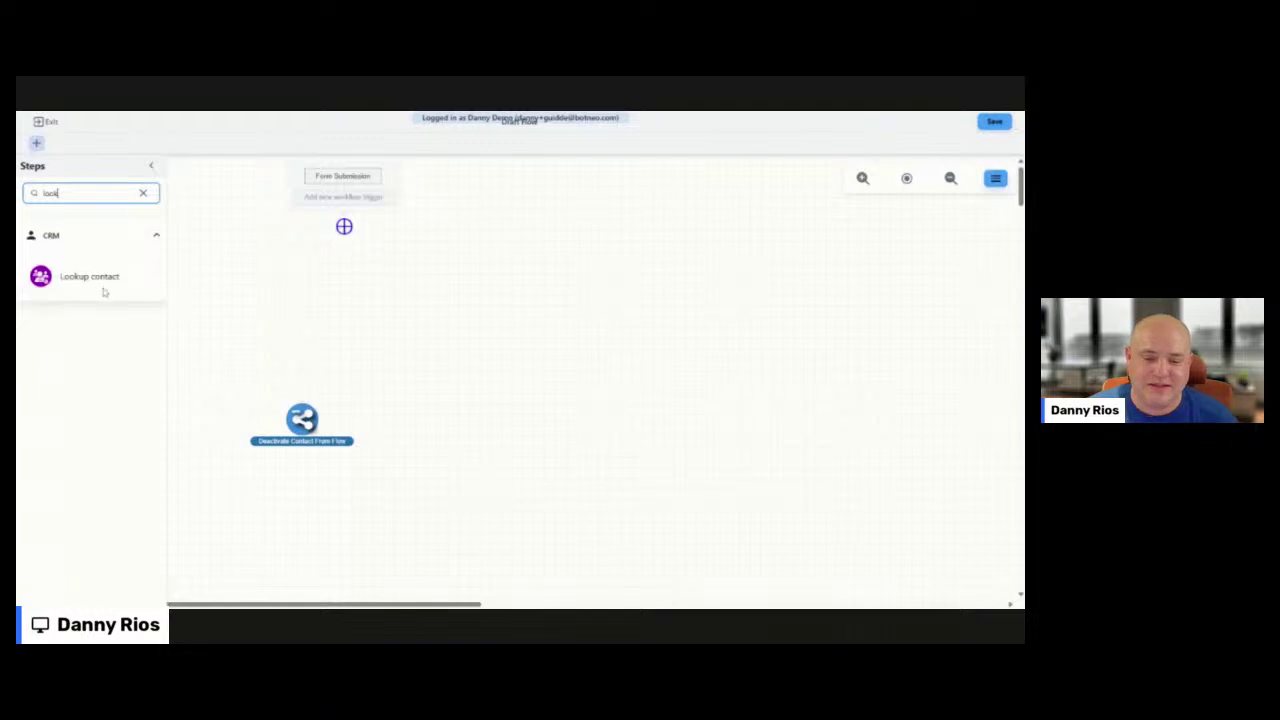
pyautogui.click(86, 272)
pyautogui.moveTo(86, 272); pyautogui.dragTo(344, 226)
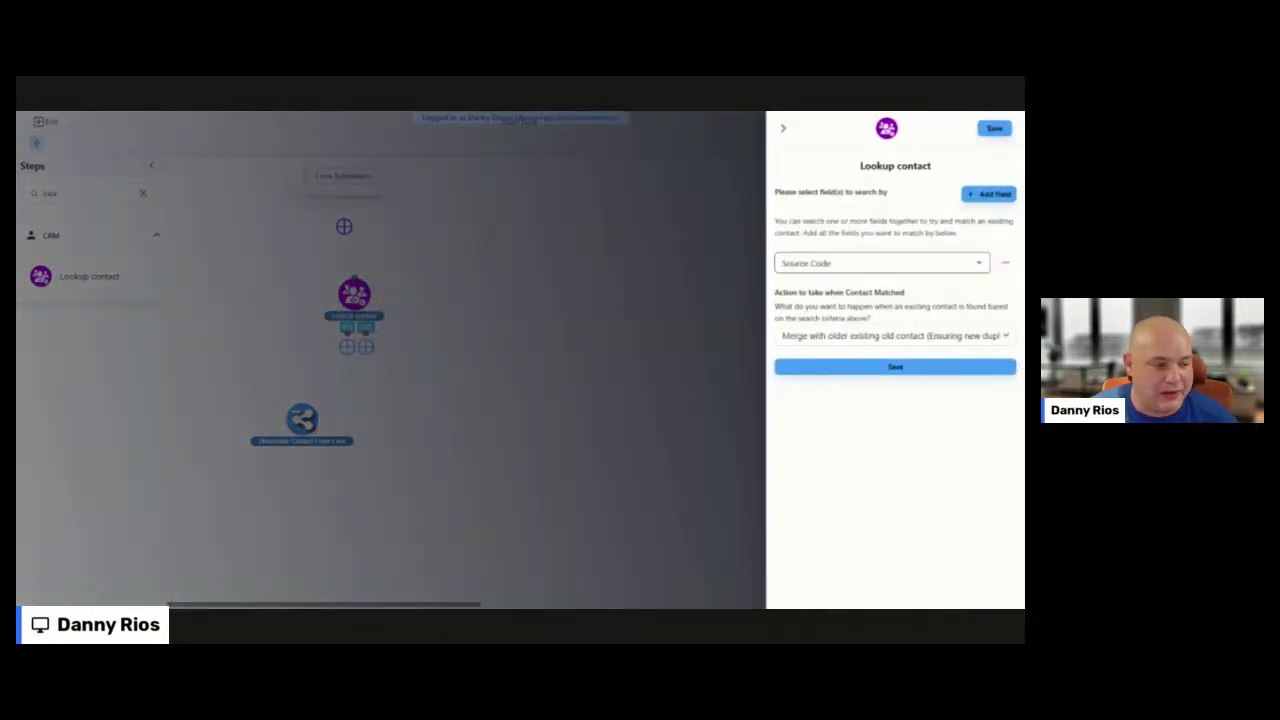
# Save the Lookup contact step with Phone and Email as search fields joined by Or, and connect the trigger to it
pyautogui.click(977, 264)
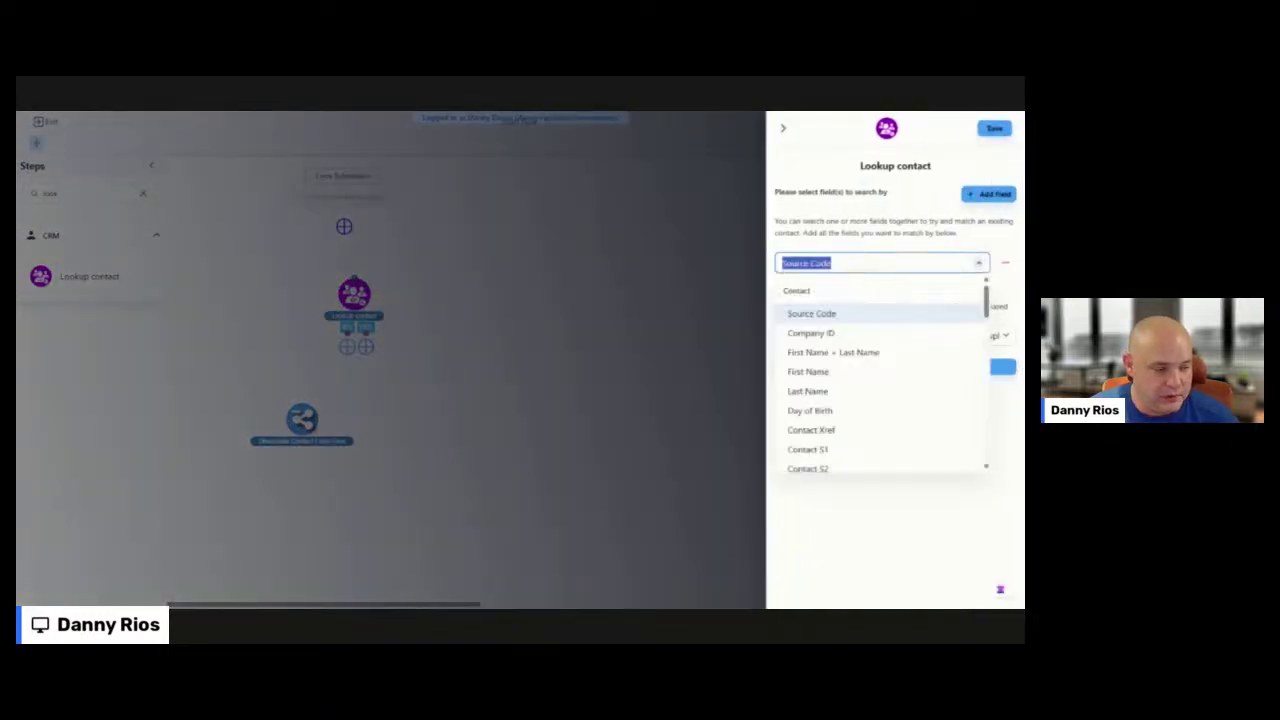
pyautogui.write('phone')
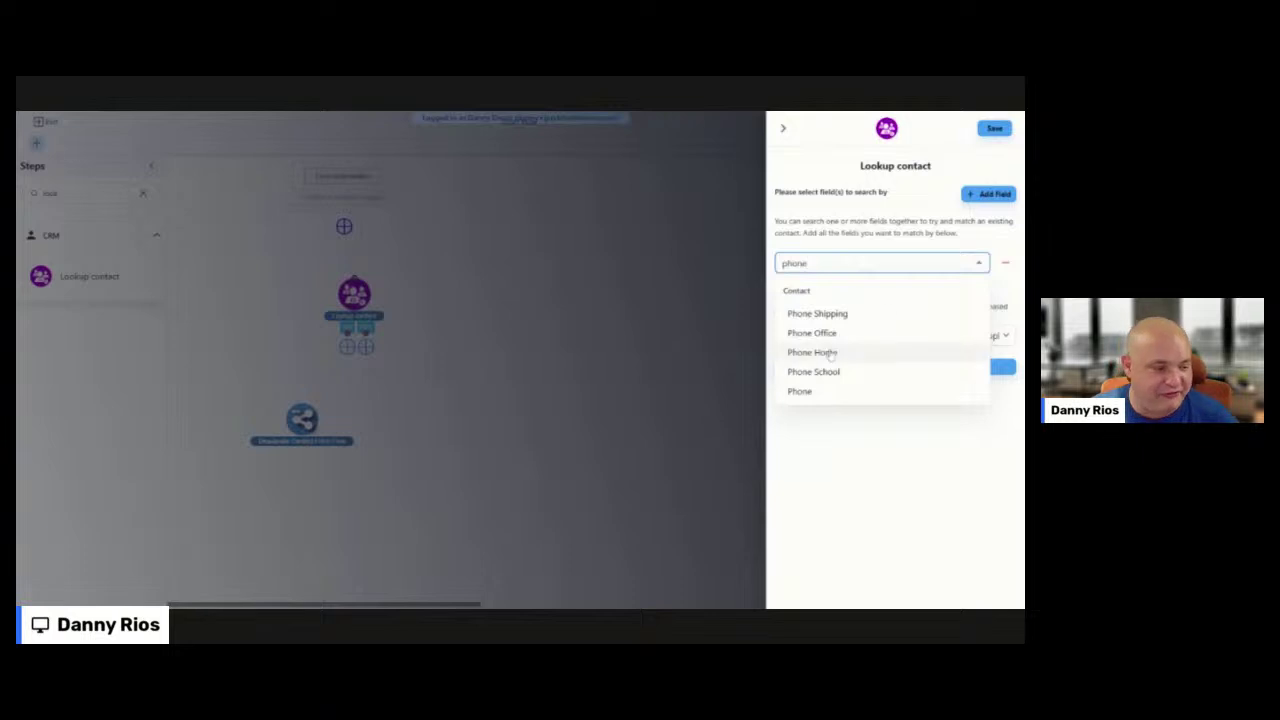
pyautogui.click(843, 393)
pyautogui.click(988, 194)
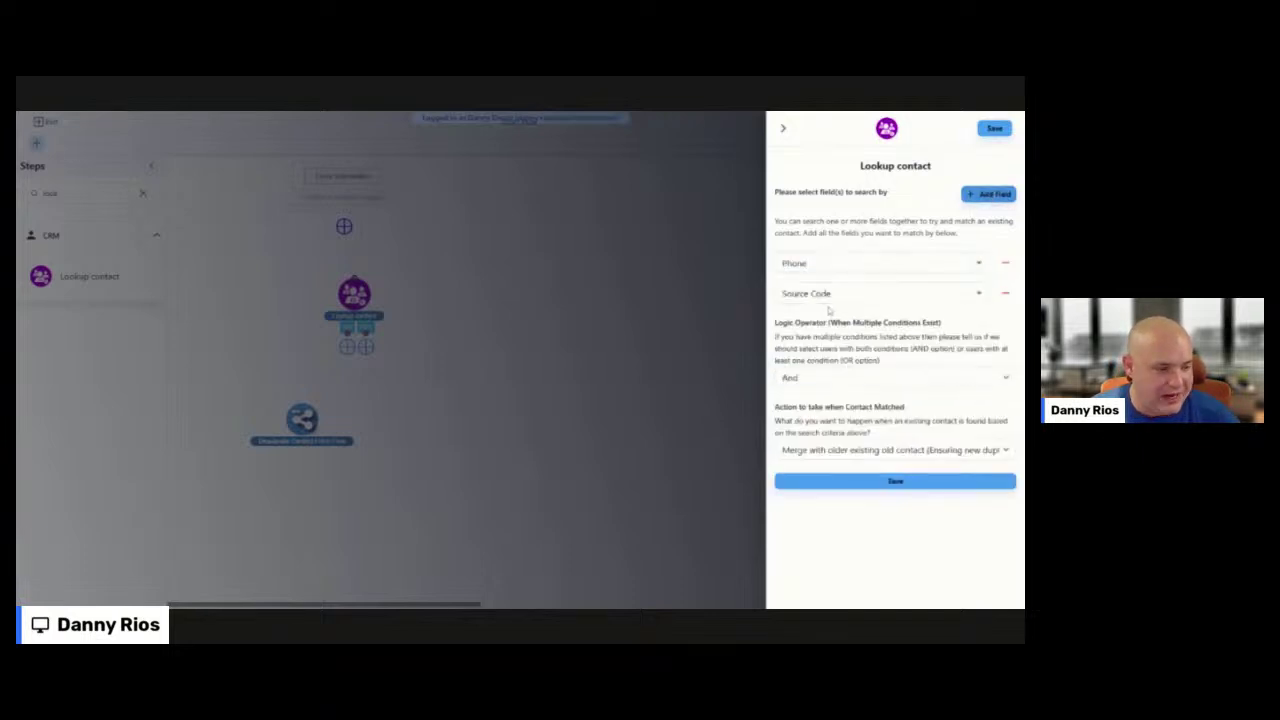
pyautogui.click(880, 293)
pyautogui.write('email')
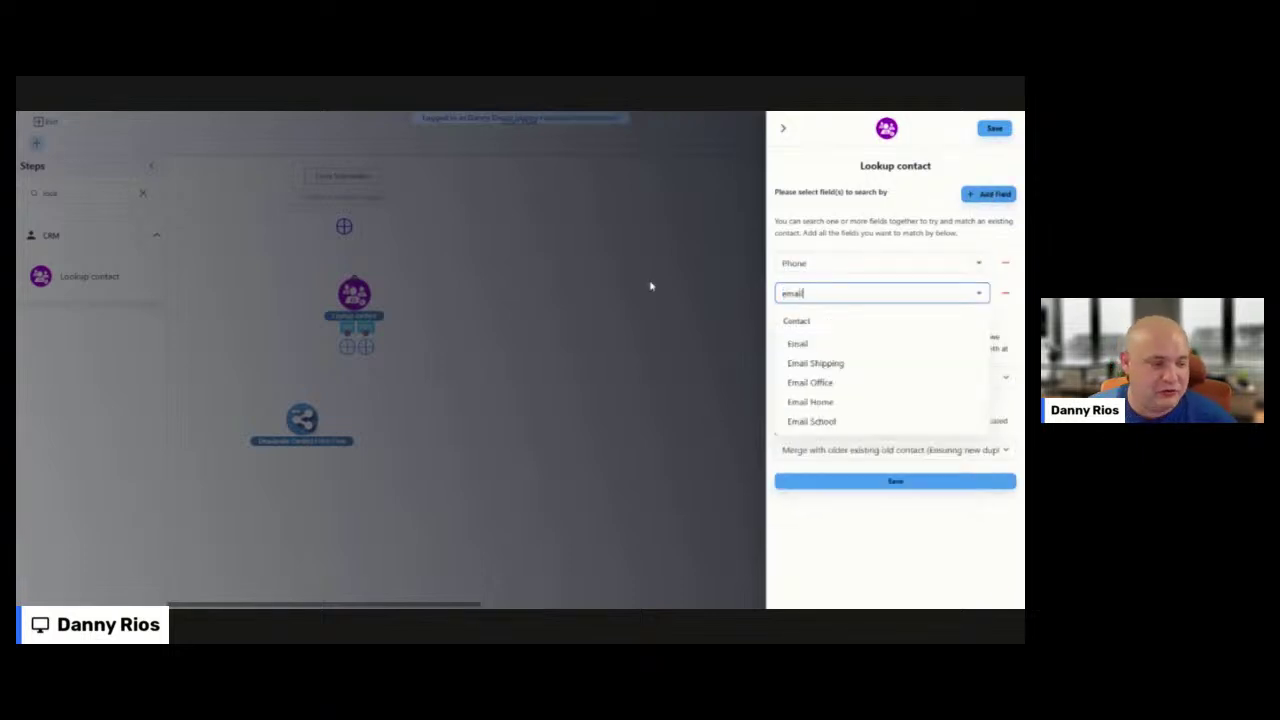
pyautogui.click(866, 346)
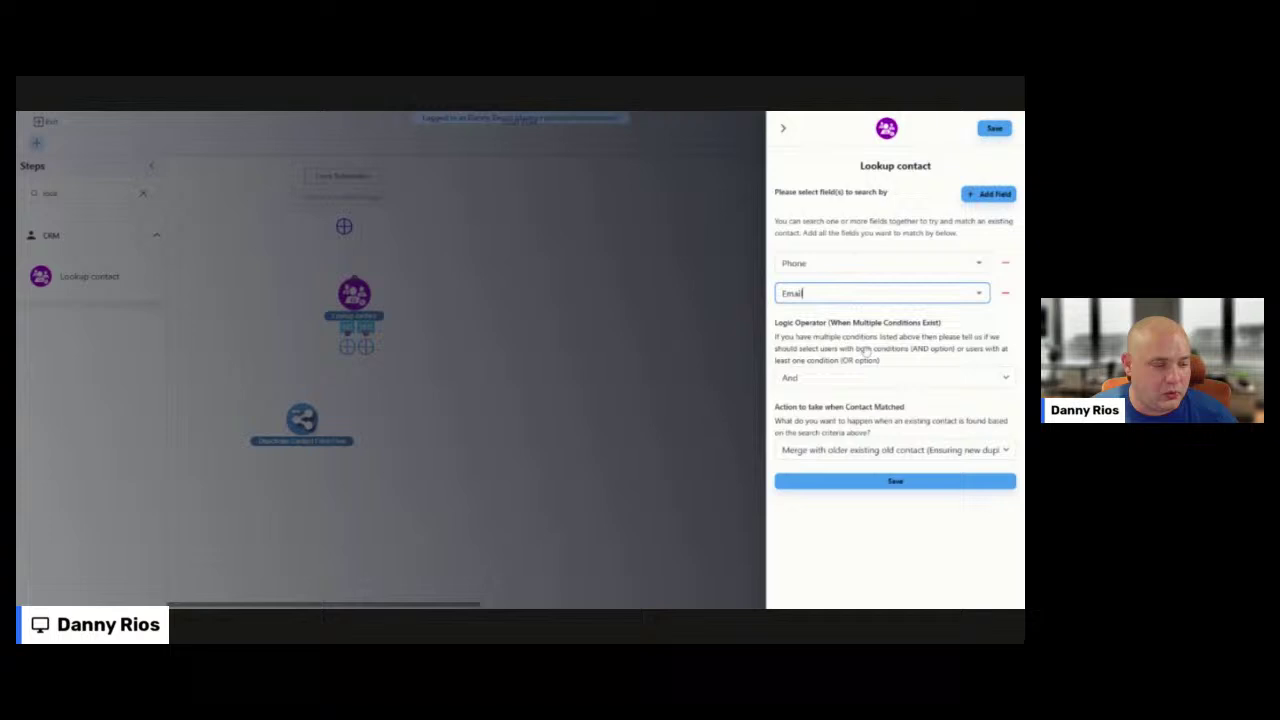
pyautogui.click(811, 398)
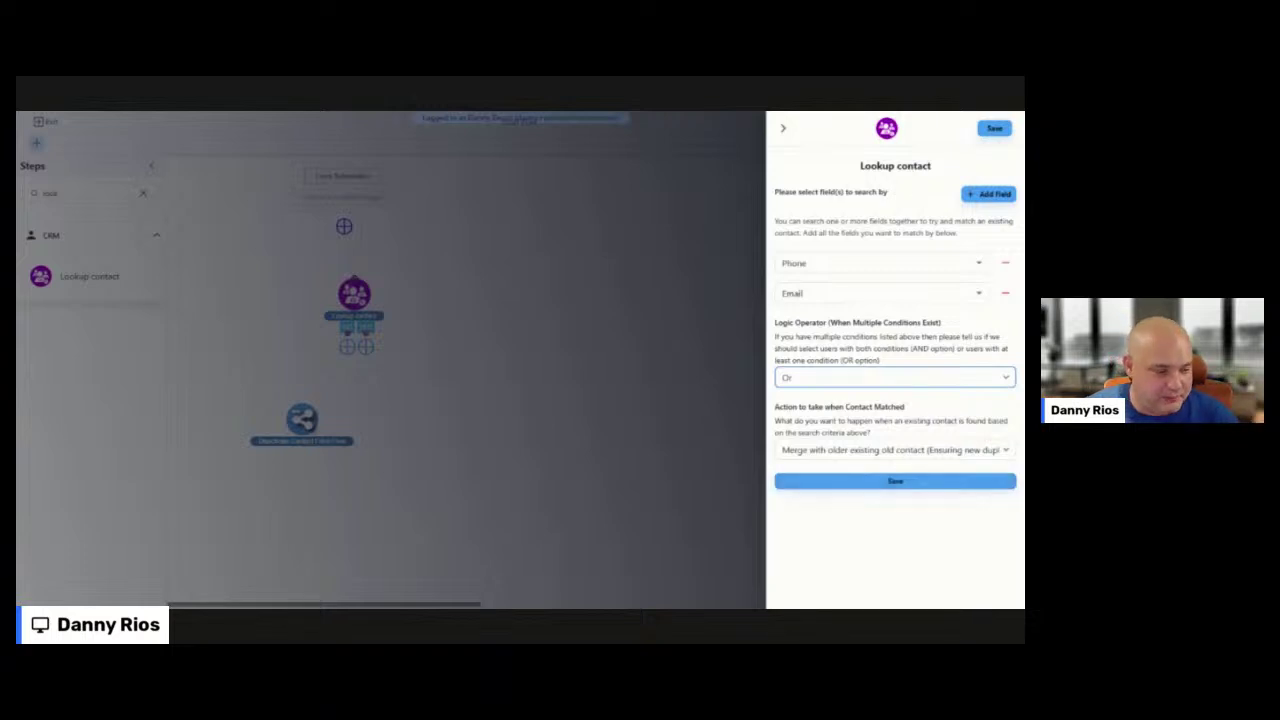
pyautogui.click(834, 482)
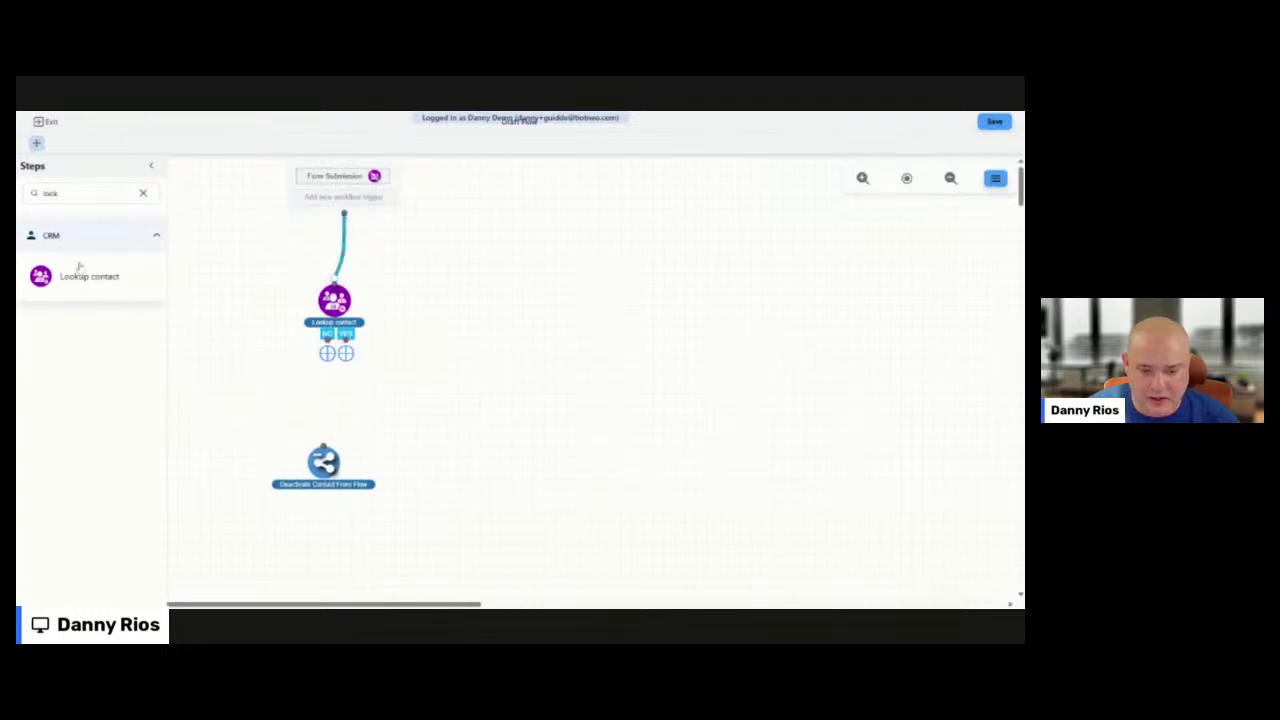
# Place an Add / Remove Tag step below Lookup contact and save it with the Add Tag action and the test tag
pyautogui.click(143, 193)
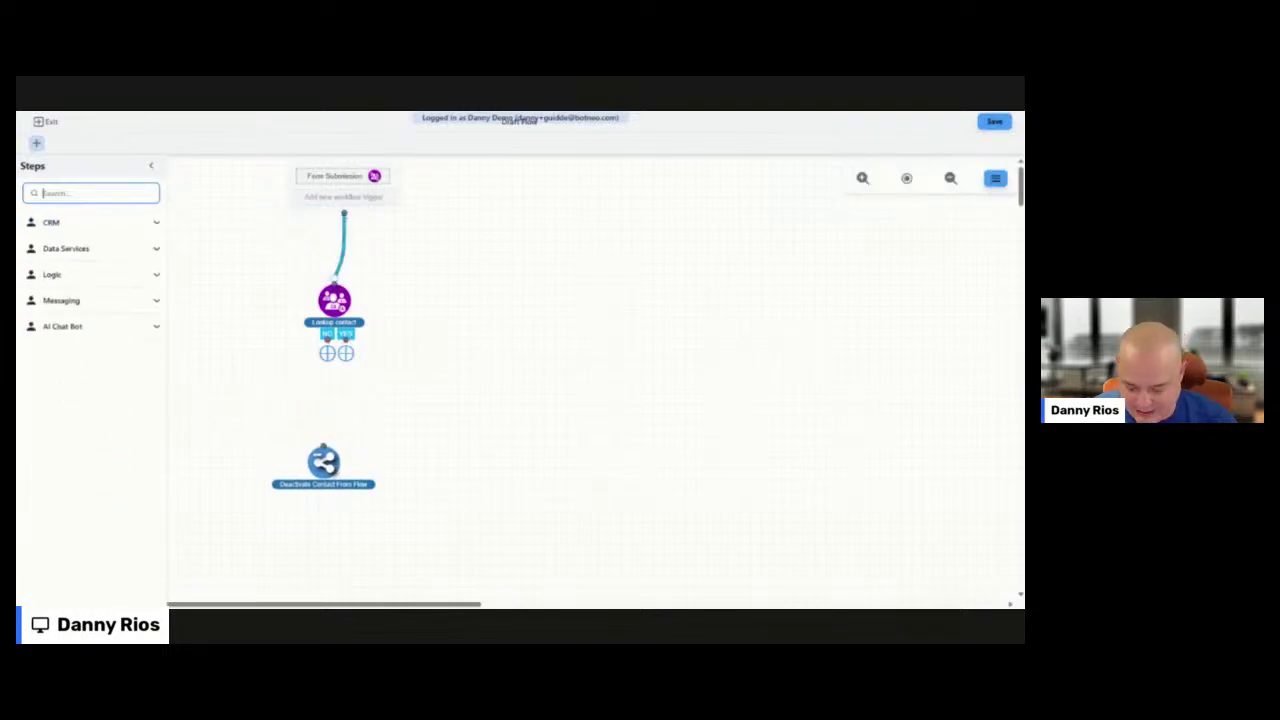
pyautogui.write('tag')
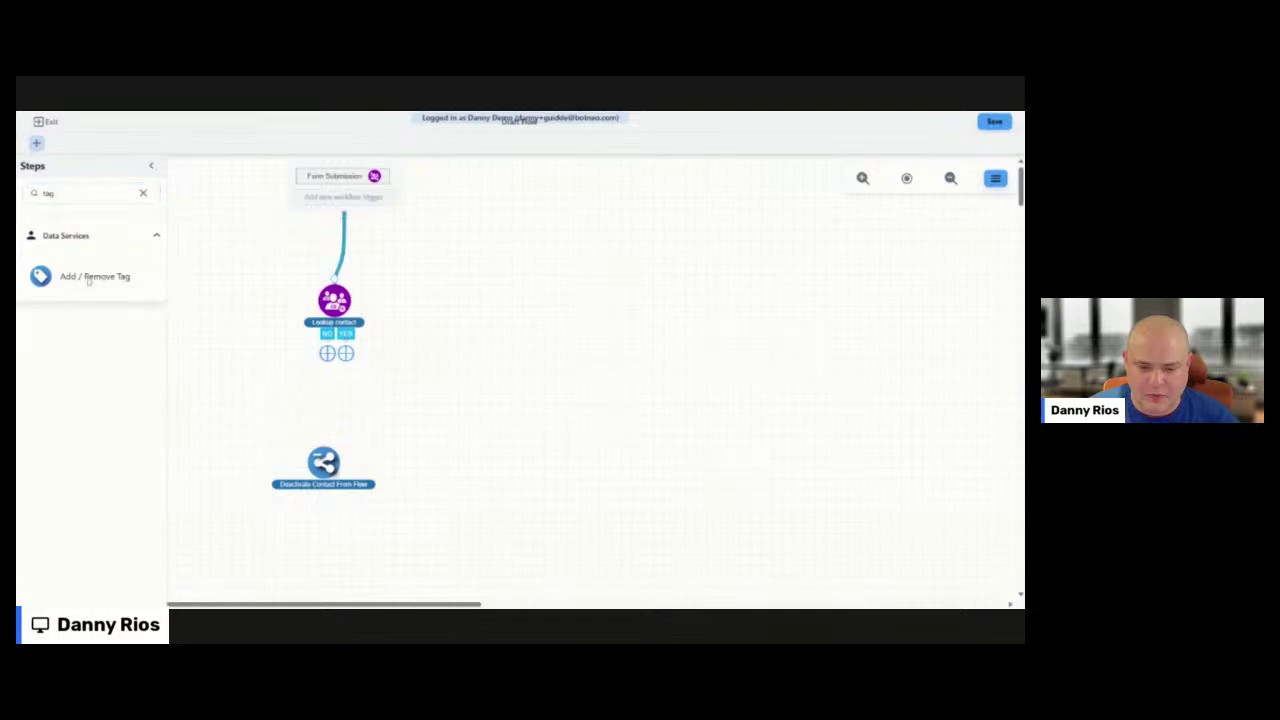
pyautogui.click(86, 278)
pyautogui.click(830, 278)
pyautogui.write('test')
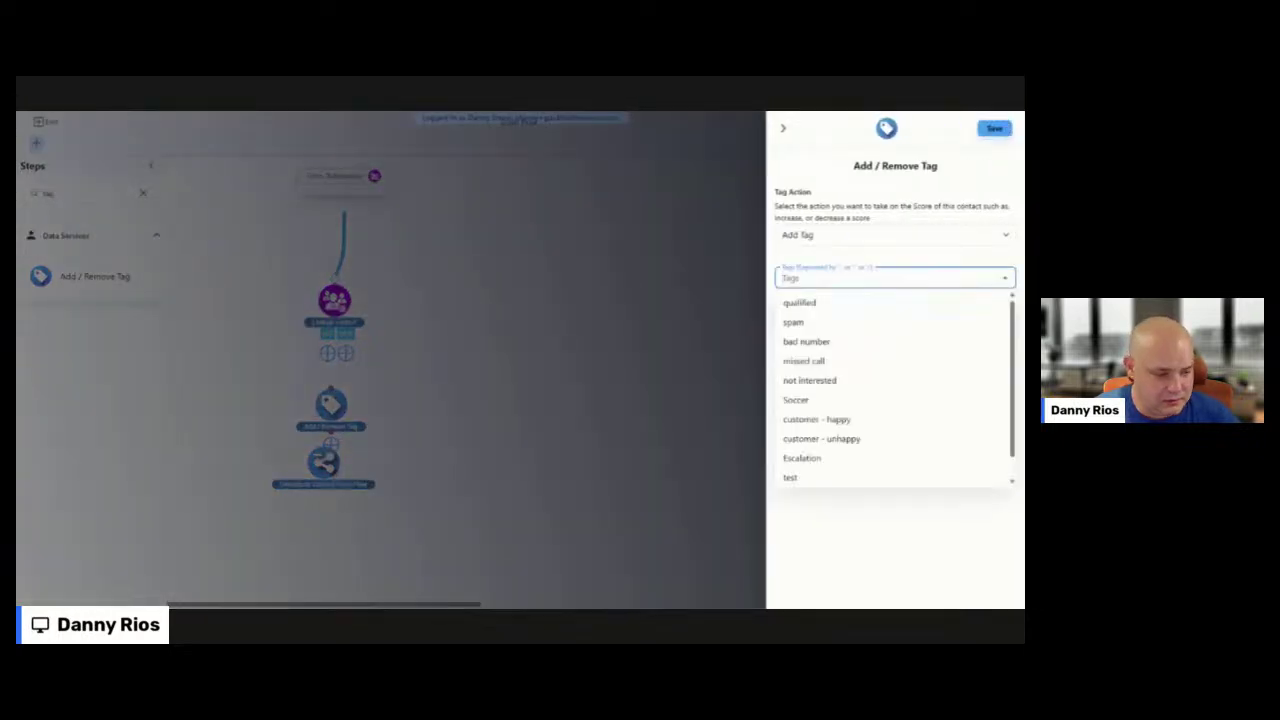
pyautogui.click(821, 305)
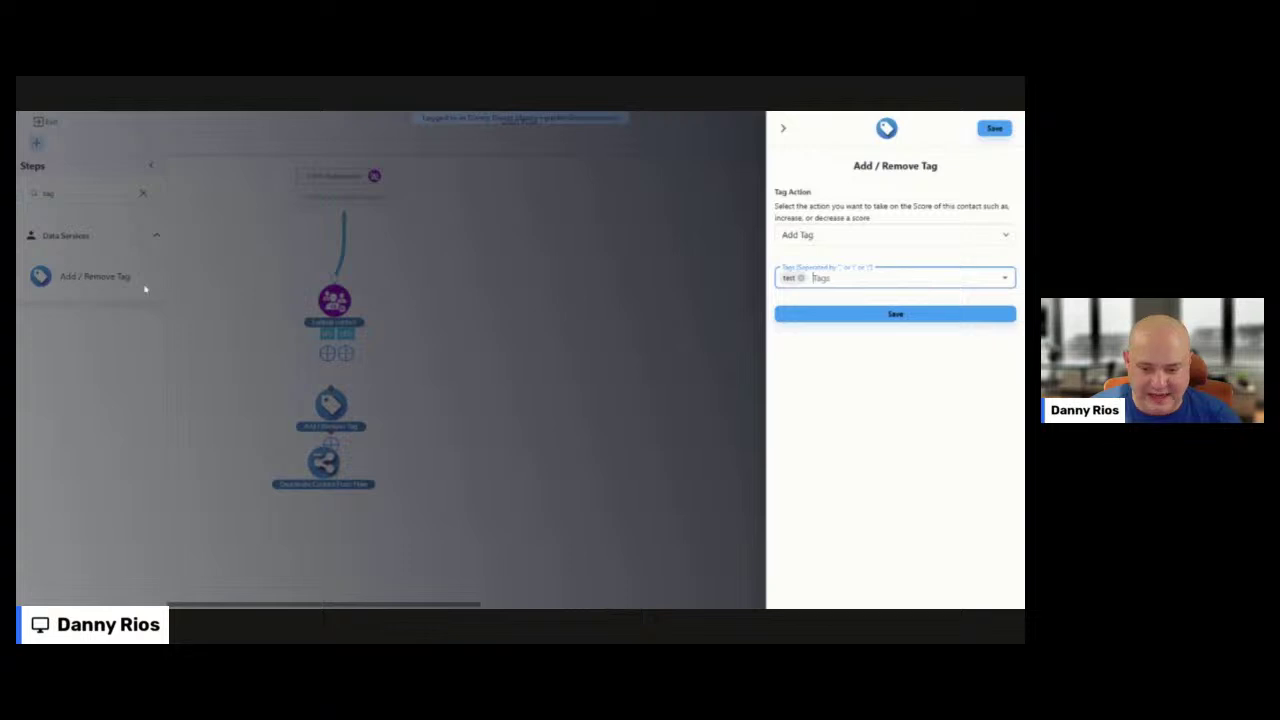
pyautogui.click(841, 239)
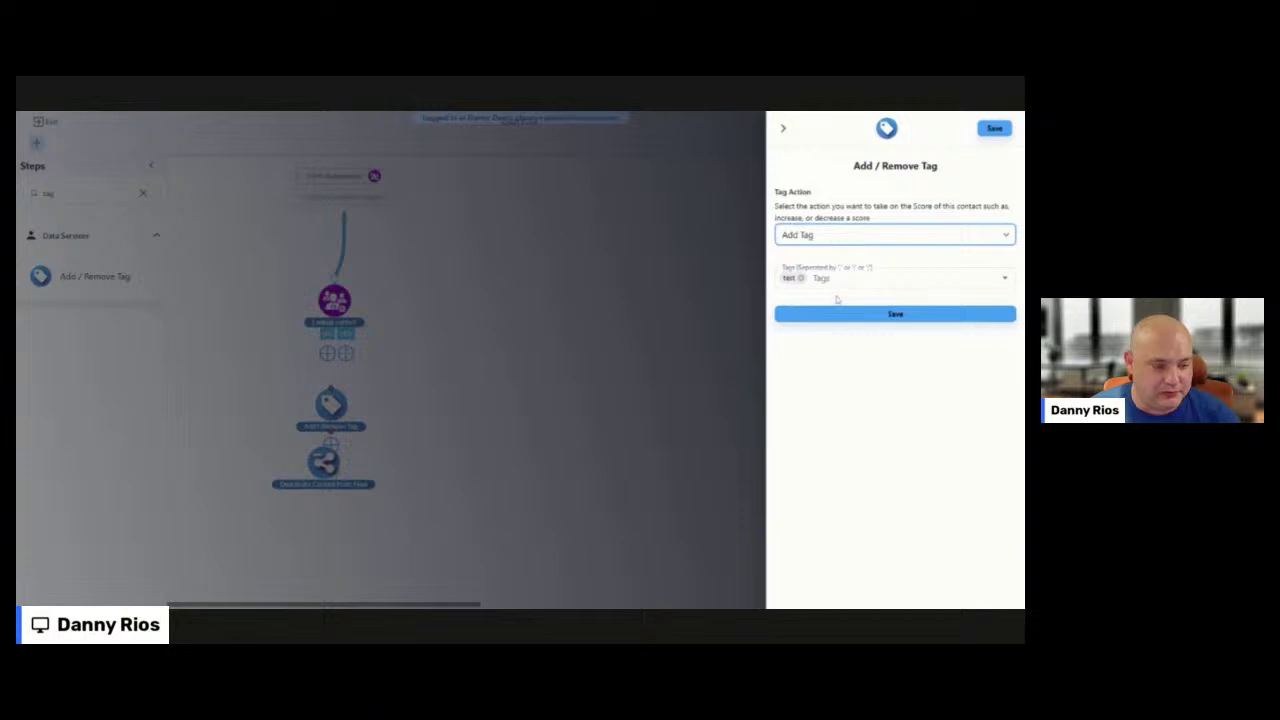
pyautogui.click(886, 316)
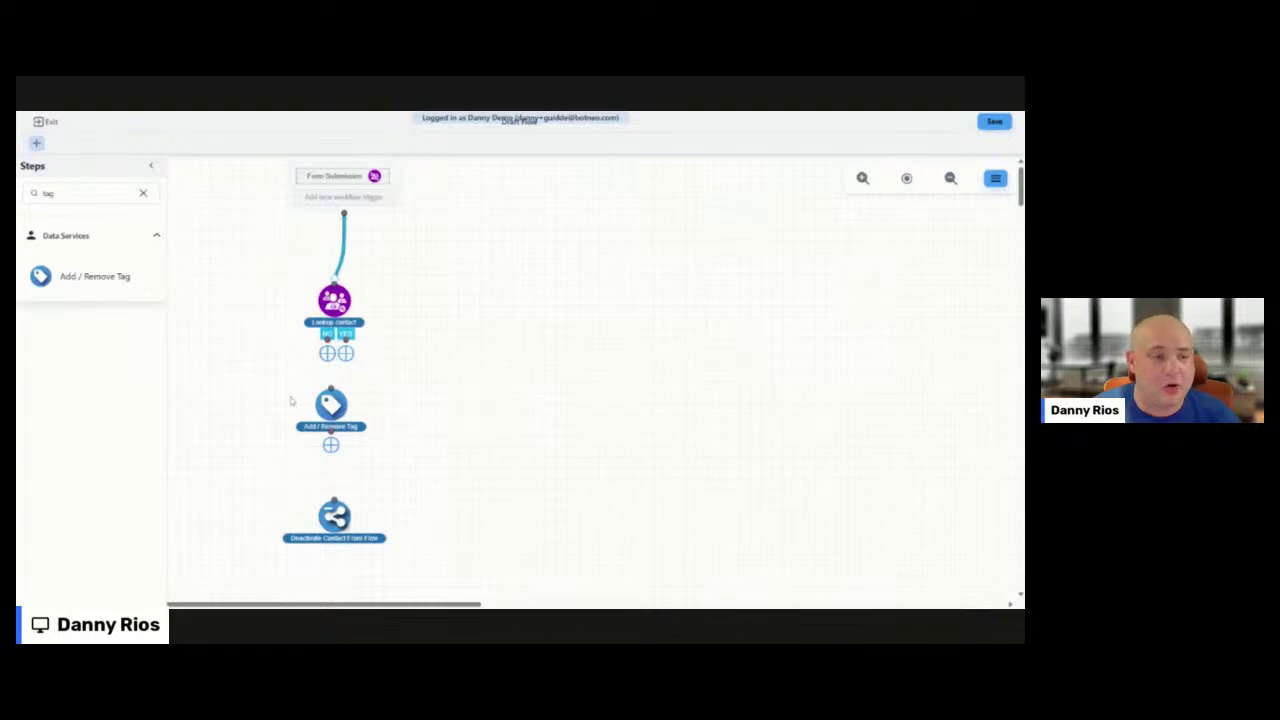
# Move the Add / Remove Tag step slightly down and connect both the NO and YES branches of Lookup contact to it
pyautogui.moveTo(330, 407); pyautogui.dragTo(333, 421)
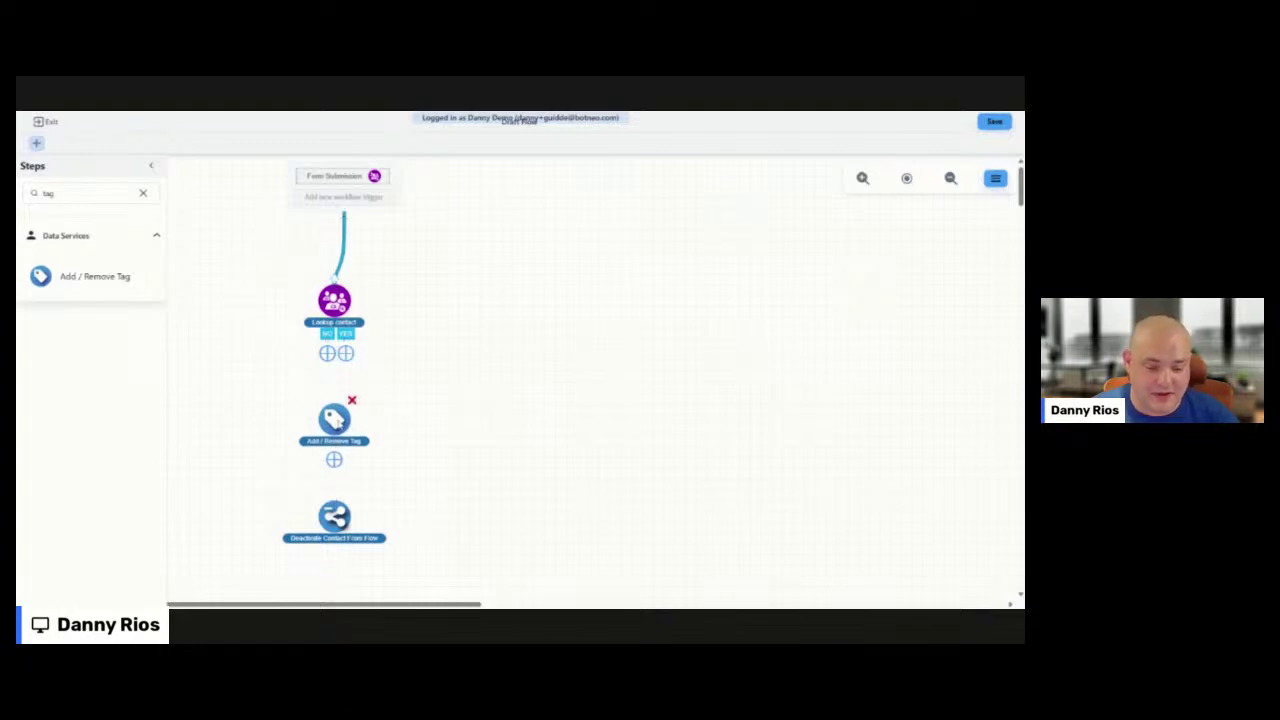
pyautogui.moveTo(346, 355); pyautogui.dragTo(334, 414)
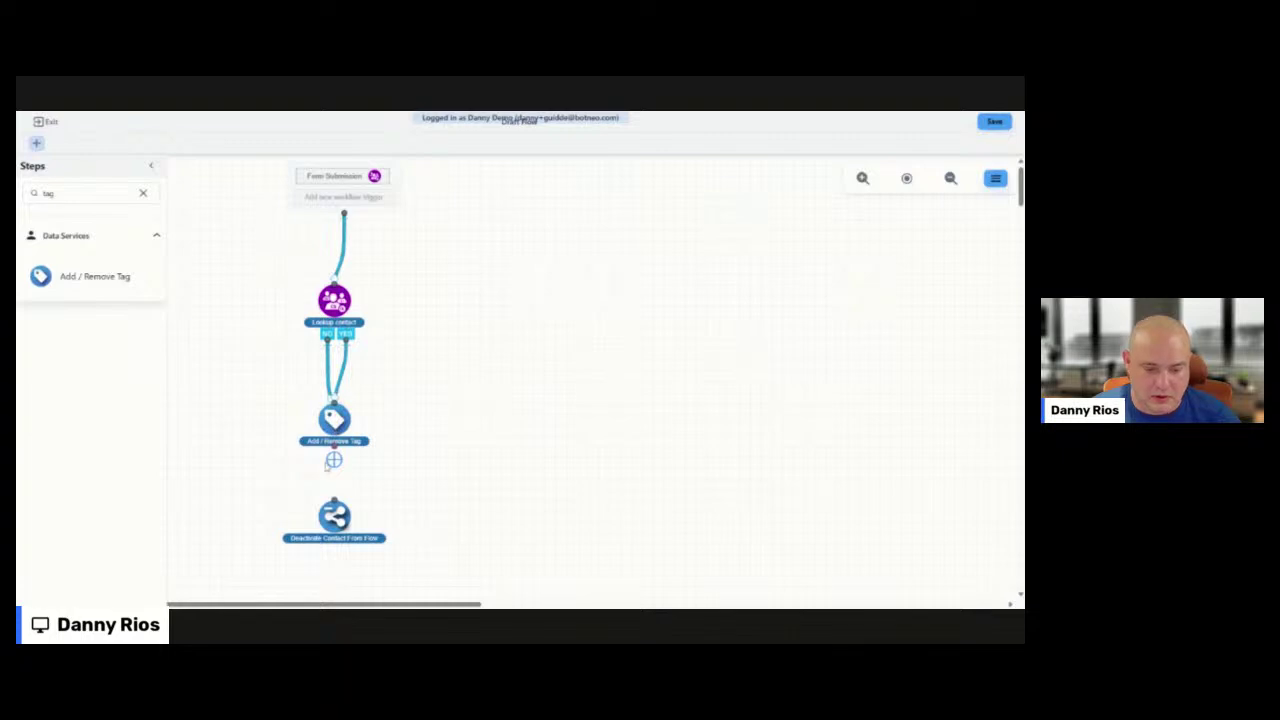
# Move the Deactivate Contact From Flow step slightly down and connect the Add / Remove Tag step to it
pyautogui.moveTo(345, 520); pyautogui.dragTo(341, 541)
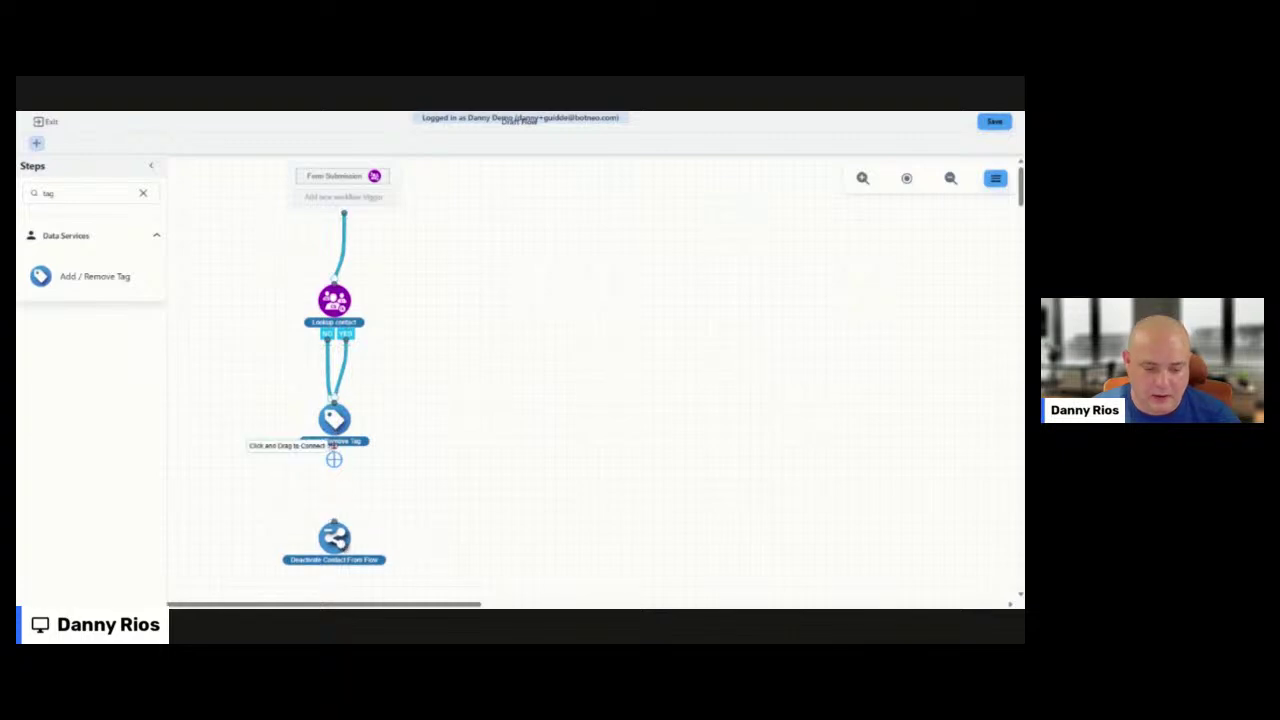
pyautogui.moveTo(334, 459); pyautogui.dragTo(335, 530)
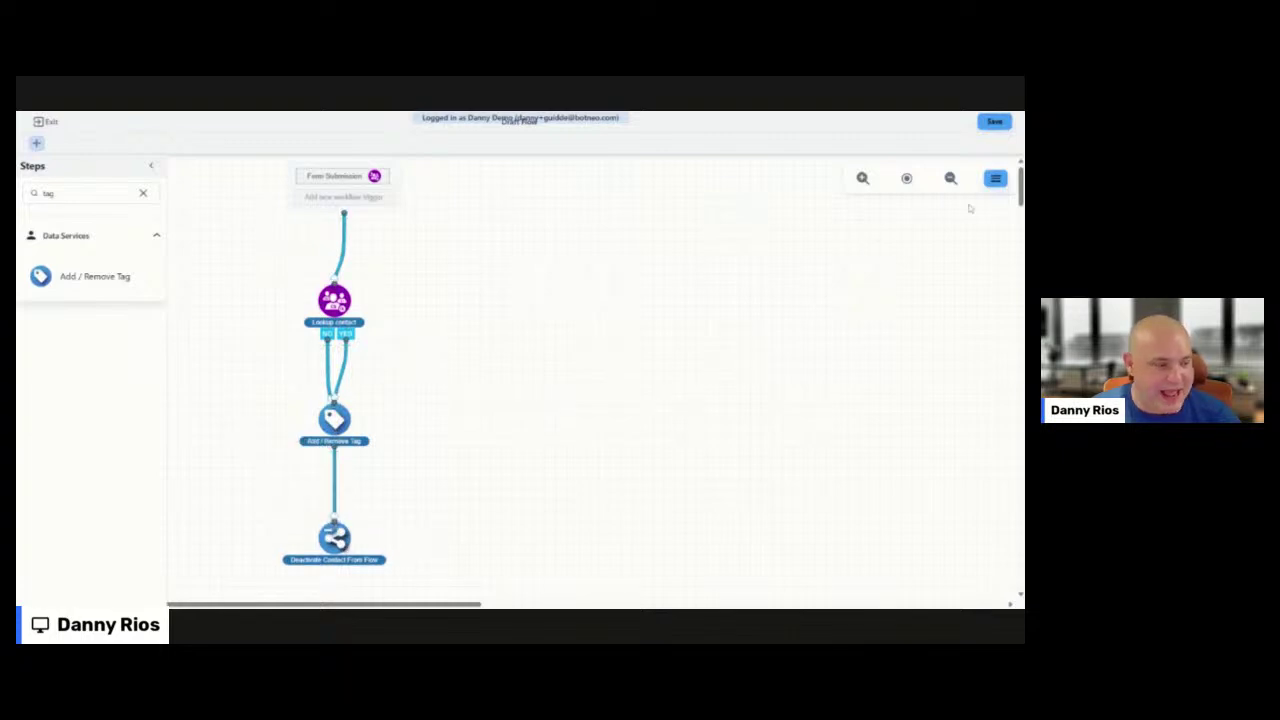
# Rename the automation to Smart Bucket Tag Demo and publish it
pyautogui.click(997, 178)
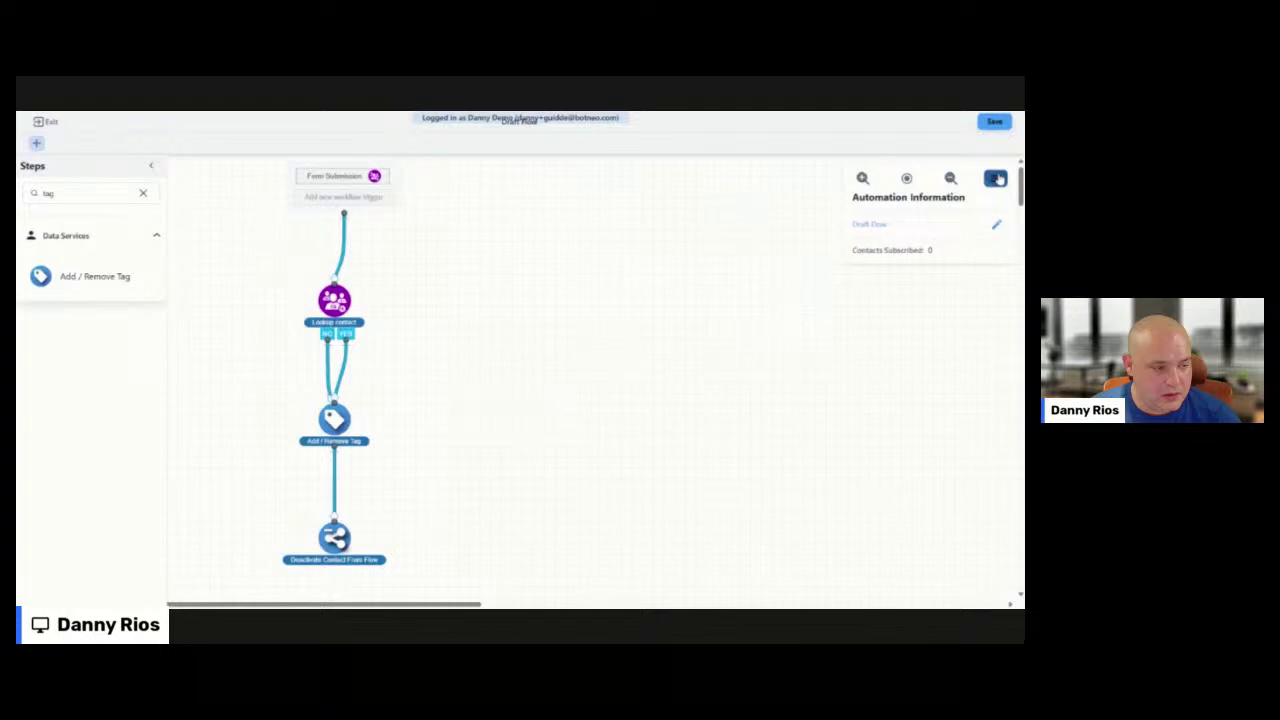
pyautogui.click(996, 228)
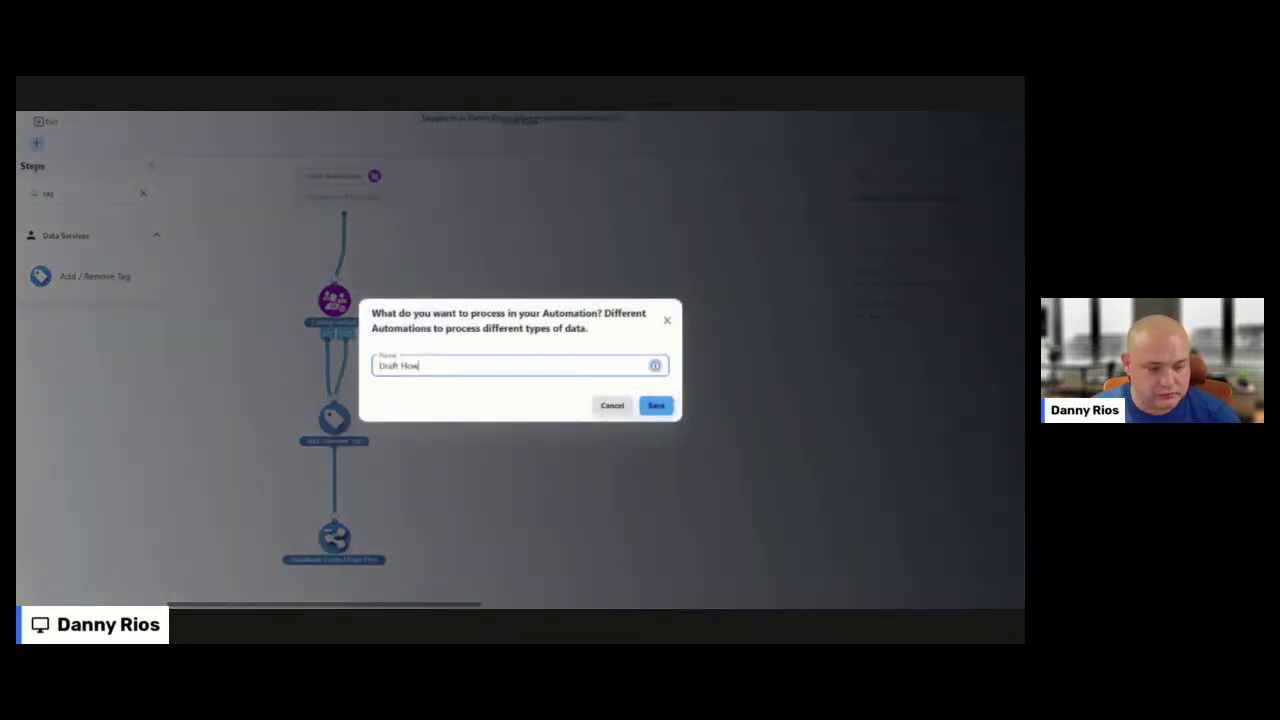
pyautogui.hotkey('ctrl', 'a')
pyautogui.write('Sma')
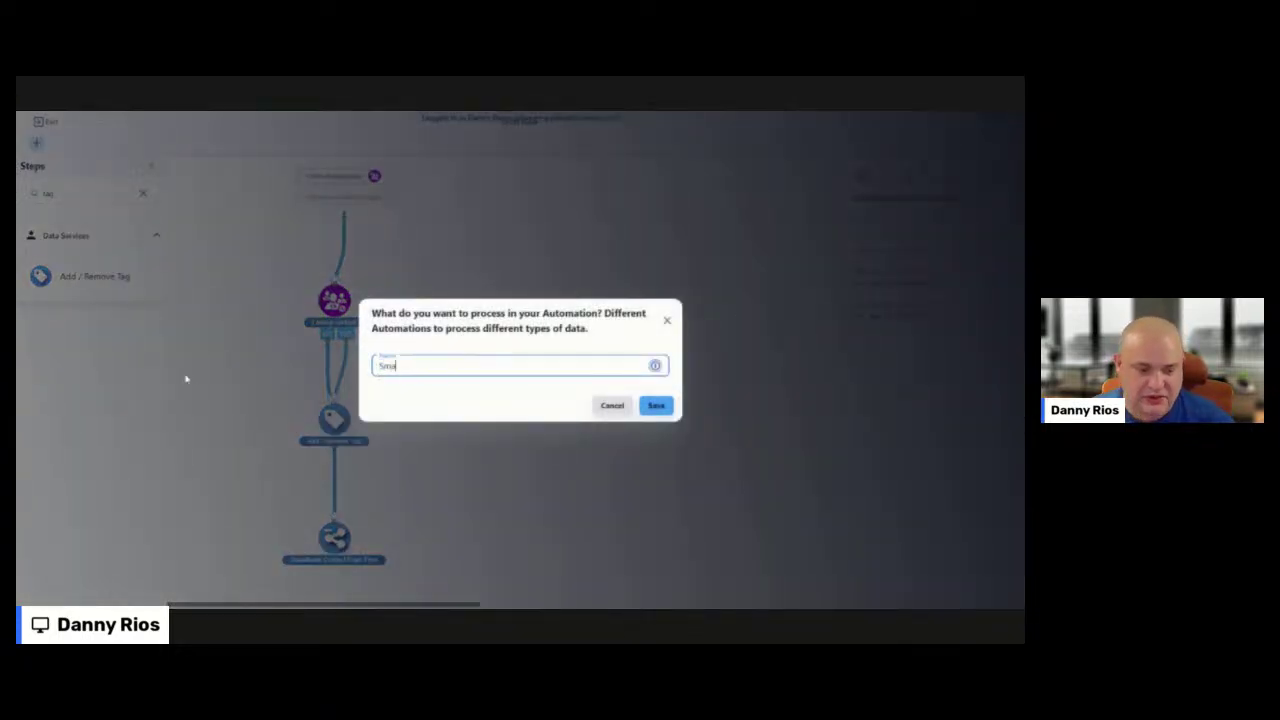
pyautogui.write('rt Bucket Tag')
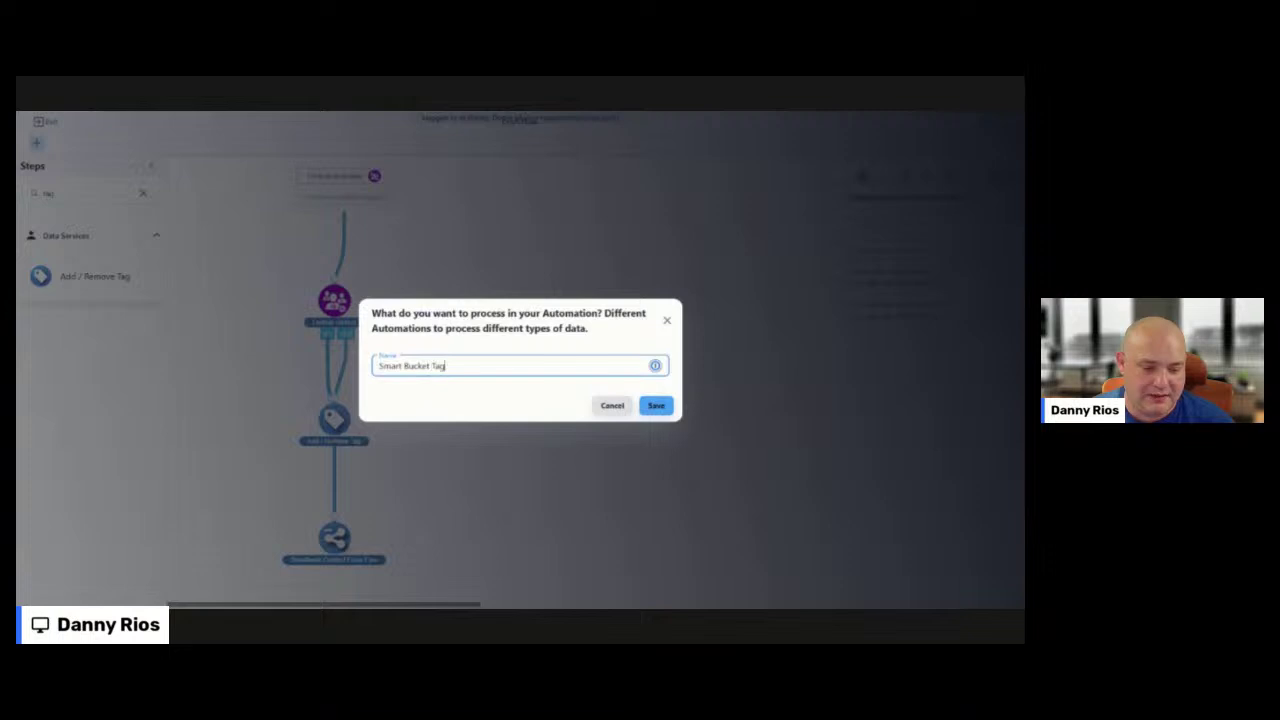
pyautogui.write(' Demo')
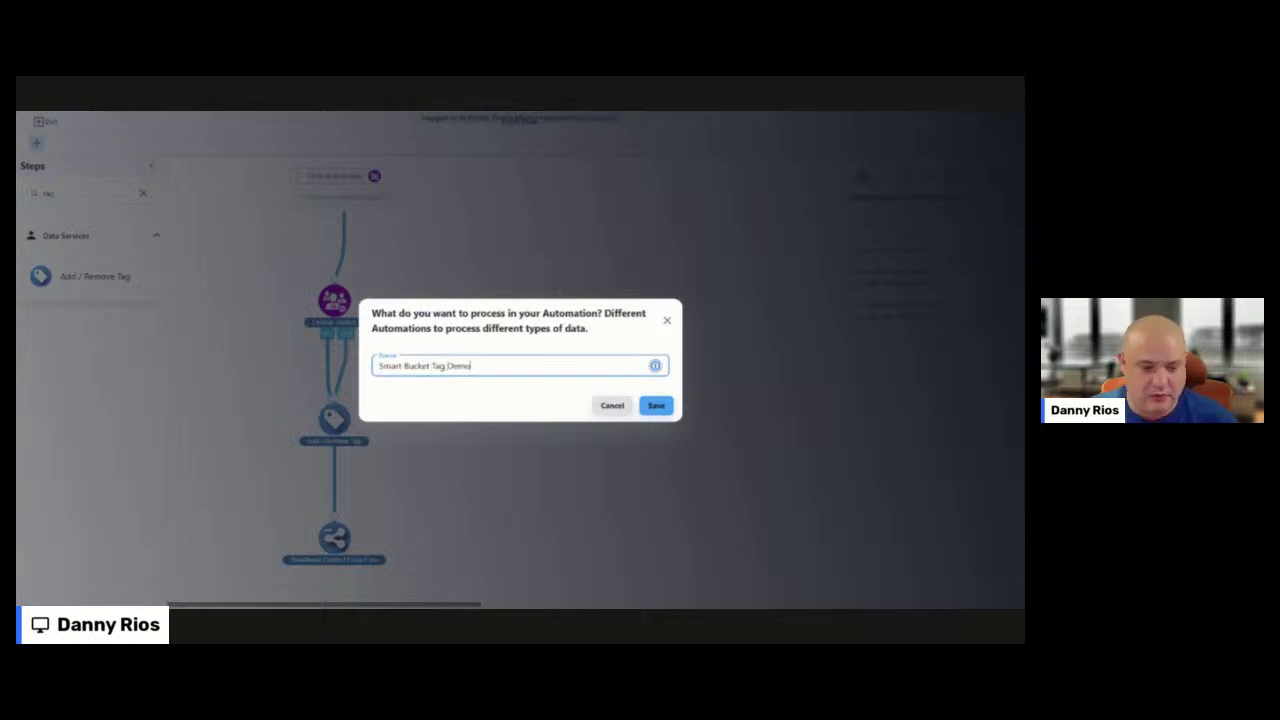
pyautogui.click(656, 405)
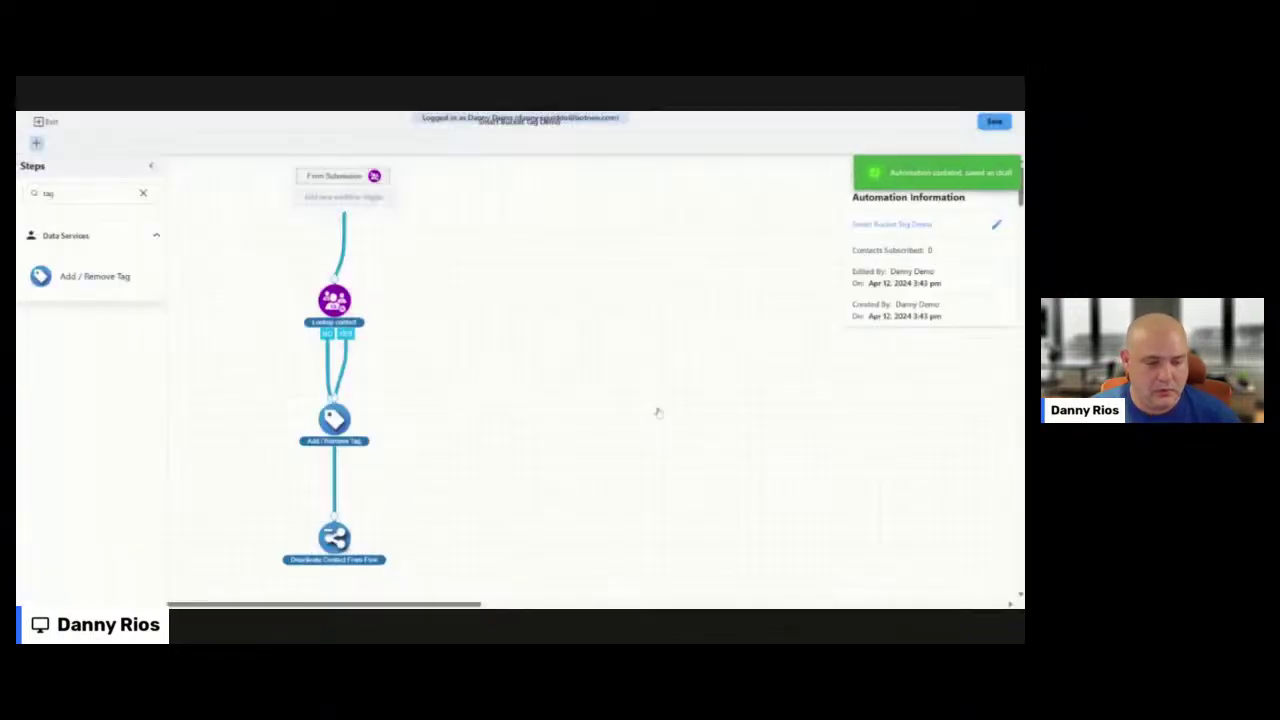
pyautogui.click(996, 122)
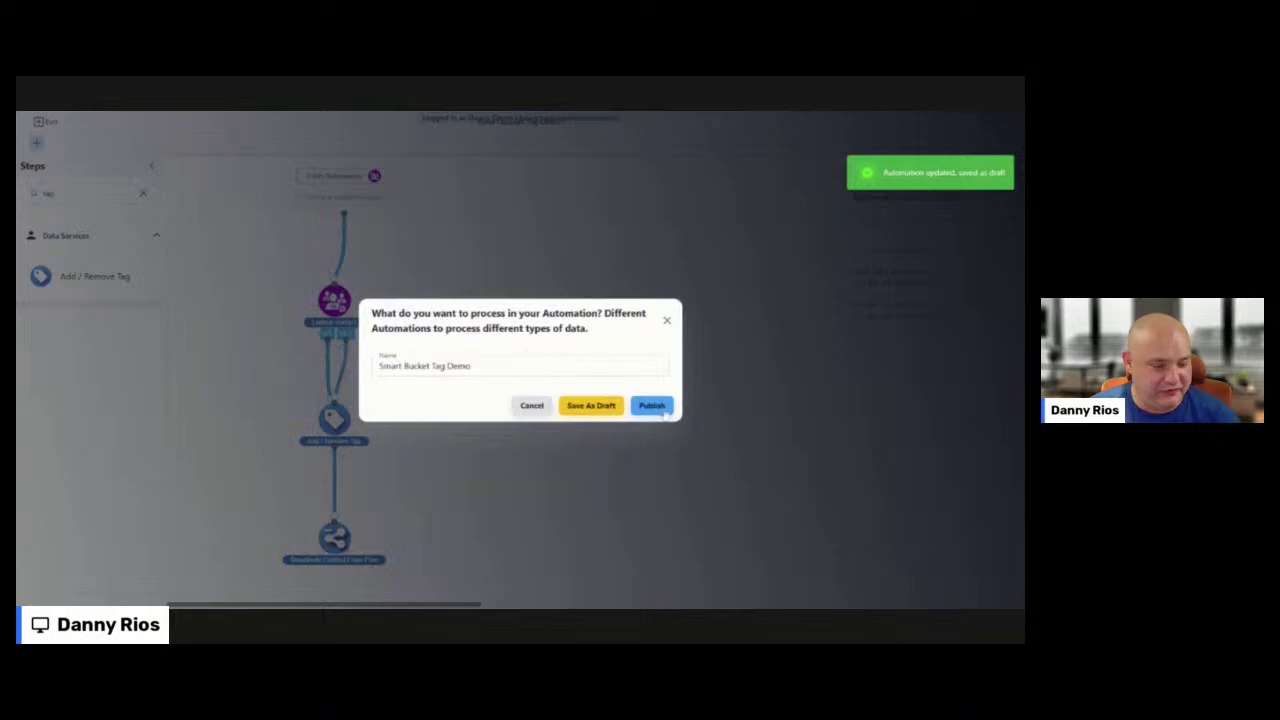
pyautogui.click(652, 405)
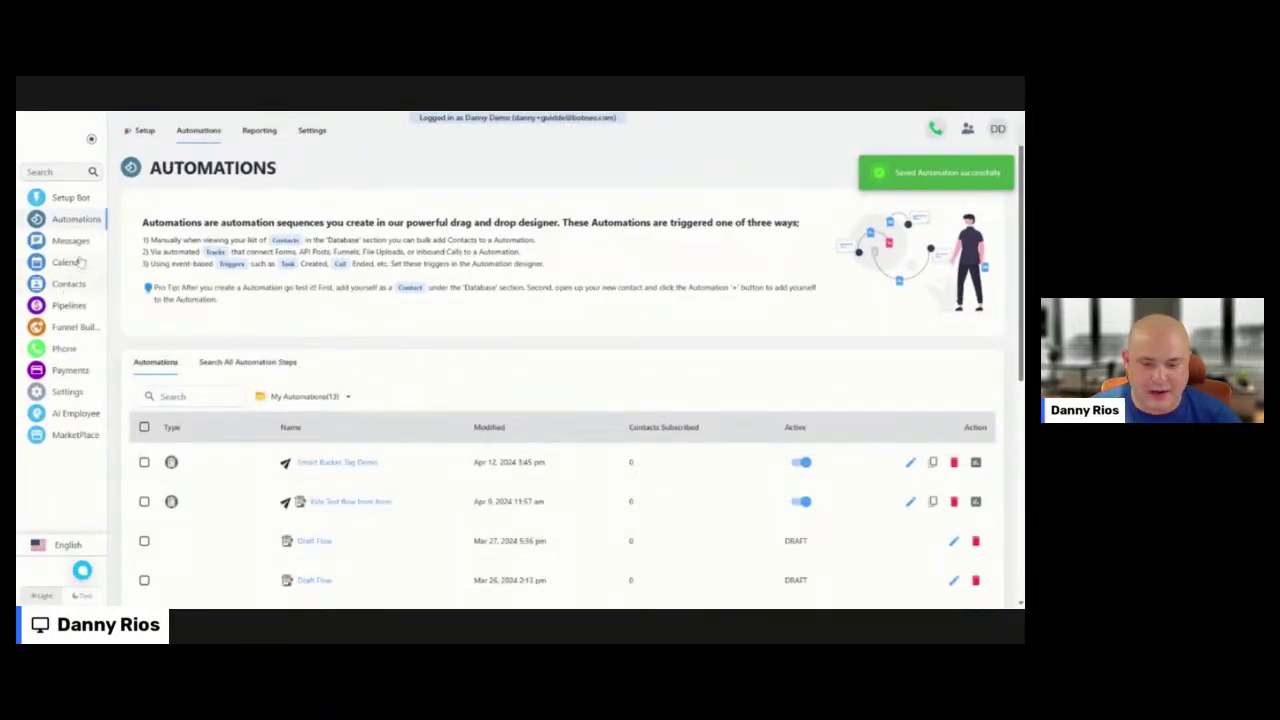
# Copy the share link of the demo web form from the custom forms list
pyautogui.click(88, 284)
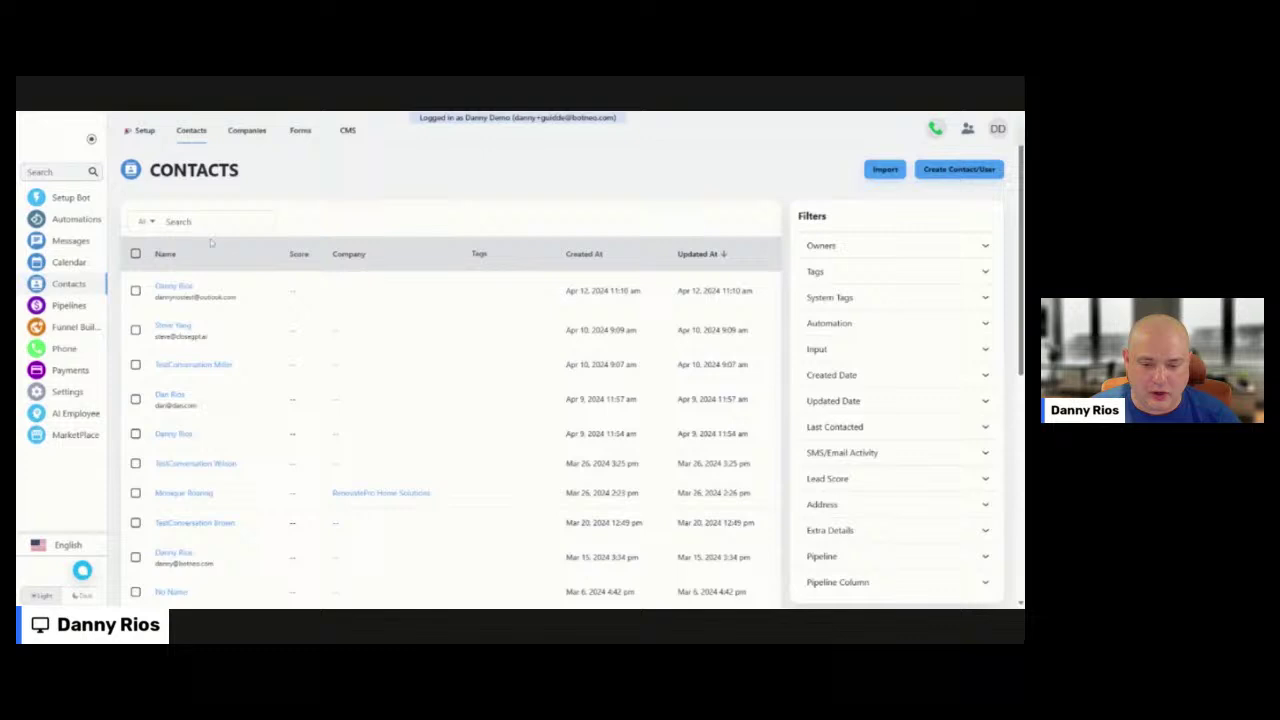
pyautogui.click(300, 131)
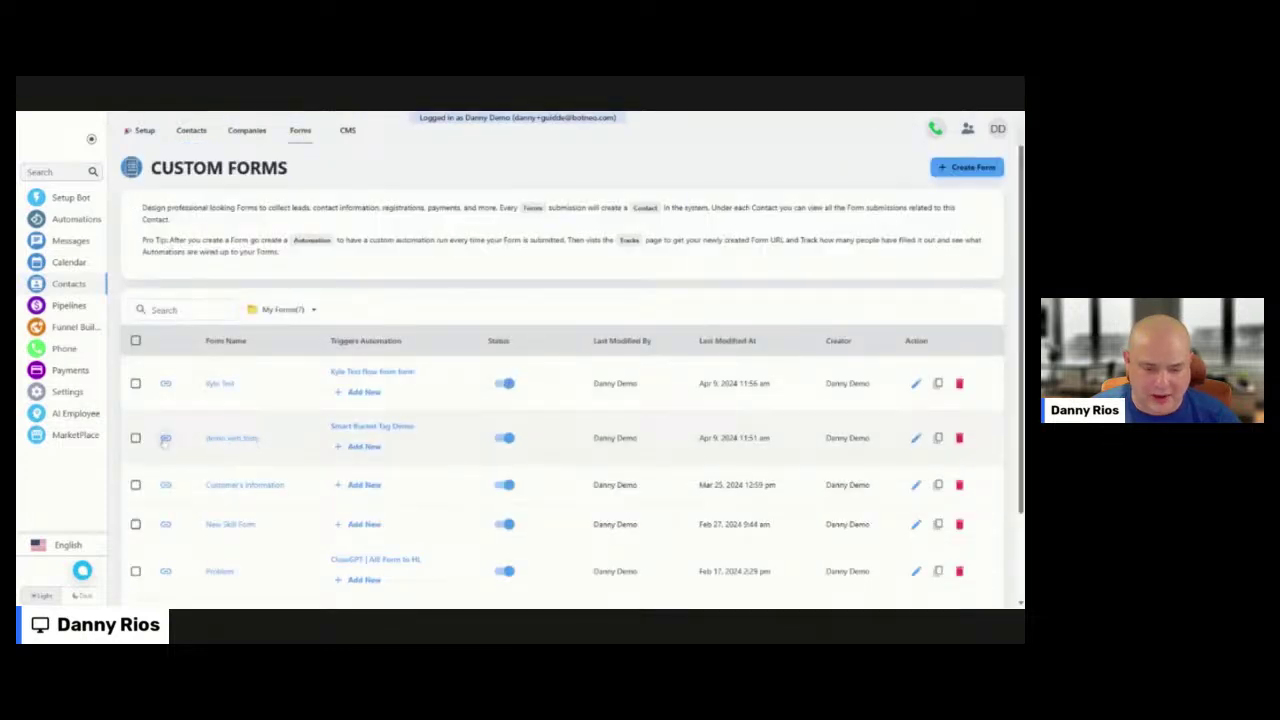
pyautogui.click(166, 438)
pyautogui.click(515, 381)
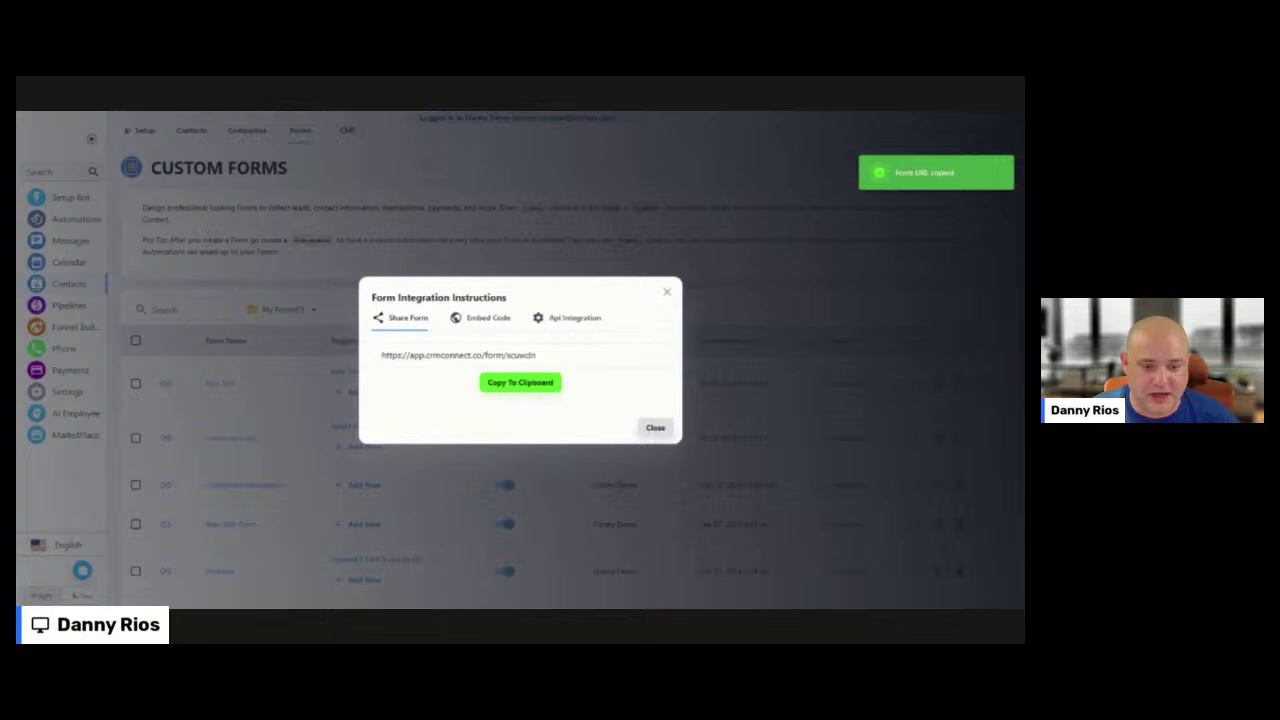
pyautogui.click(654, 427)
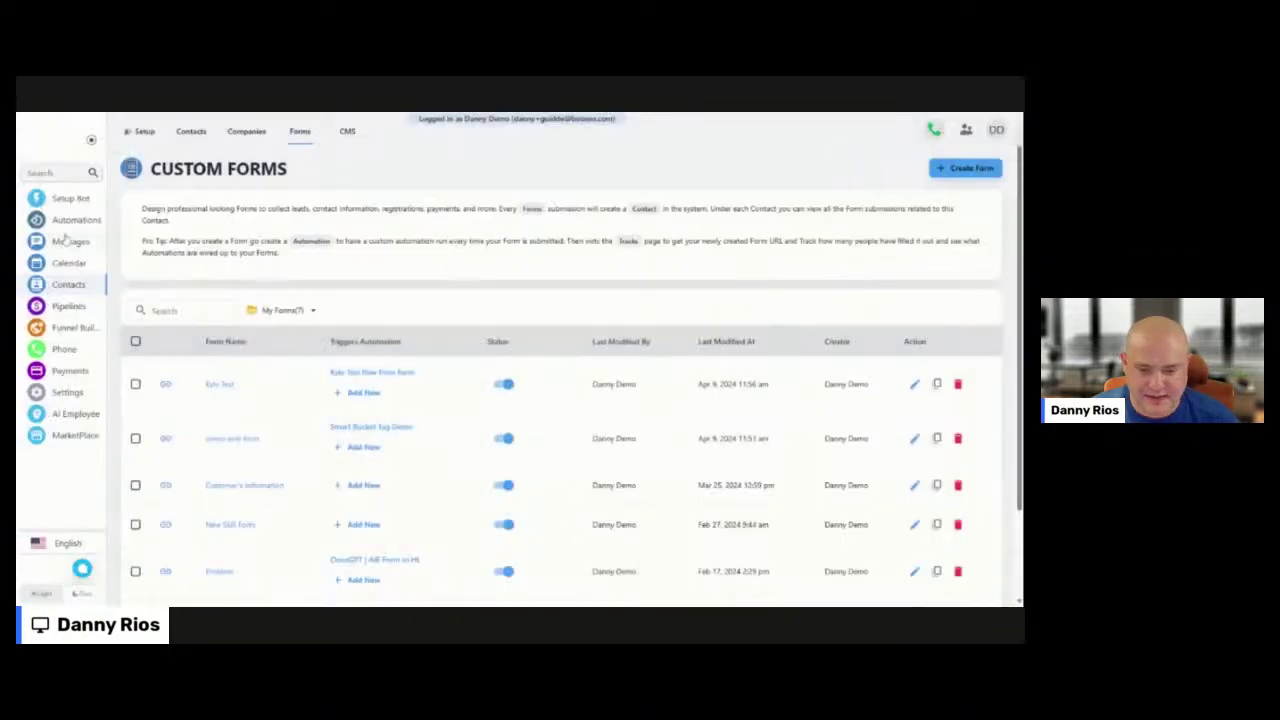
# Open Messages, view the CloseGPT conversation, and remove the Human Handled filter from the conversation list
pyautogui.click(66, 241)
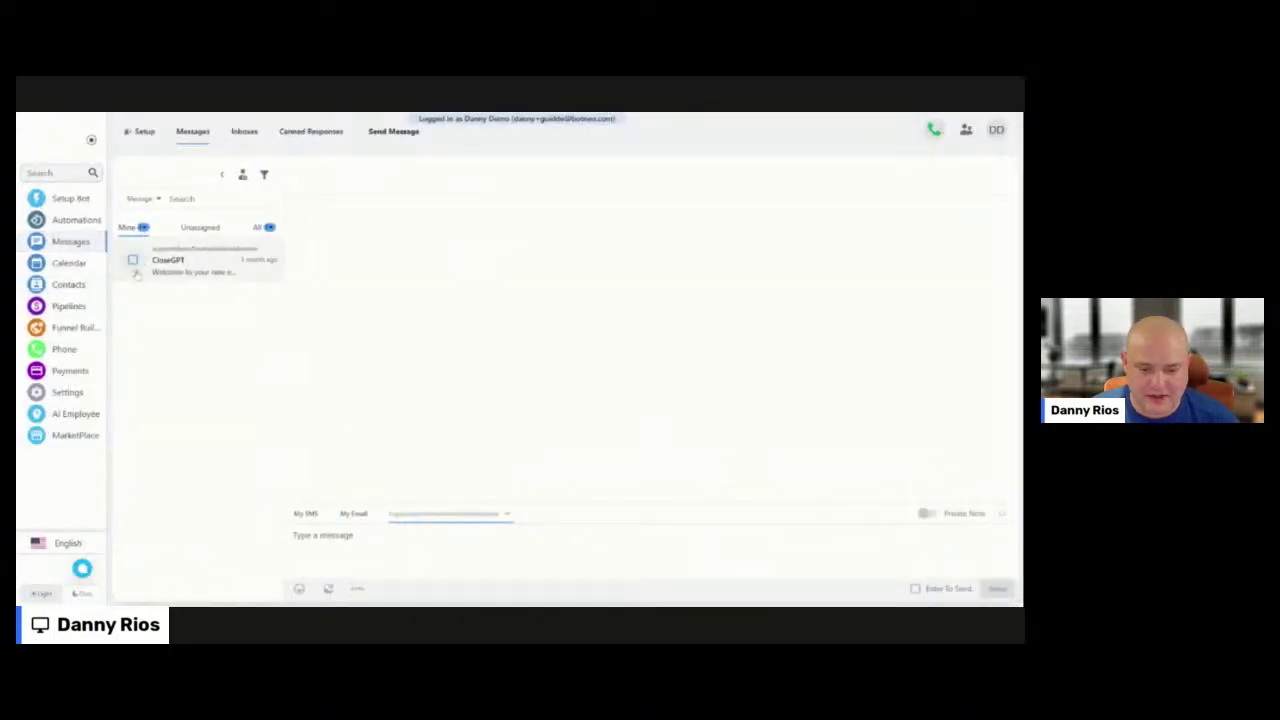
pyautogui.click(197, 262)
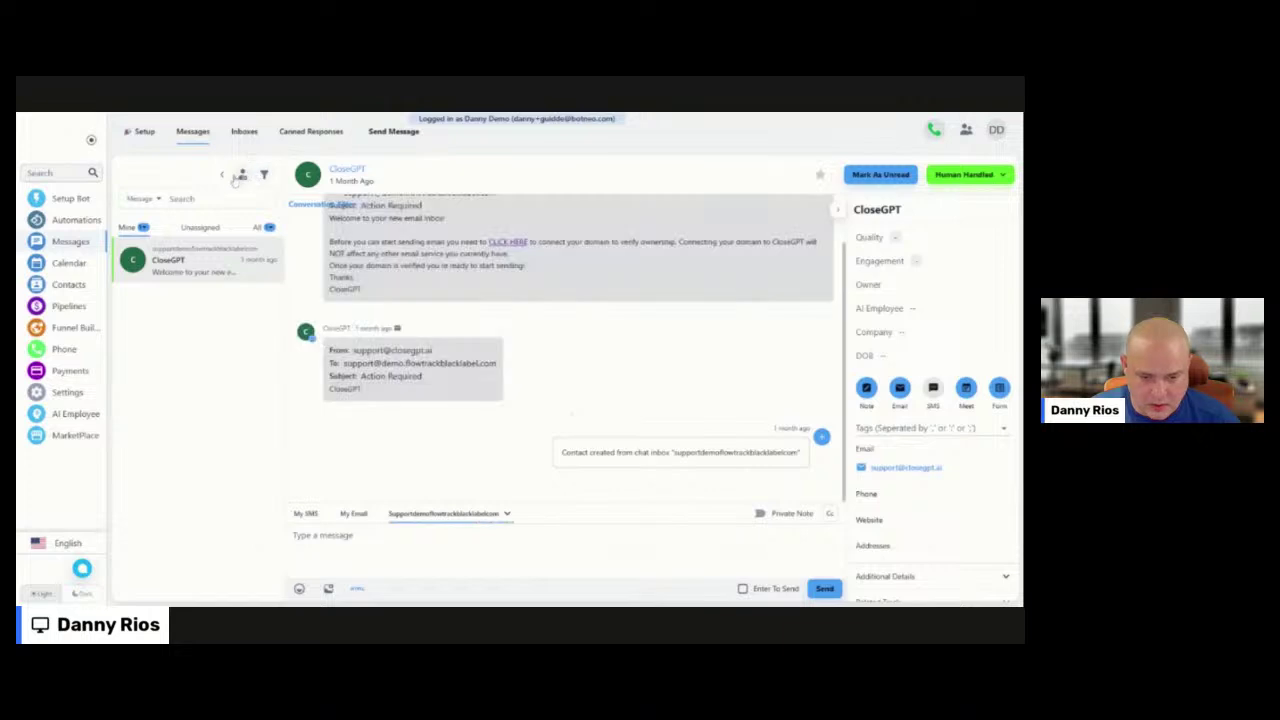
pyautogui.click(264, 174)
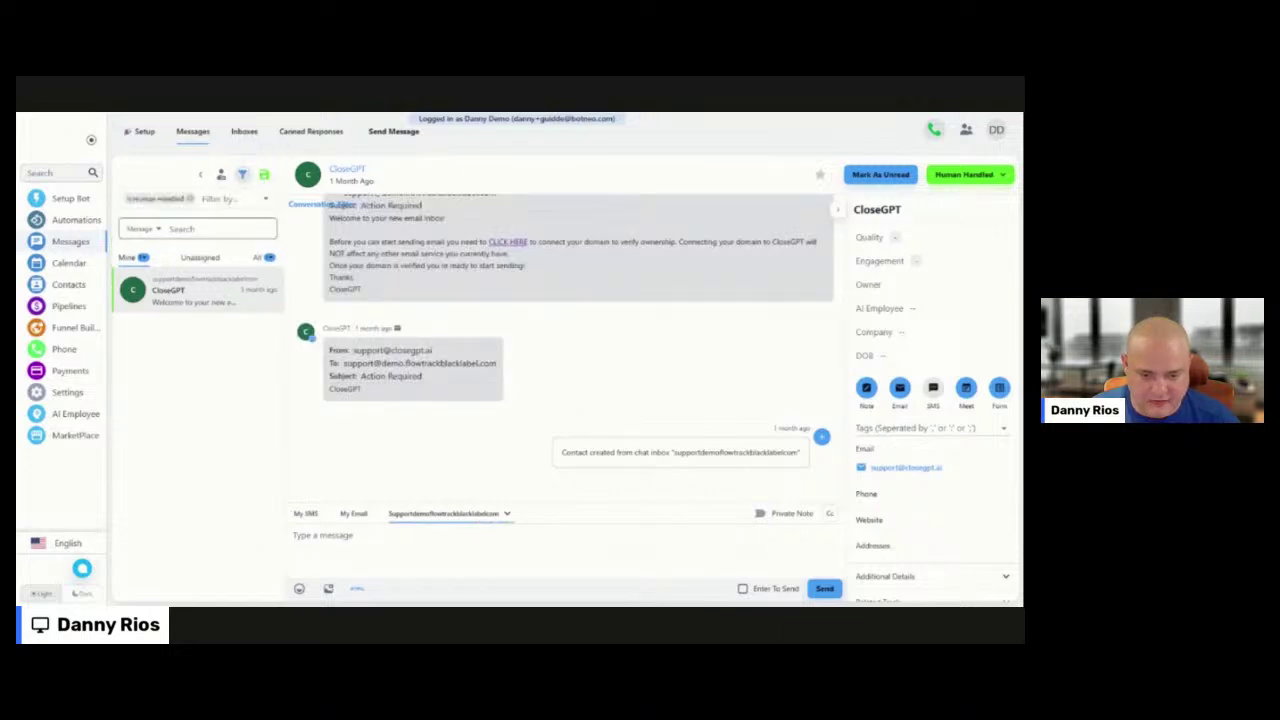
pyautogui.click(190, 198)
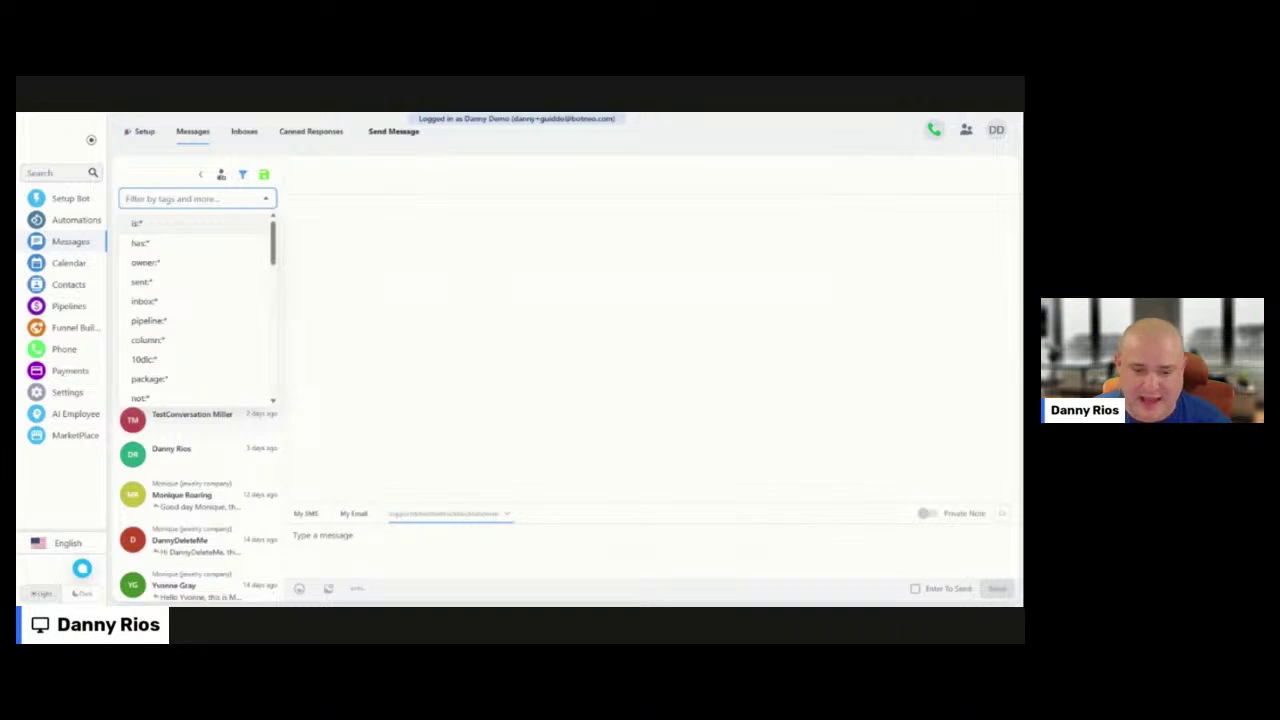
# Filter the conversation list by the test tag
pyautogui.write('i')
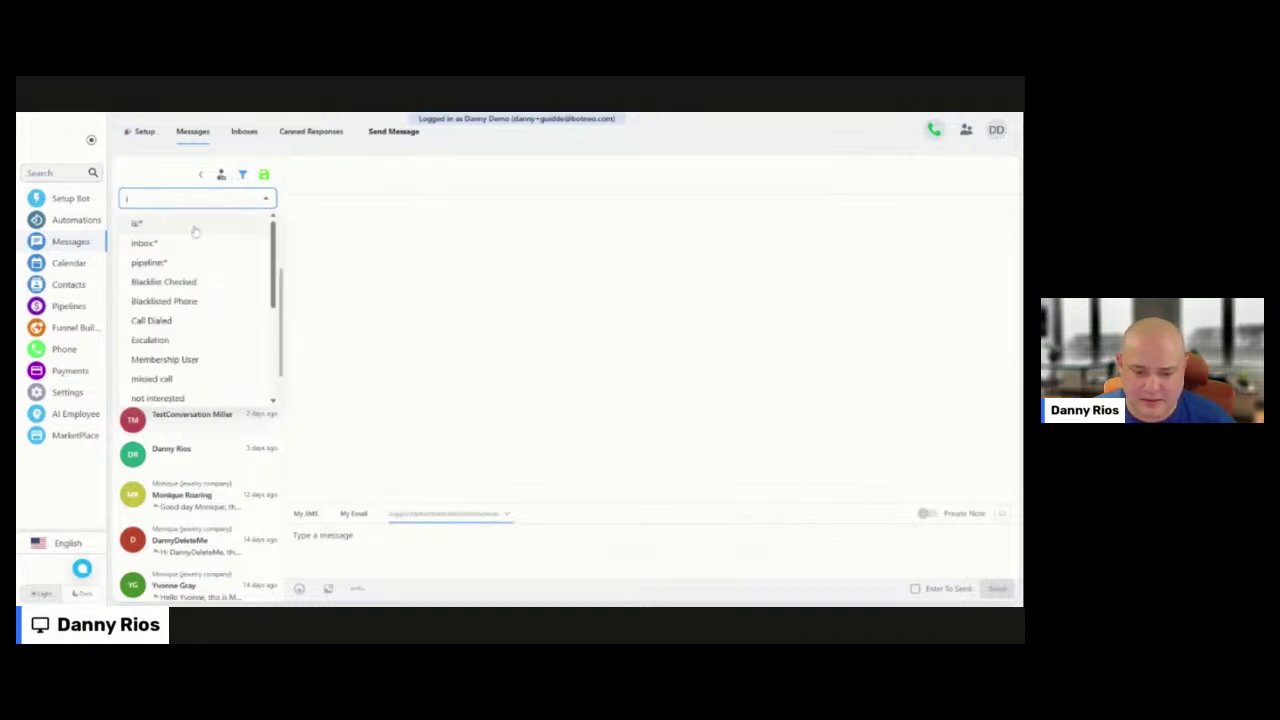
pyautogui.click(195, 228)
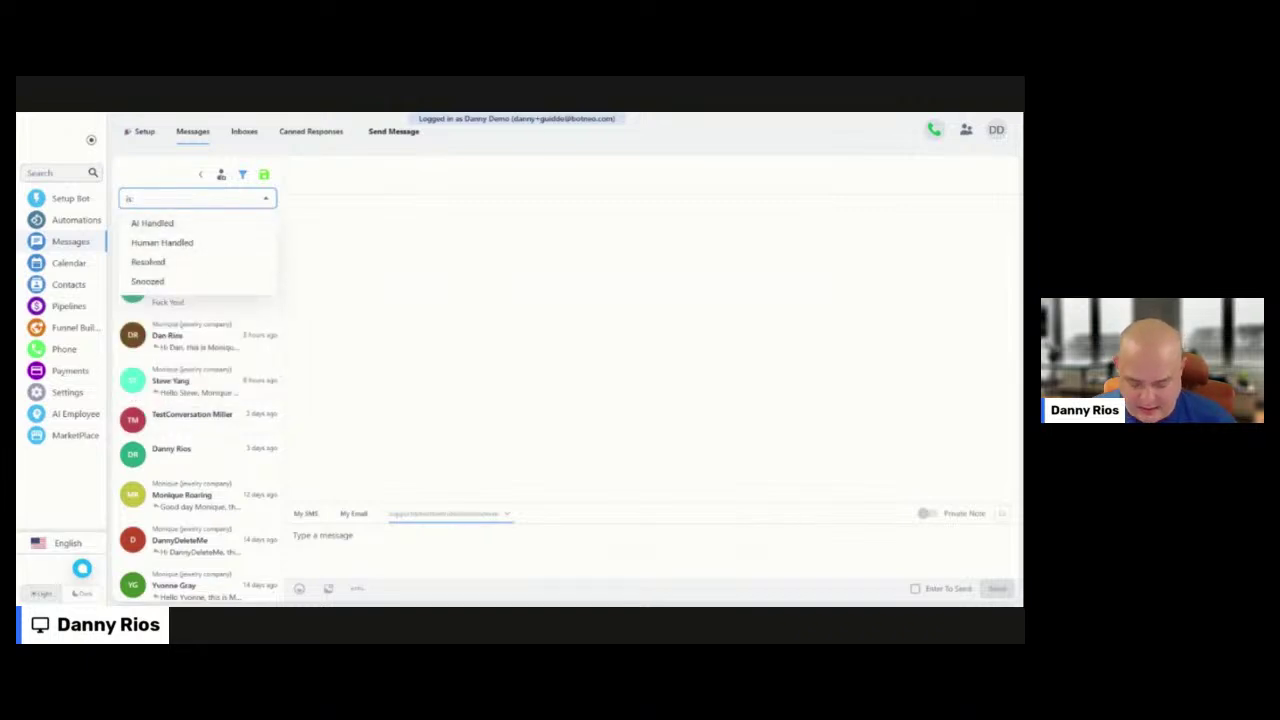
pyautogui.press('BackSpace')
pyautogui.press('BackSpace')
pyautogui.press('BackSpace')
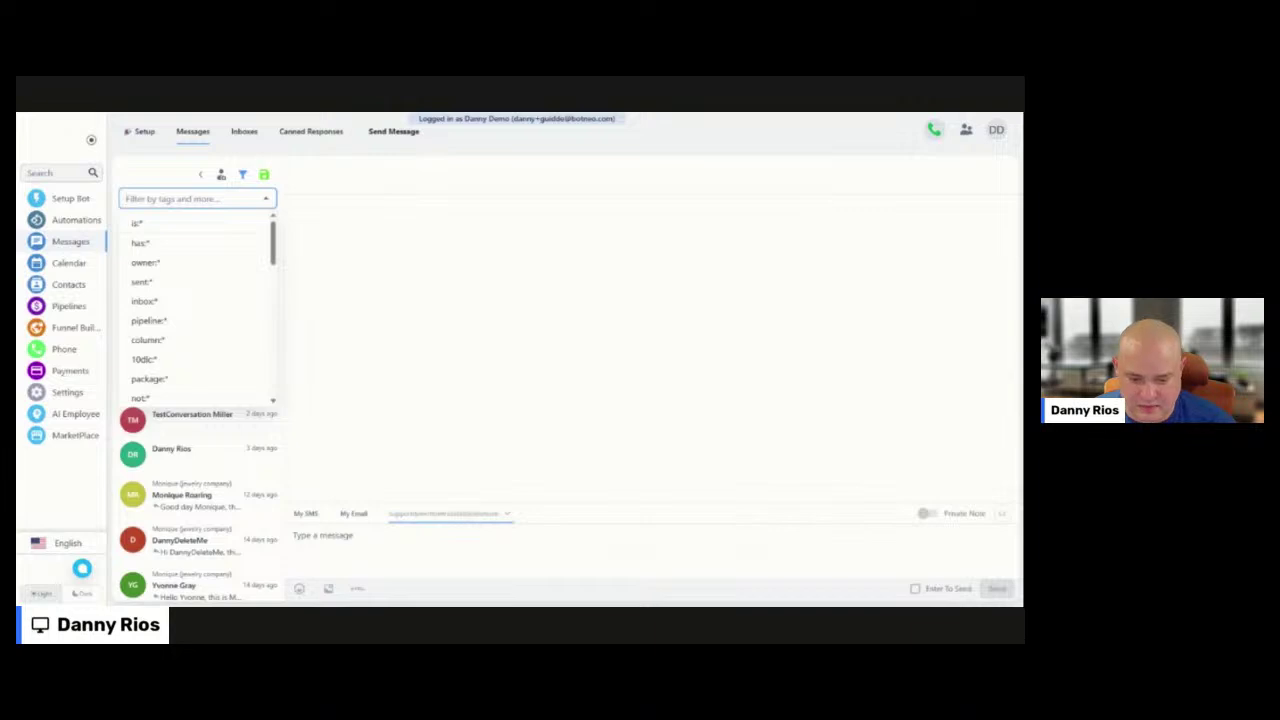
pyautogui.write('test')
pyautogui.click(196, 222)
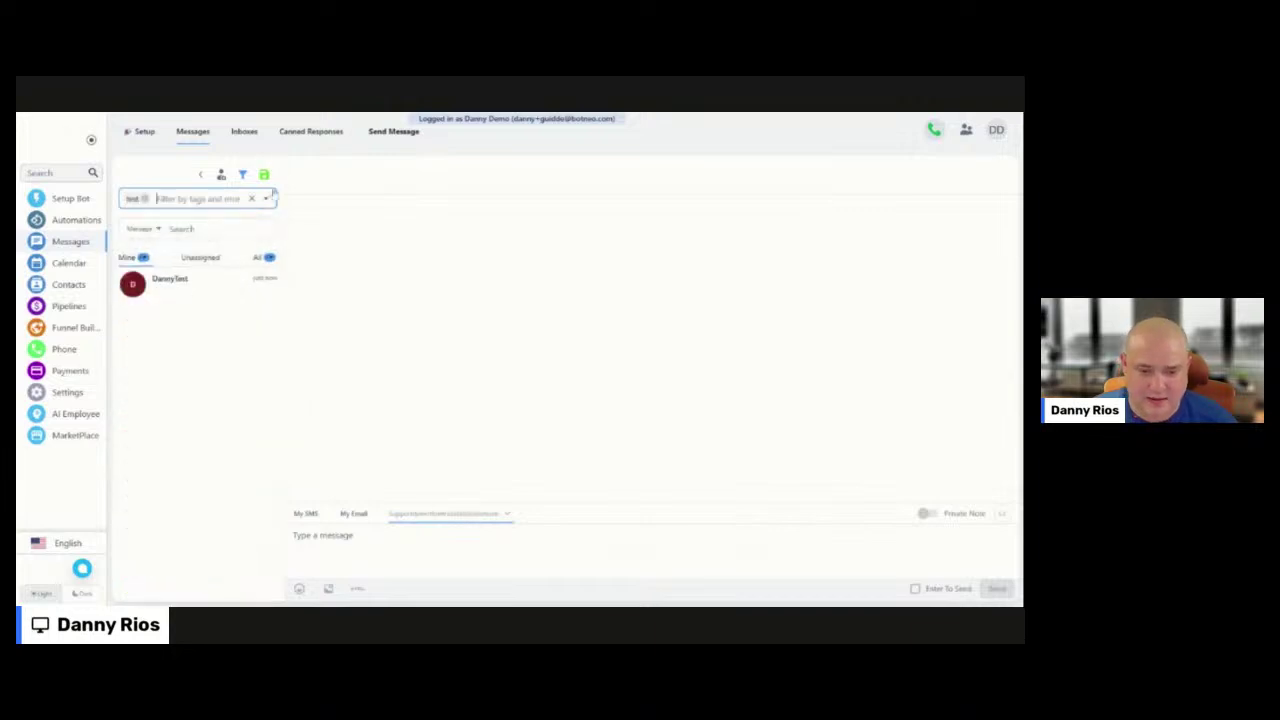
# Save the filtered view as a smart bucket under its default name with a green navigation icon
pyautogui.click(264, 174)
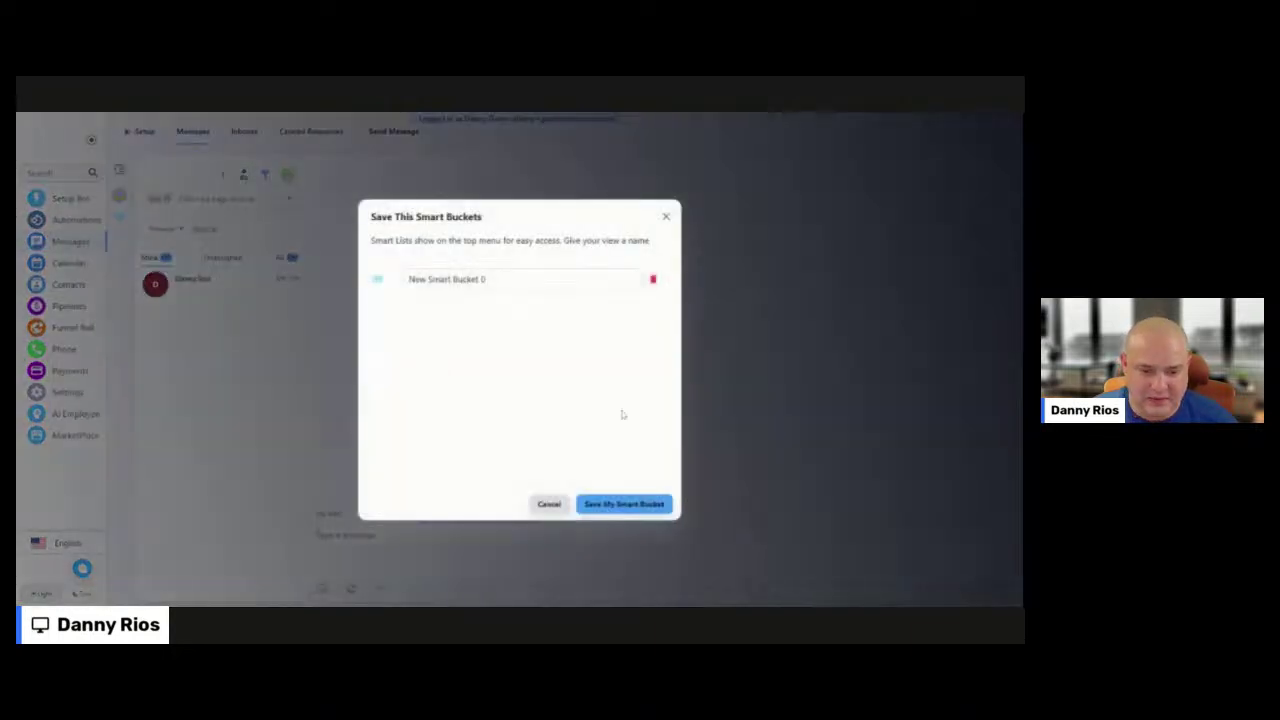
pyautogui.click(378, 280)
pyautogui.click(480, 347)
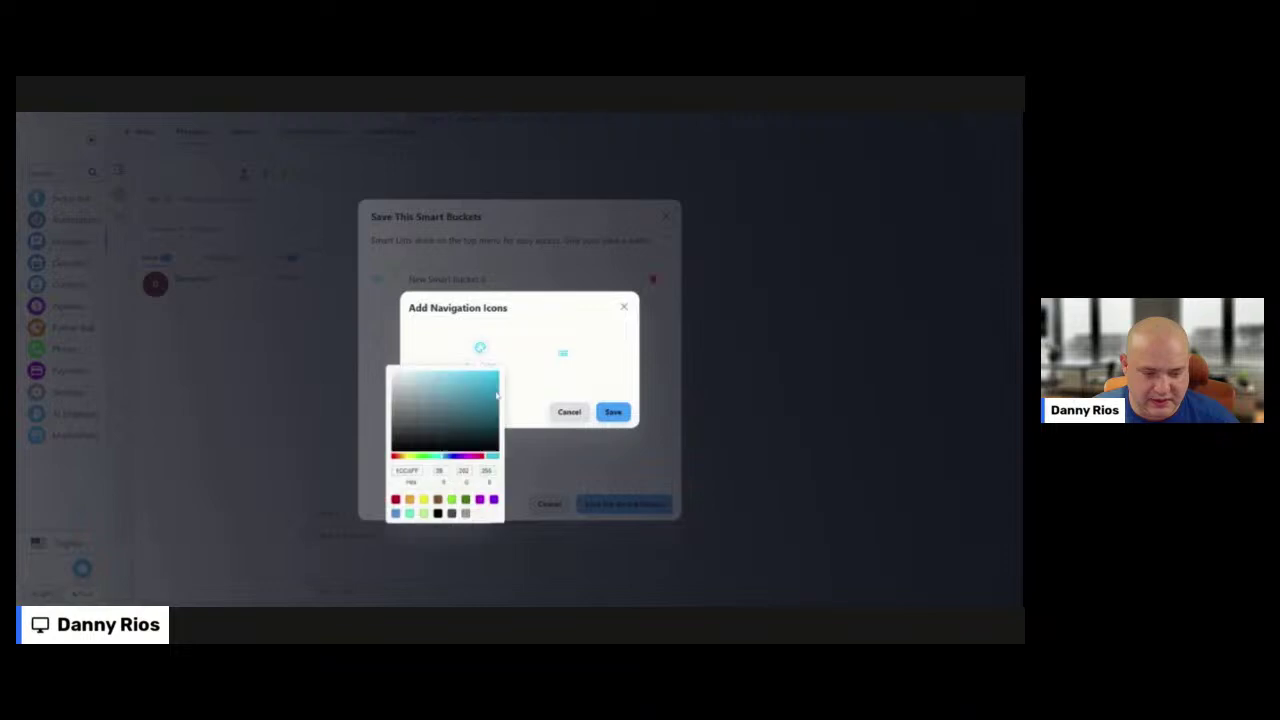
pyautogui.click(565, 355)
pyautogui.click(563, 357)
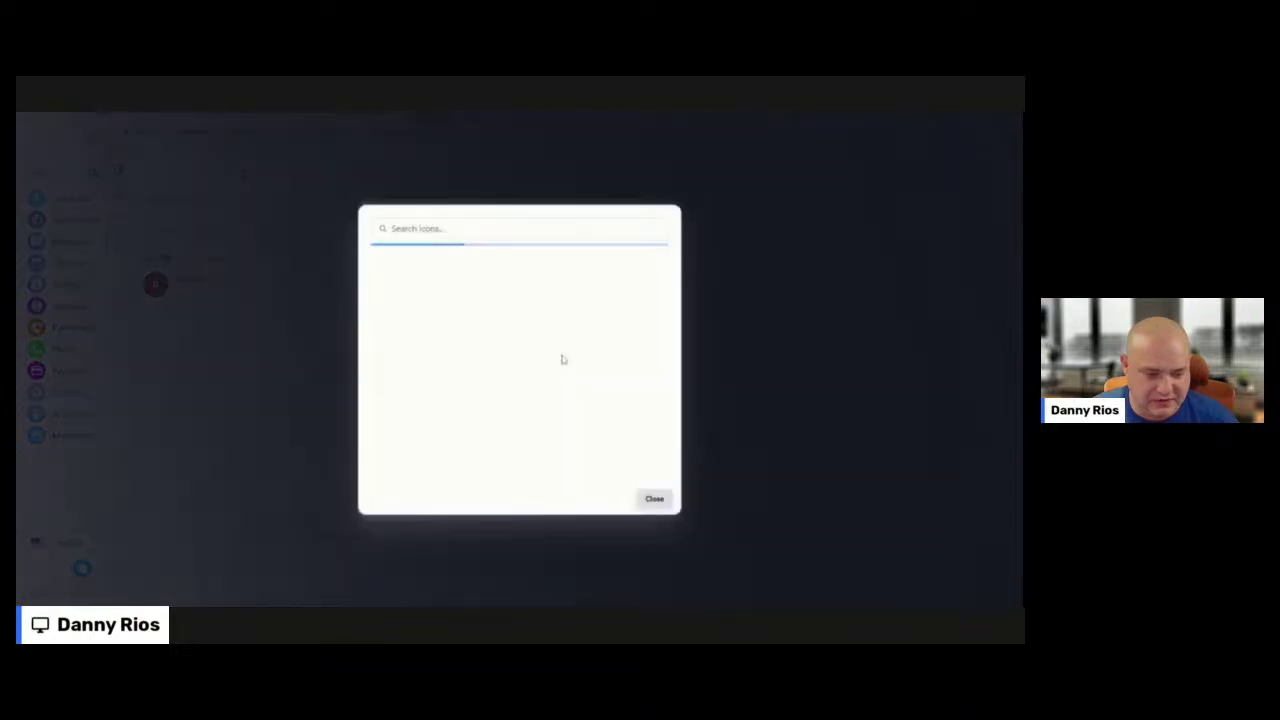
pyautogui.click(470, 353)
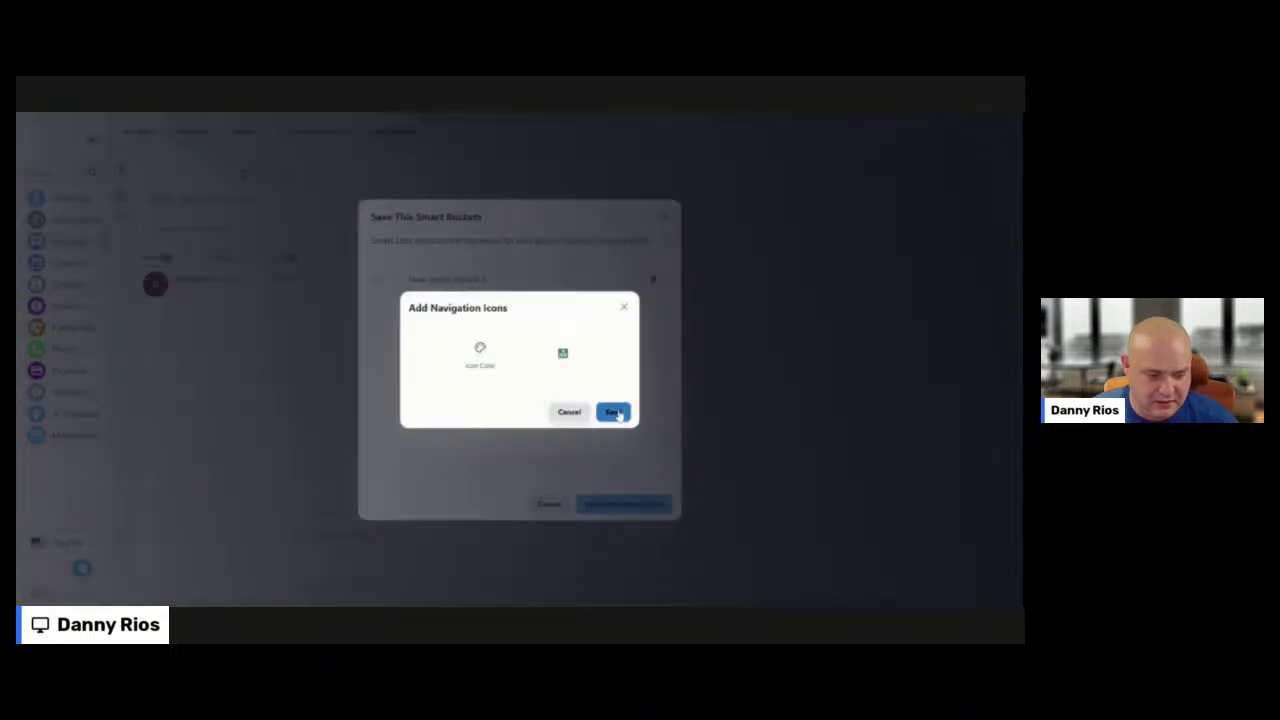
pyautogui.click(617, 414)
pyautogui.click(623, 505)
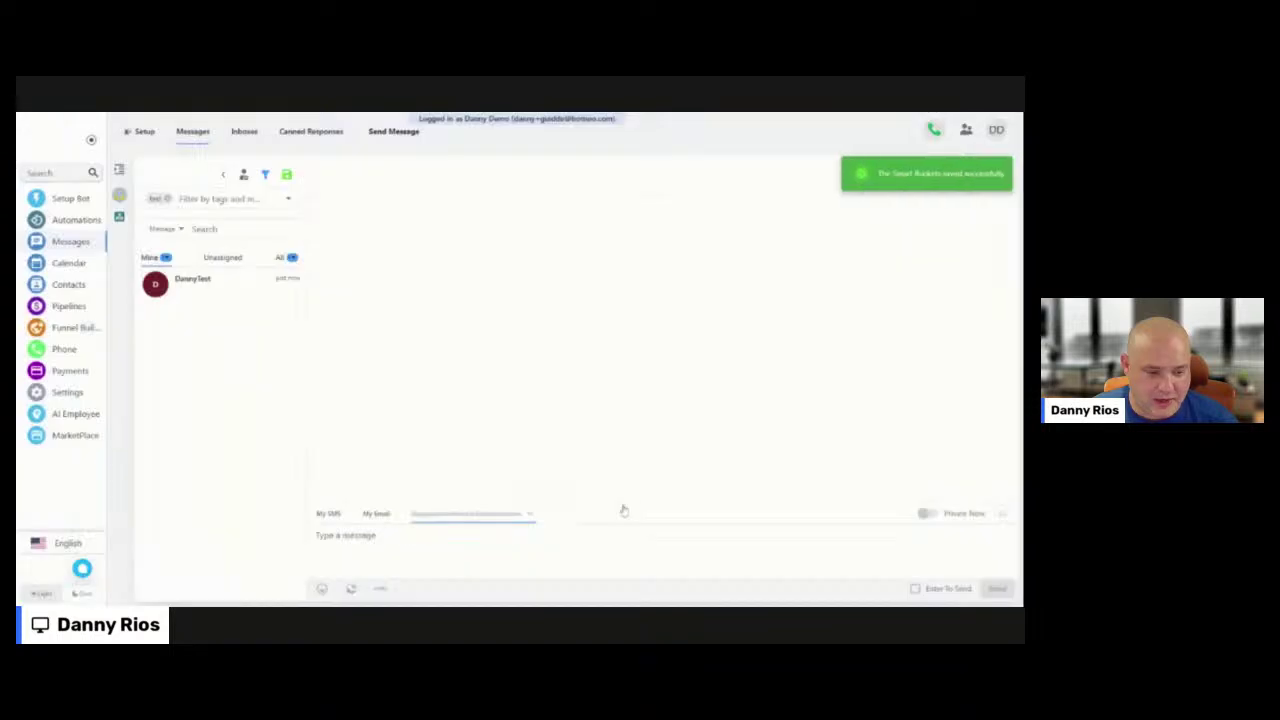
# Check the tagged test contact in the new smart bucket, its conversation, and the contacts list
pyautogui.click(119, 216)
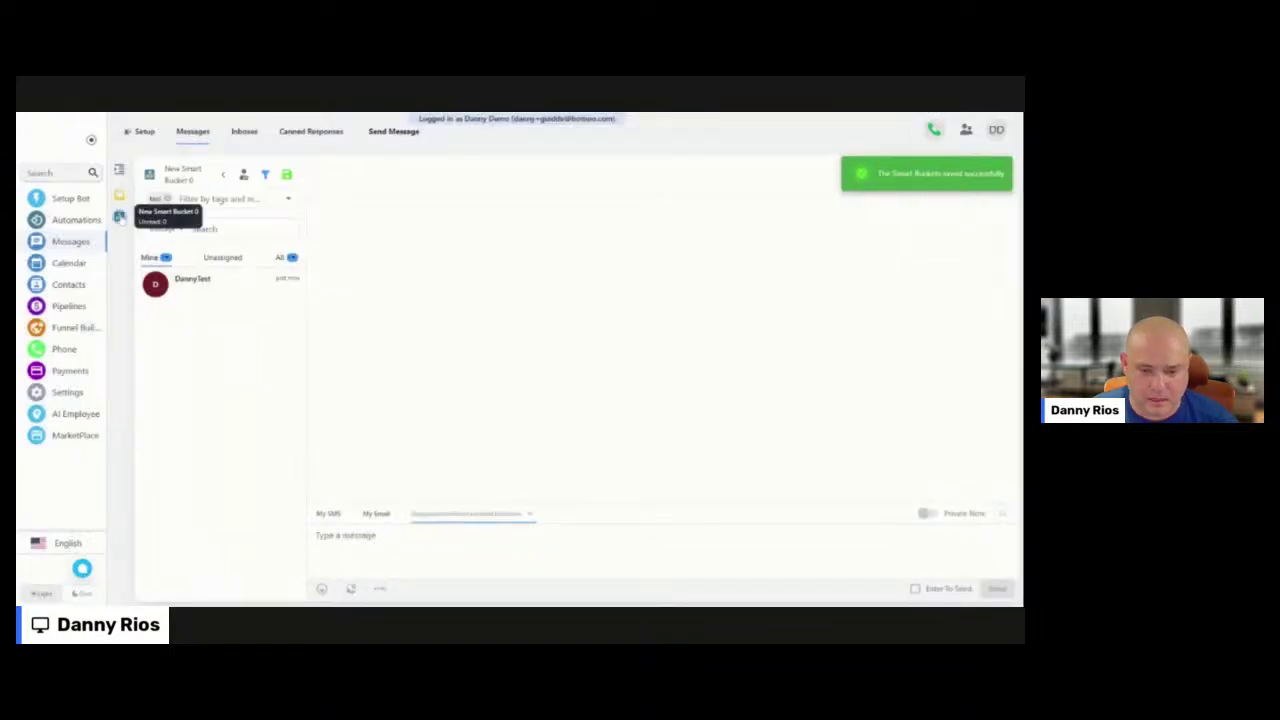
pyautogui.click(196, 287)
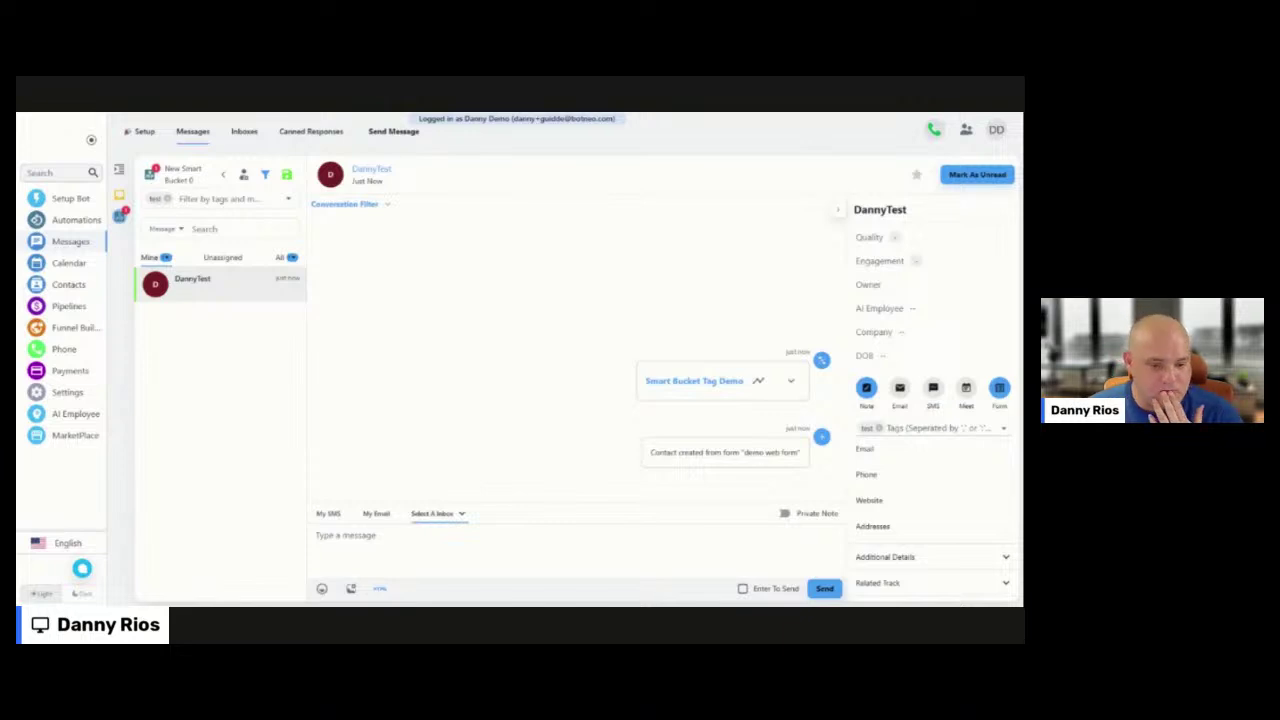
pyautogui.click(68, 284)
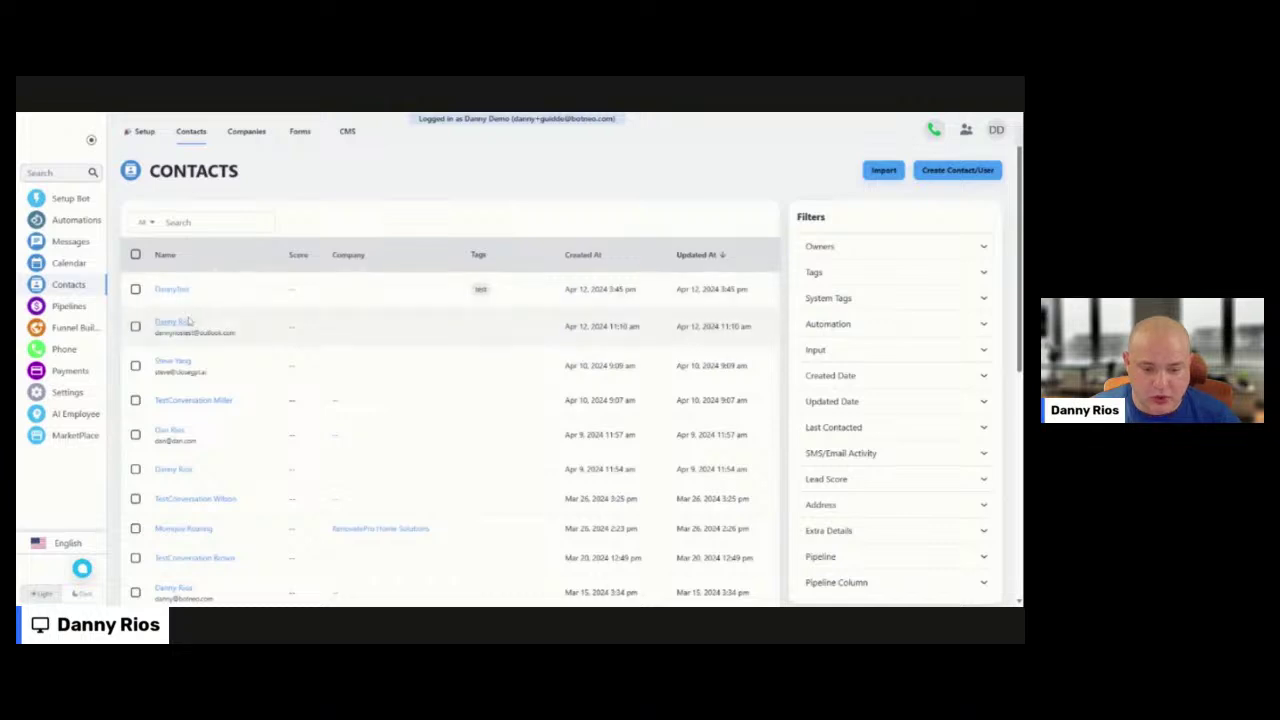
pyautogui.click(156, 220)
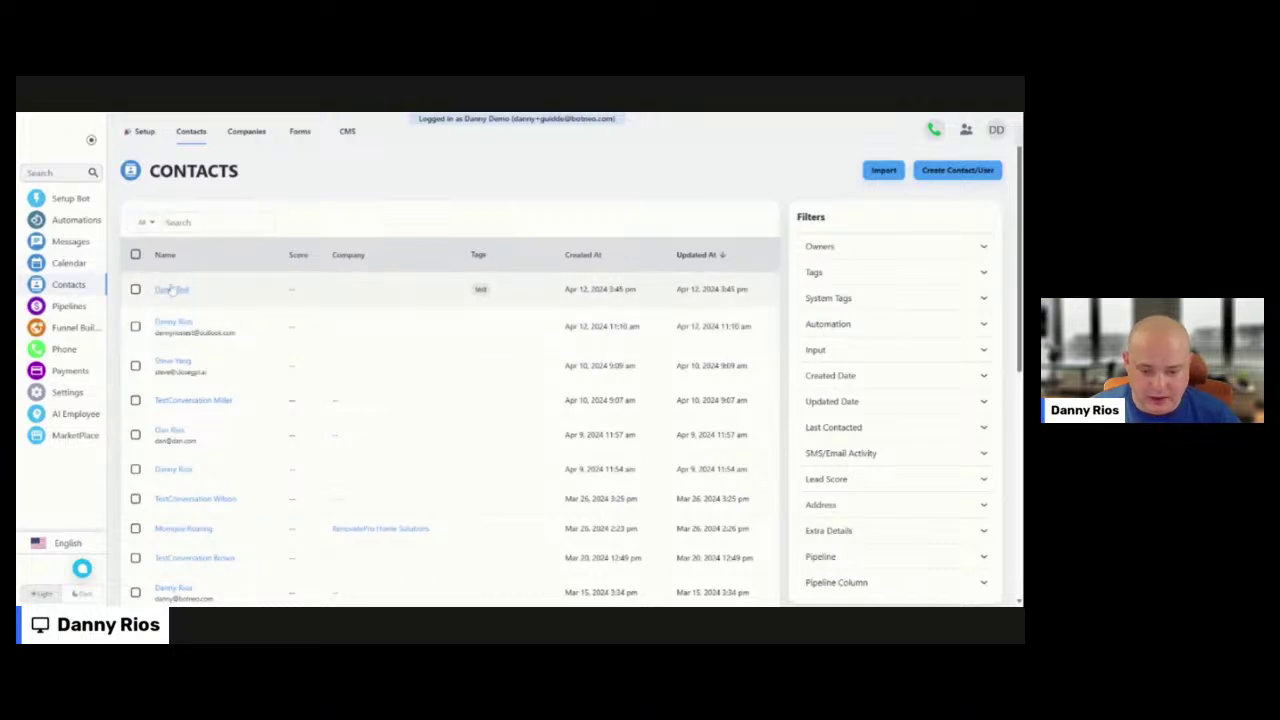
# Start a new custom form in Forms and delete its default welcome text section
pyautogui.click(299, 132)
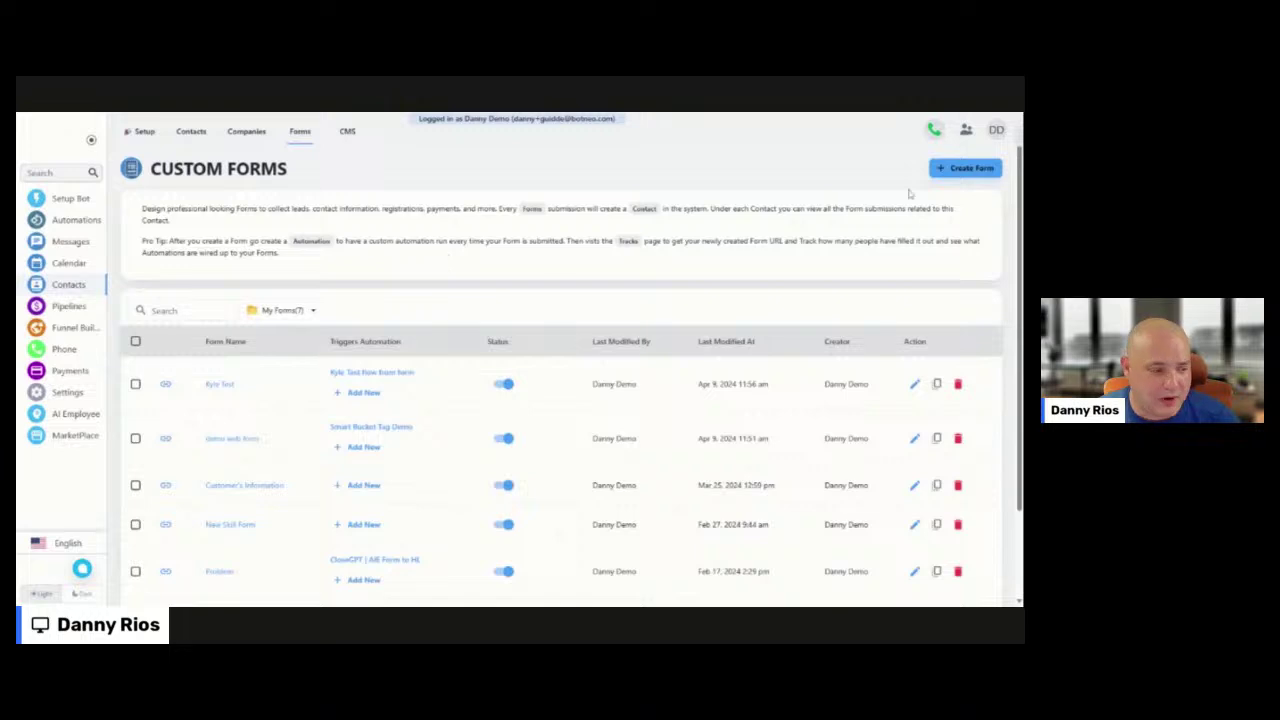
pyautogui.click(968, 168)
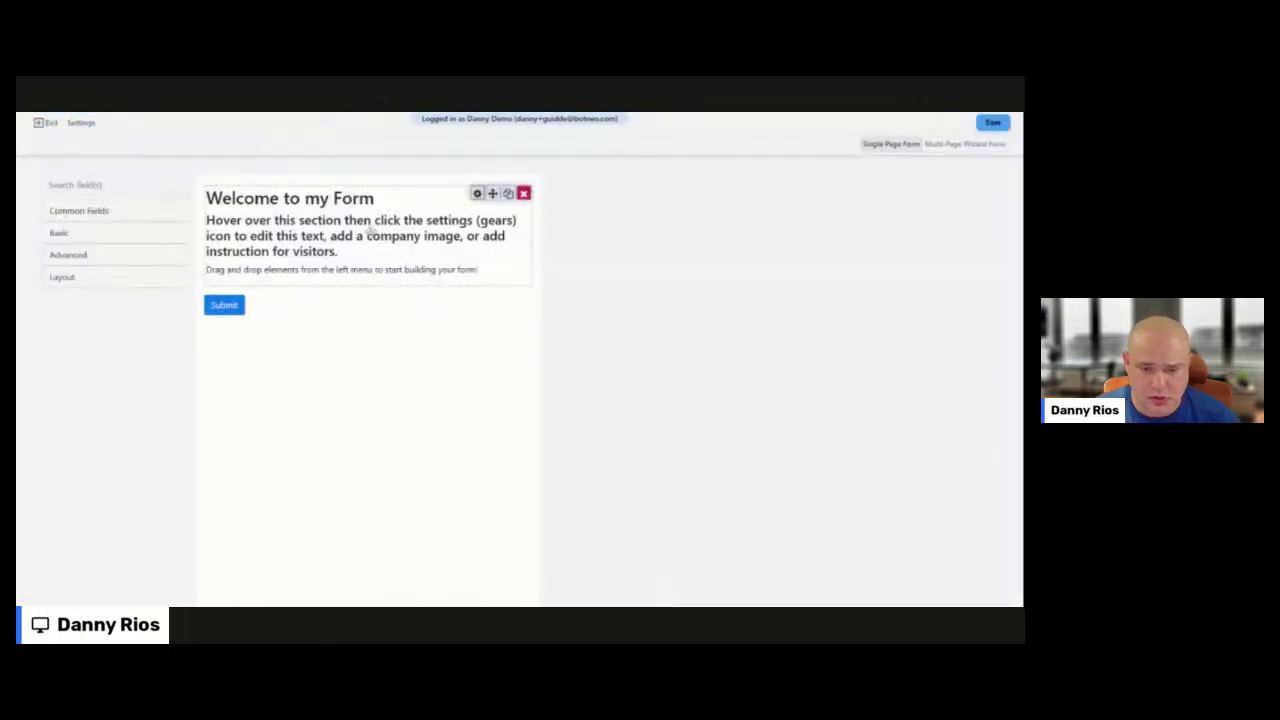
pyautogui.click(523, 193)
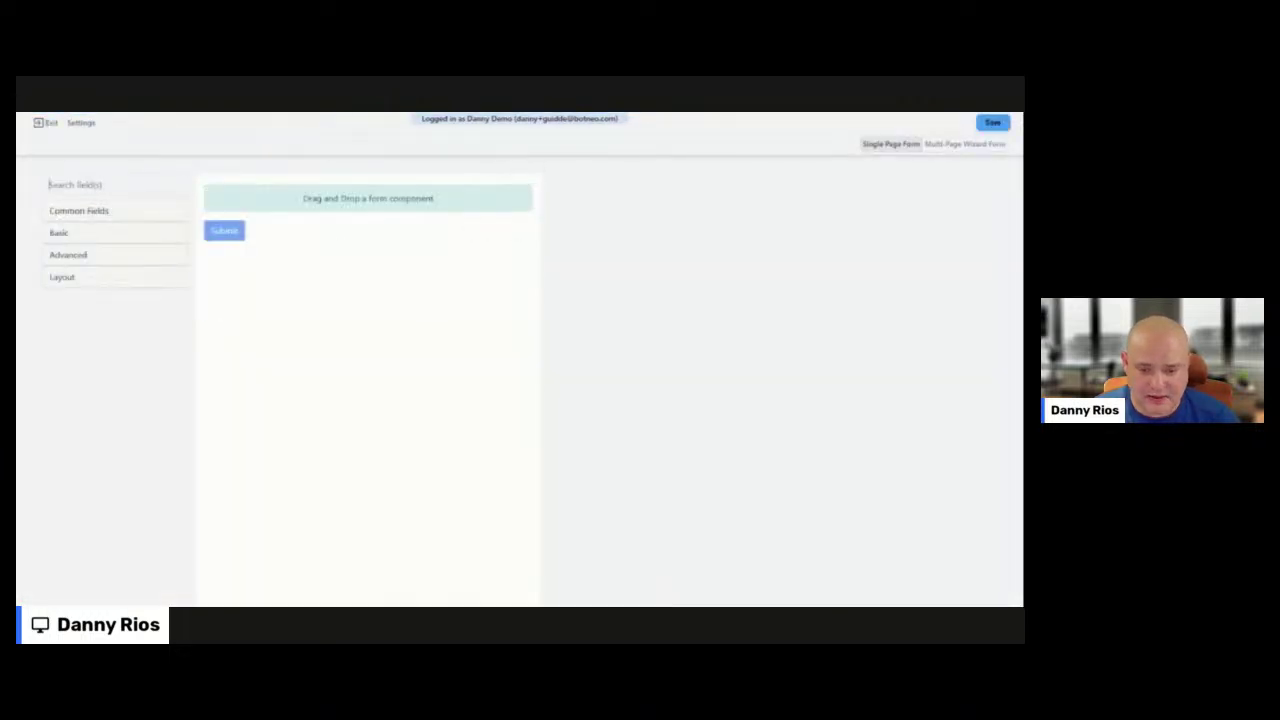
# Add First Name, Last Name, and Phone Number fields to the form in that order, above the submit button
pyautogui.click(48, 185)
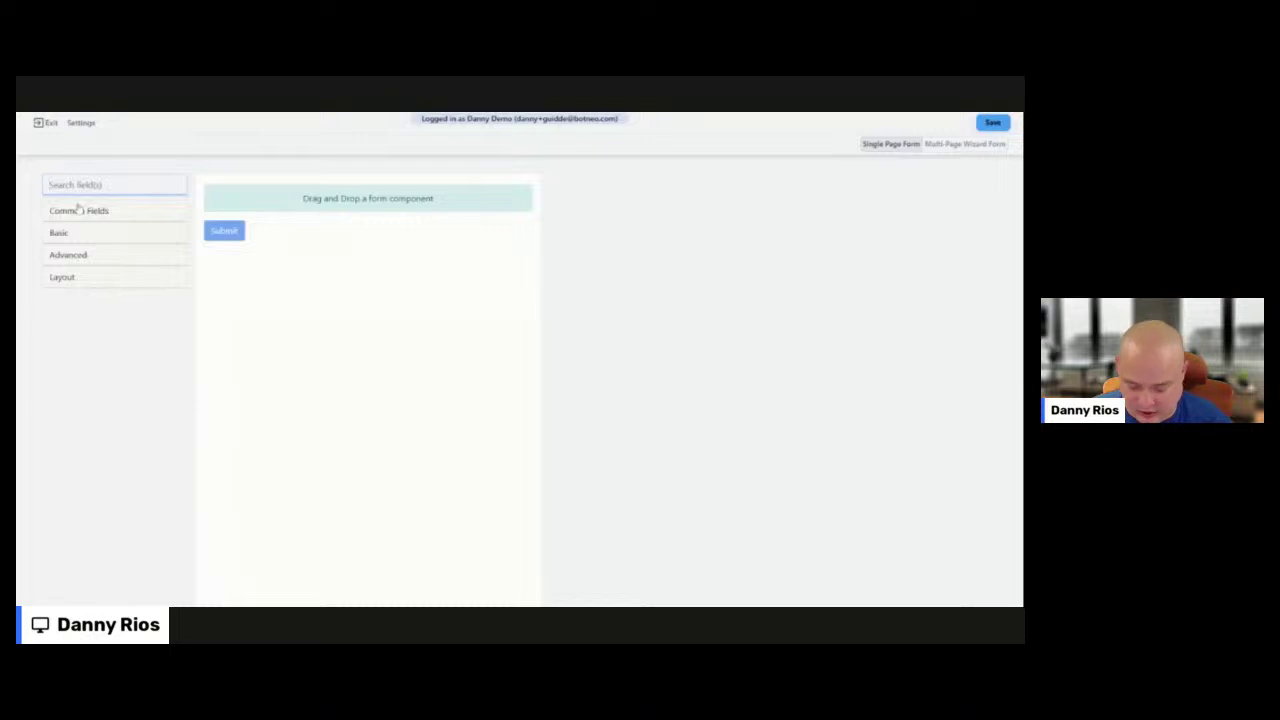
pyautogui.write('t')
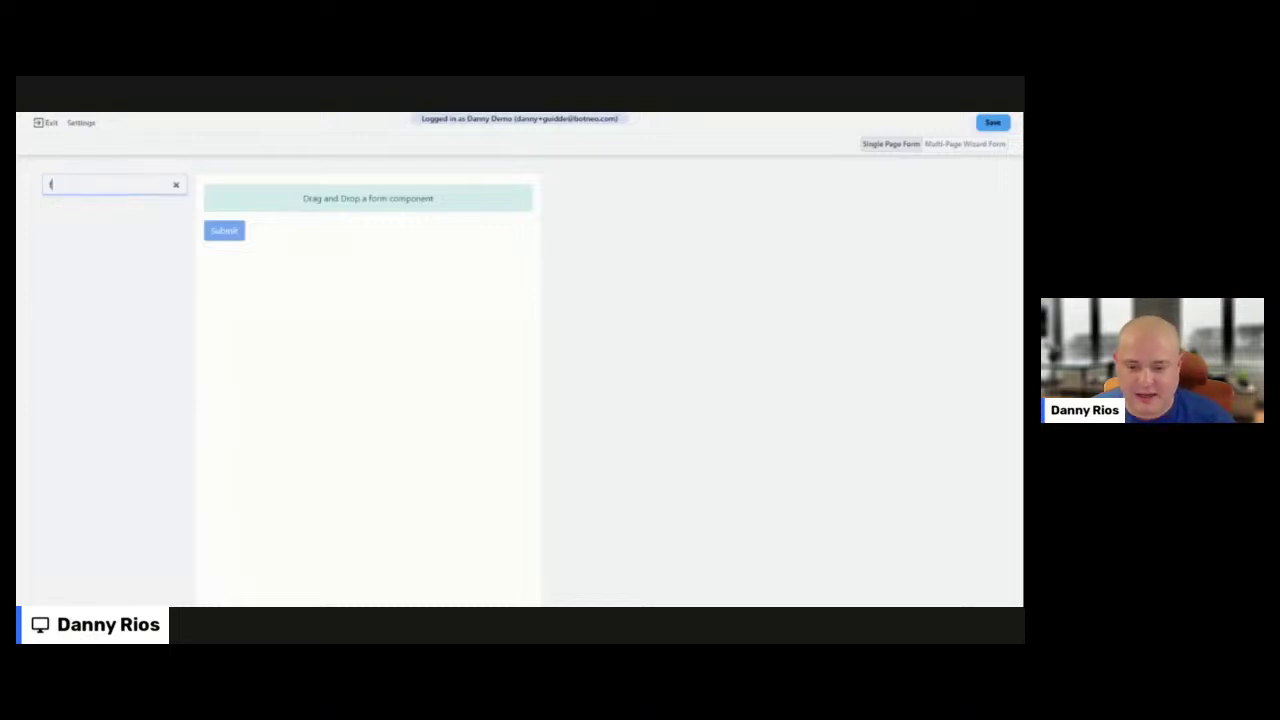
pyautogui.write('ir')
pyautogui.moveTo(117, 243); pyautogui.dragTo(288, 222)
pyautogui.hotkey('ctrl', 'a')
pyautogui.write('las')
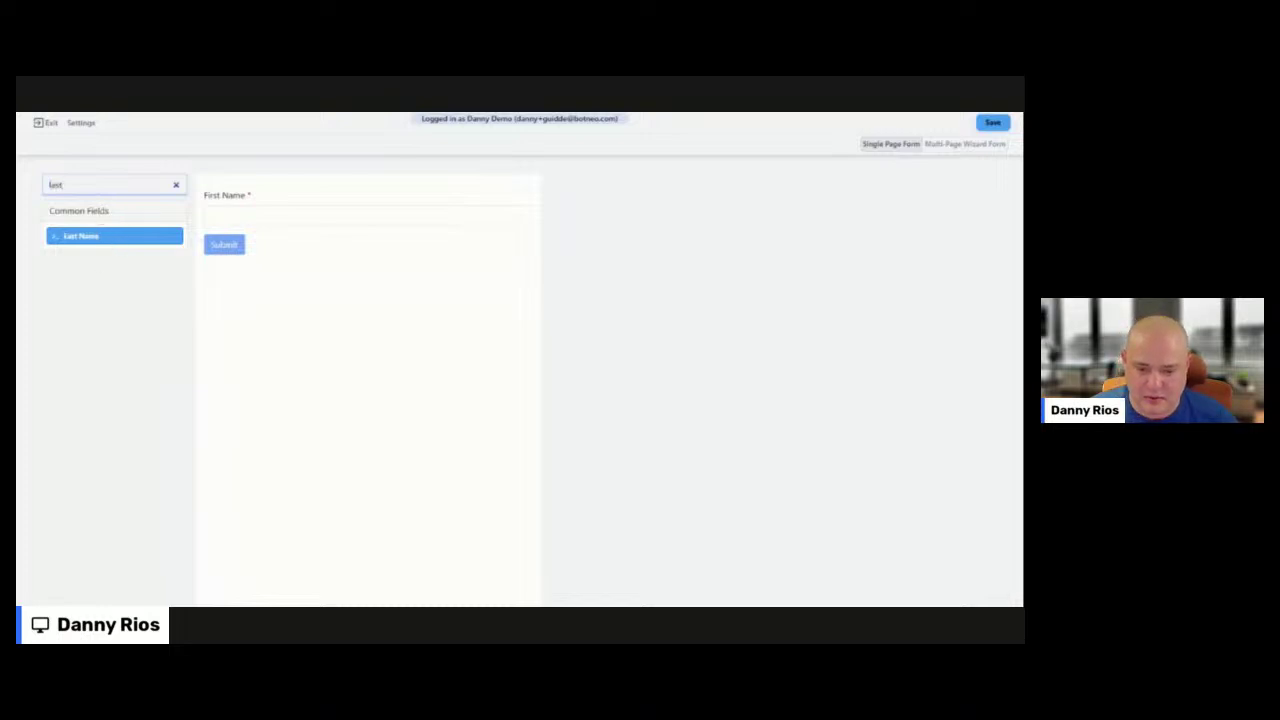
pyautogui.moveTo(68, 243); pyautogui.dragTo(263, 234)
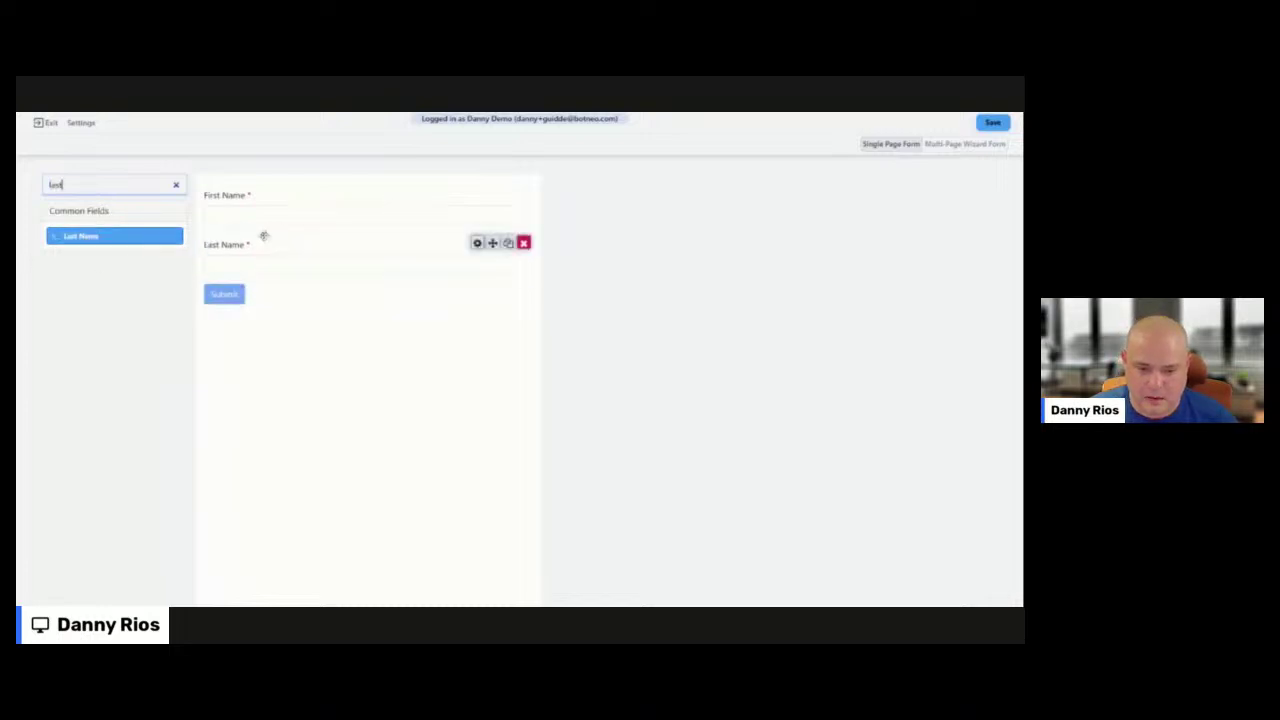
pyautogui.hotkey('ctrl', 'a')
pyautogui.write('phone')
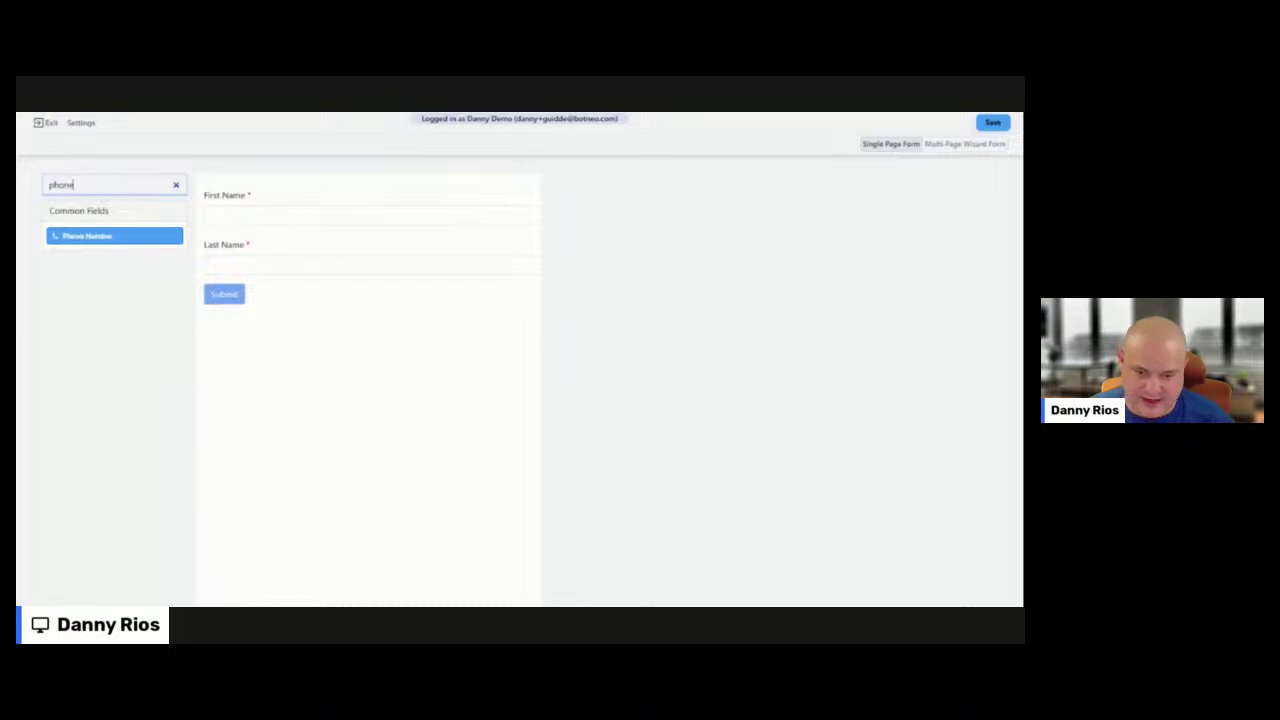
pyautogui.moveTo(72, 240); pyautogui.dragTo(343, 293)
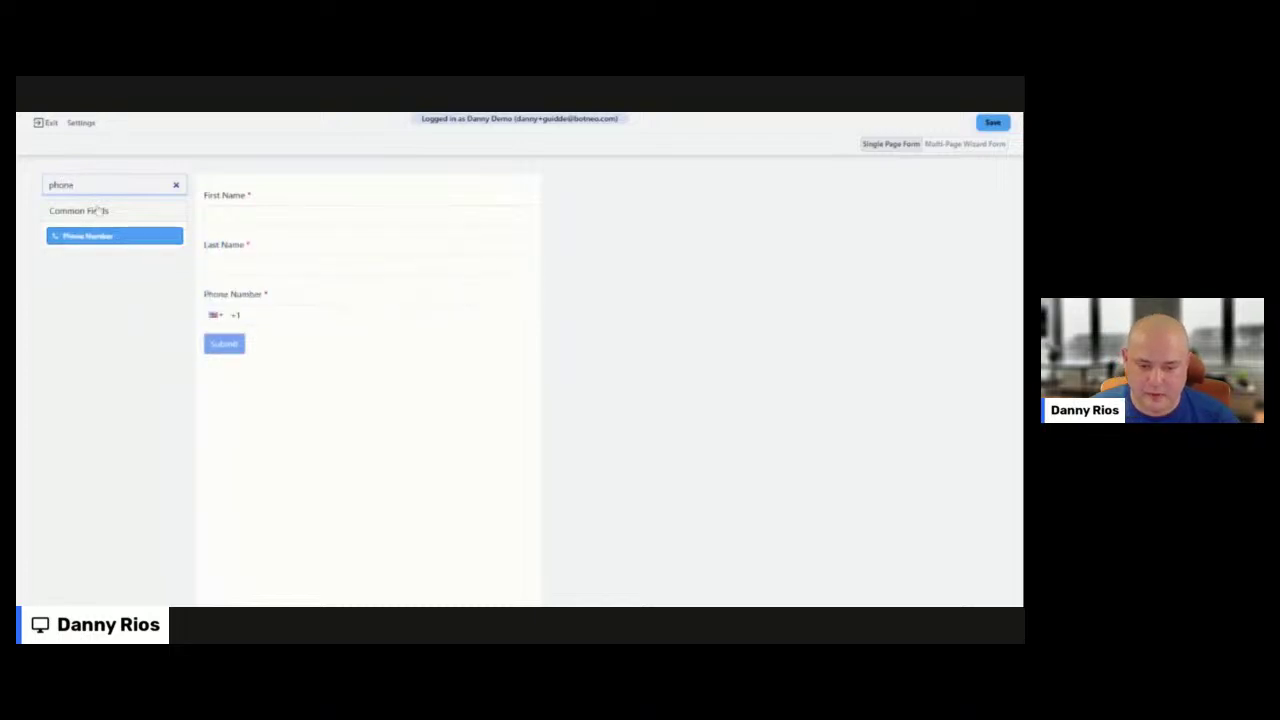
# Add a Text Area component below the phone number field and label it Message
pyautogui.hotkey('ctrl', 'a')
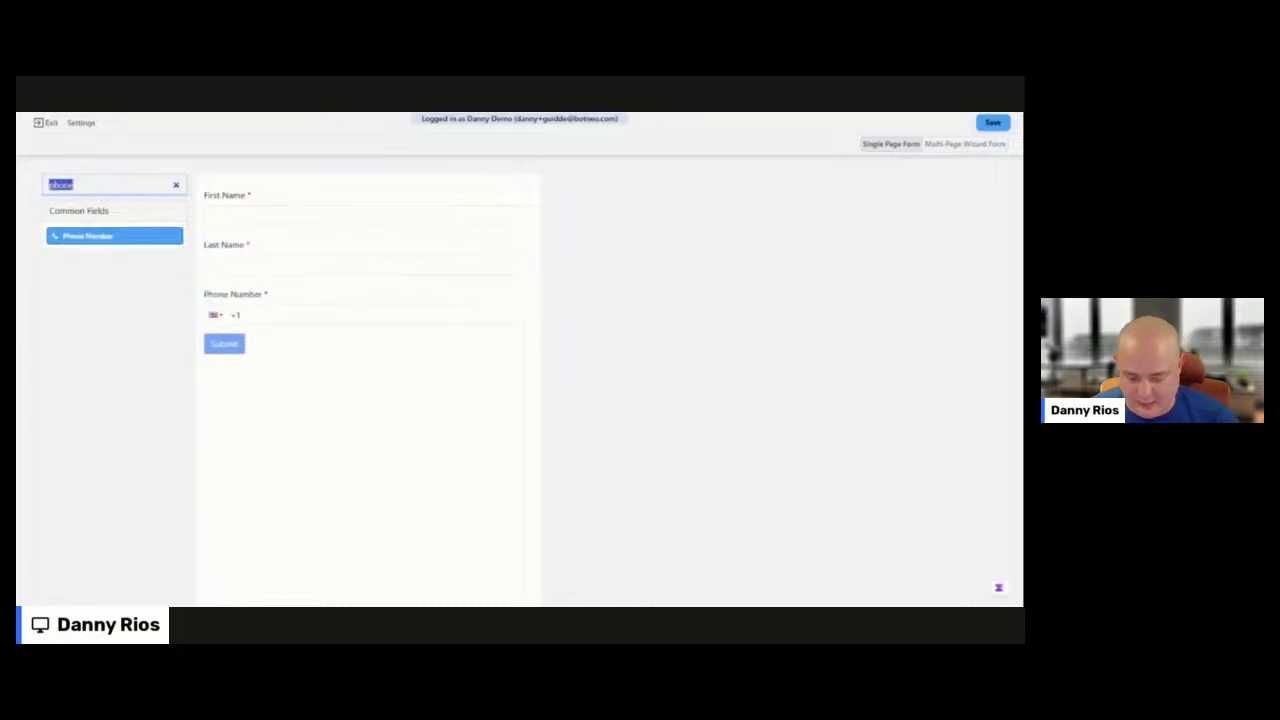
pyautogui.write('text')
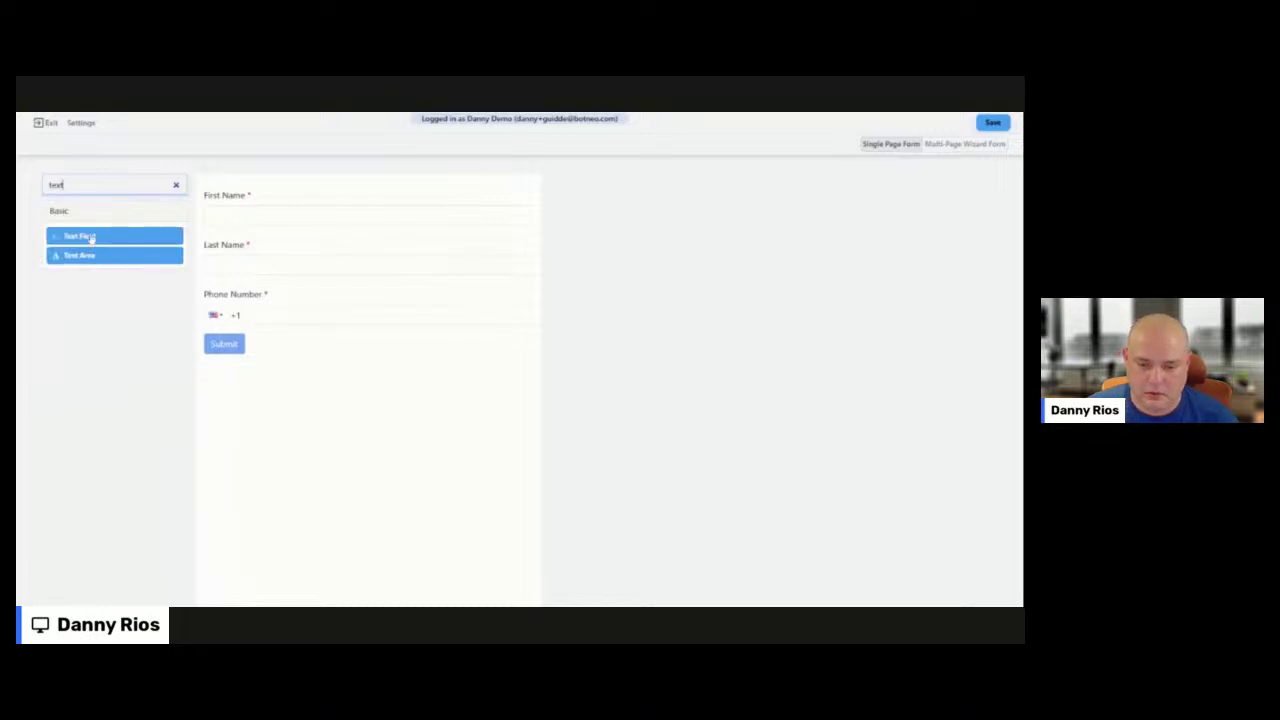
pyautogui.moveTo(100, 256); pyautogui.dragTo(320, 345)
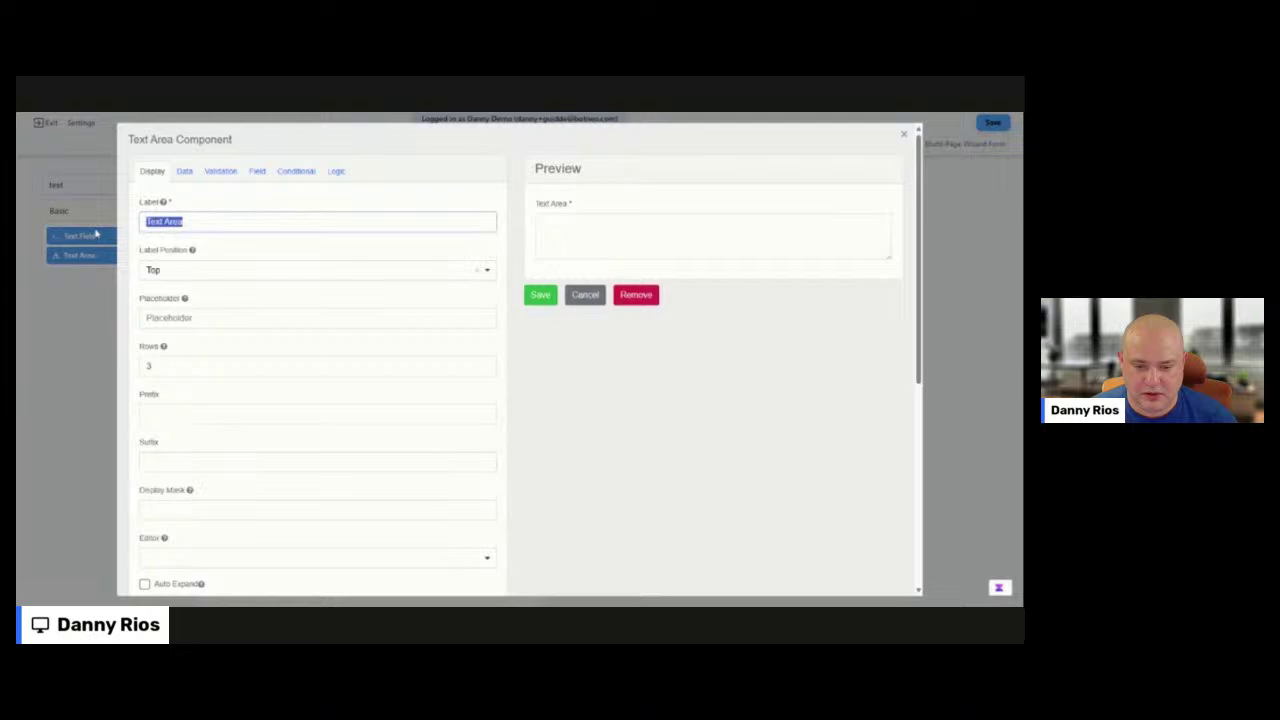
pyautogui.tripleClick(258, 221)
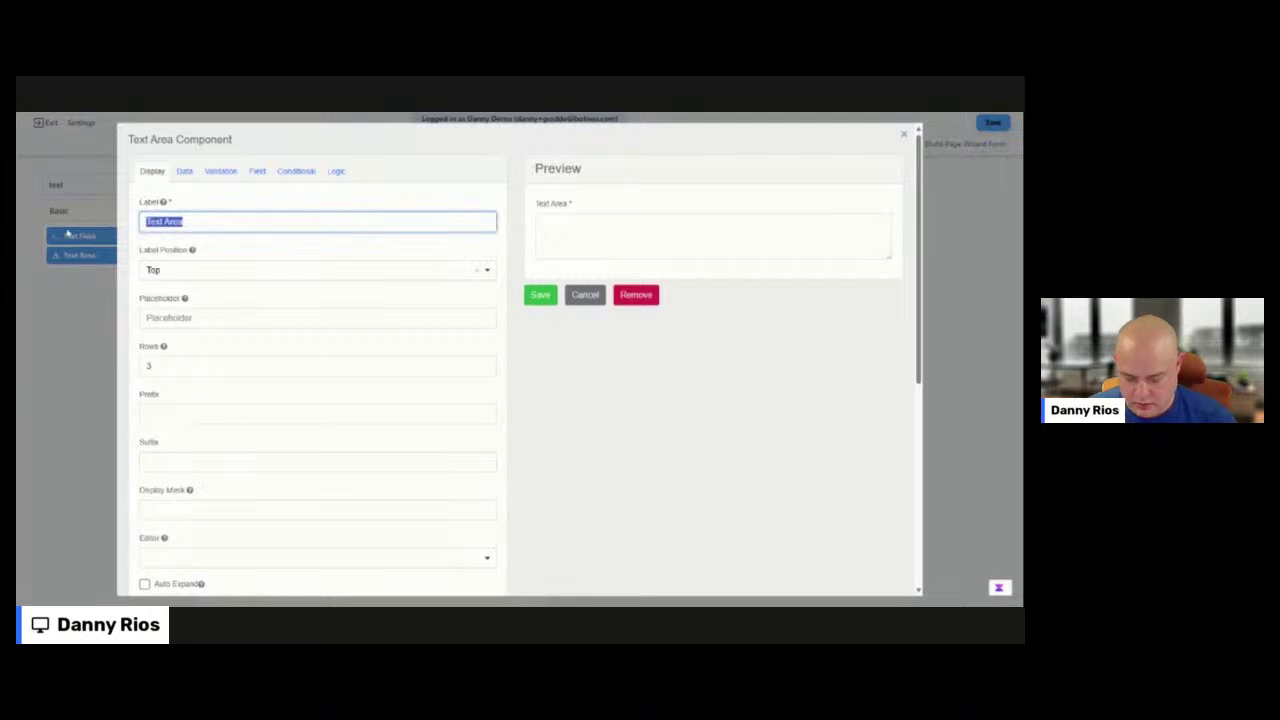
pyautogui.write('Message')
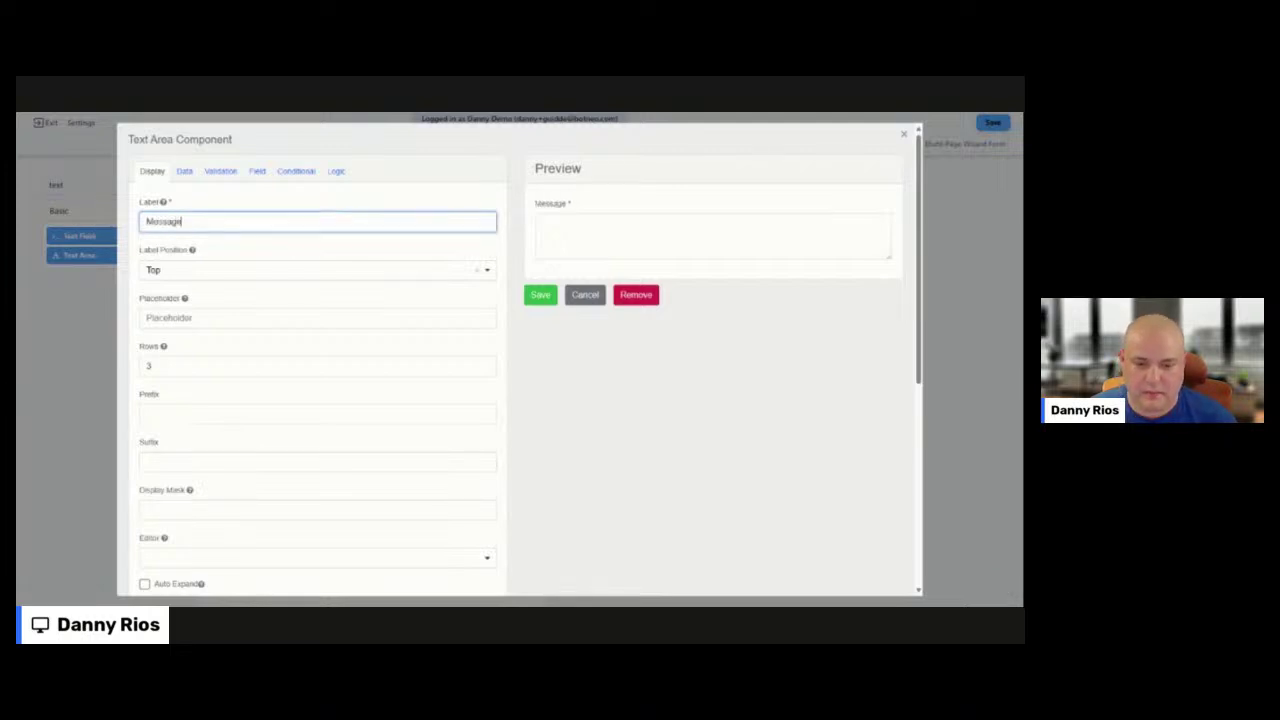
pyautogui.click(540, 294)
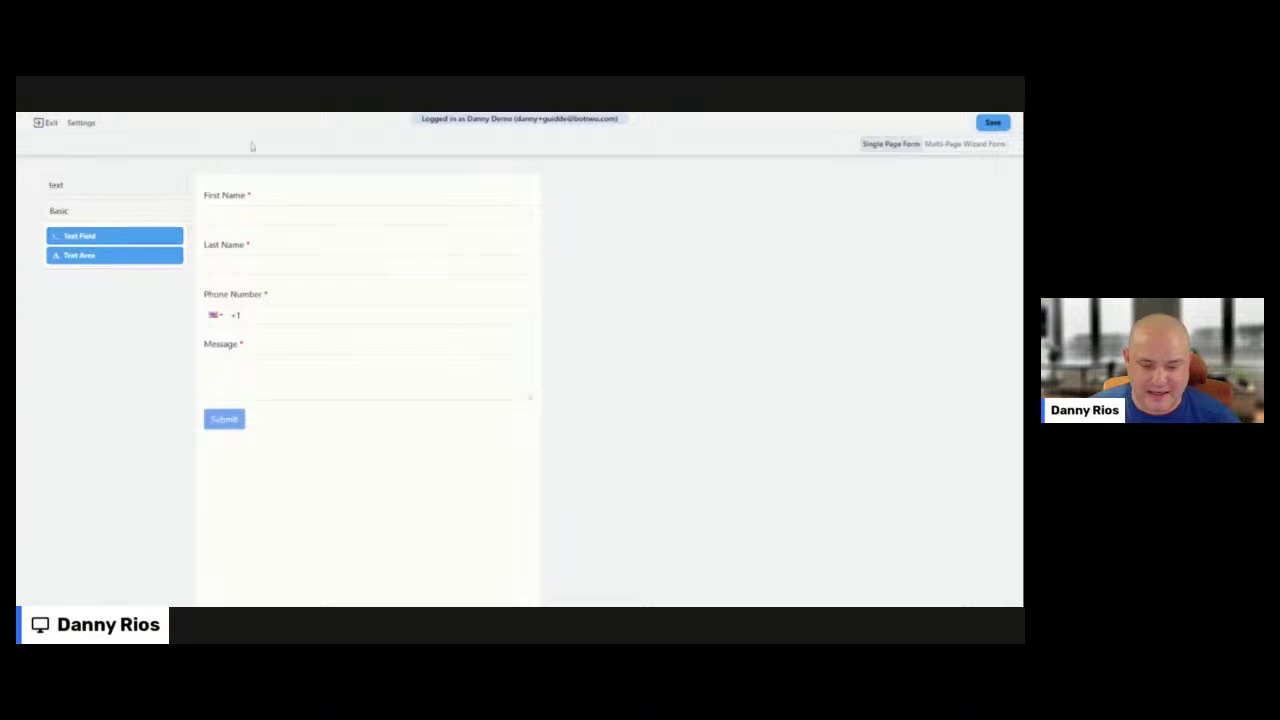
# Save the form as Remove Tag Demo Example and exit the form builder
pyautogui.click(992, 122)
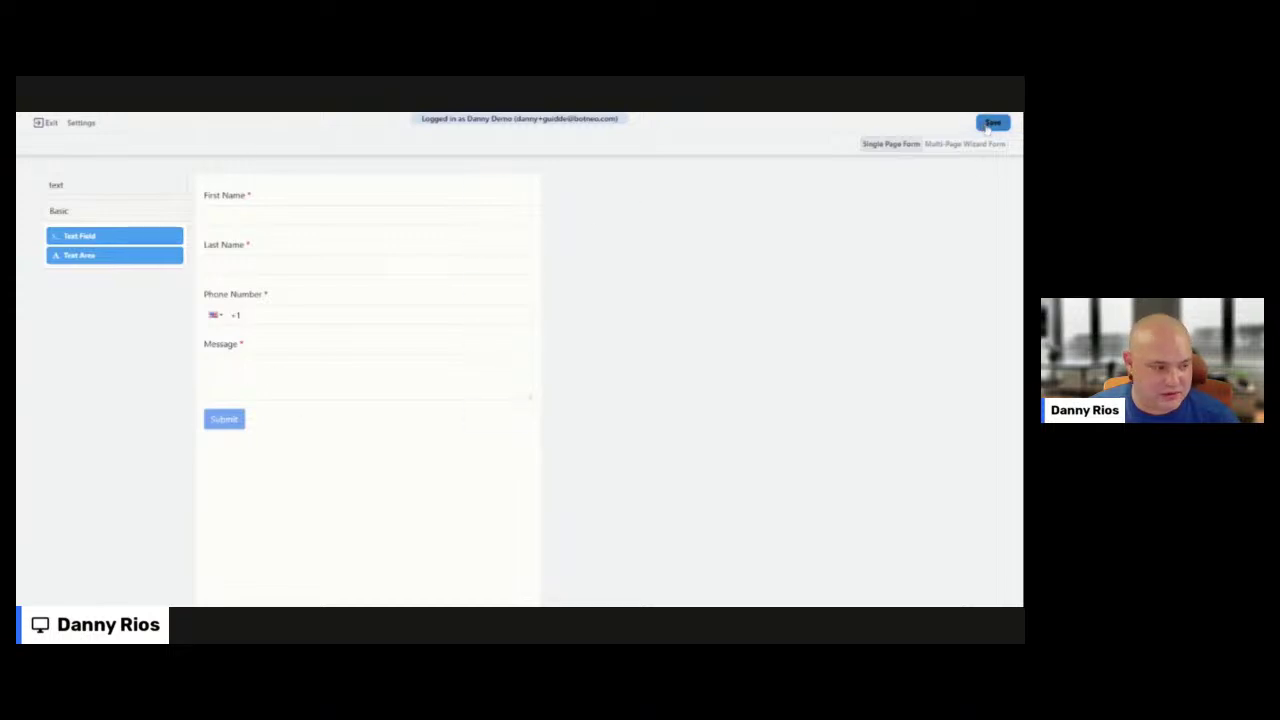
pyautogui.write('Remove Tag Demo Example')
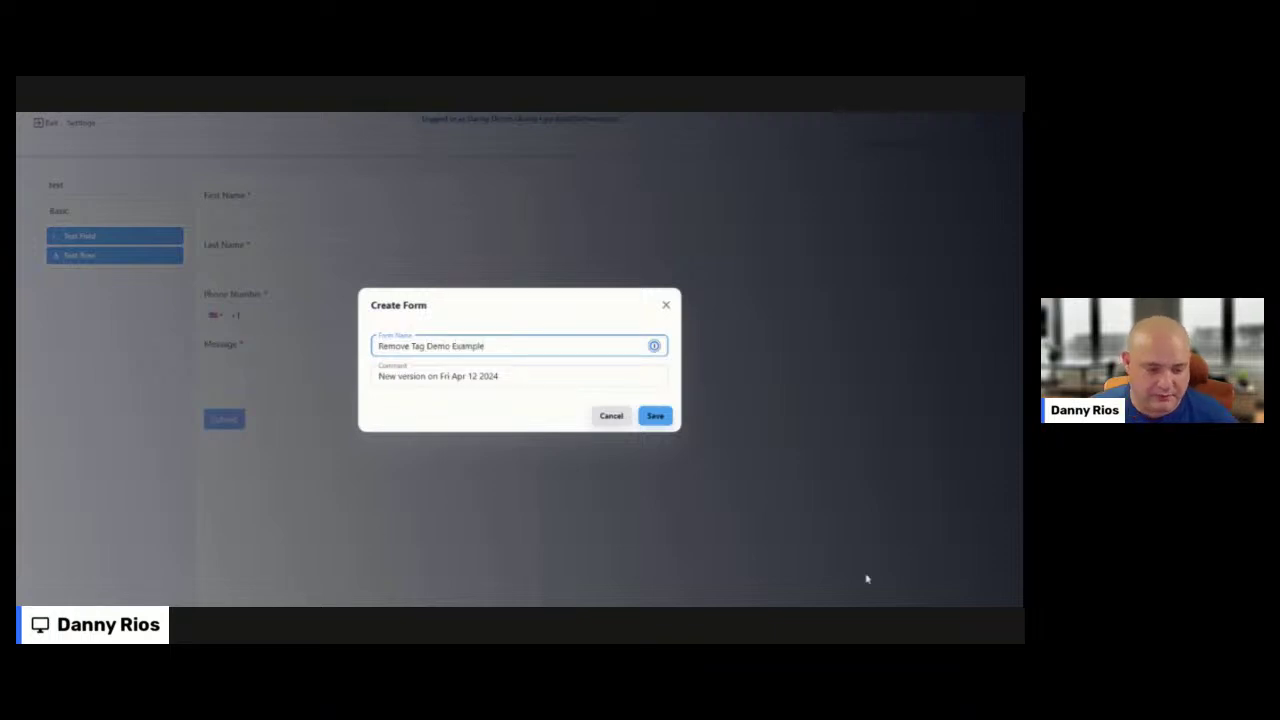
pyautogui.click(668, 420)
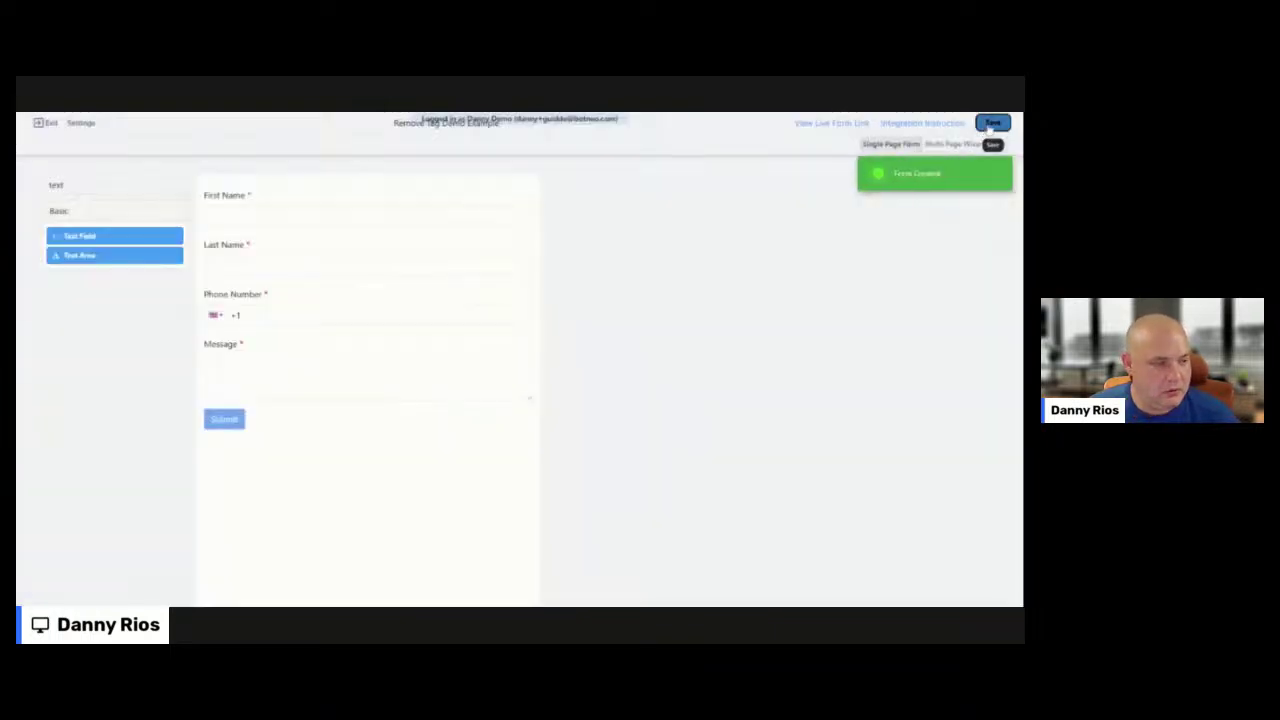
pyautogui.click(992, 123)
pyautogui.click(654, 458)
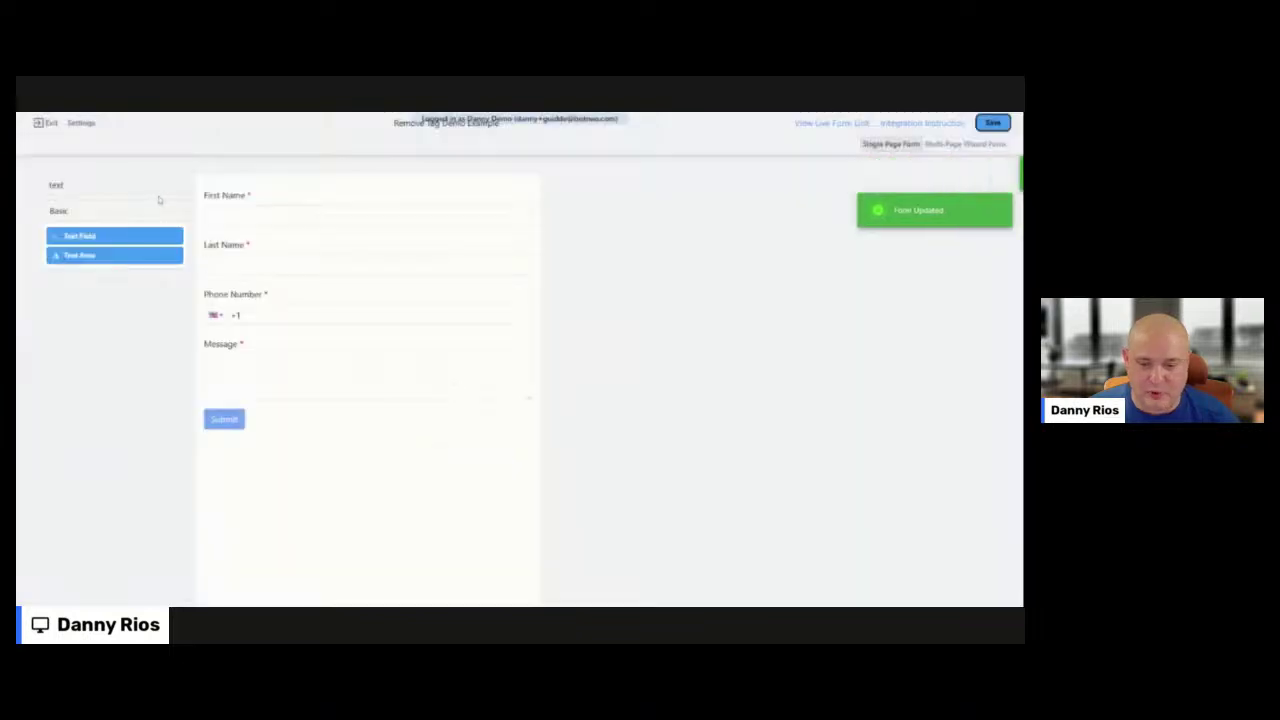
pyautogui.click(44, 122)
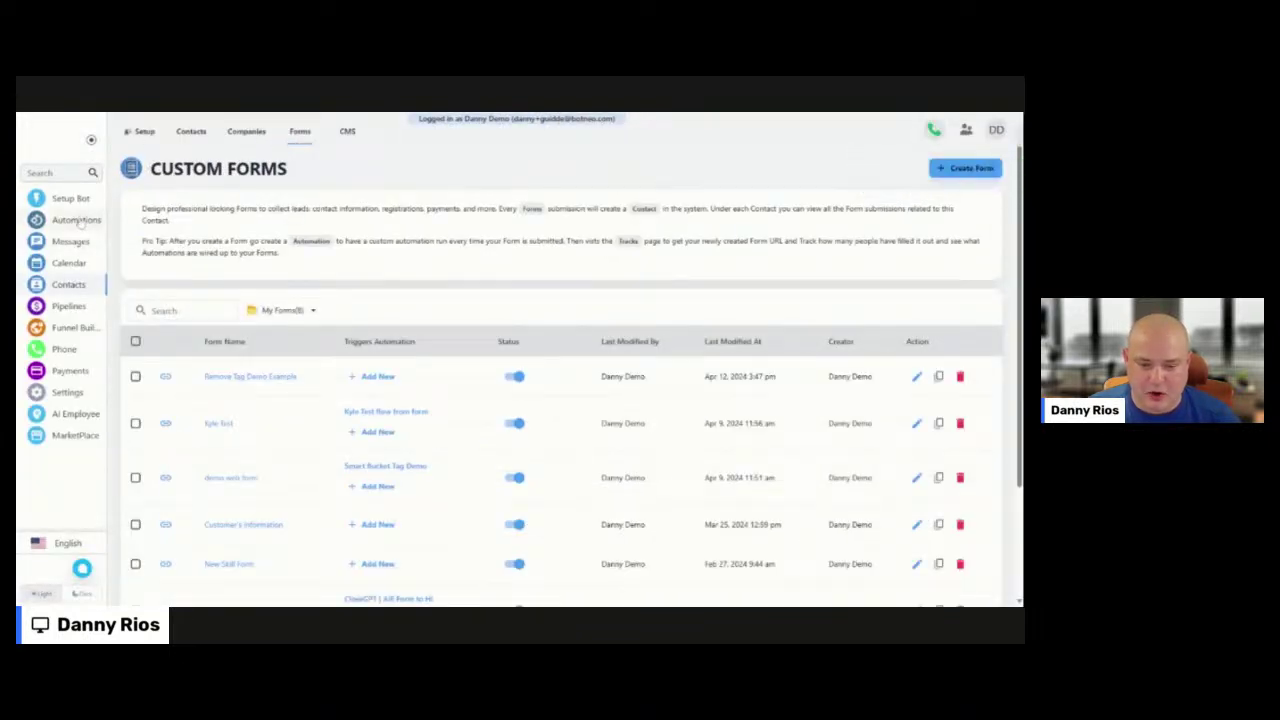
pyautogui.click(960, 169)
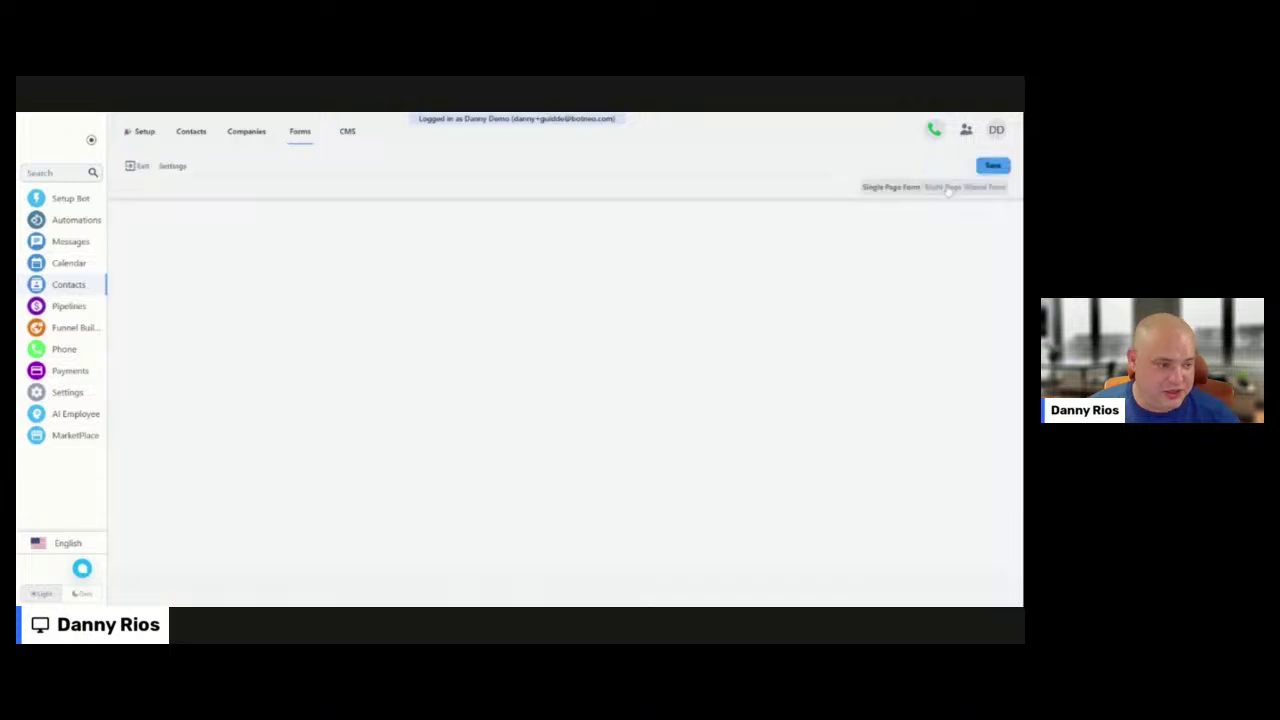
pyautogui.click(44, 122)
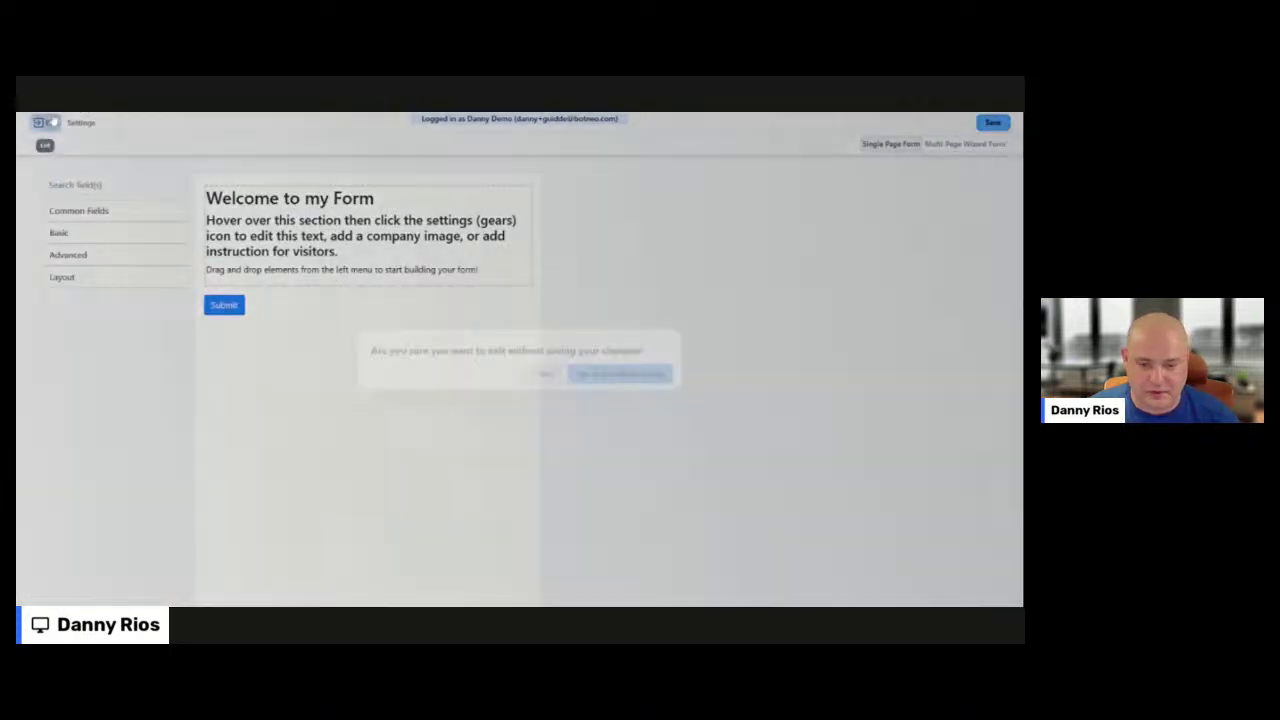
pyautogui.click(618, 373)
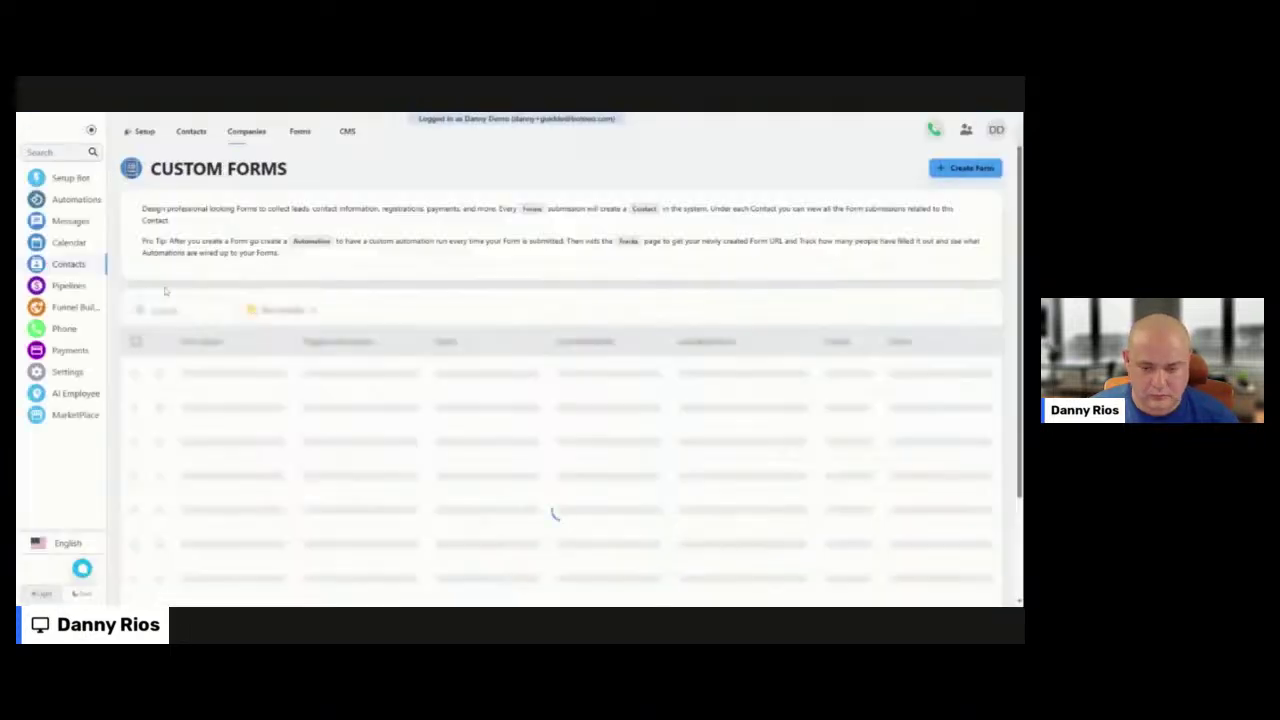
# Create a new automation with a Form Submission trigger for the Remove Tag Demo Example form
pyautogui.click(71, 221)
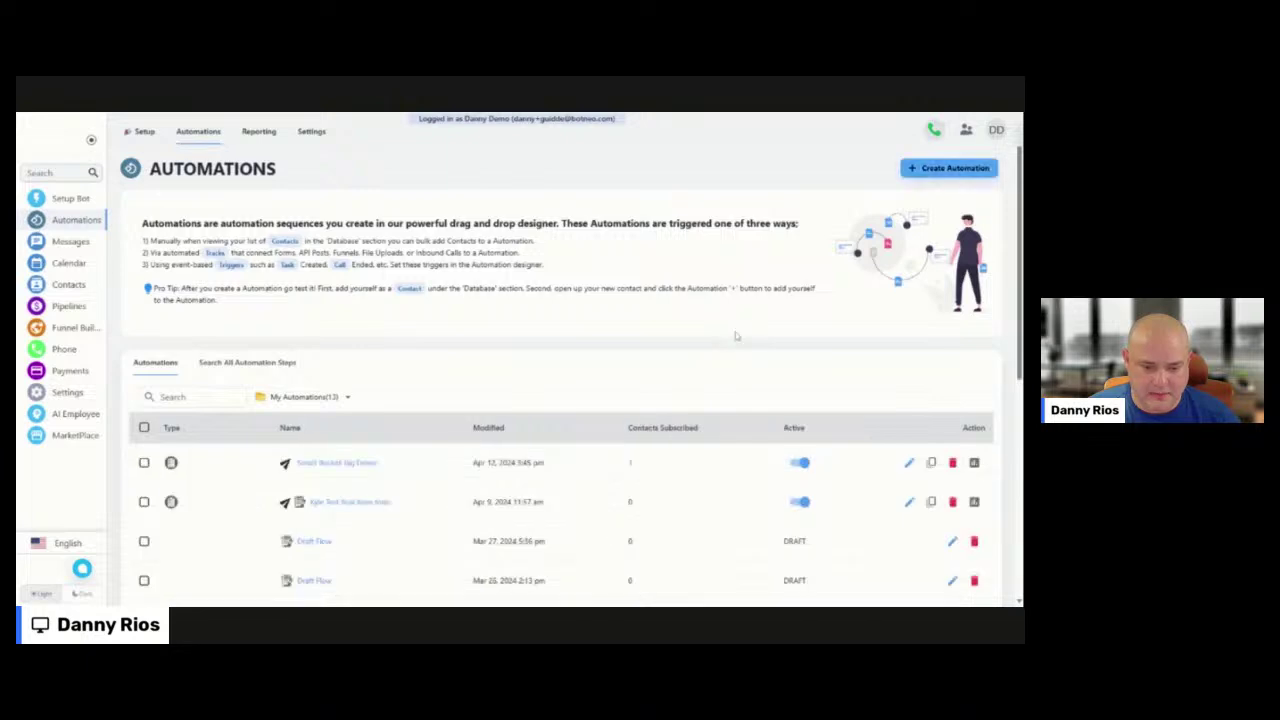
pyautogui.click(949, 168)
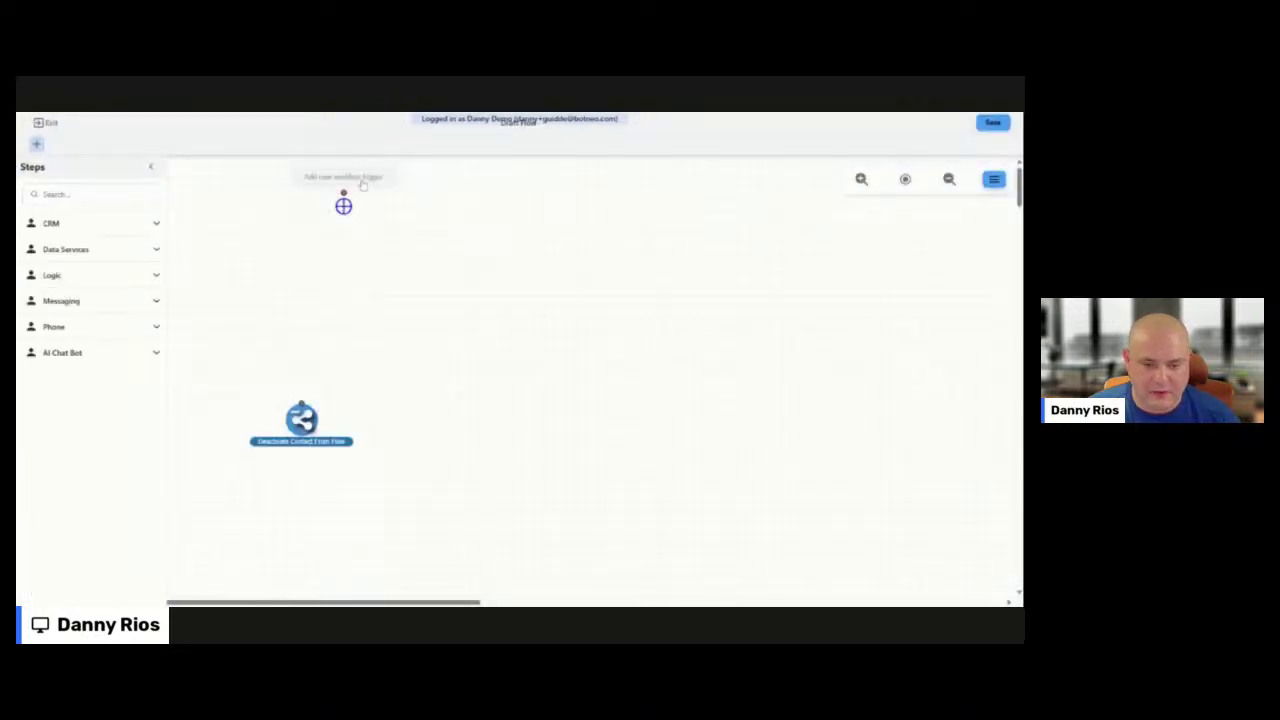
pyautogui.click(343, 205)
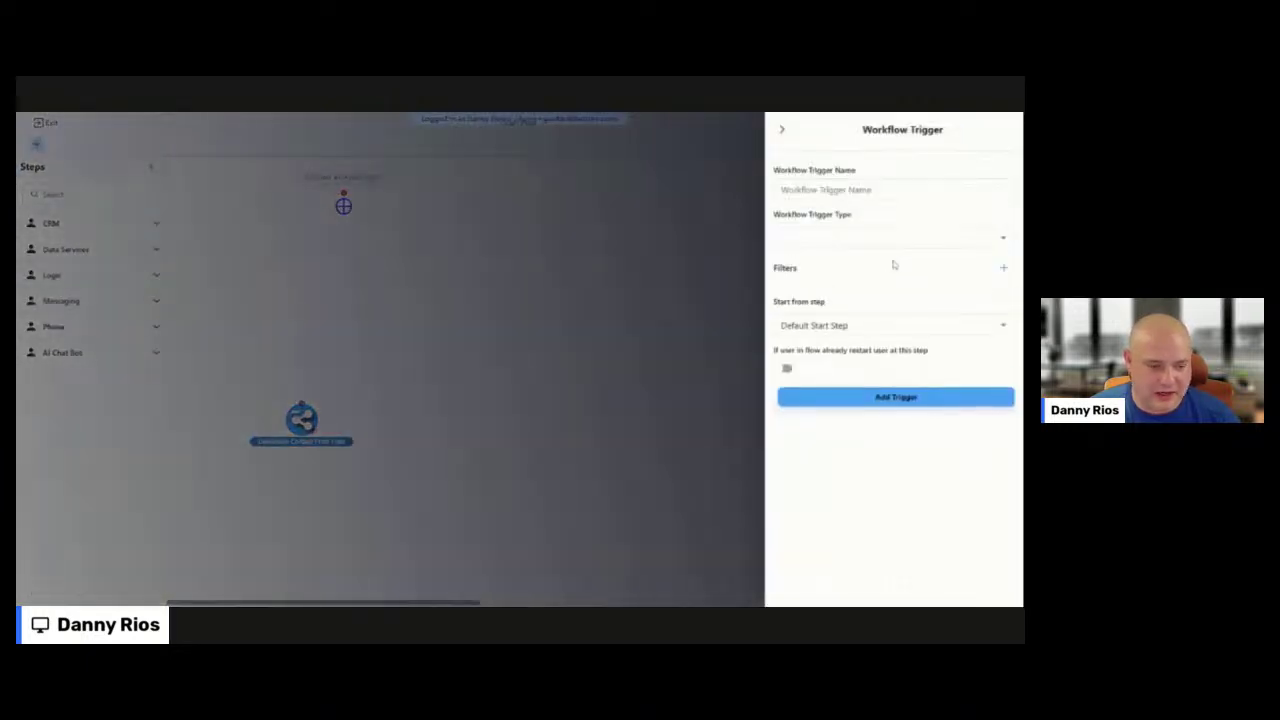
pyautogui.click(893, 237)
pyautogui.write('form')
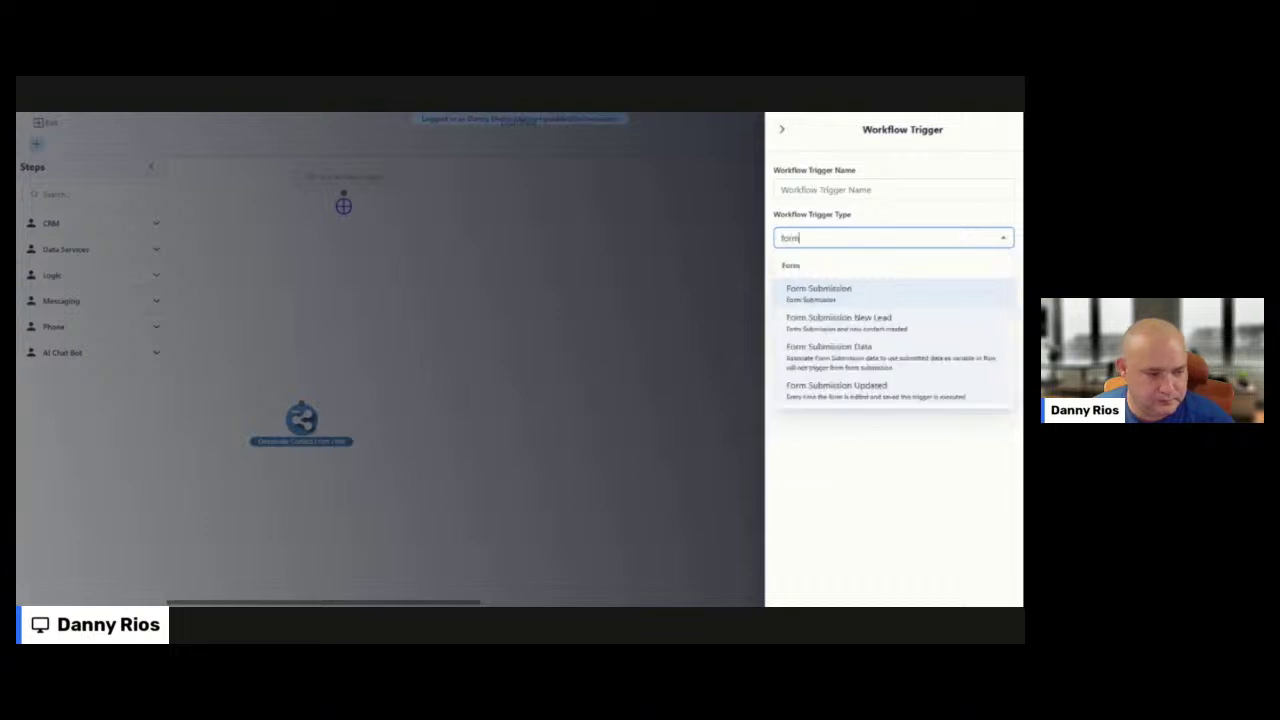
pyautogui.click(845, 292)
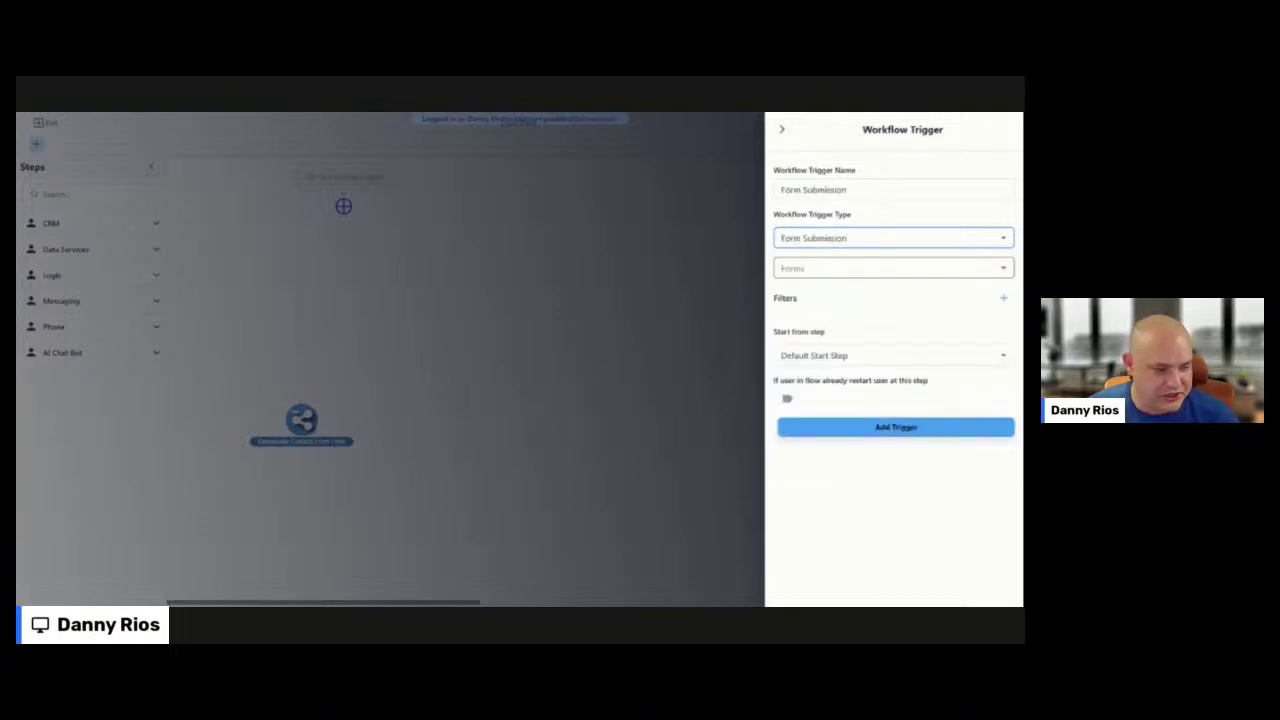
pyautogui.click(830, 268)
pyautogui.click(836, 292)
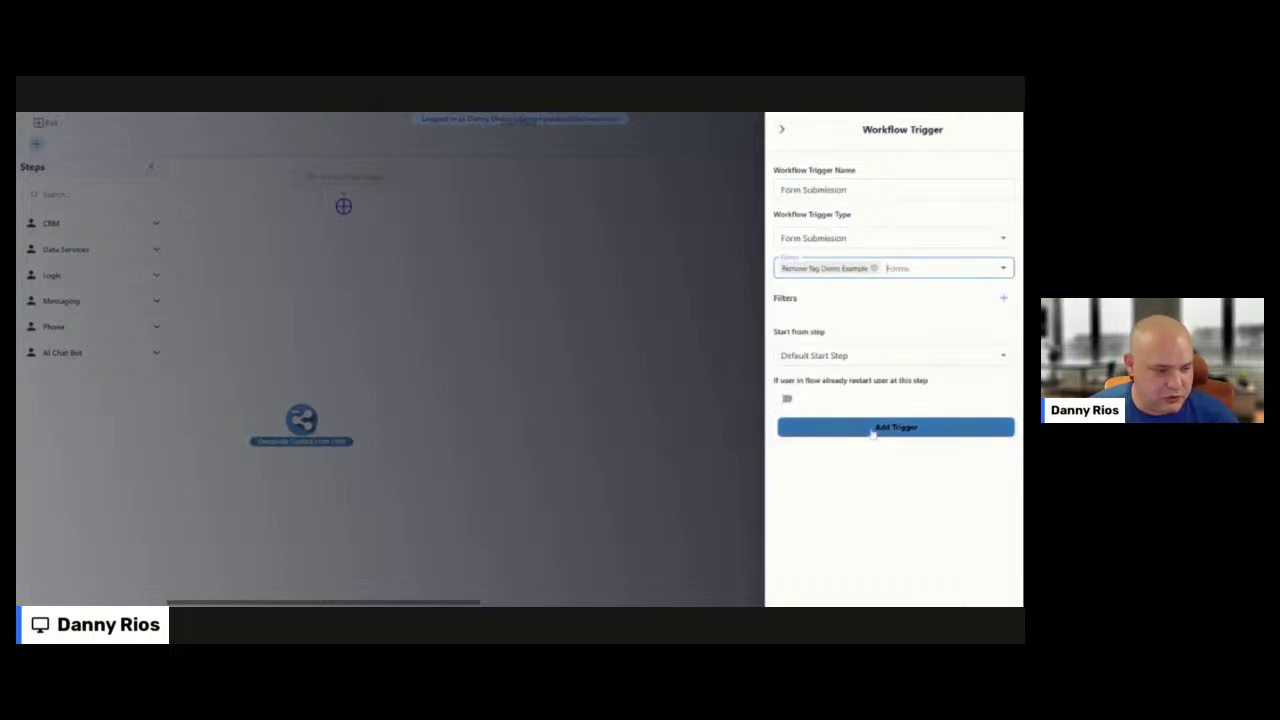
pyautogui.click(873, 430)
# Place a Lookup contact step below the trigger and set it to search by Phone
pyautogui.click(88, 194)
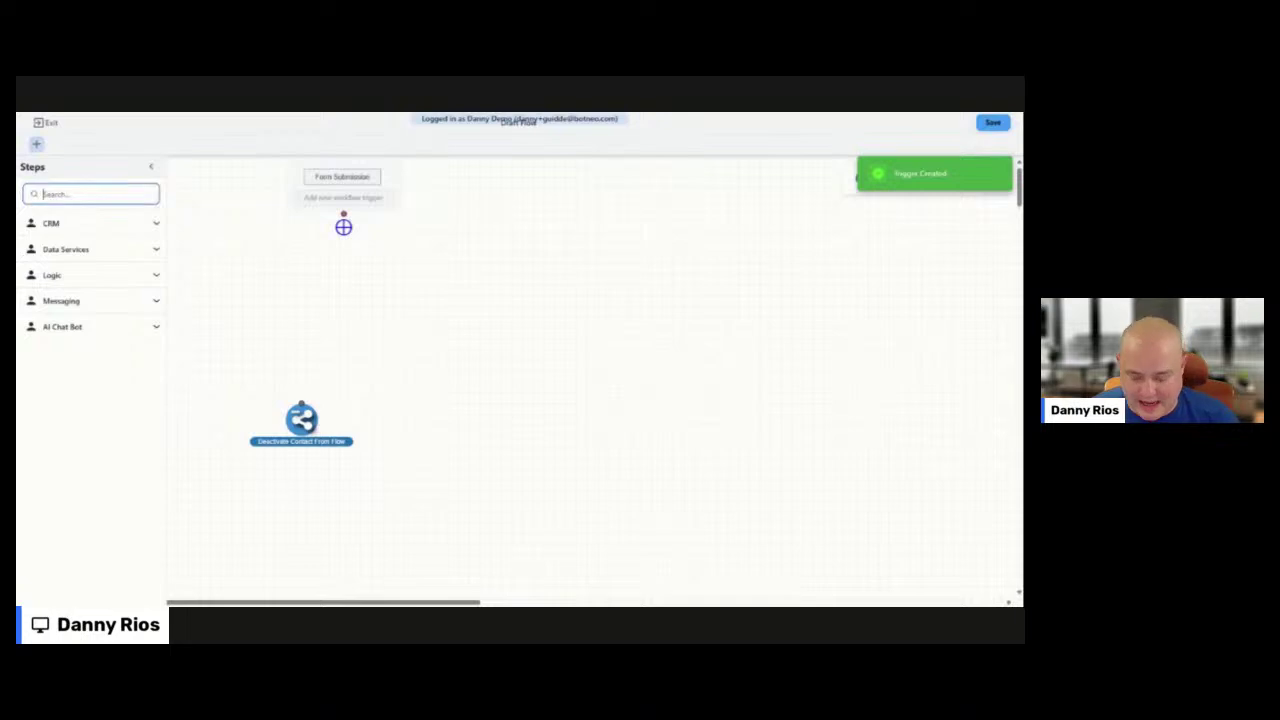
pyautogui.write('look')
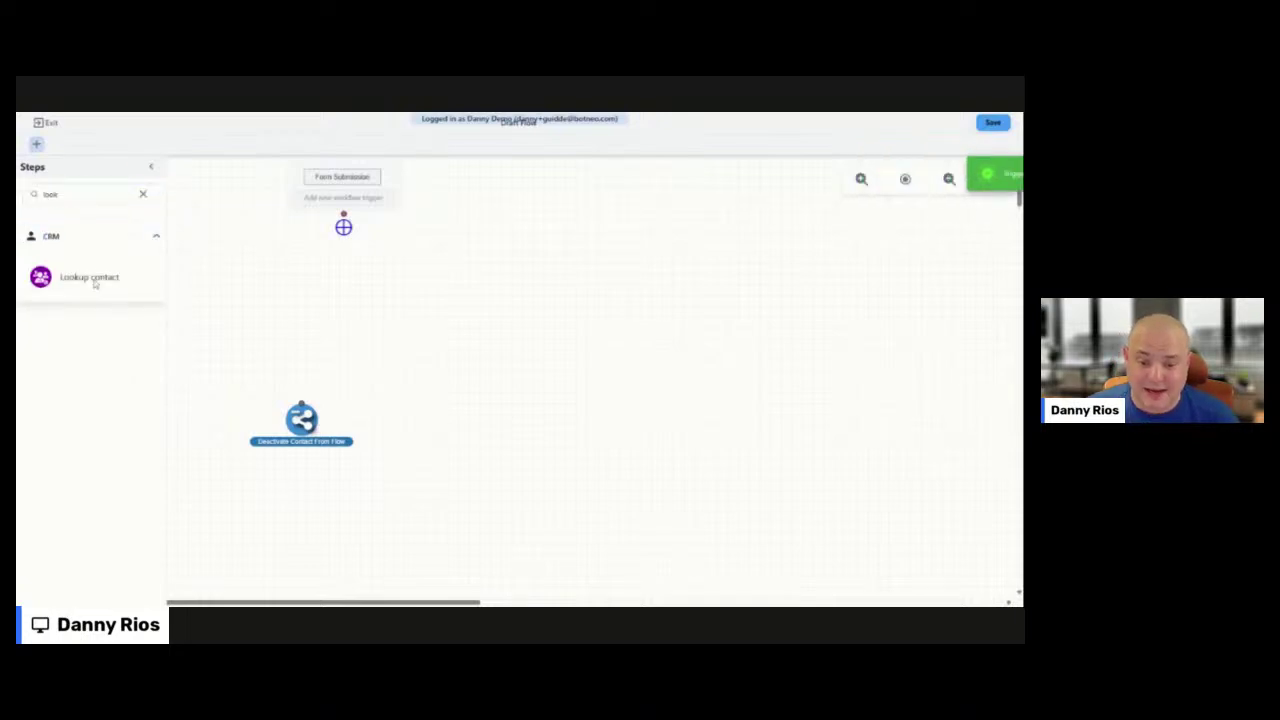
pyautogui.moveTo(45, 277); pyautogui.dragTo(362, 283)
pyautogui.click(873, 260)
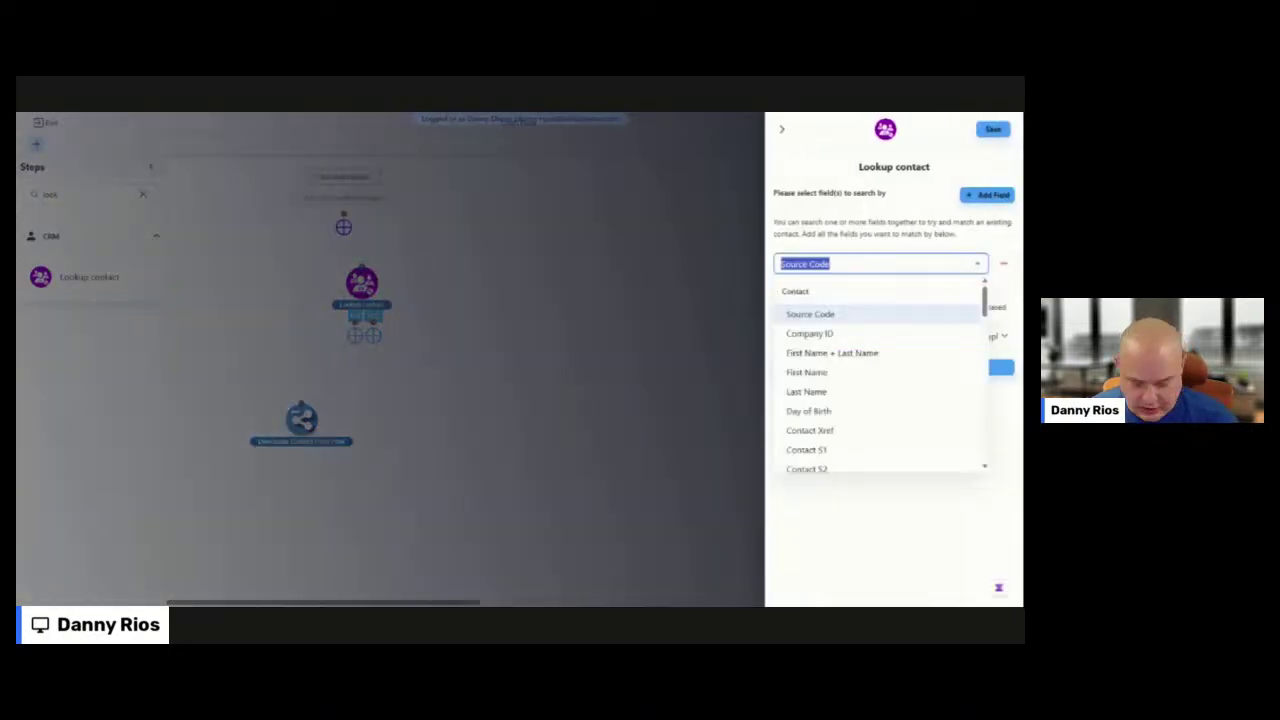
pyautogui.write('phone')
pyautogui.click(798, 391)
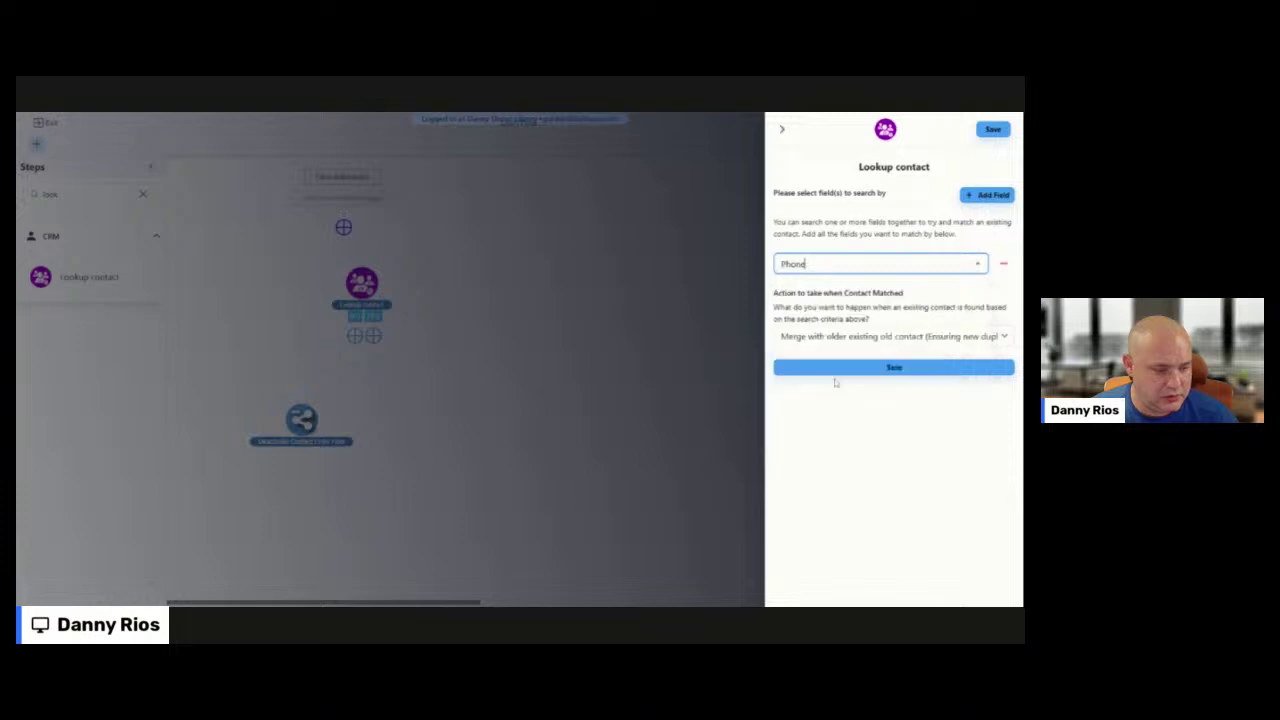
# Add Email as a second search field in the Lookup contact step, set the logic operator to Or, and save the step
pyautogui.click(987, 195)
pyautogui.click(860, 293)
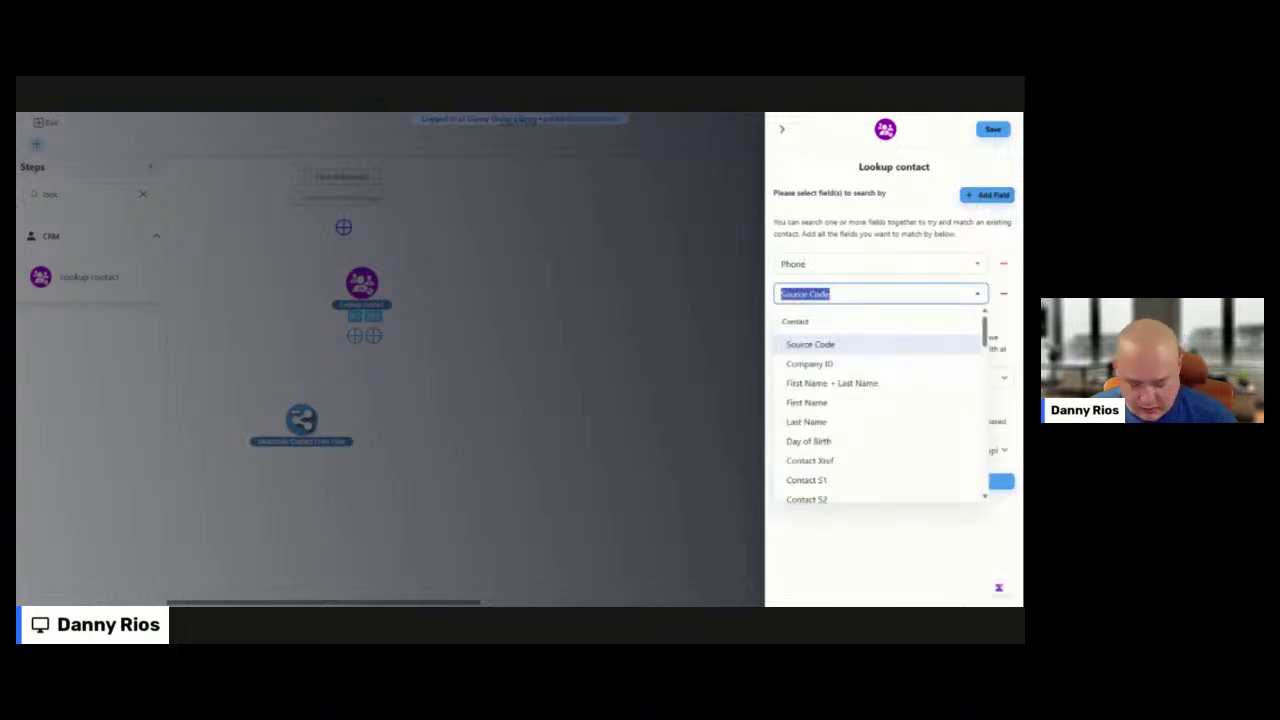
pyautogui.write('email')
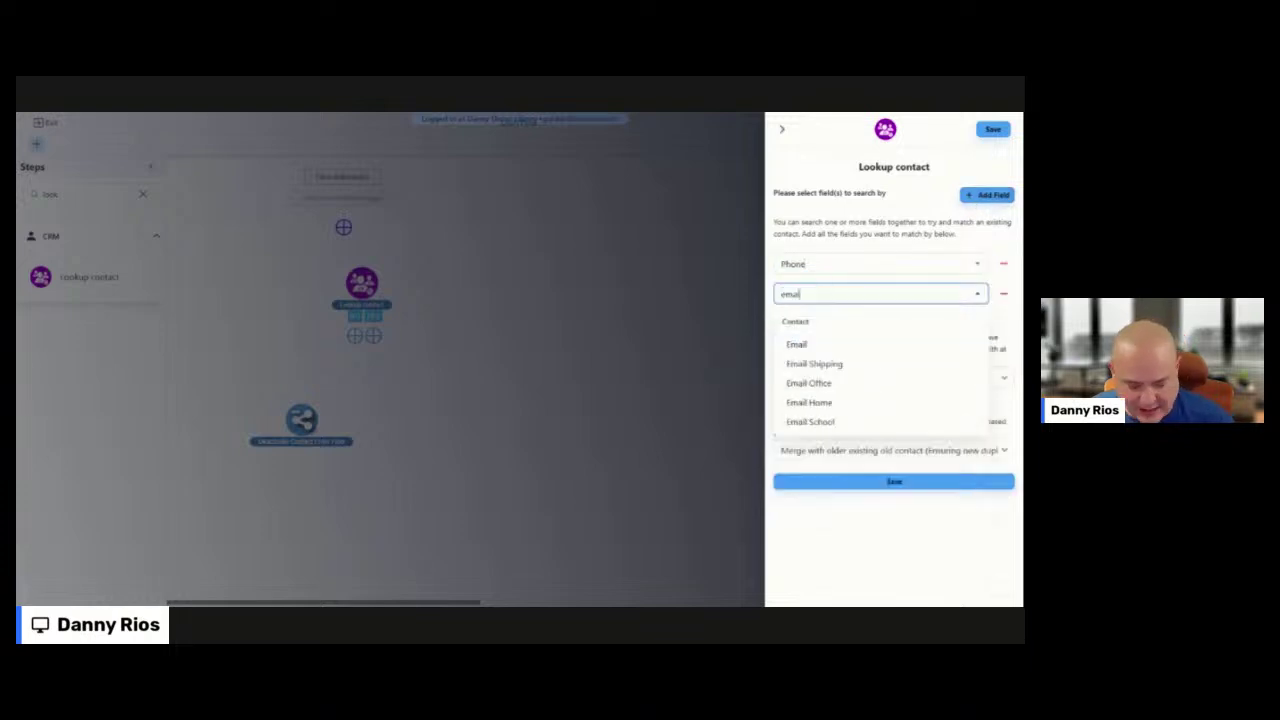
pyautogui.click(820, 344)
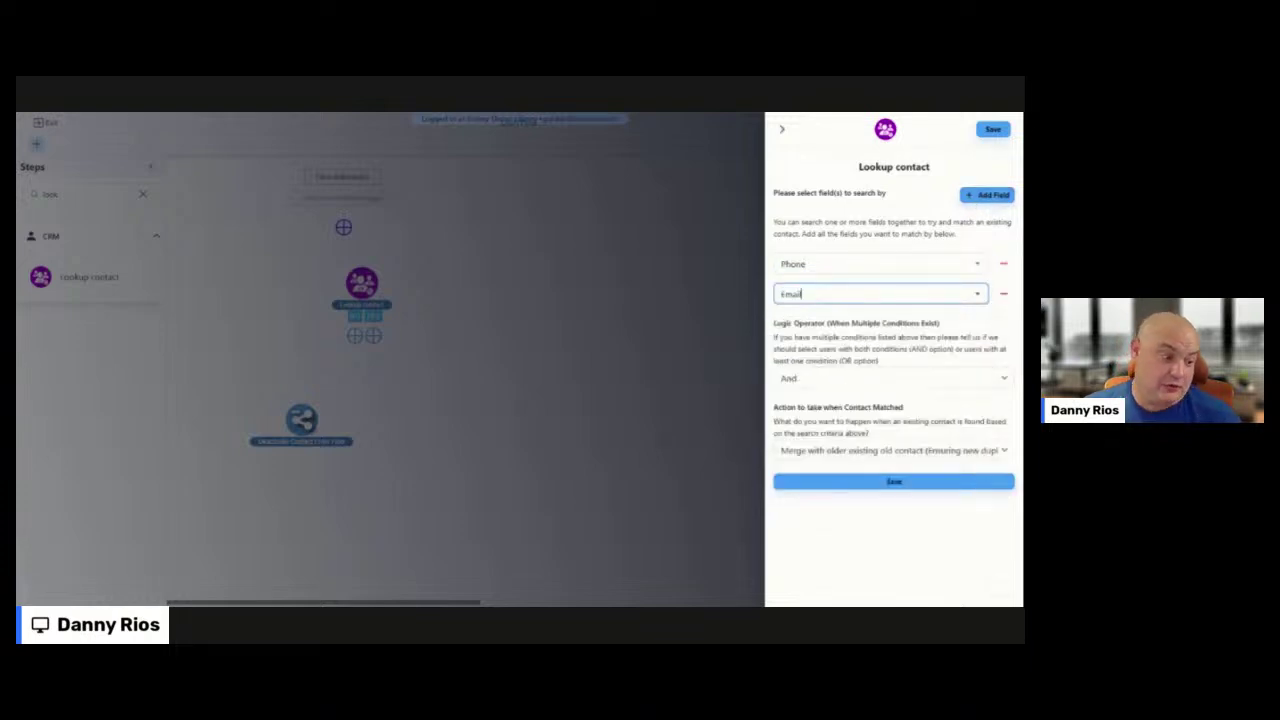
pyautogui.click(829, 398)
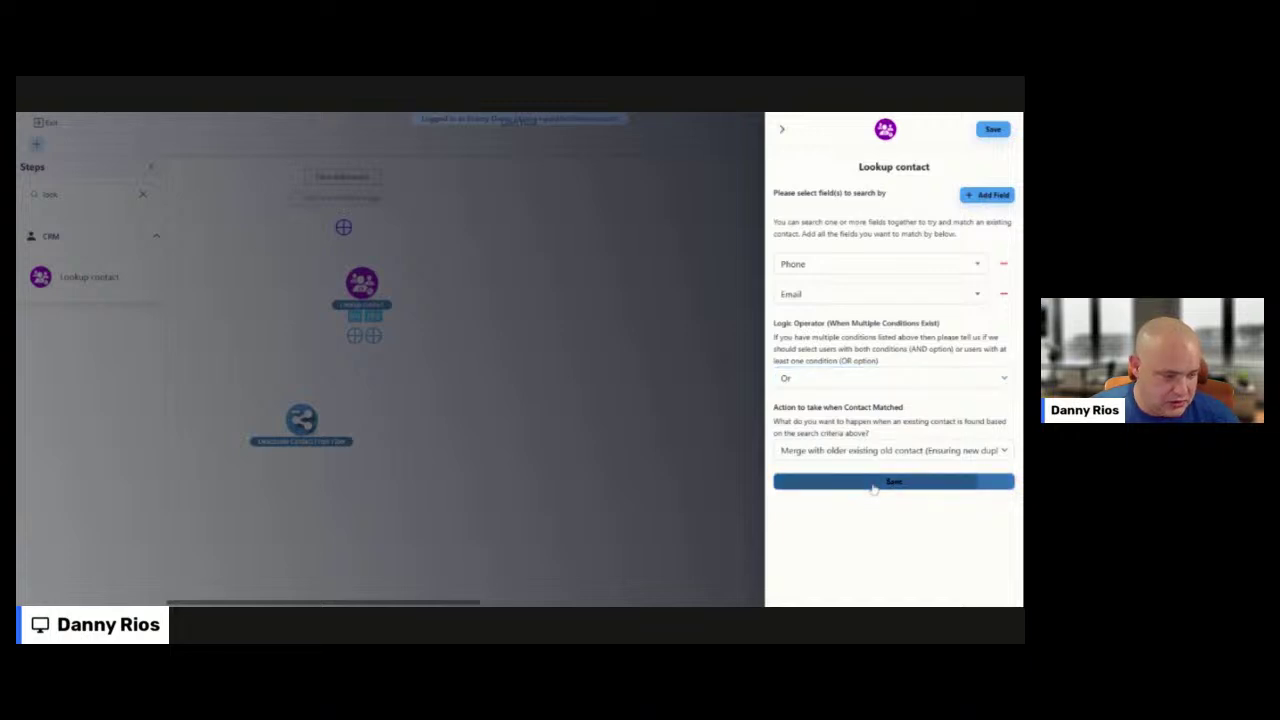
pyautogui.click(872, 481)
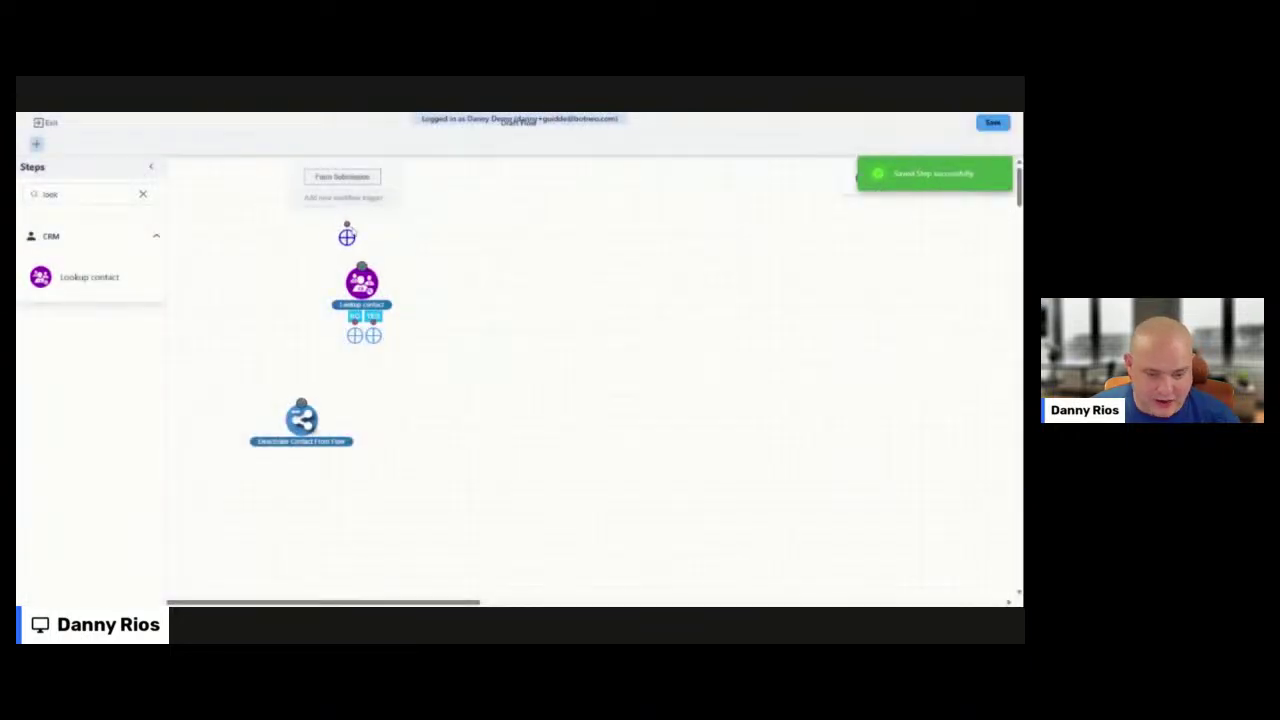
# Connect the Form Submission trigger to the Lookup contact step, align it below the trigger, and reposition the Deactivate Contact From Flow step
pyautogui.moveTo(343, 213); pyautogui.dragTo(362, 282)
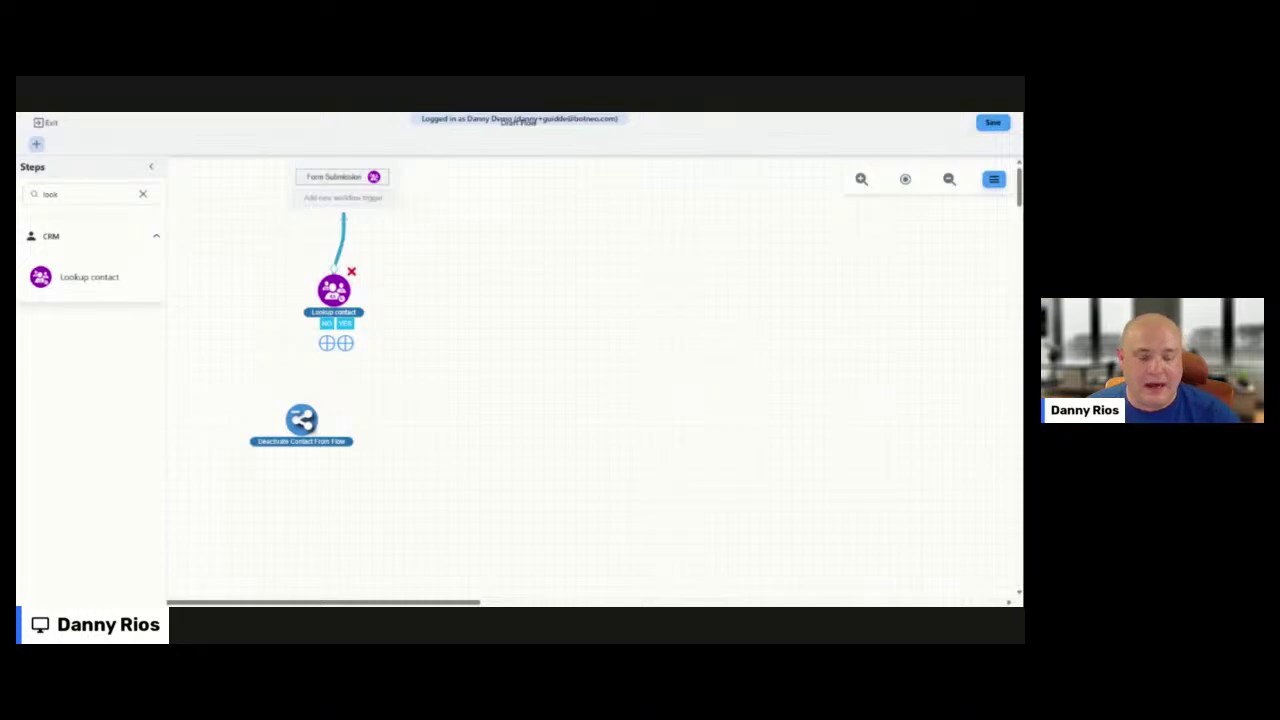
pyautogui.moveTo(334, 296); pyautogui.dragTo(345, 285)
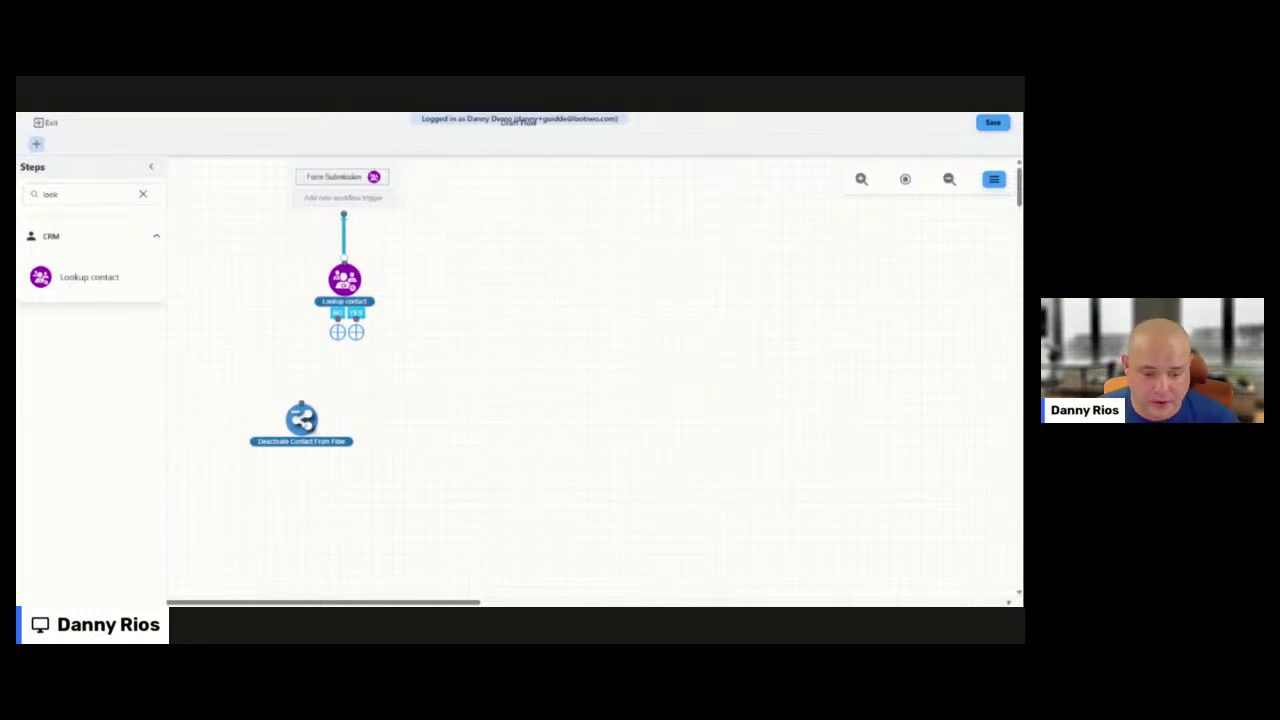
pyautogui.moveTo(301, 418); pyautogui.dragTo(322, 440)
# Place an Add / Remove Tag step below Lookup contact, set its action to Remove Tag, choose an existing tag, and save it
pyautogui.doubleClick(50, 194)
pyautogui.write('tag')
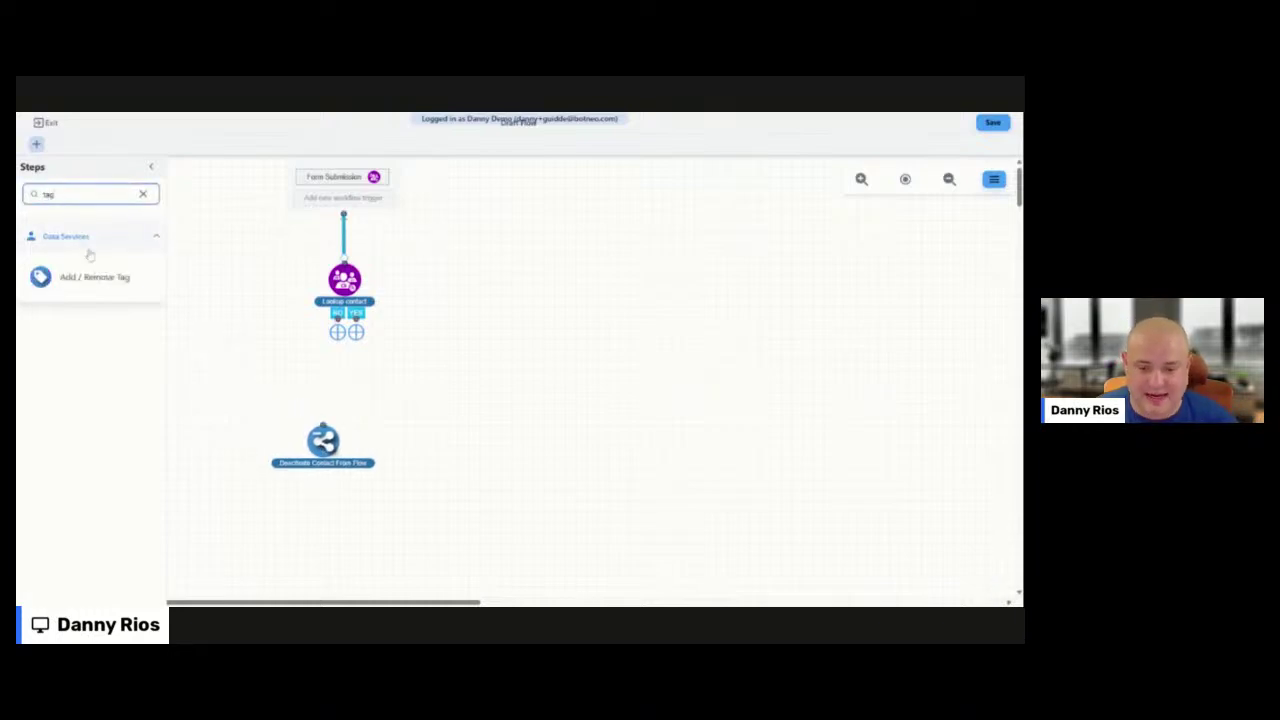
pyautogui.moveTo(95, 277); pyautogui.dragTo(353, 385)
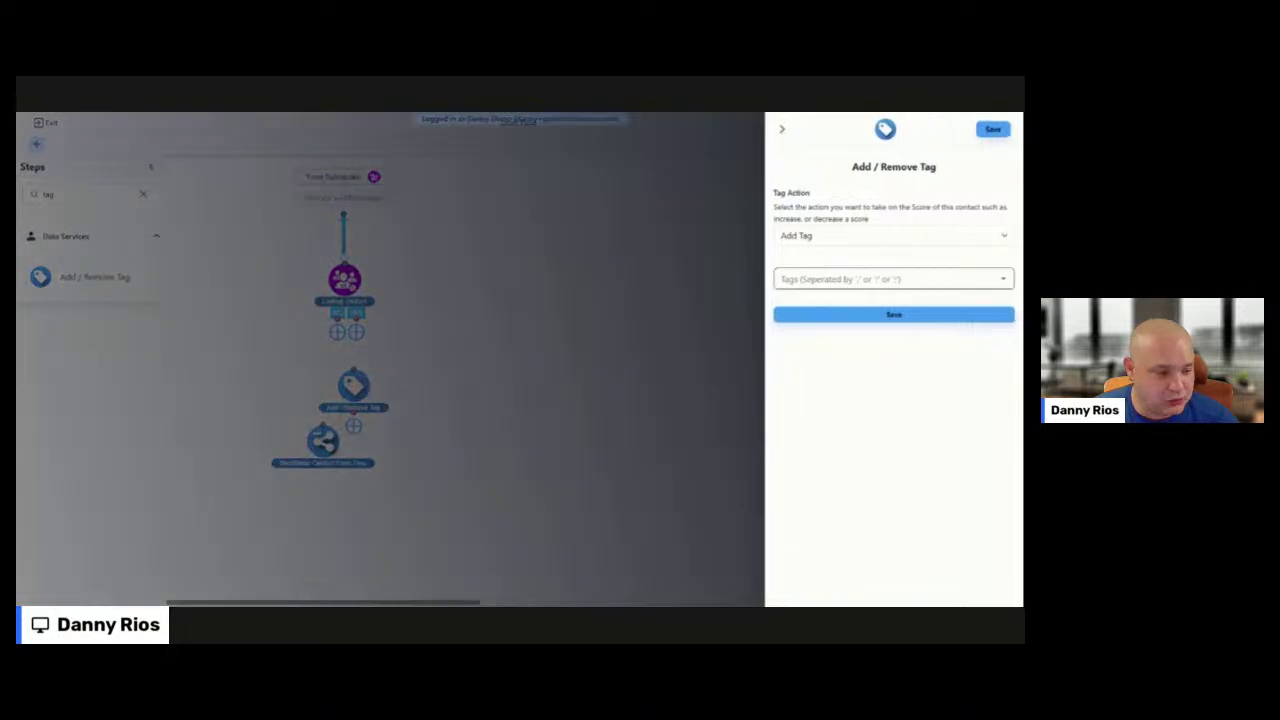
pyautogui.click(880, 279)
pyautogui.click(830, 236)
pyautogui.click(834, 251)
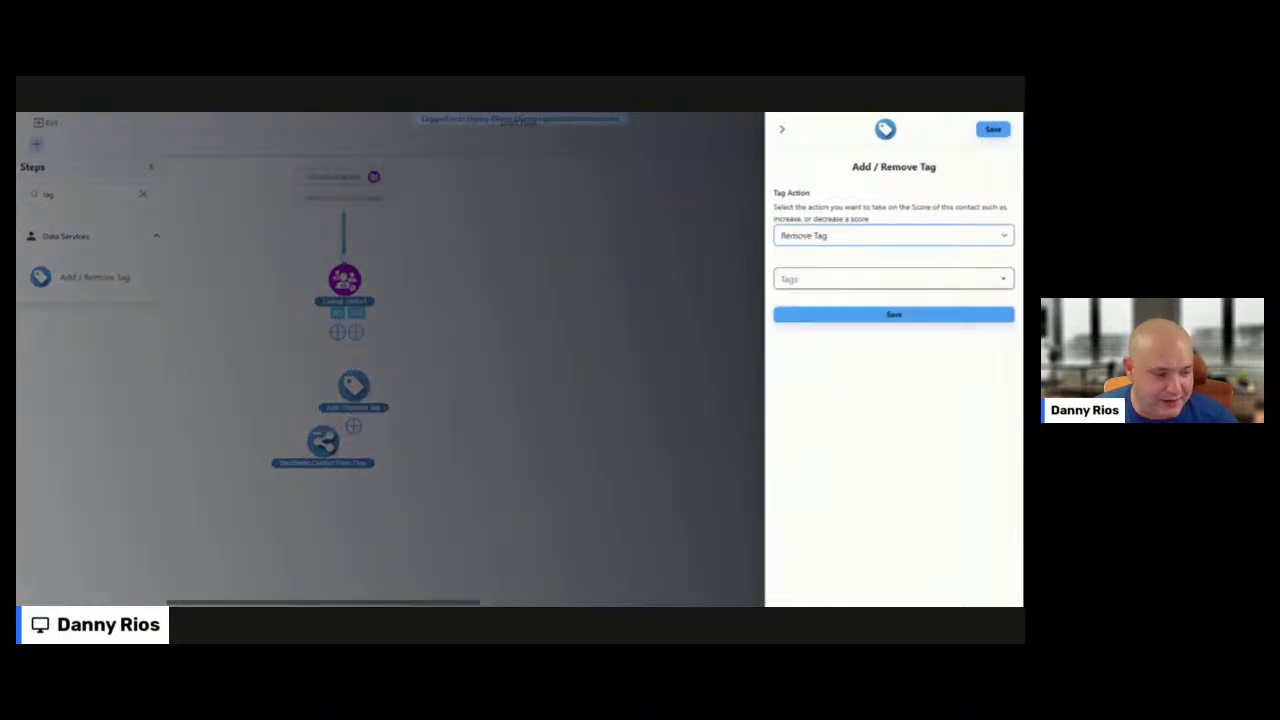
pyautogui.click(830, 279)
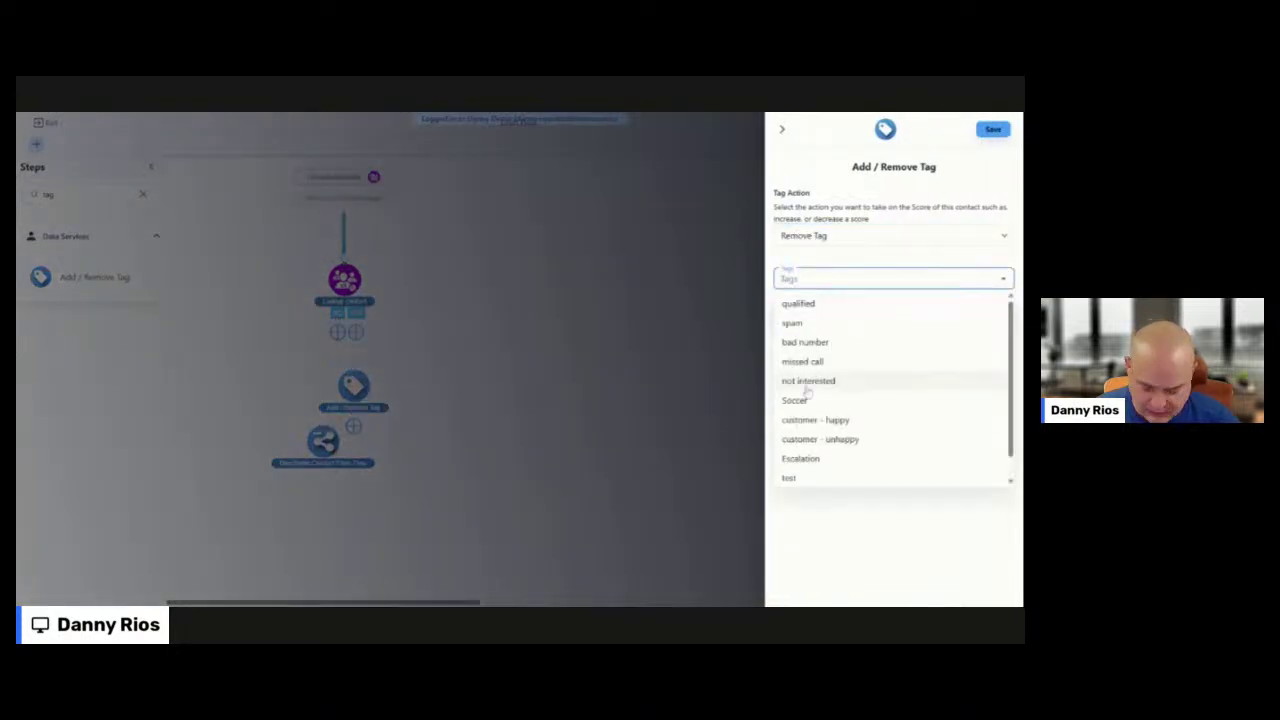
pyautogui.click(808, 479)
pyautogui.click(906, 316)
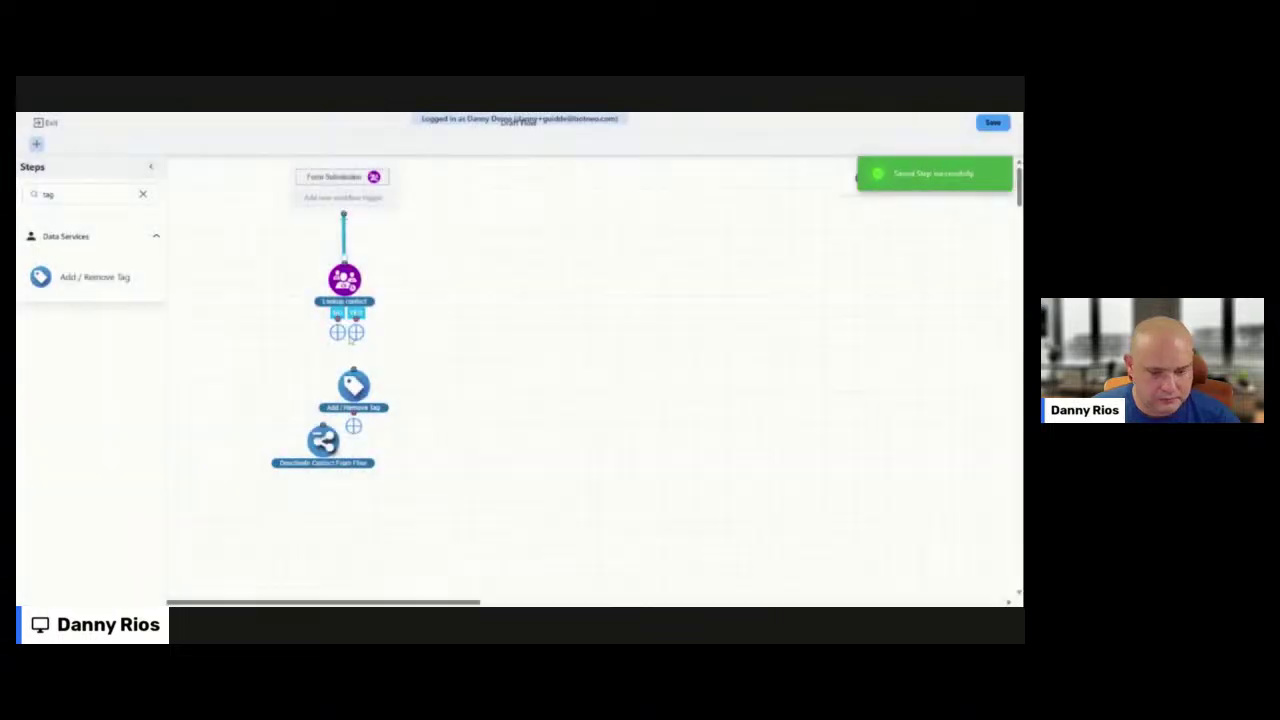
# Connect both the YES and NO outcomes of Lookup contact to Add / Remove Tag, and make room above Deactivate Contact From Flow
pyautogui.moveTo(350, 337); pyautogui.dragTo(350, 378)
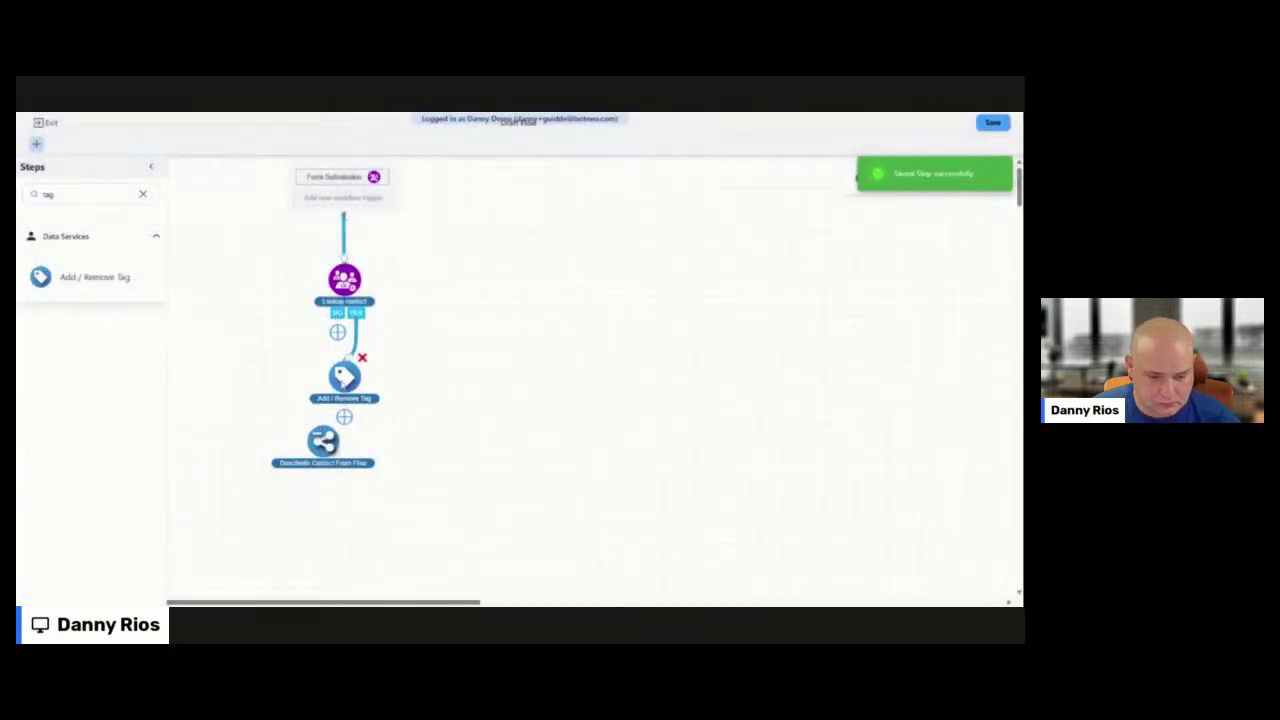
pyautogui.moveTo(337, 313); pyautogui.dragTo(340, 385)
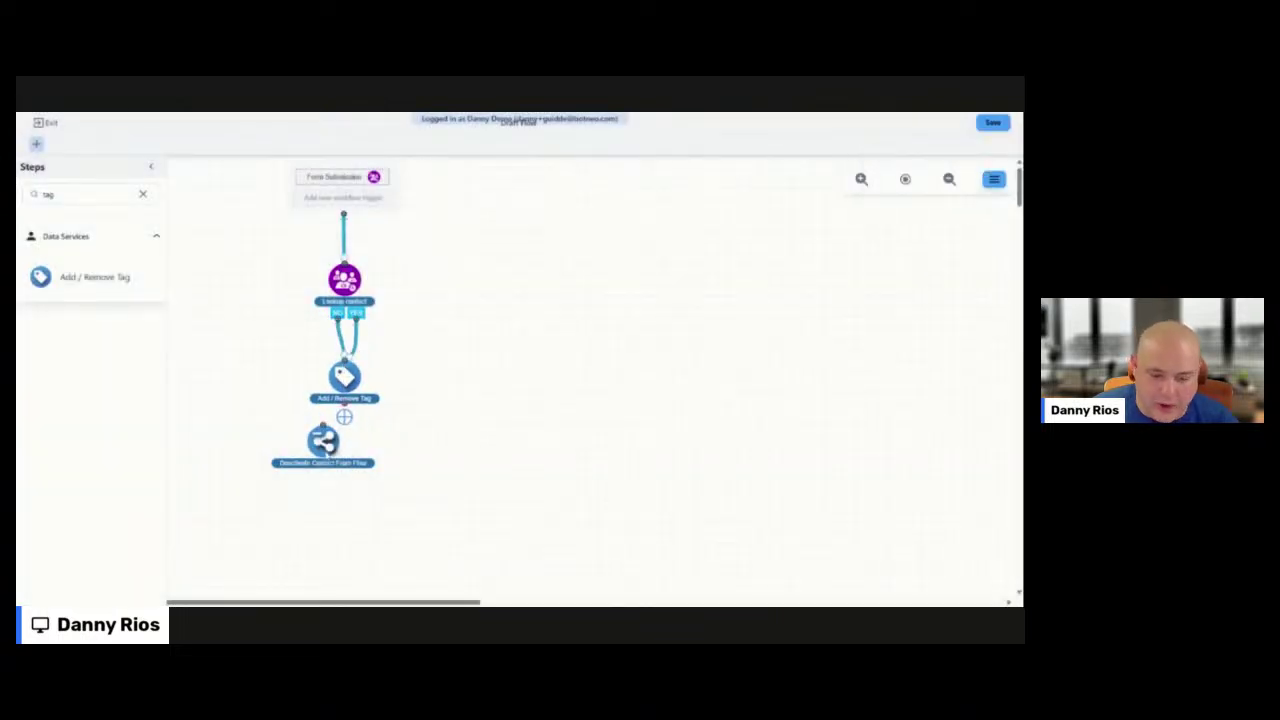
pyautogui.moveTo(322, 440); pyautogui.dragTo(334, 493)
# Add a Wait For Amount of Time step set to 1 day and connect it below the Add / Remove Tag step
pyautogui.doubleClick(60, 194)
pyautogui.write('wait')
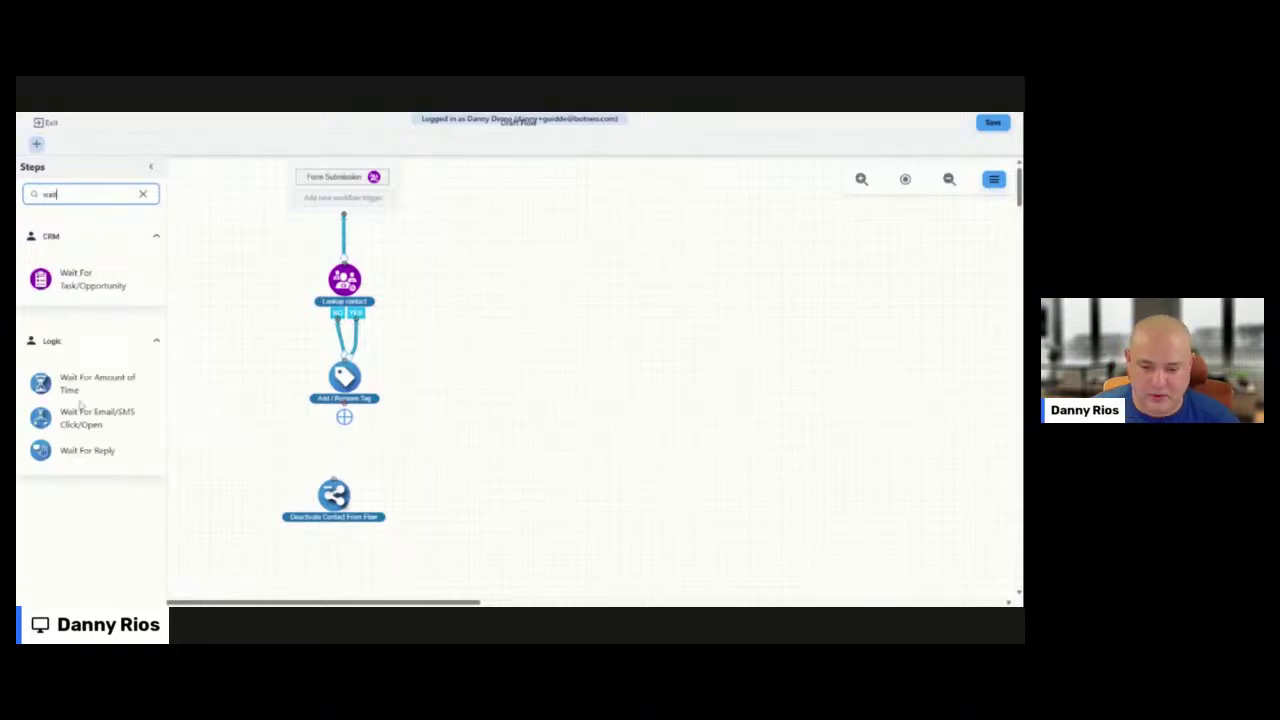
pyautogui.moveTo(66, 385); pyautogui.dragTo(405, 457)
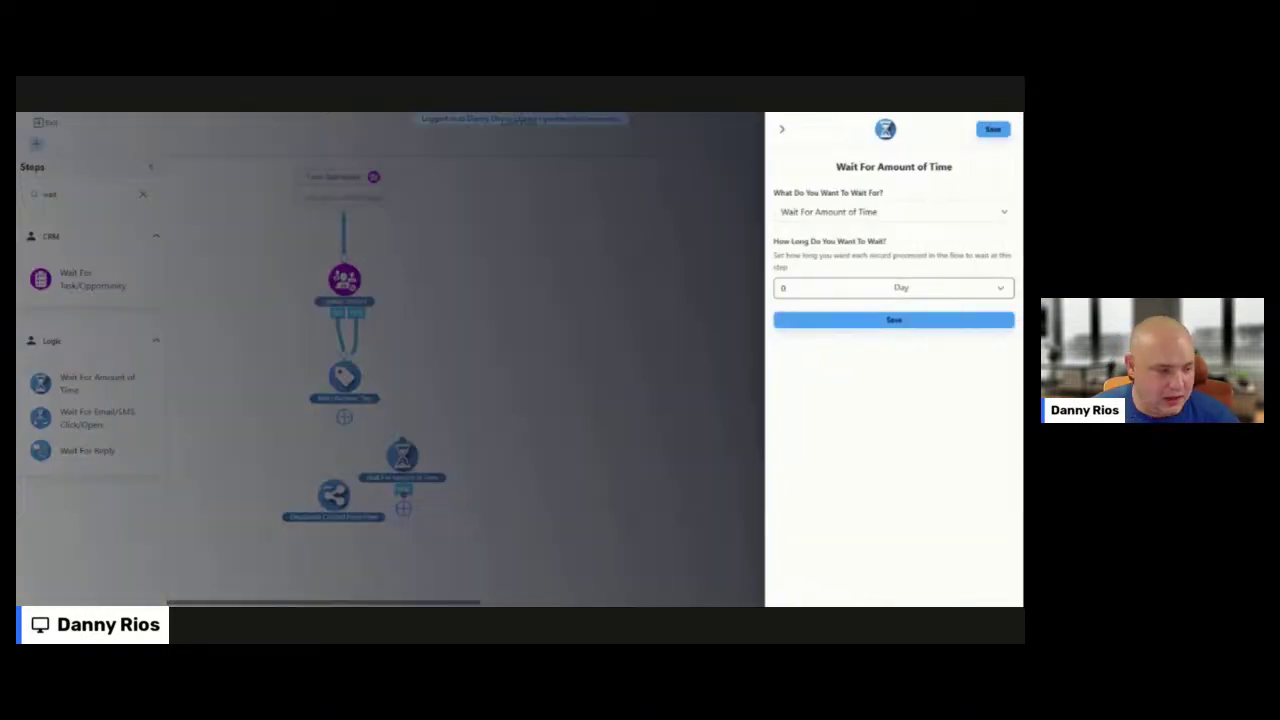
pyautogui.click(800, 287)
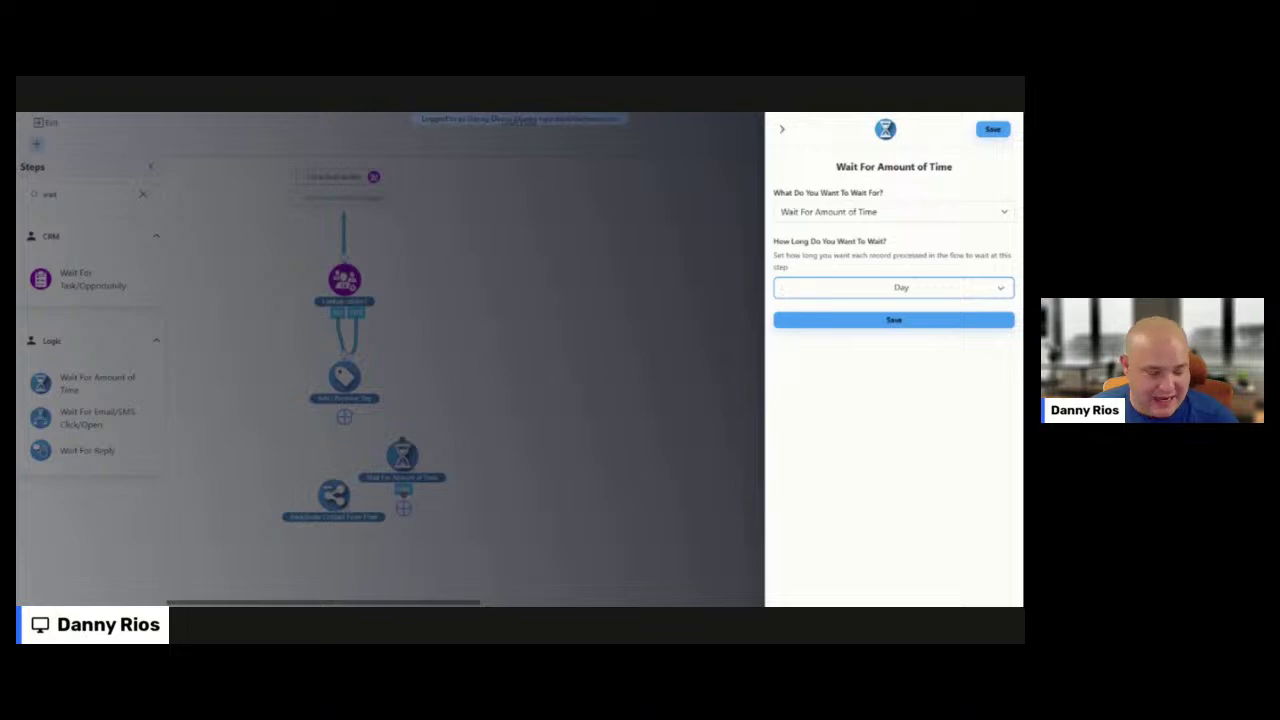
pyautogui.click(937, 320)
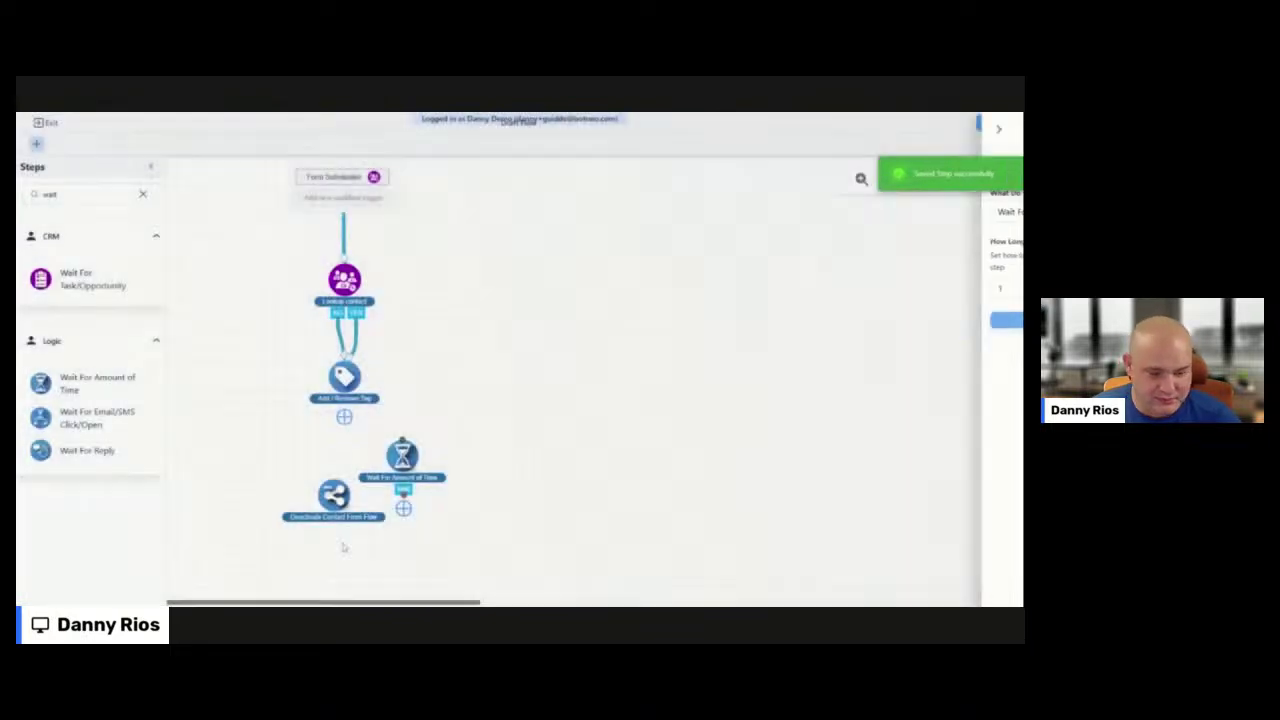
pyautogui.moveTo(402, 455); pyautogui.dragTo(344, 440)
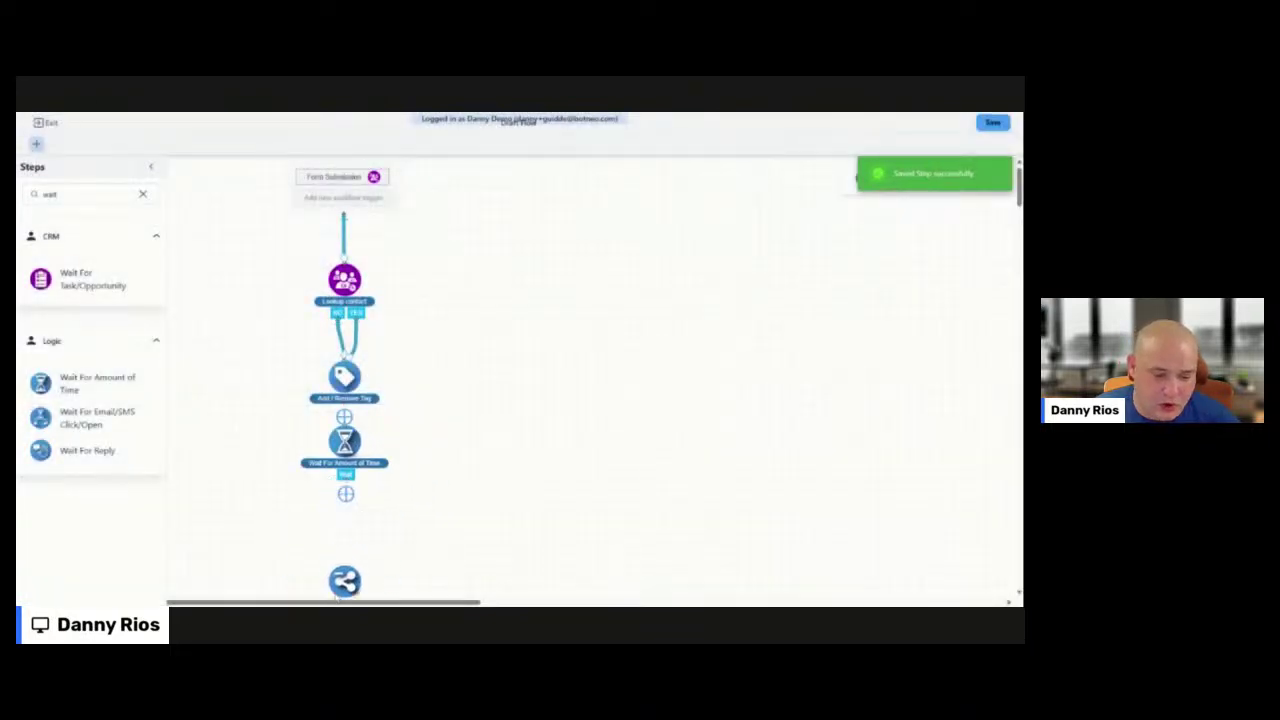
pyautogui.moveTo(344, 411); pyautogui.dragTo(345, 473)
# Add a Send SMS/MMS step with its default settings and connect it below the Wait For Amount of Time step
pyautogui.doubleClick(51, 194)
pyautogui.write('i')
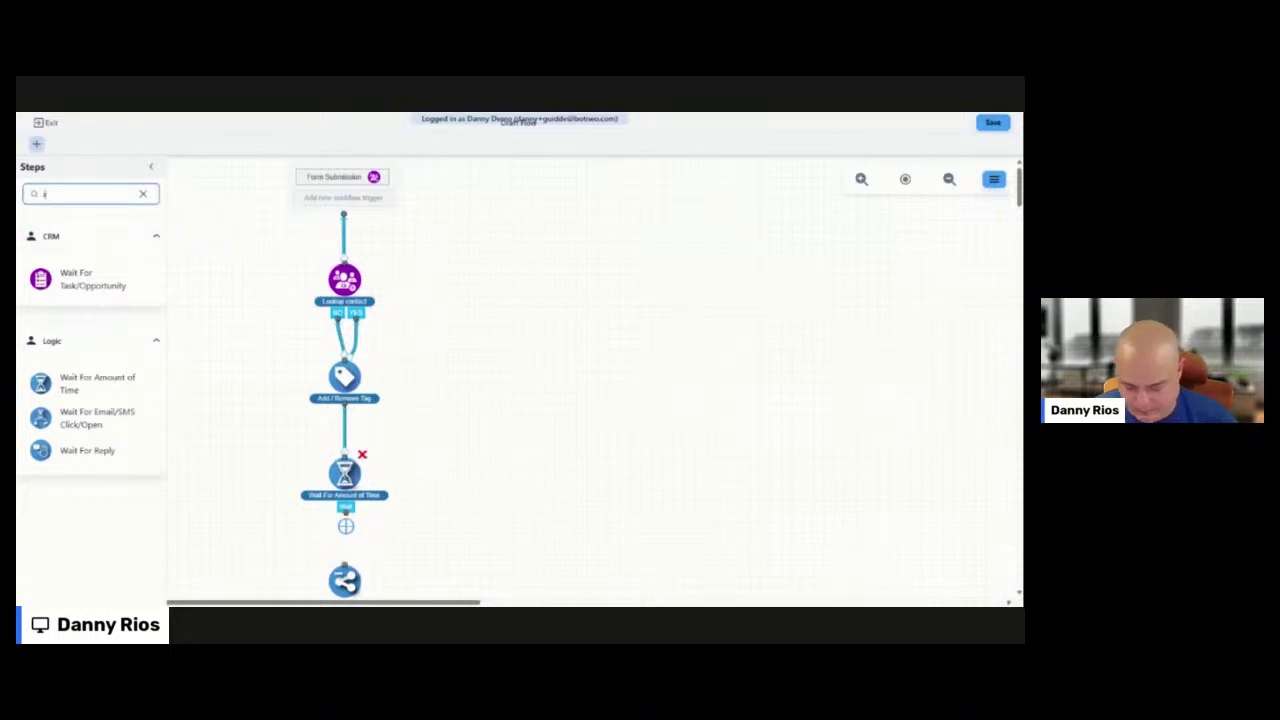
pyautogui.write('ms')
pyautogui.click(72, 381)
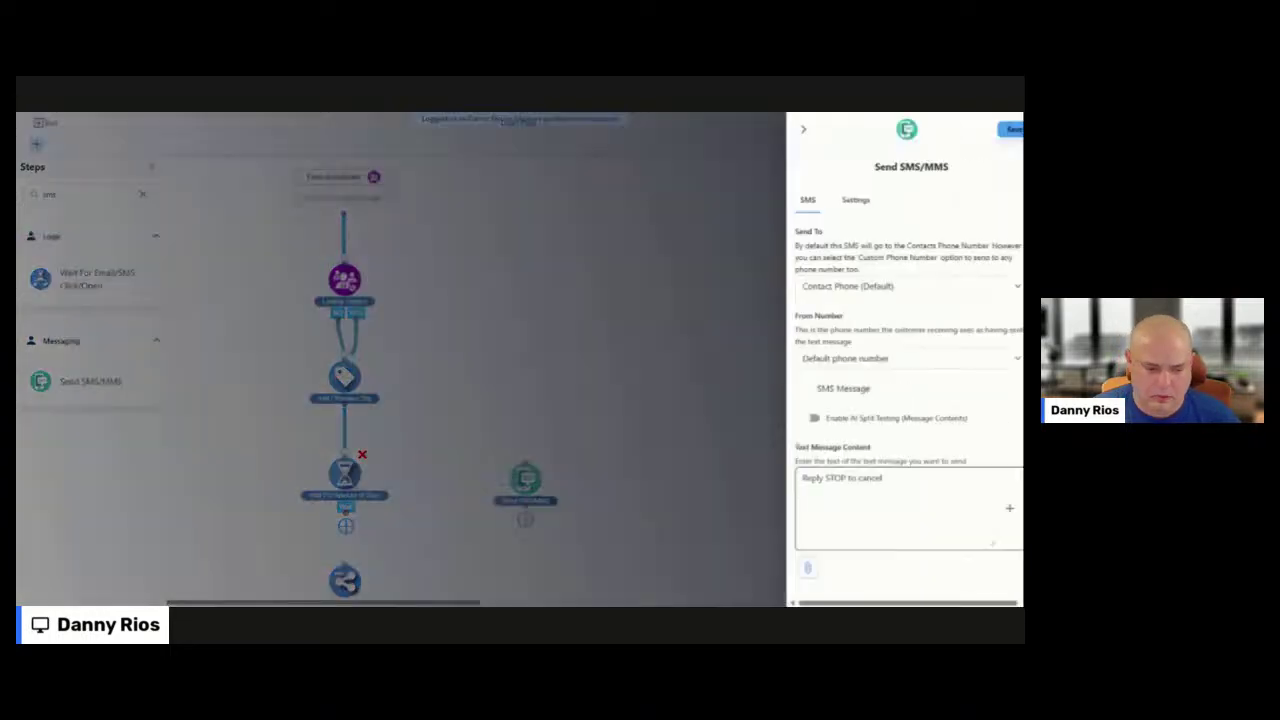
pyautogui.scroll(-2, 868, 440)
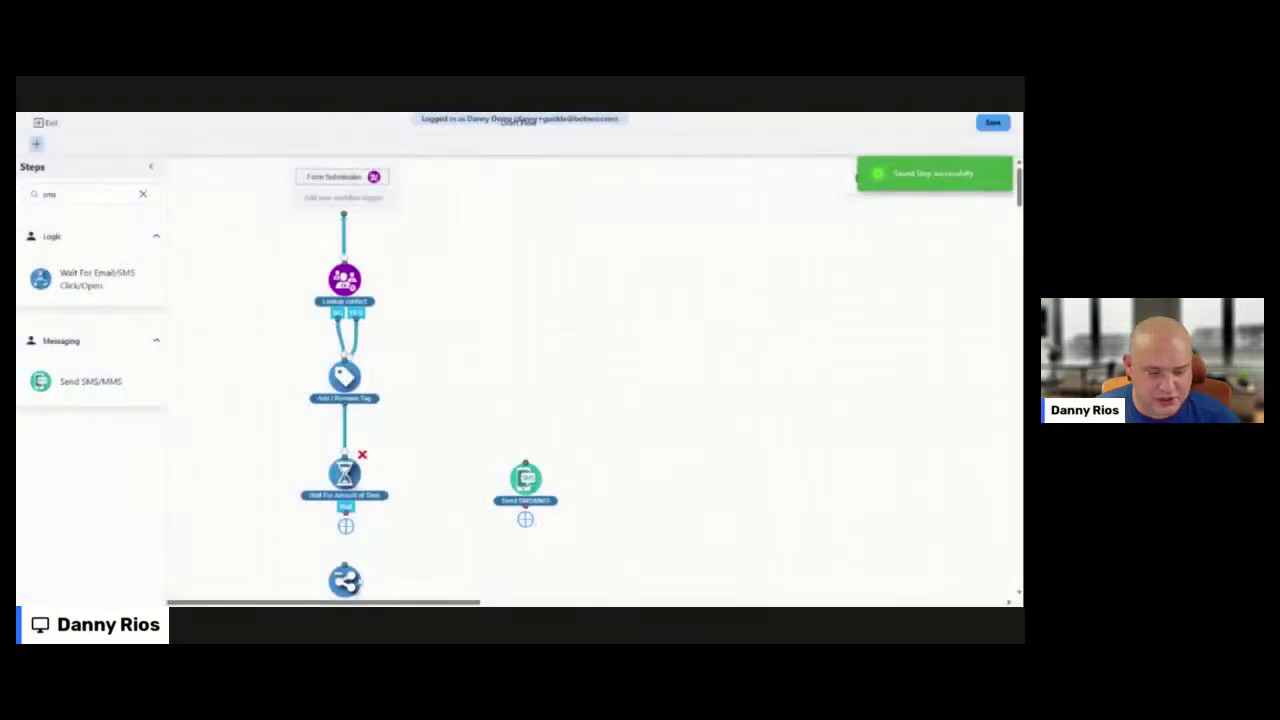
pyautogui.scroll(-2, 560, 453)
pyautogui.moveTo(345, 449); pyautogui.dragTo(355, 502)
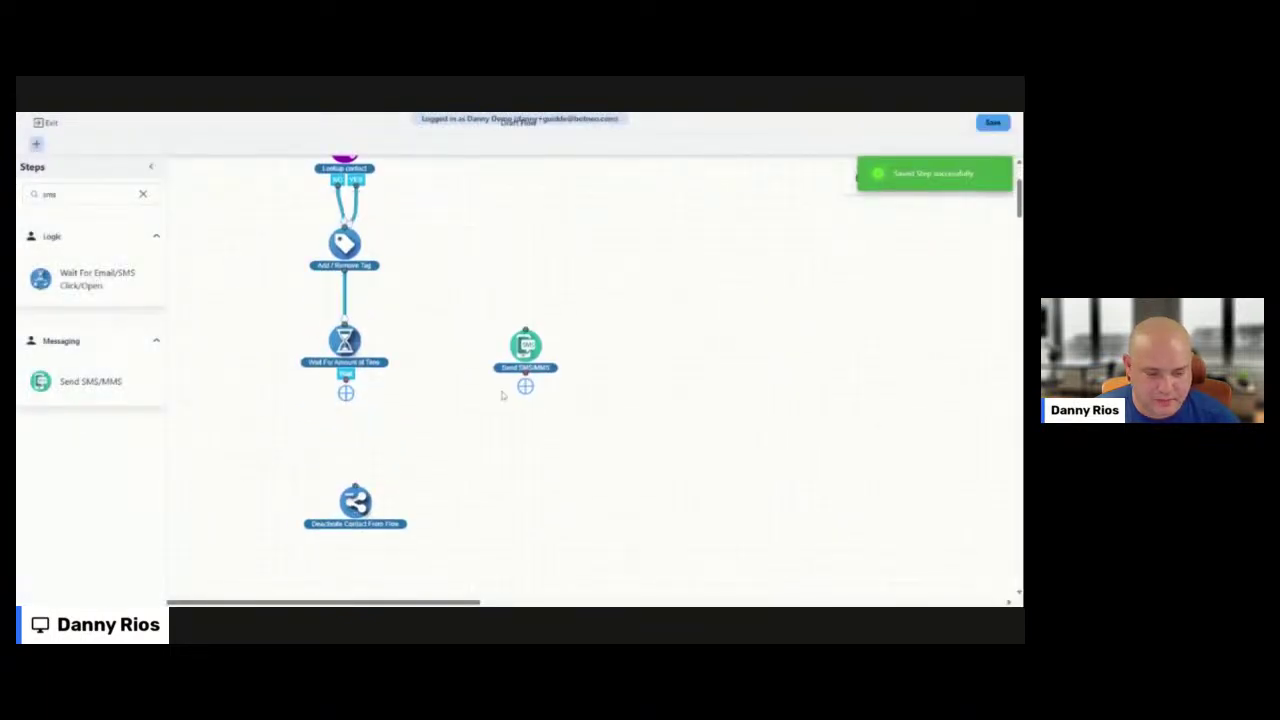
pyautogui.moveTo(525, 345); pyautogui.dragTo(355, 427)
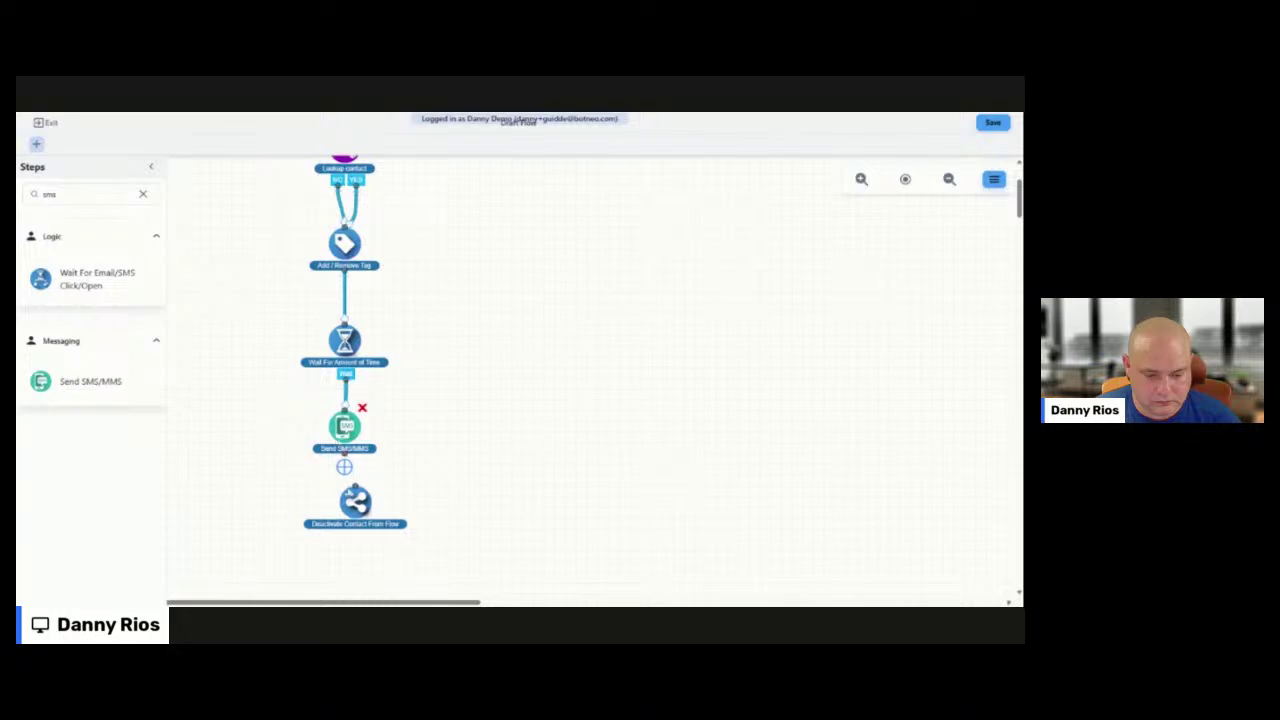
# Connect the Send SMS/MMS step to Deactivate Contact From Flow and publish the automation under its default name Draft Flow
pyautogui.moveTo(331, 515); pyautogui.dragTo(331, 526)
pyautogui.moveTo(344, 467); pyautogui.dragTo(334, 509)
pyautogui.click(993, 122)
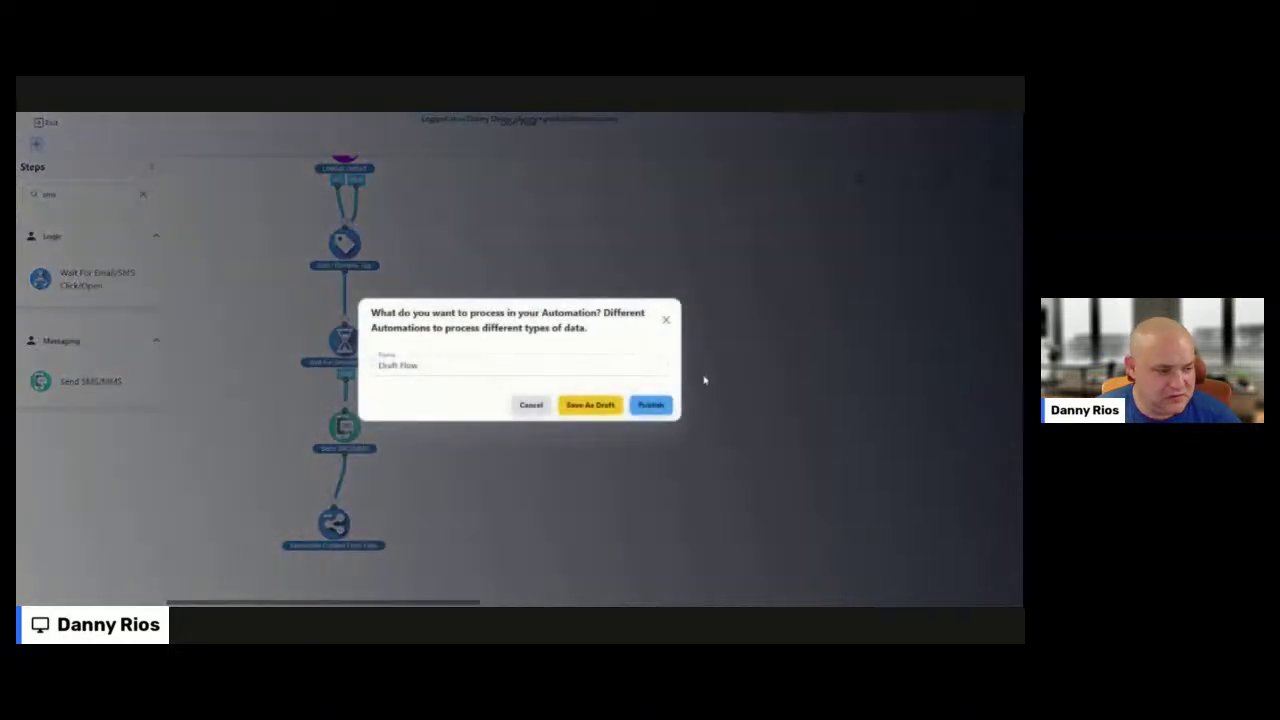
pyautogui.click(666, 404)
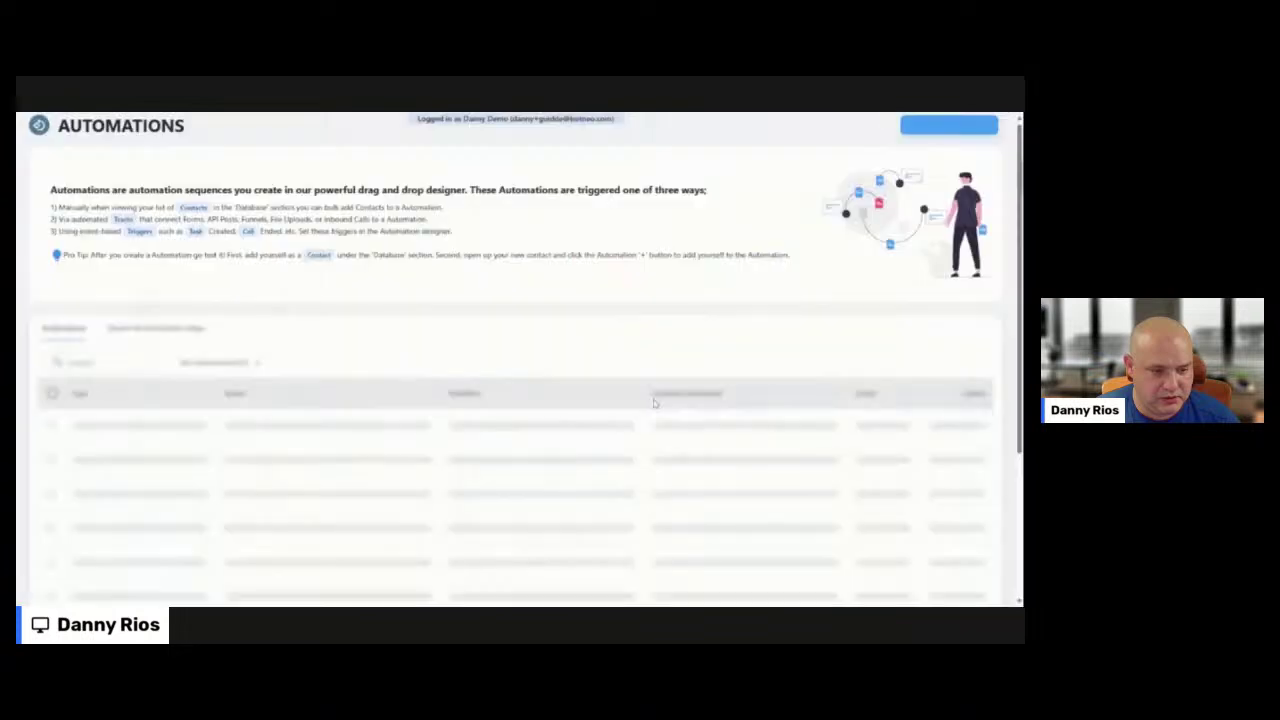
# Reopen the newly published Draft Flow automation, rename it smart bucket remove tag, and publish it again
pyautogui.scroll(-2, 674, 359)
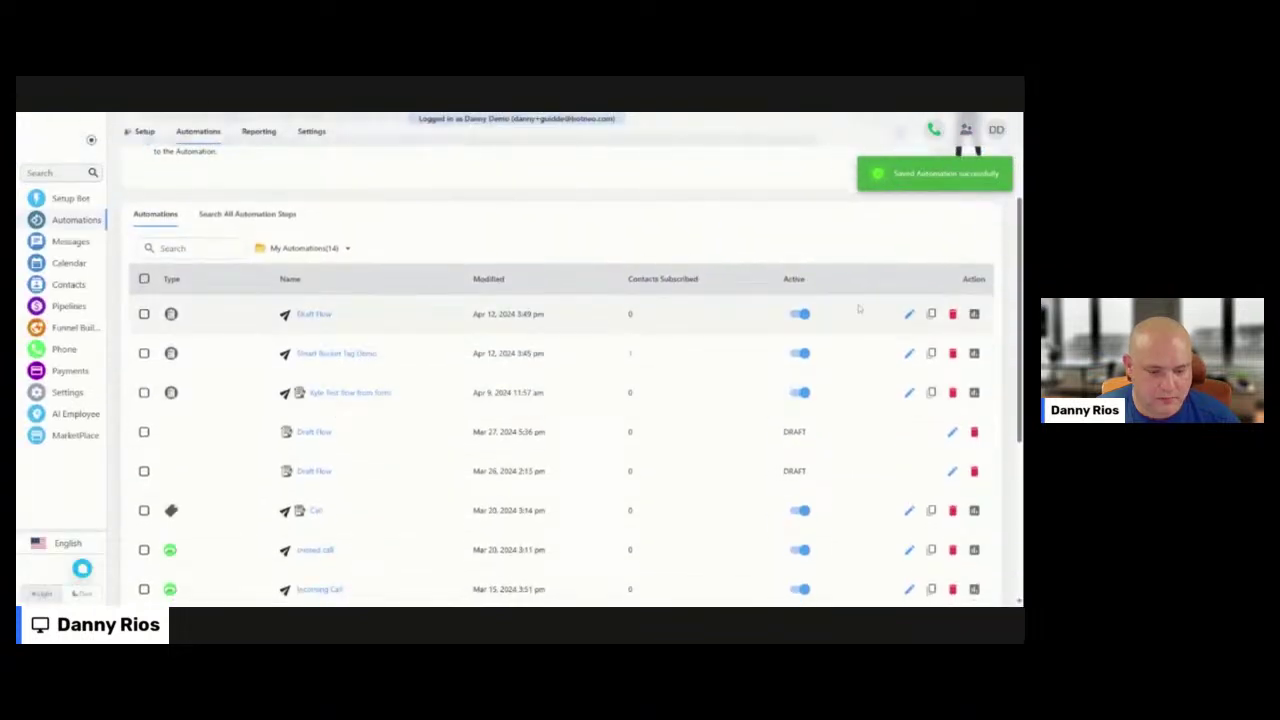
pyautogui.click(909, 314)
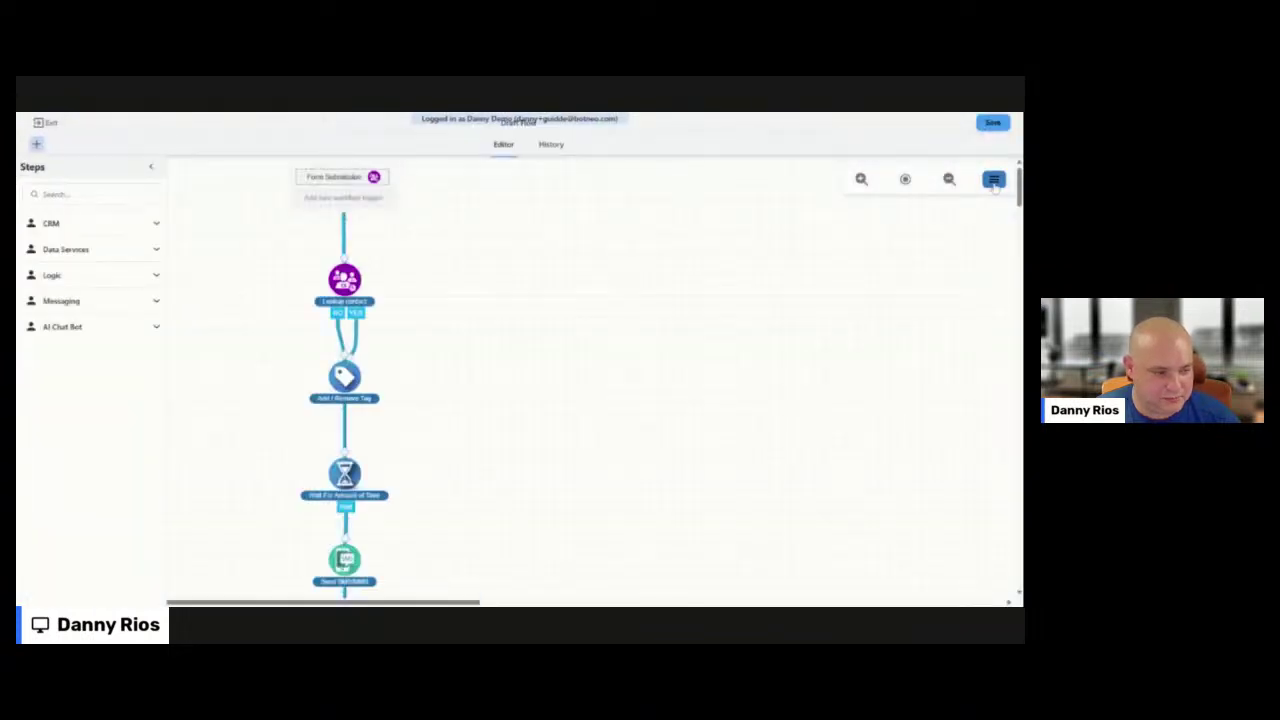
pyautogui.click(993, 180)
pyautogui.click(995, 224)
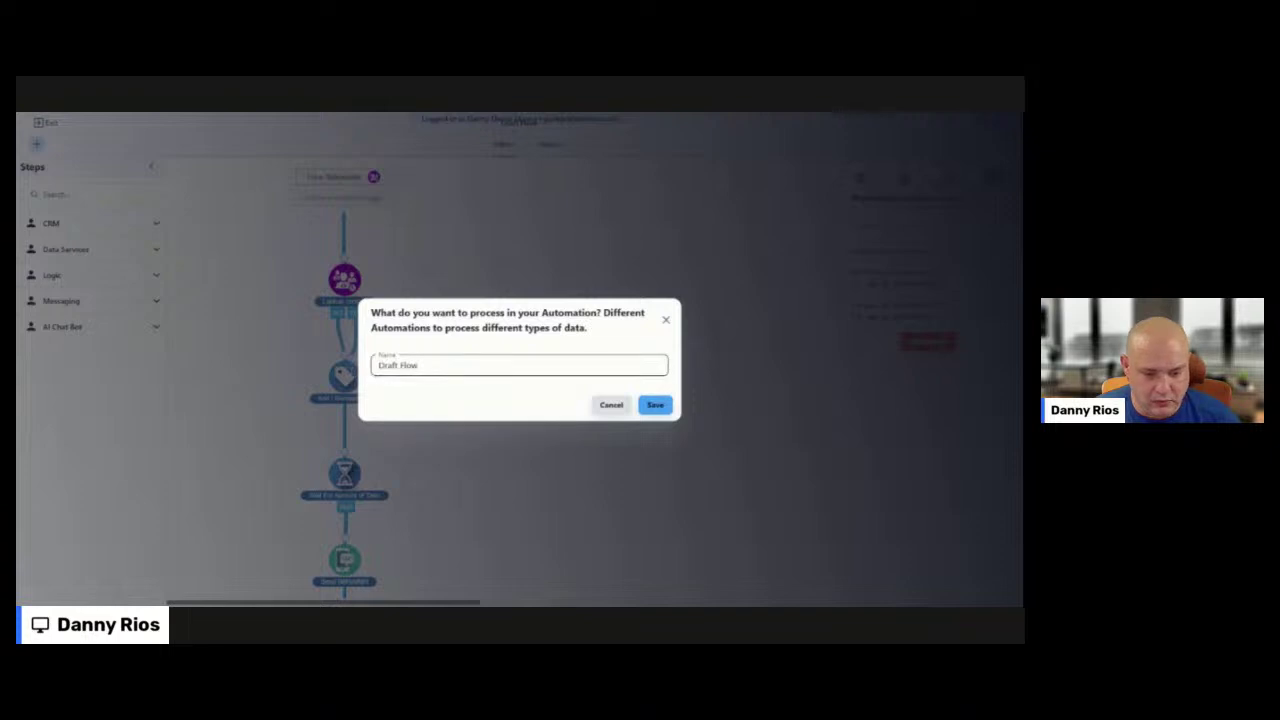
pyautogui.write('smart bucket remove tag')
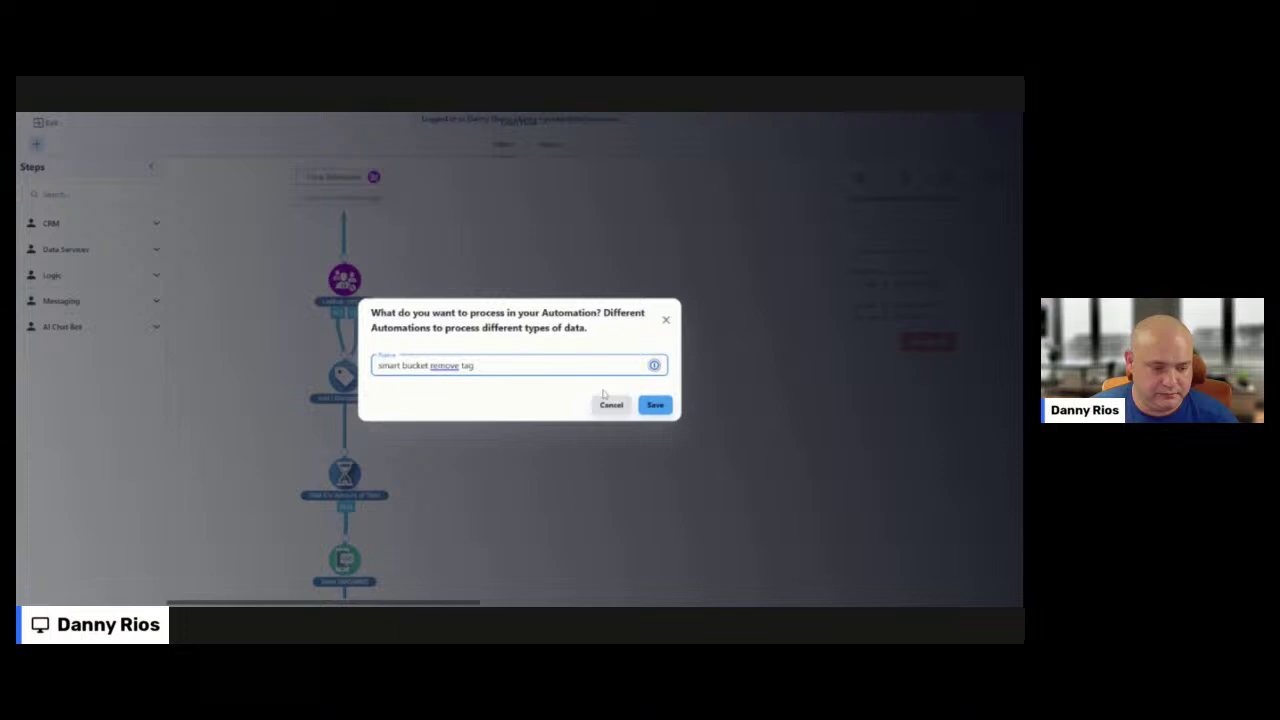
pyautogui.click(655, 404)
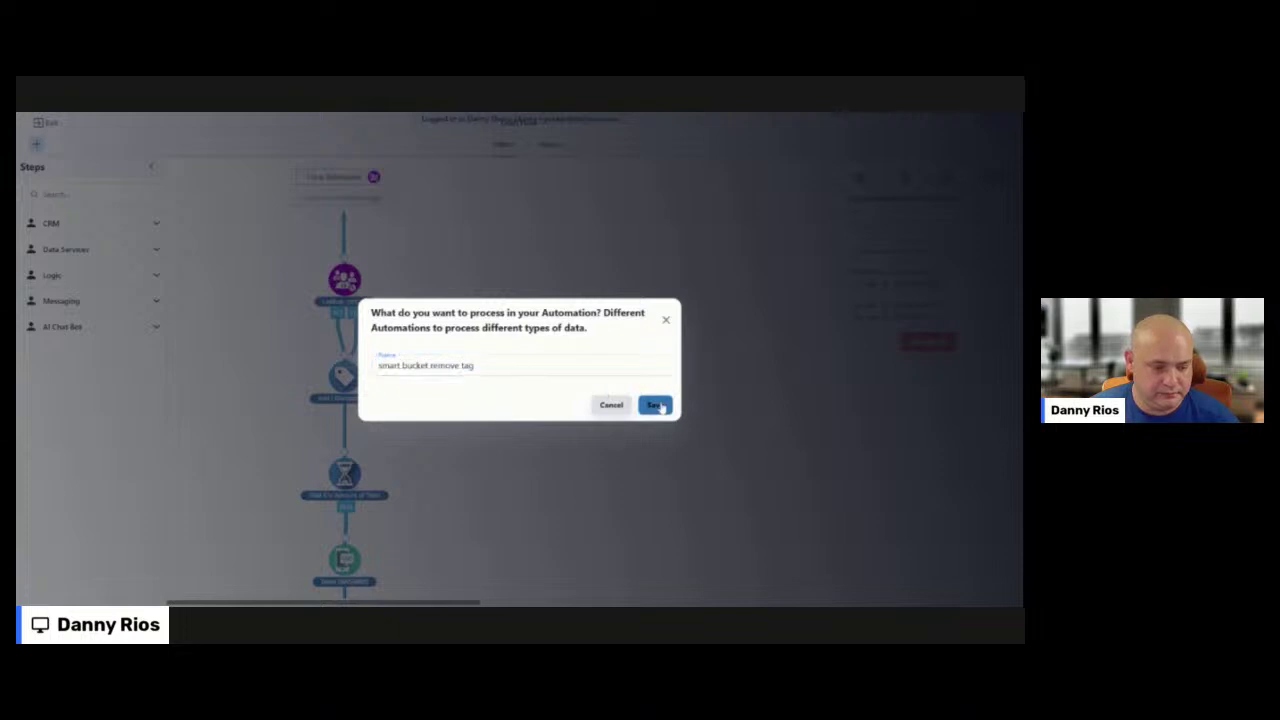
pyautogui.click(992, 122)
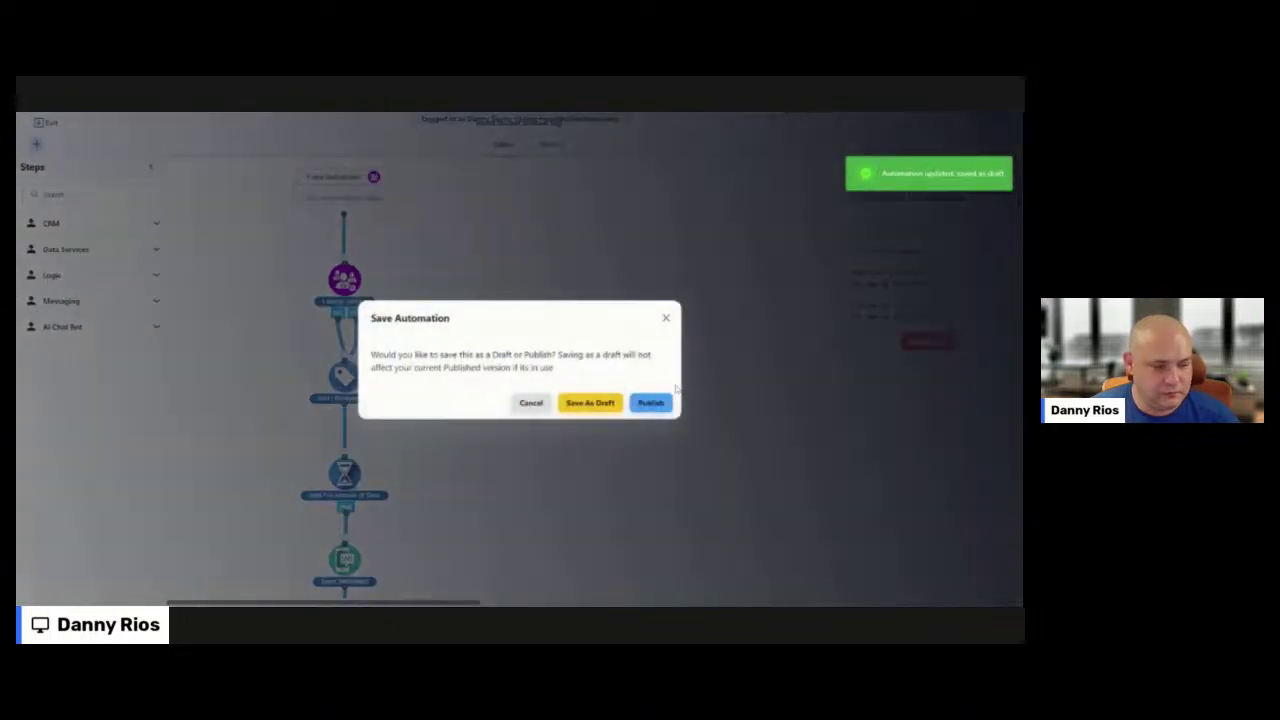
pyautogui.click(650, 402)
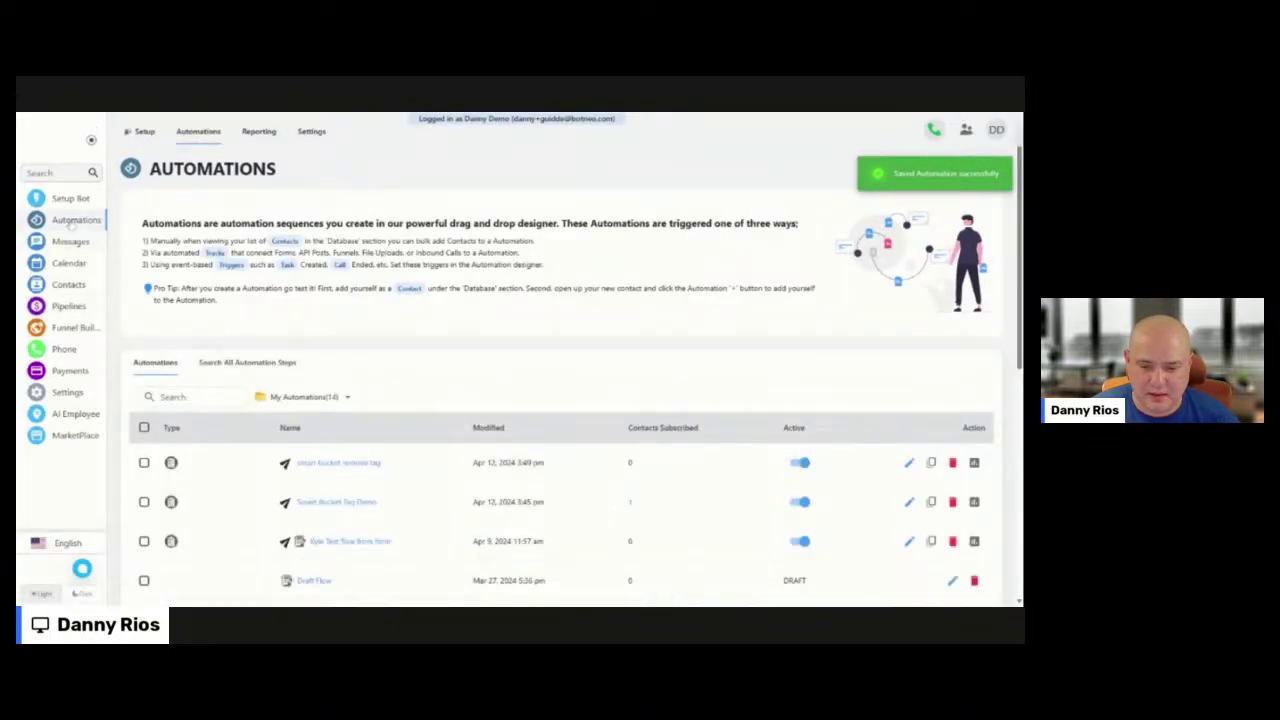
# Open the newest test contact, the one tagged test, and save an email address on its record
pyautogui.click(64, 285)
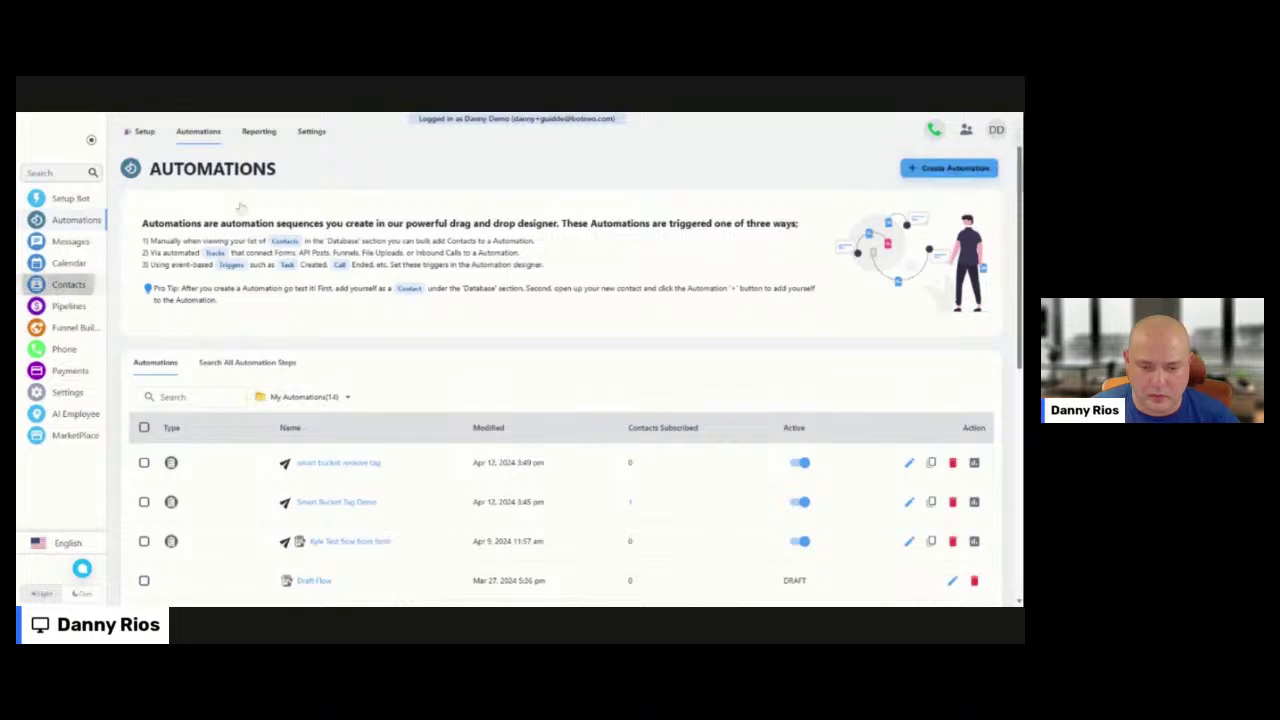
pyautogui.click(300, 131)
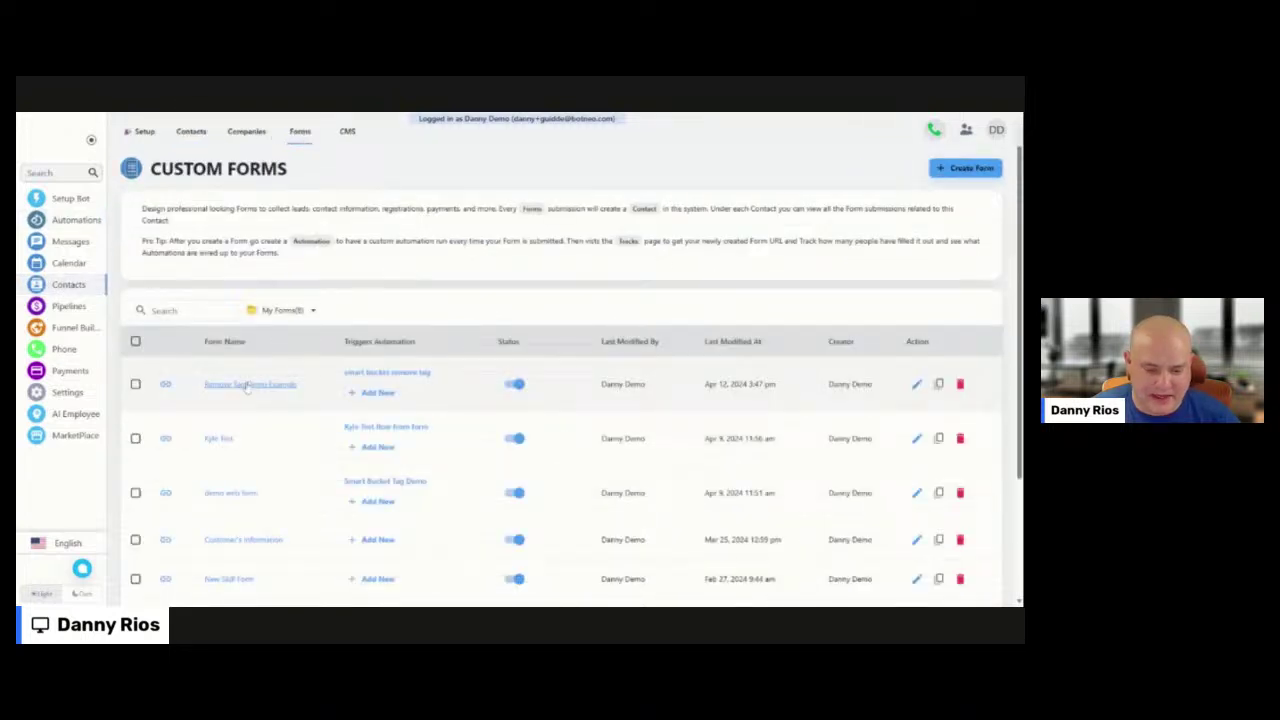
pyautogui.click(74, 289)
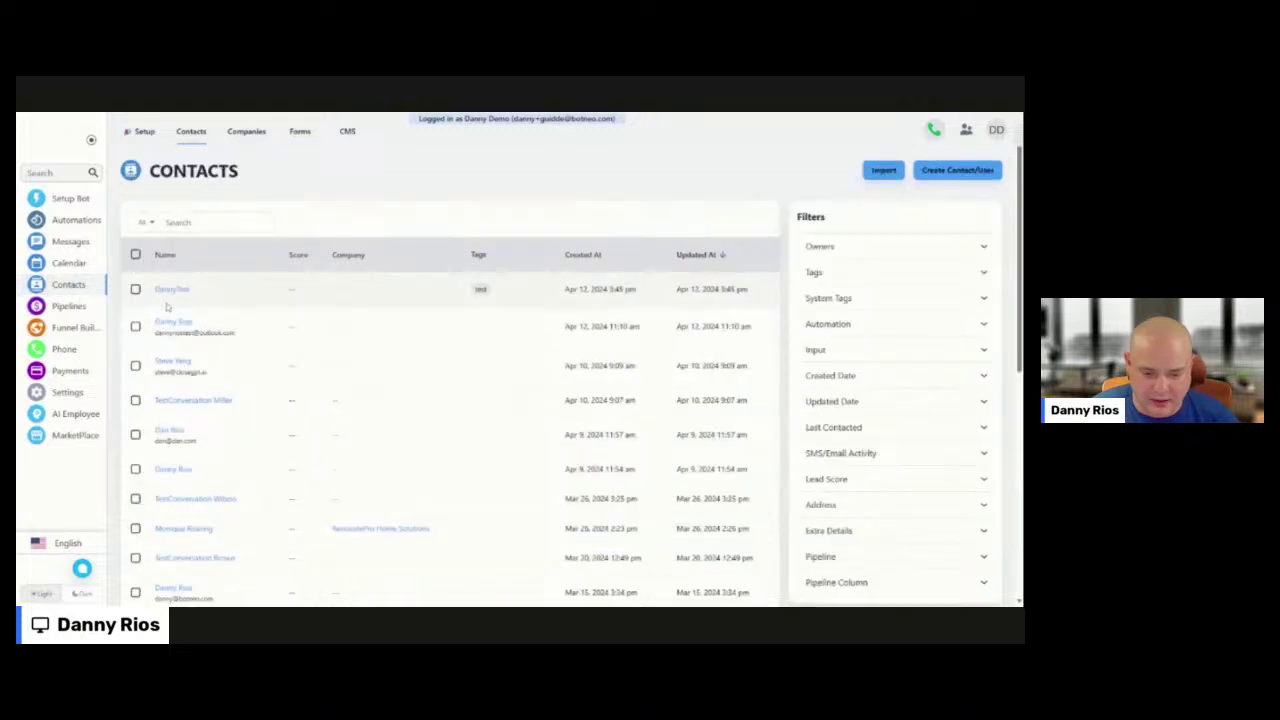
pyautogui.click(170, 290)
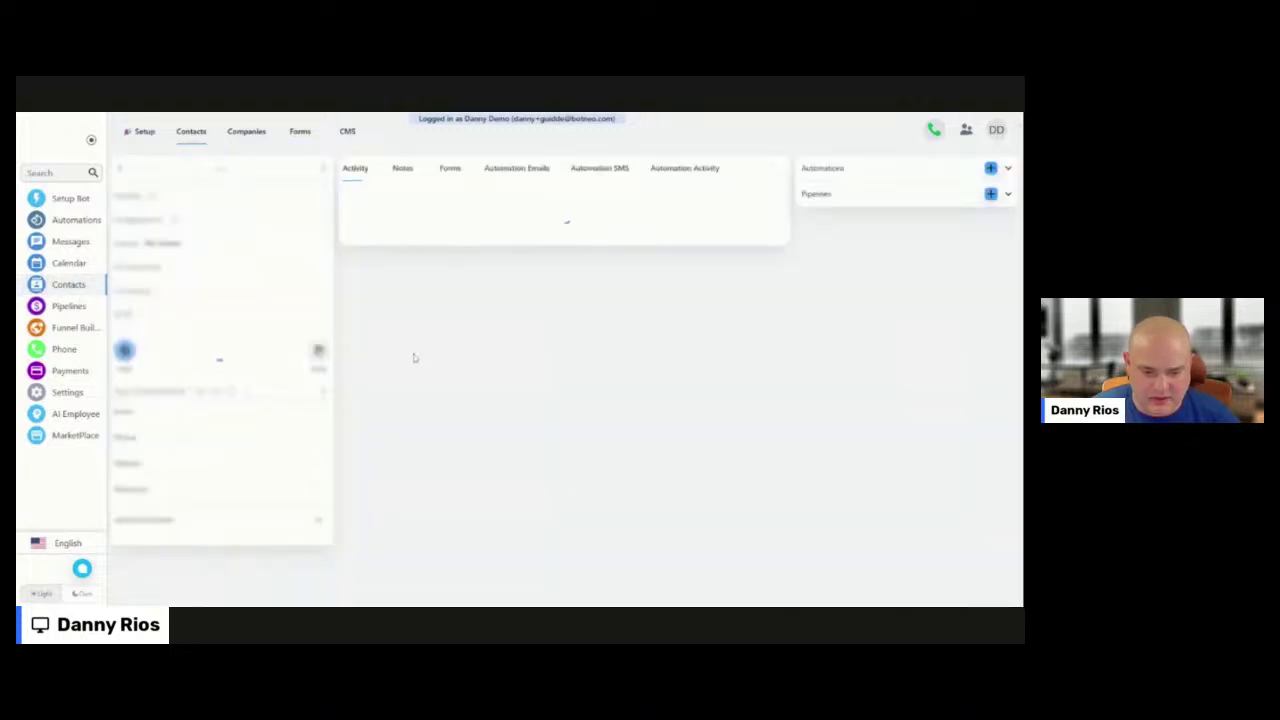
pyautogui.scroll(-2, 266, 420)
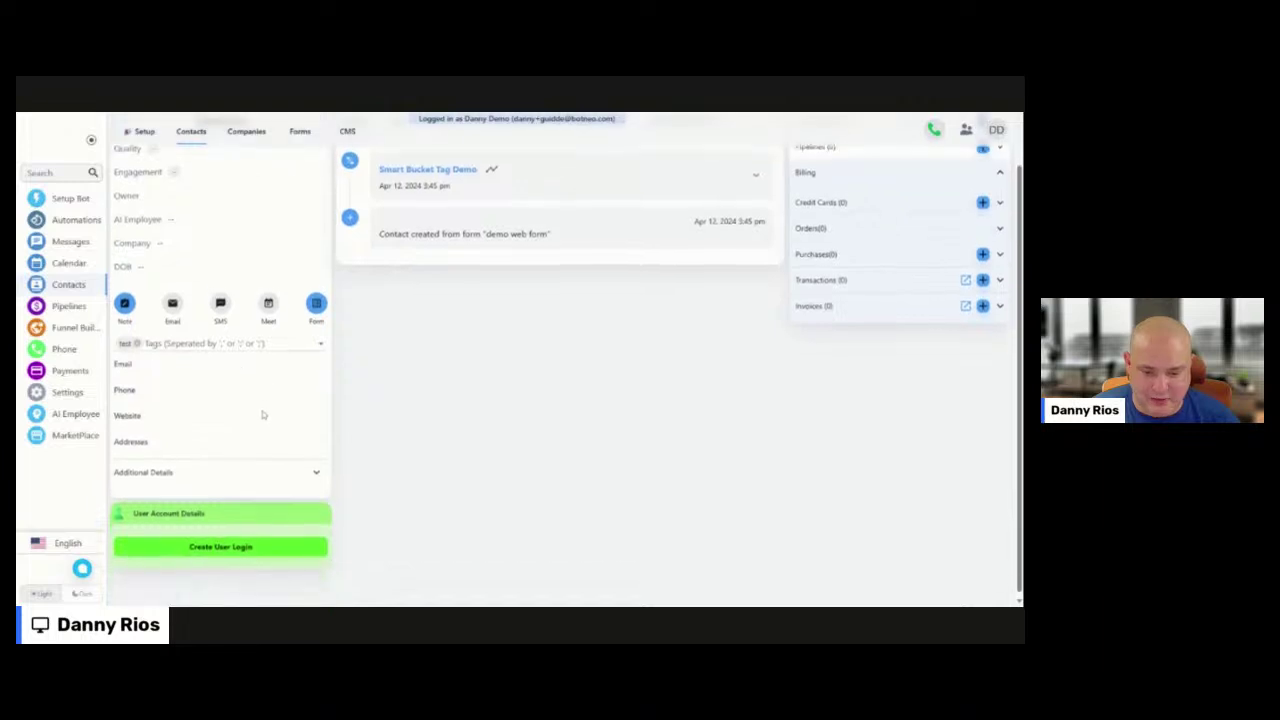
pyautogui.scroll(2, 232, 315)
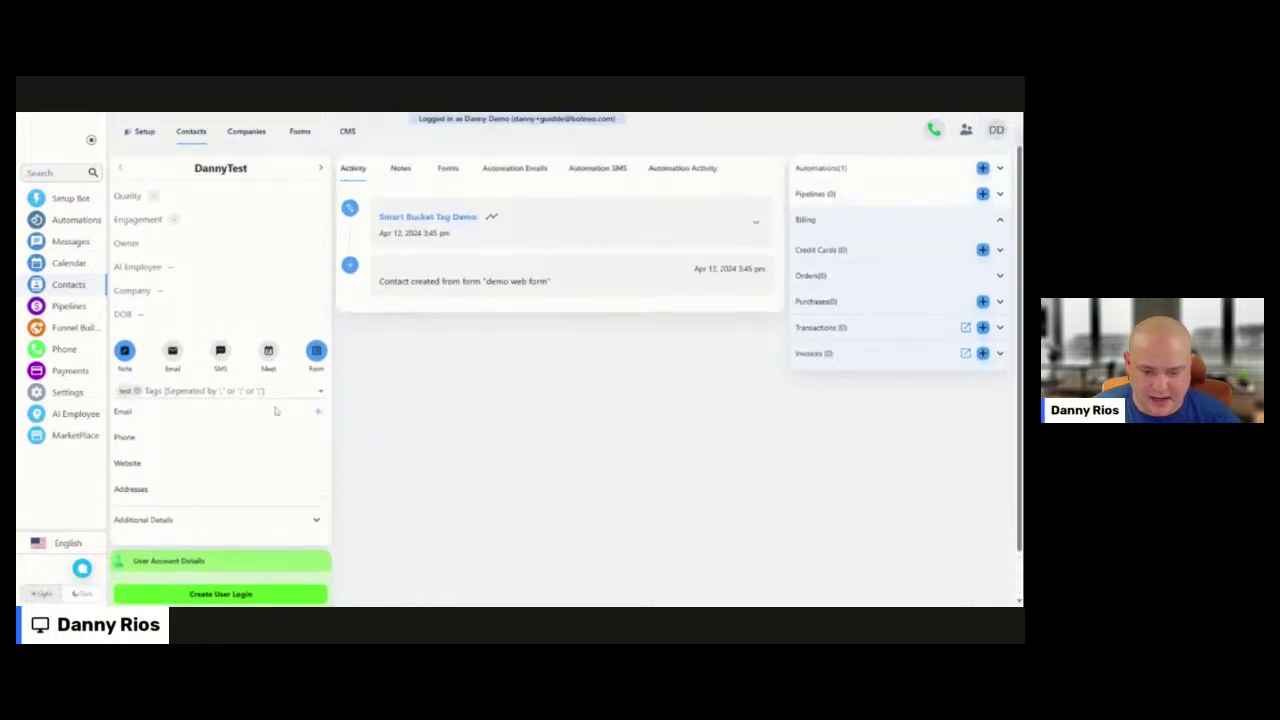
pyautogui.click(318, 418)
pyautogui.click(166, 428)
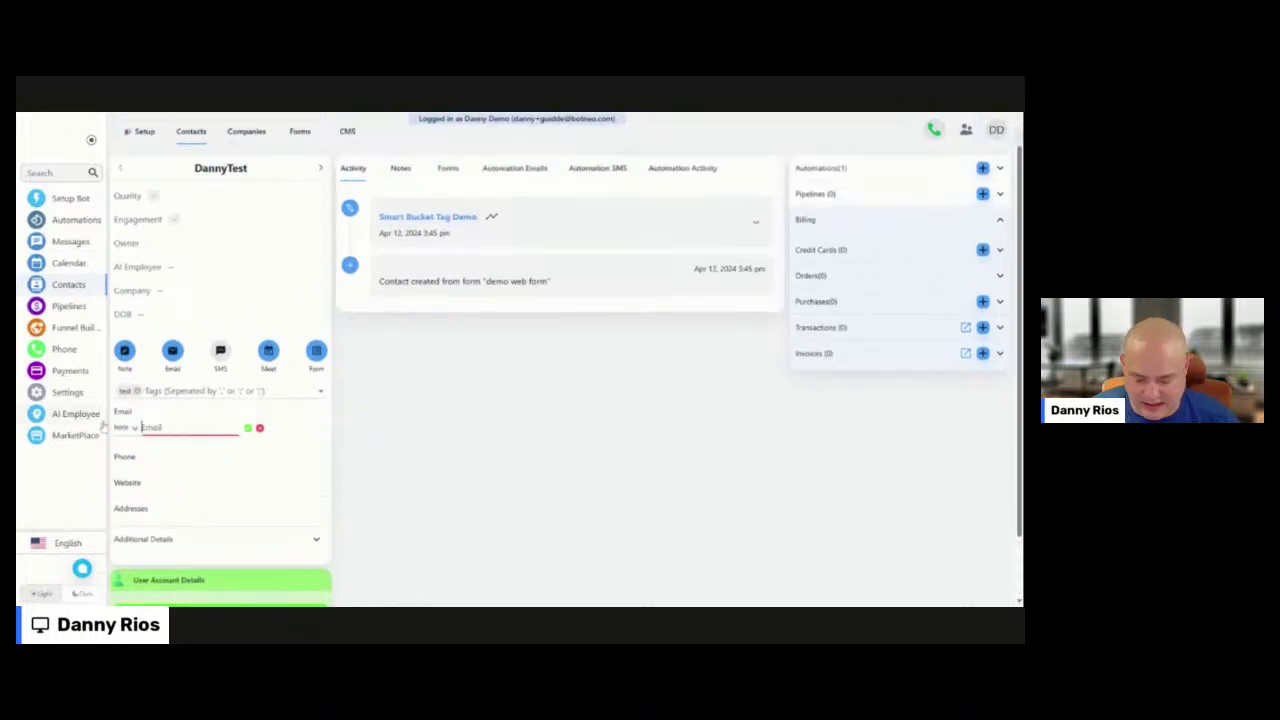
pyautogui.write('test.com')
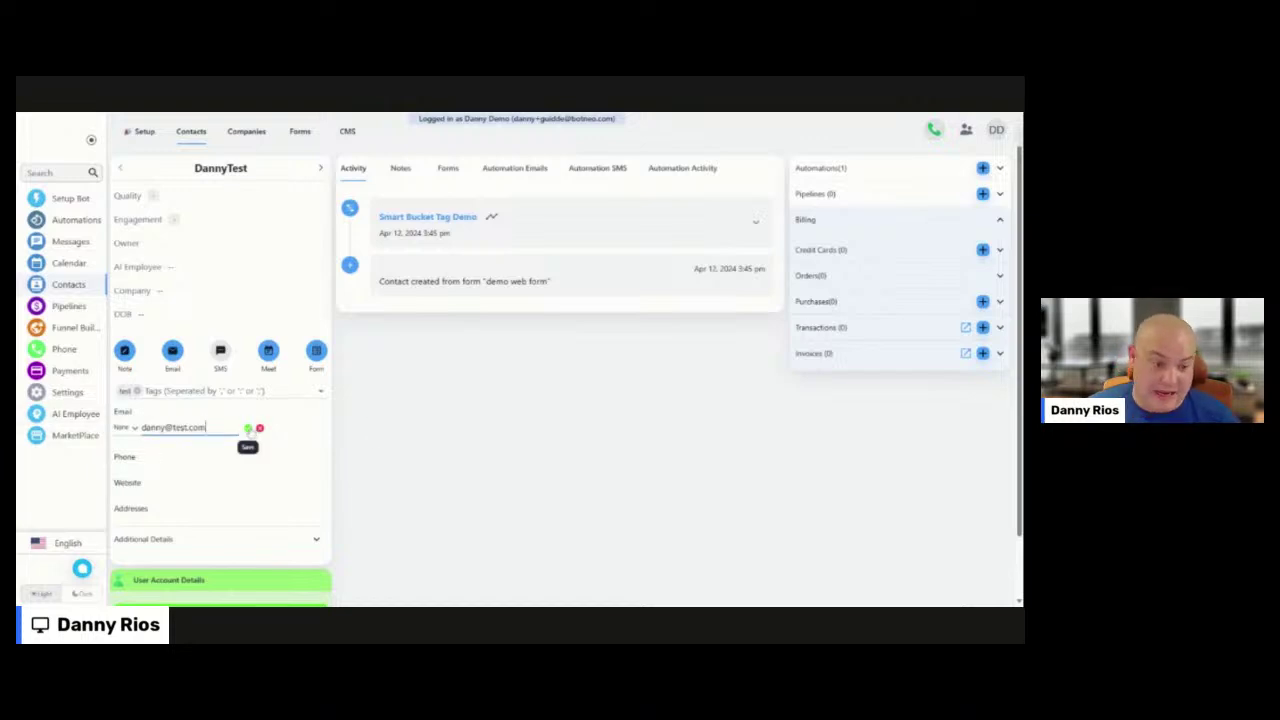
pyautogui.click(249, 429)
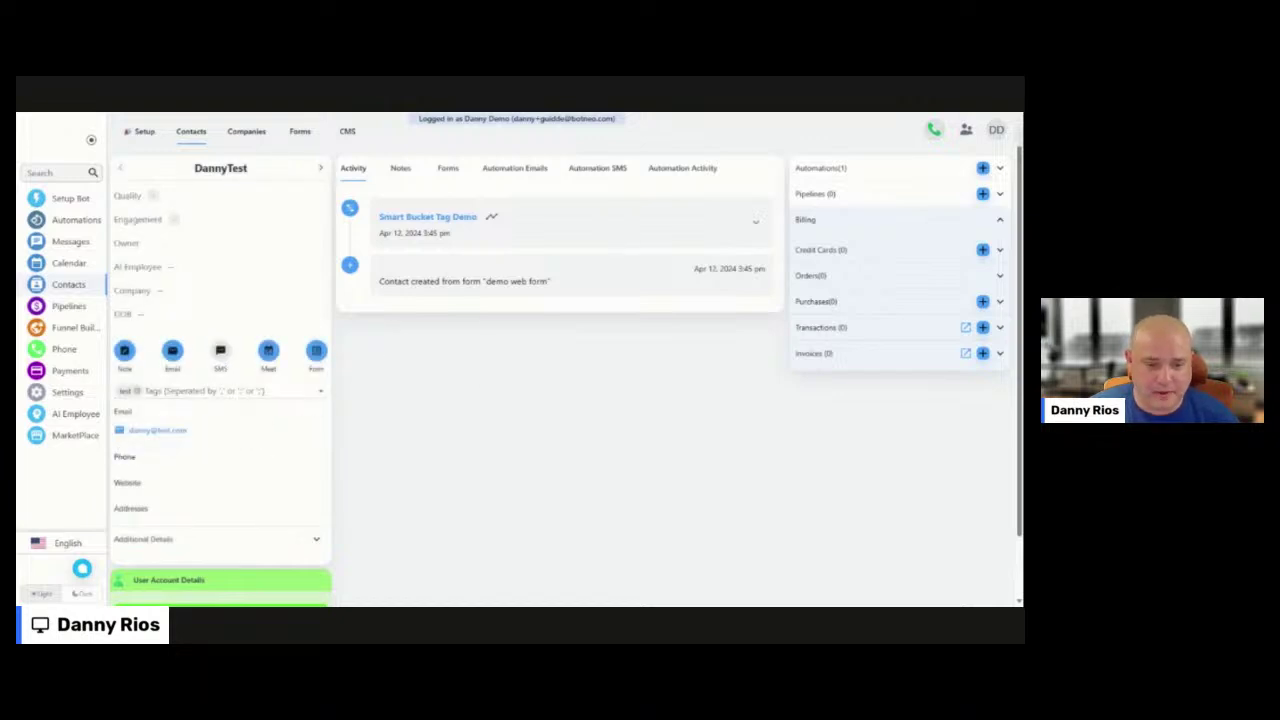
# Copy the share link of the Remove Tag Demo Example form from the custom forms list
pyautogui.click(62, 284)
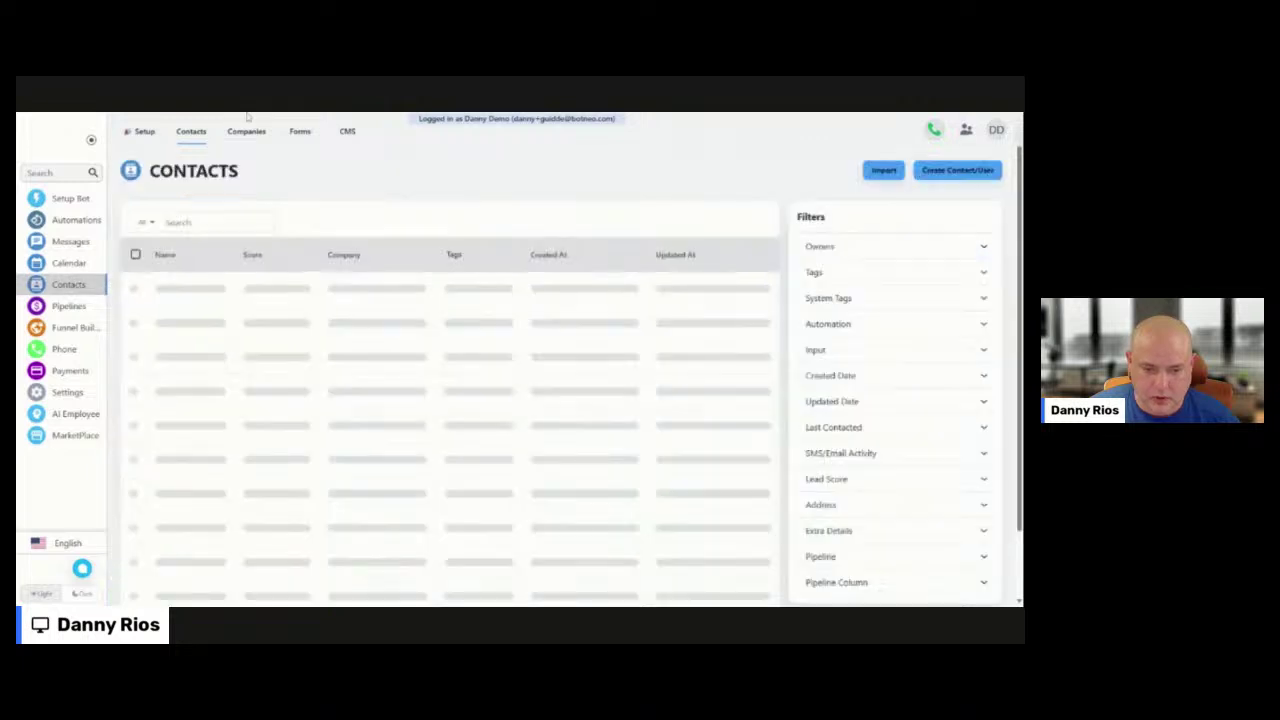
pyautogui.click(300, 132)
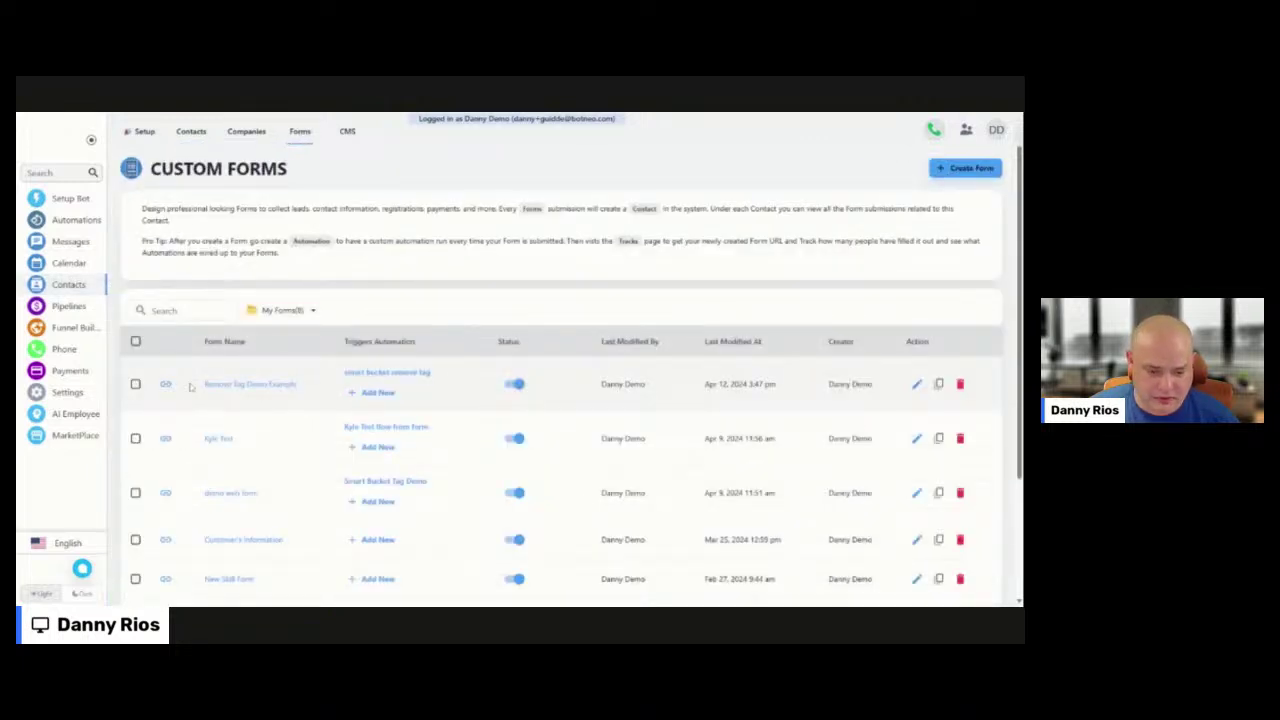
pyautogui.click(165, 385)
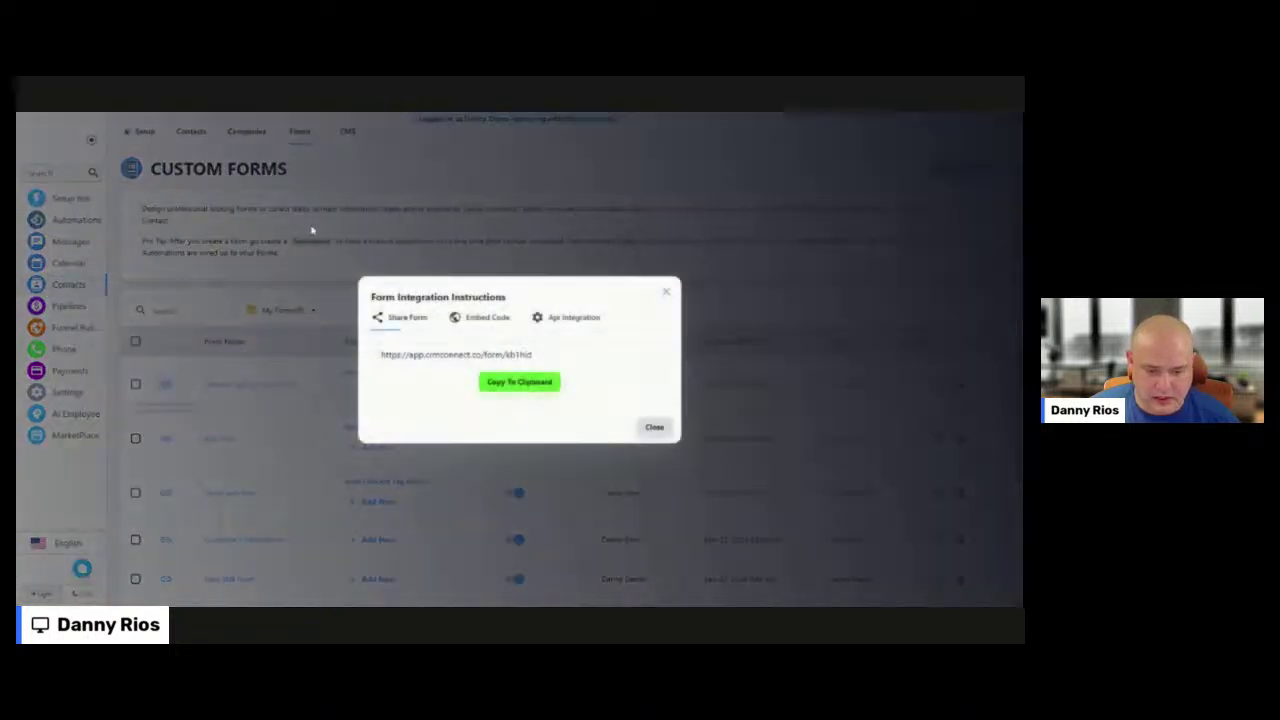
pyautogui.click(509, 381)
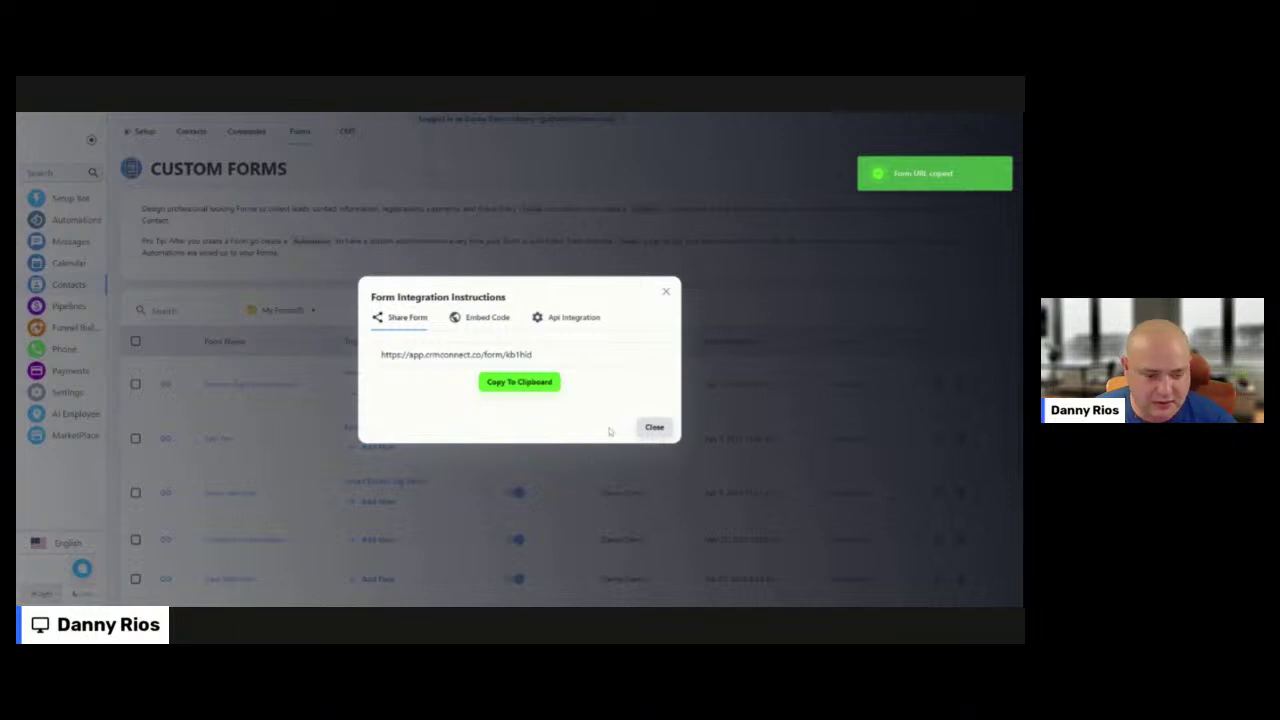
pyautogui.click(654, 427)
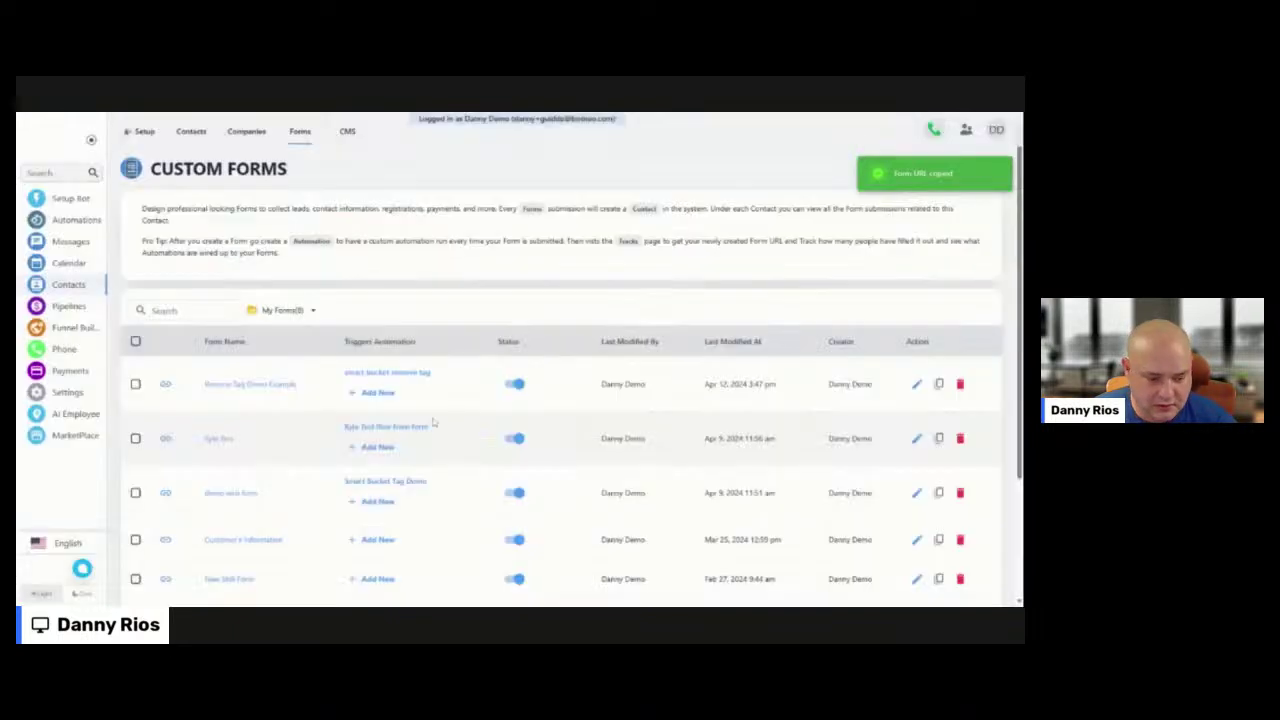
# Reopen the newest test contact and save a corrected phone number on its record
pyautogui.click(70, 285)
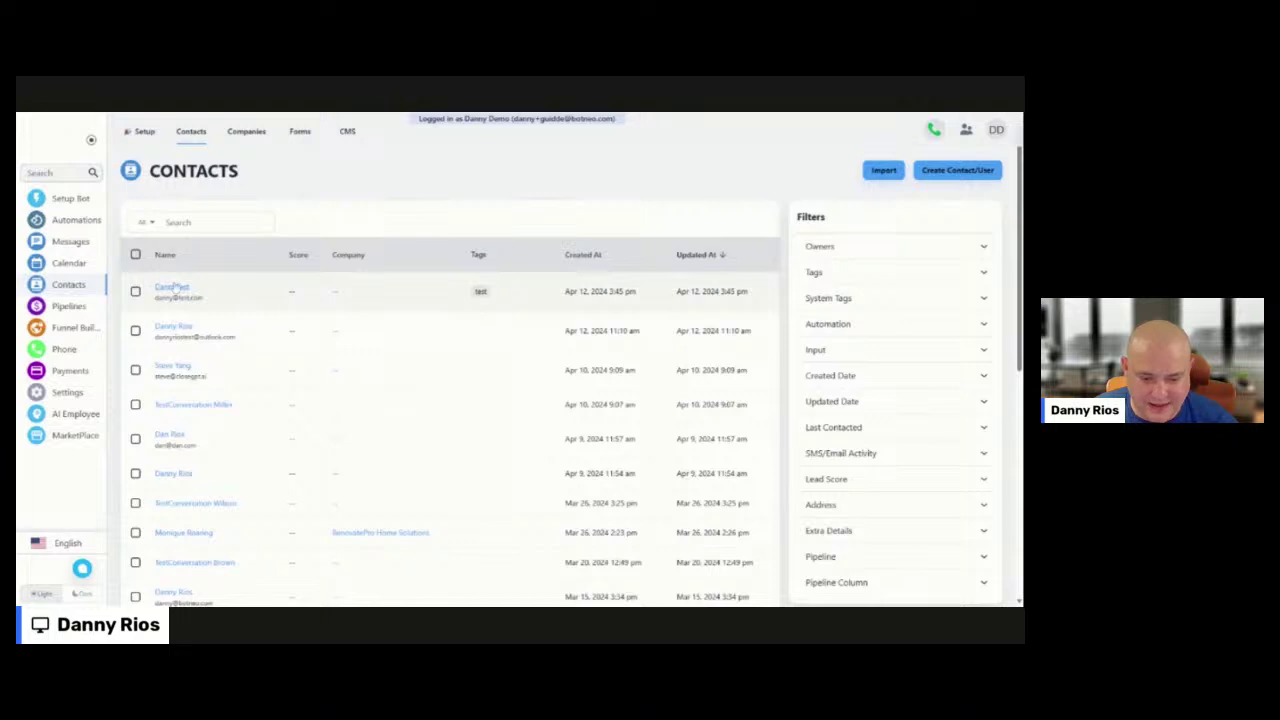
pyautogui.click(176, 288)
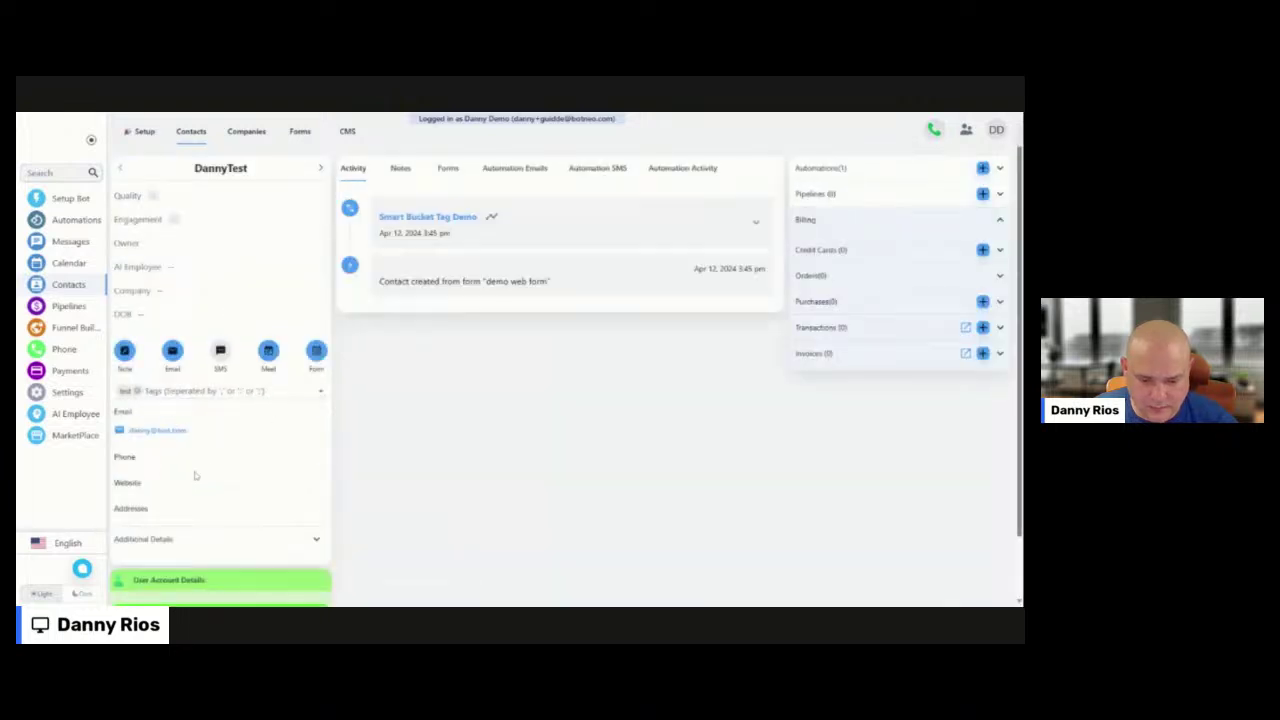
pyautogui.click(315, 460)
pyautogui.hotkey('ctrl', 'v')
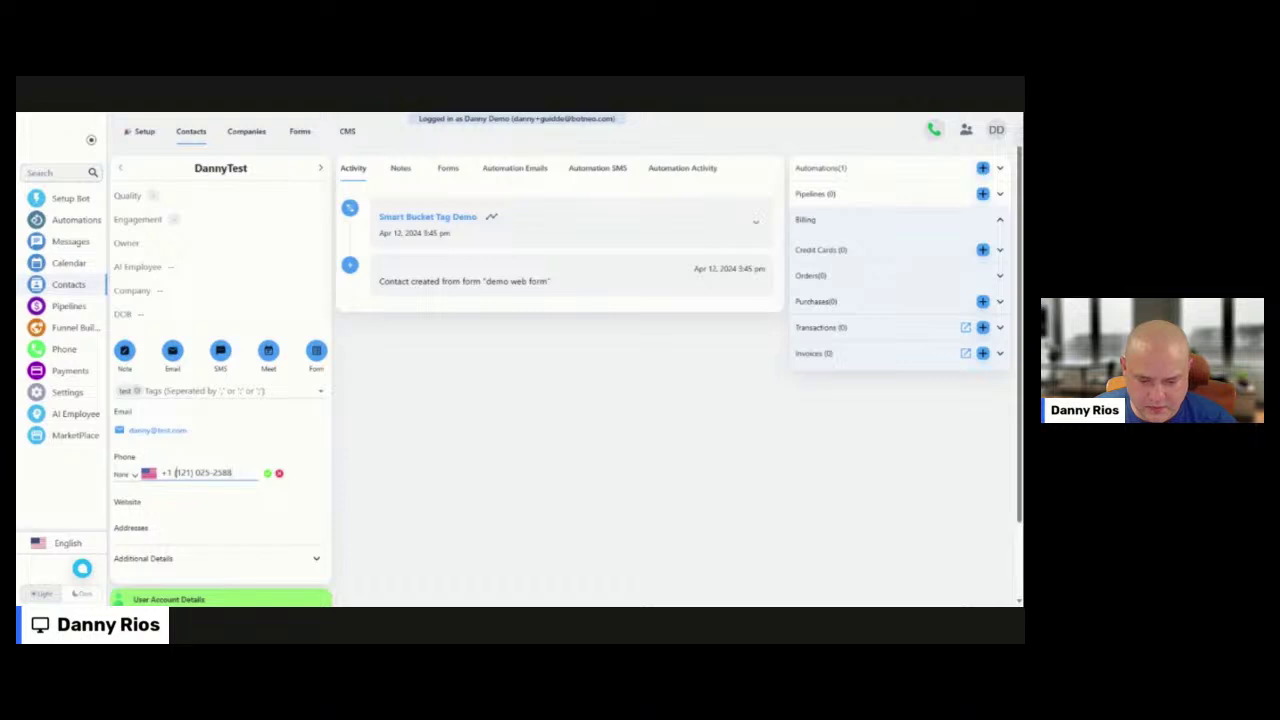
pyautogui.press('BackSpace')
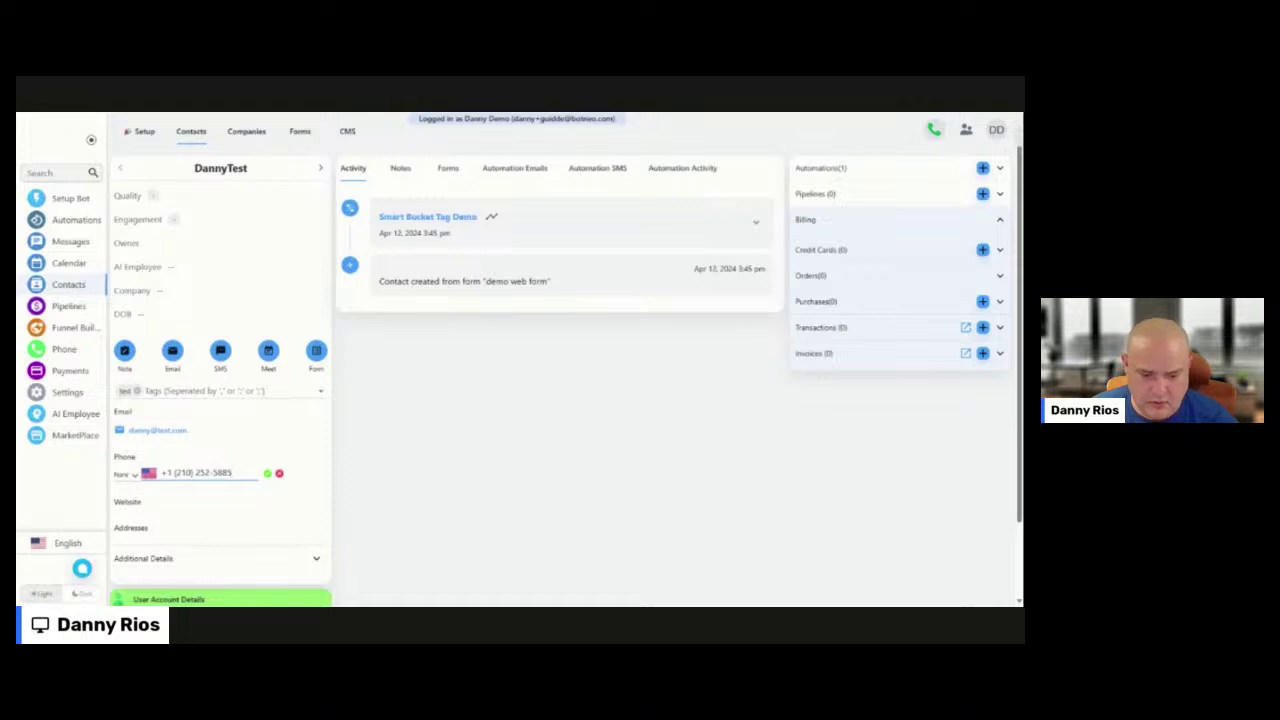
pyautogui.click(267, 474)
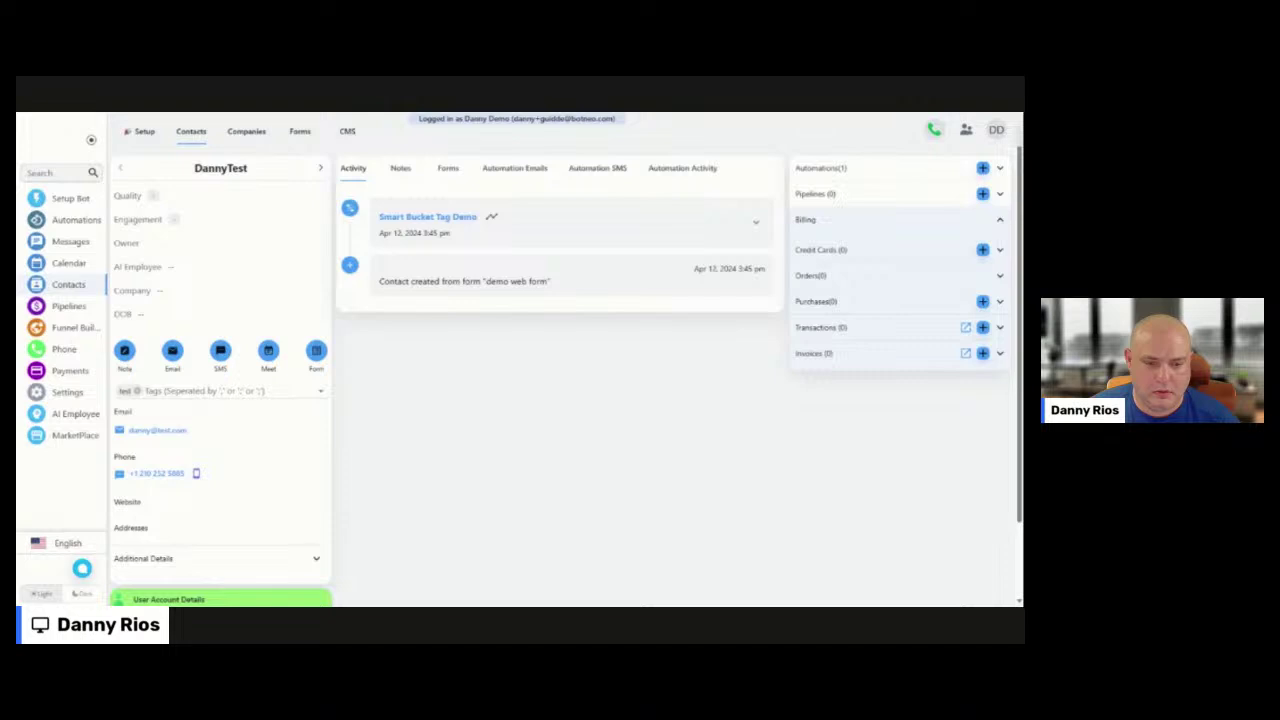
# Check the test contact's tags and activity after the form submission, and view all conversations in New Smart Bucket
pyautogui.click(47, 117)
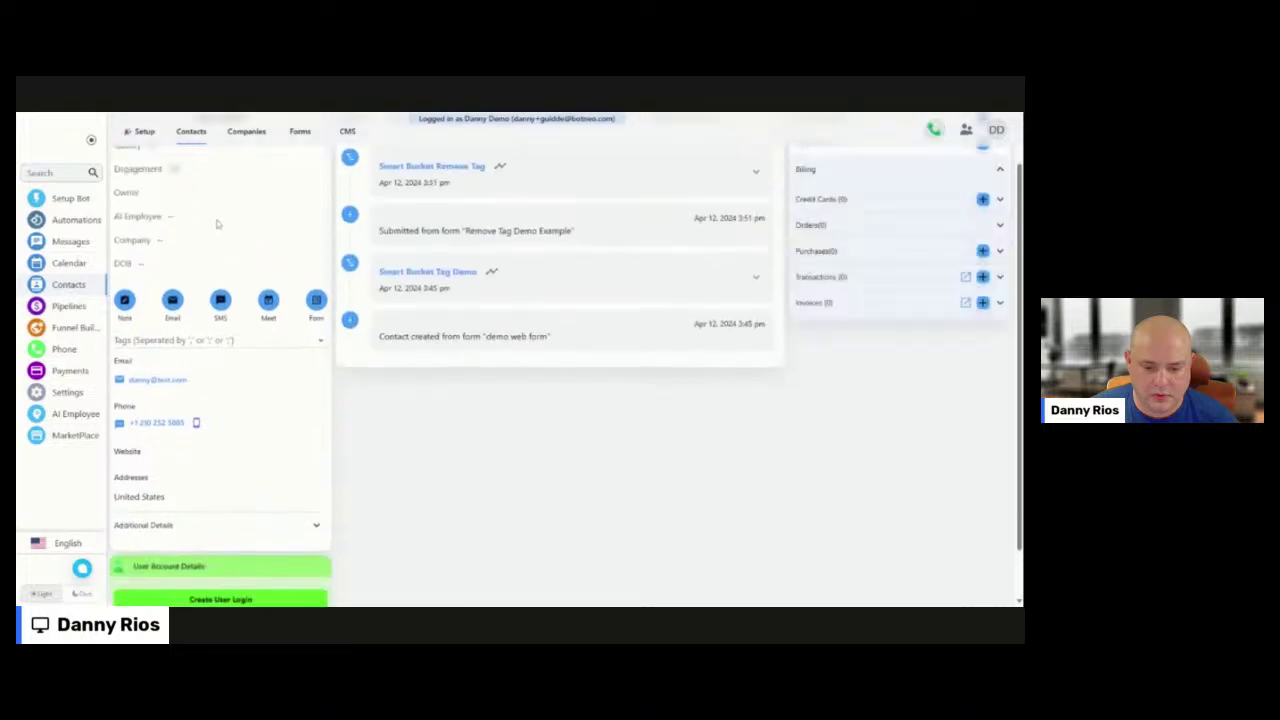
pyautogui.scroll(1, 217, 224)
pyautogui.scroll(1, 190, 434)
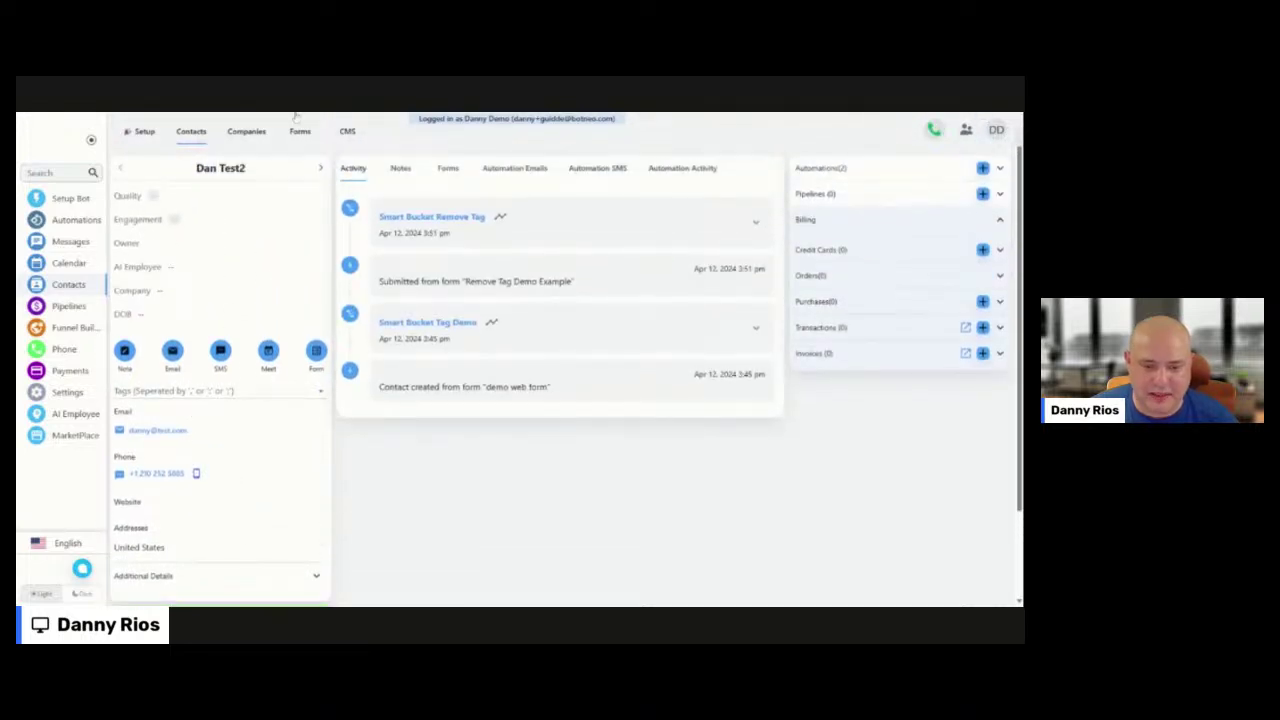
pyautogui.click(72, 241)
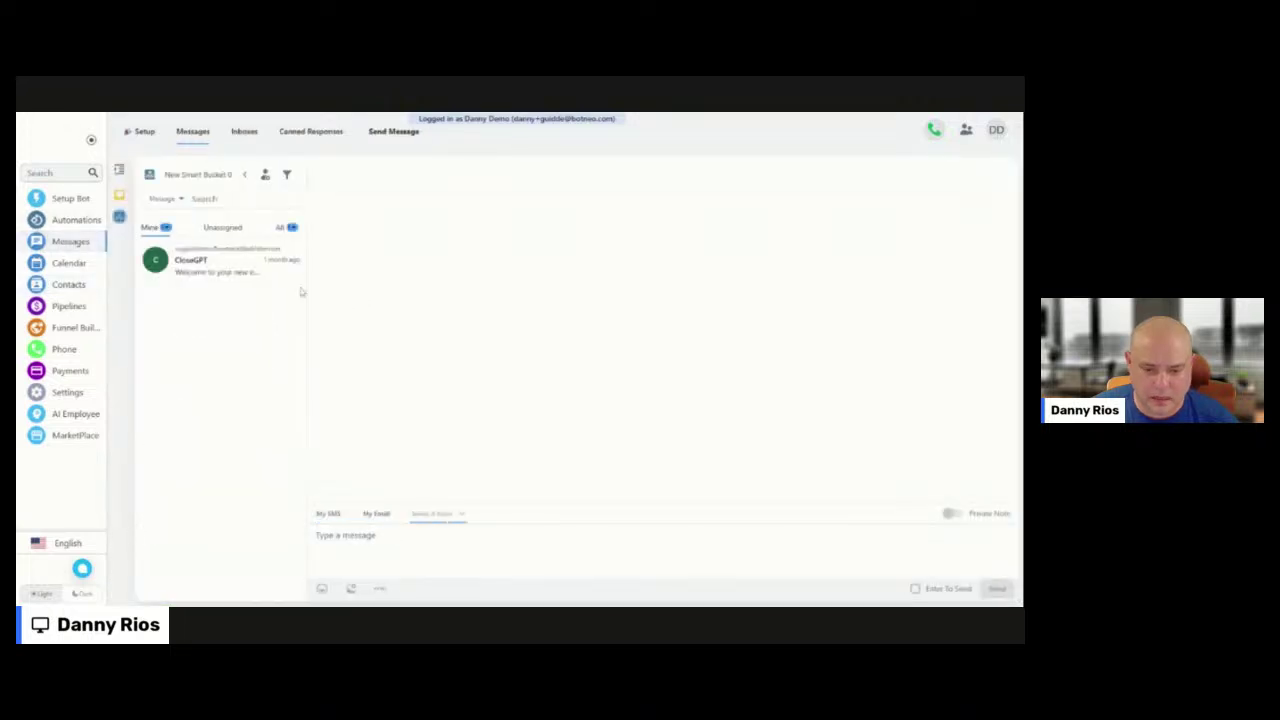
pyautogui.click(120, 216)
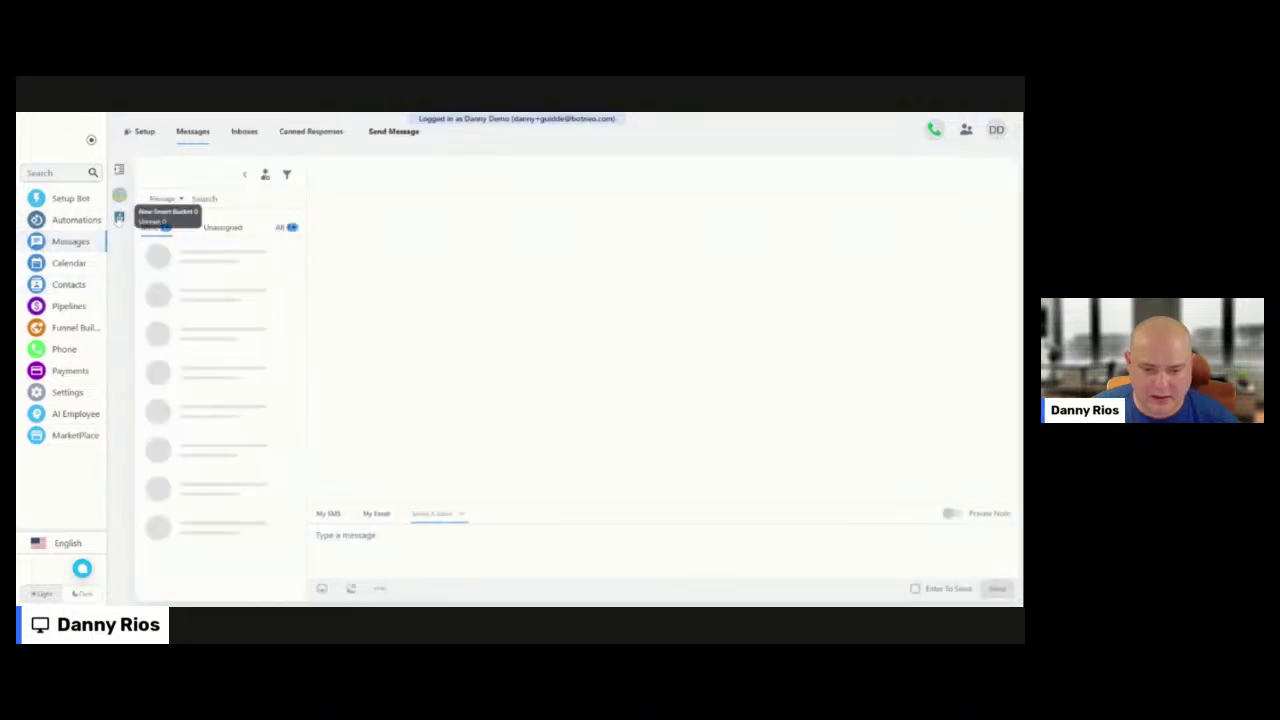
pyautogui.click(287, 228)
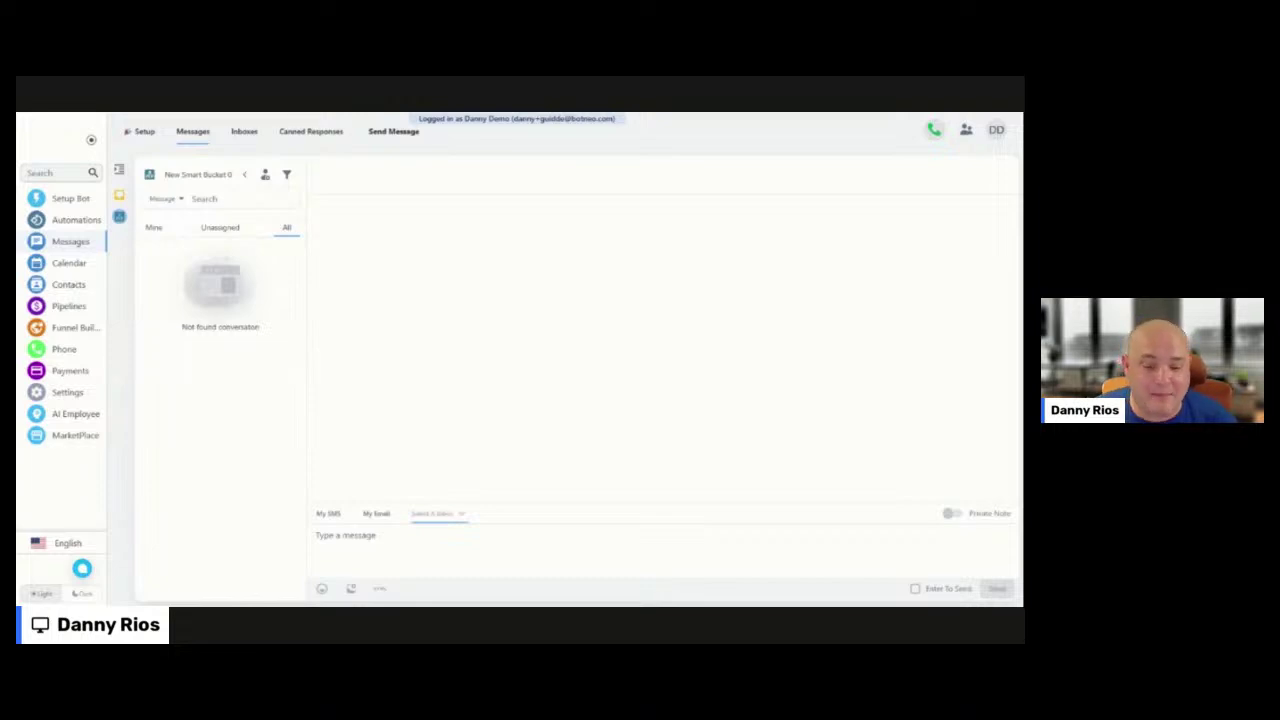
# Reopen the test contact from the contacts list and add the existing tag test to it
pyautogui.click(50, 289)
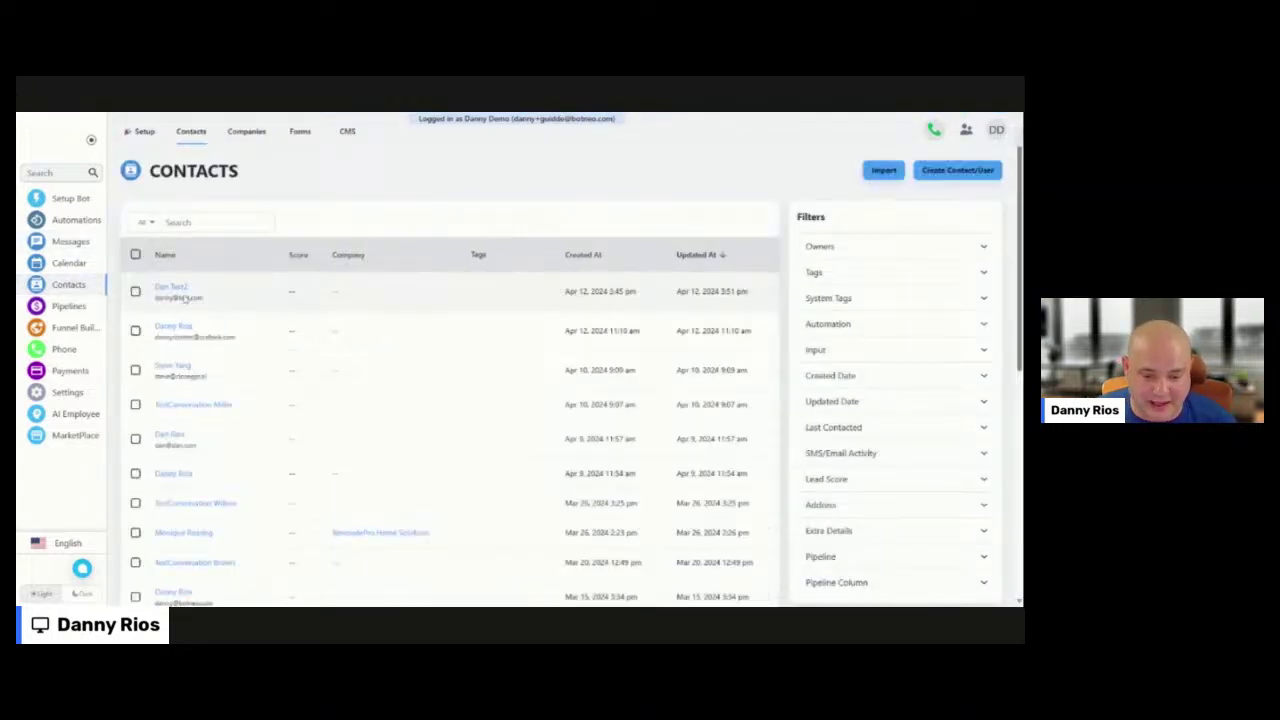
pyautogui.click(183, 292)
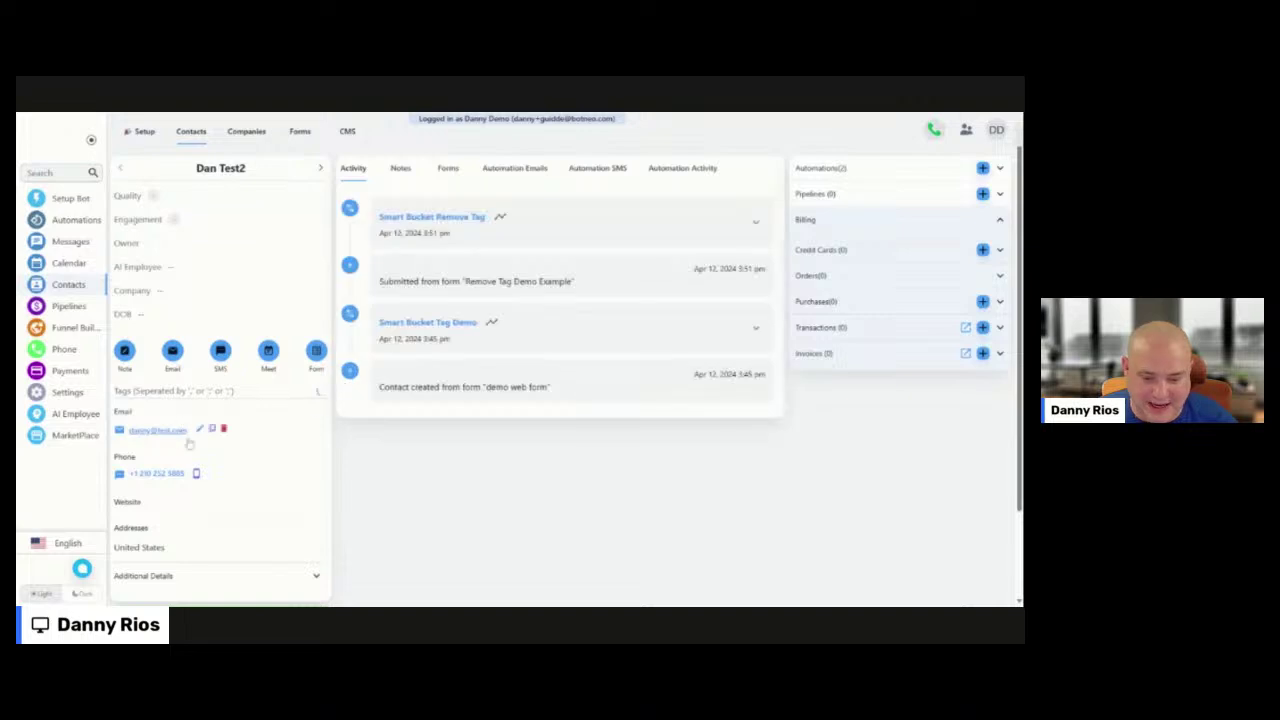
pyautogui.scroll(-1, 189, 443)
pyautogui.scroll(1, 174, 421)
pyautogui.click(232, 391)
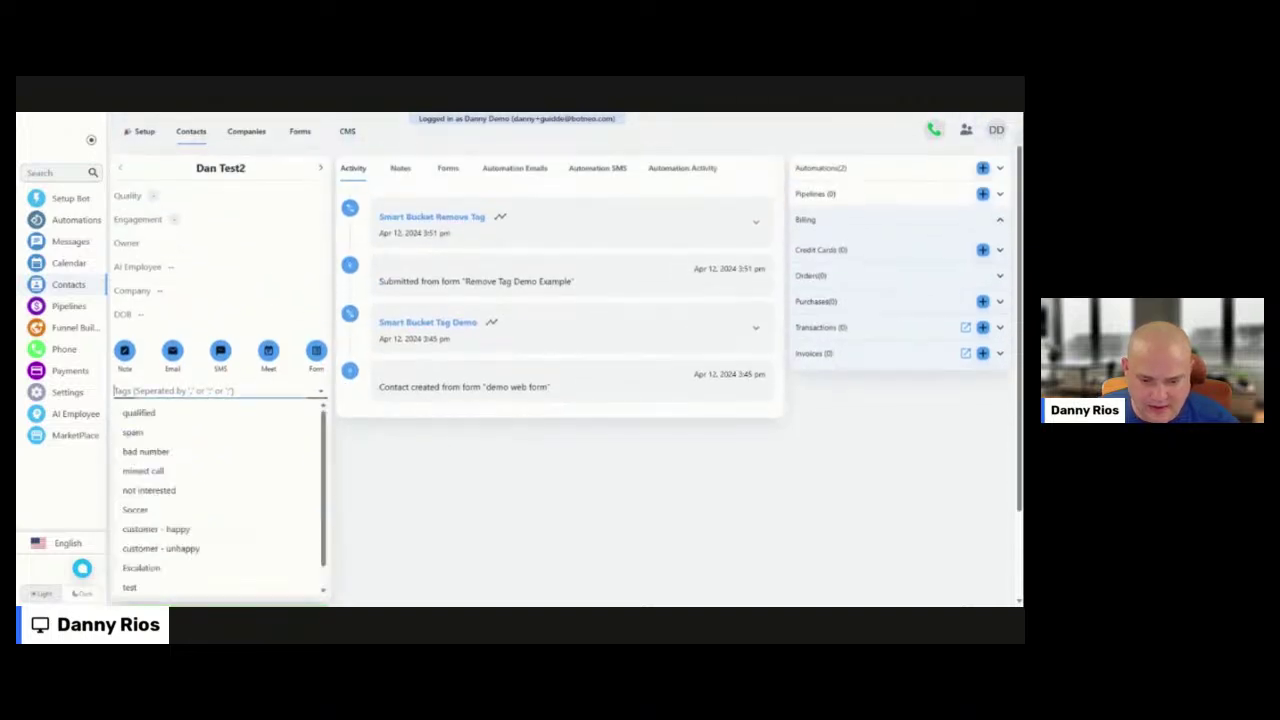
pyautogui.write('tes')
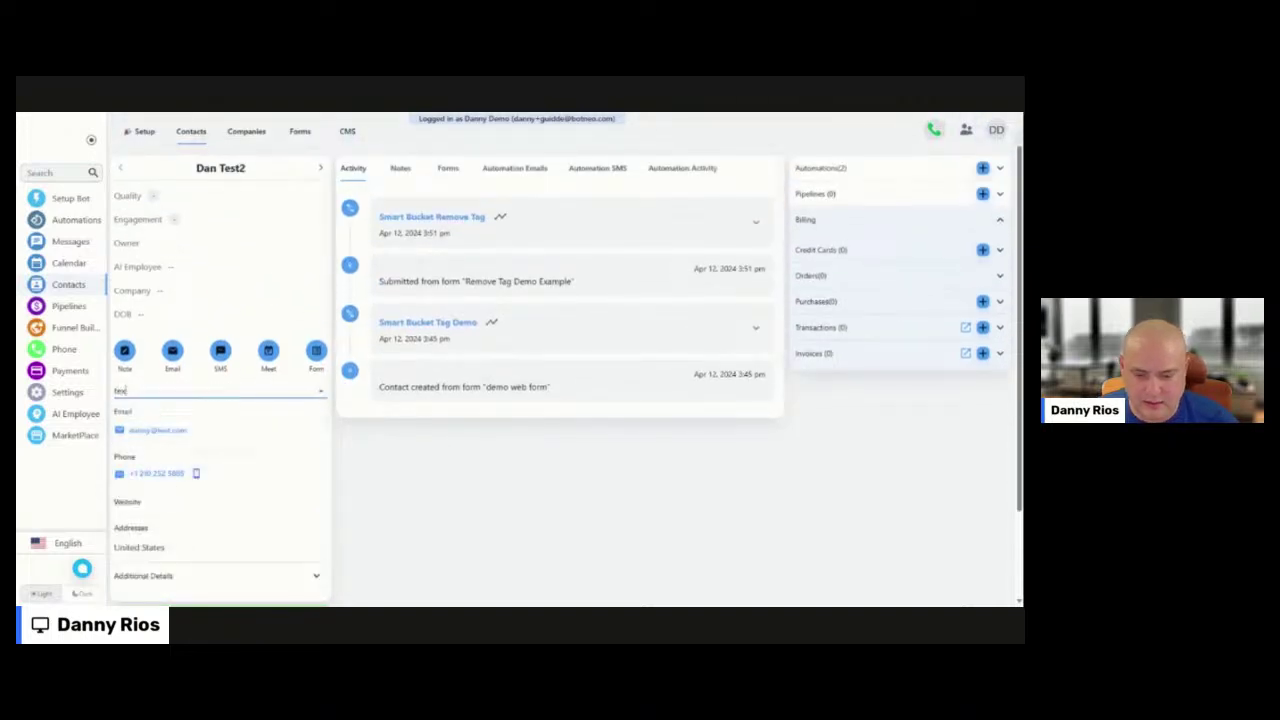
pyautogui.write('t')
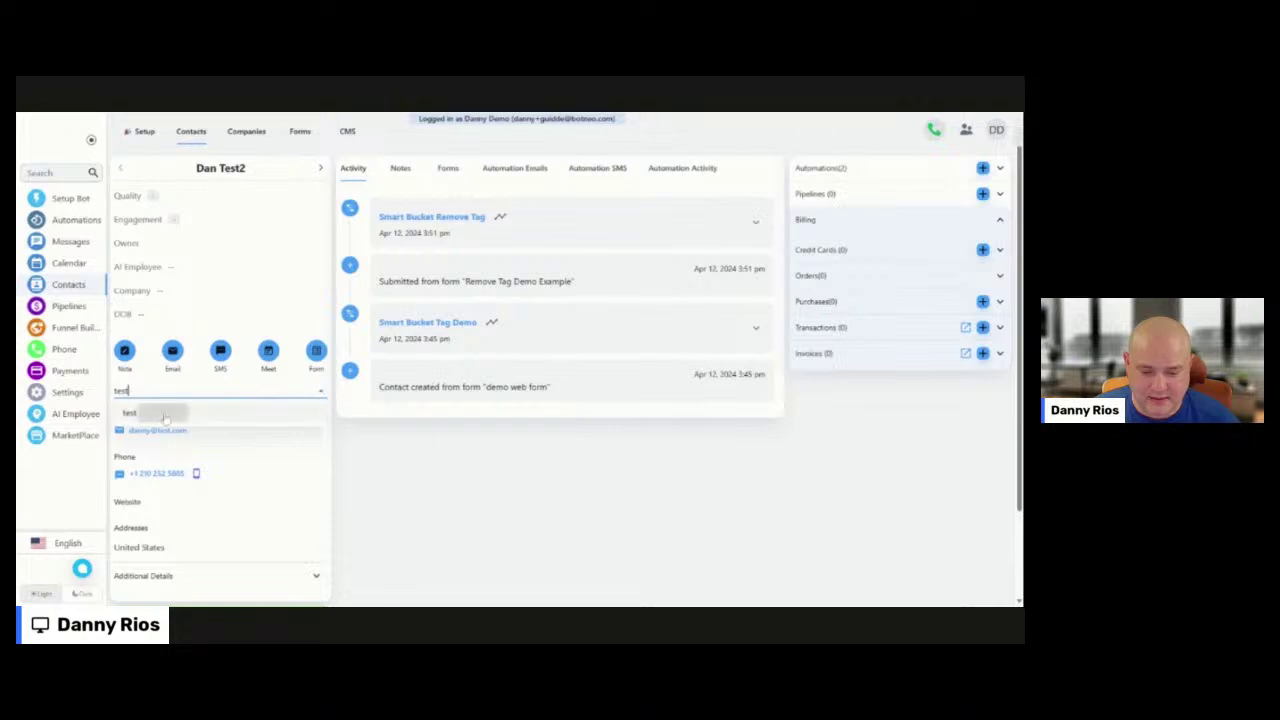
pyautogui.click(163, 414)
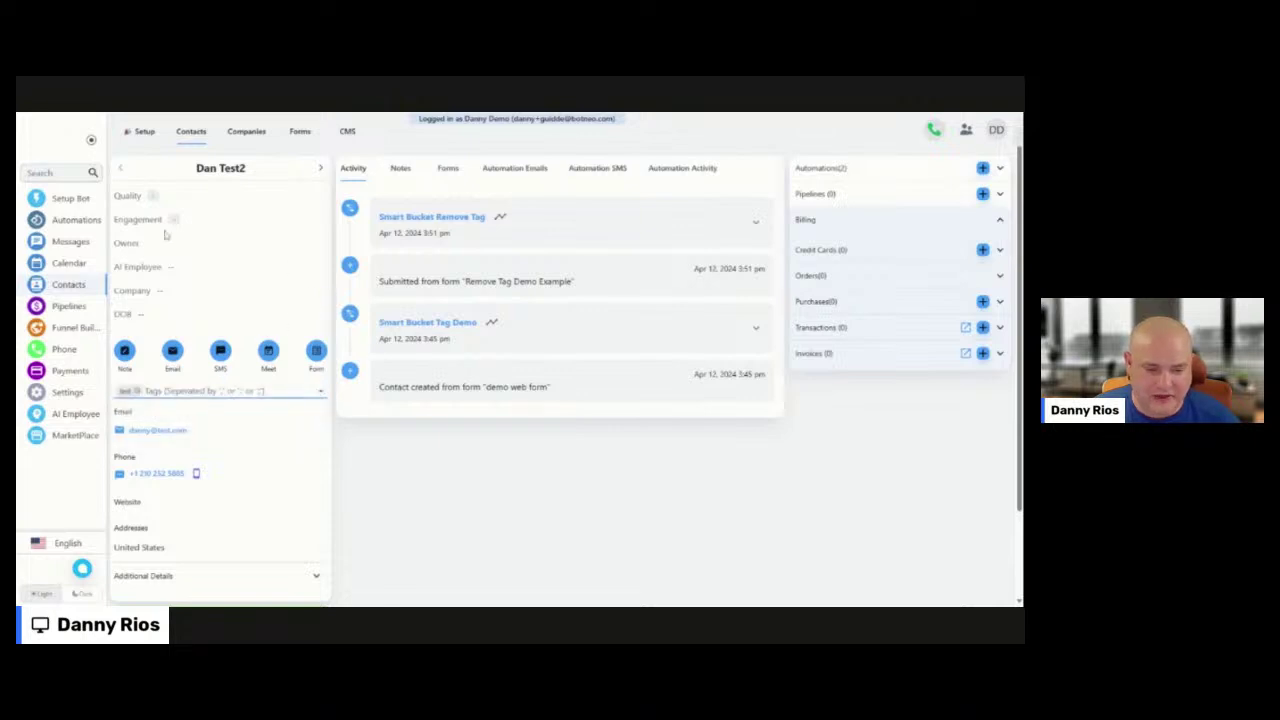
# Open the retagged contact's conversation in New Smart Bucket
pyautogui.click(70, 242)
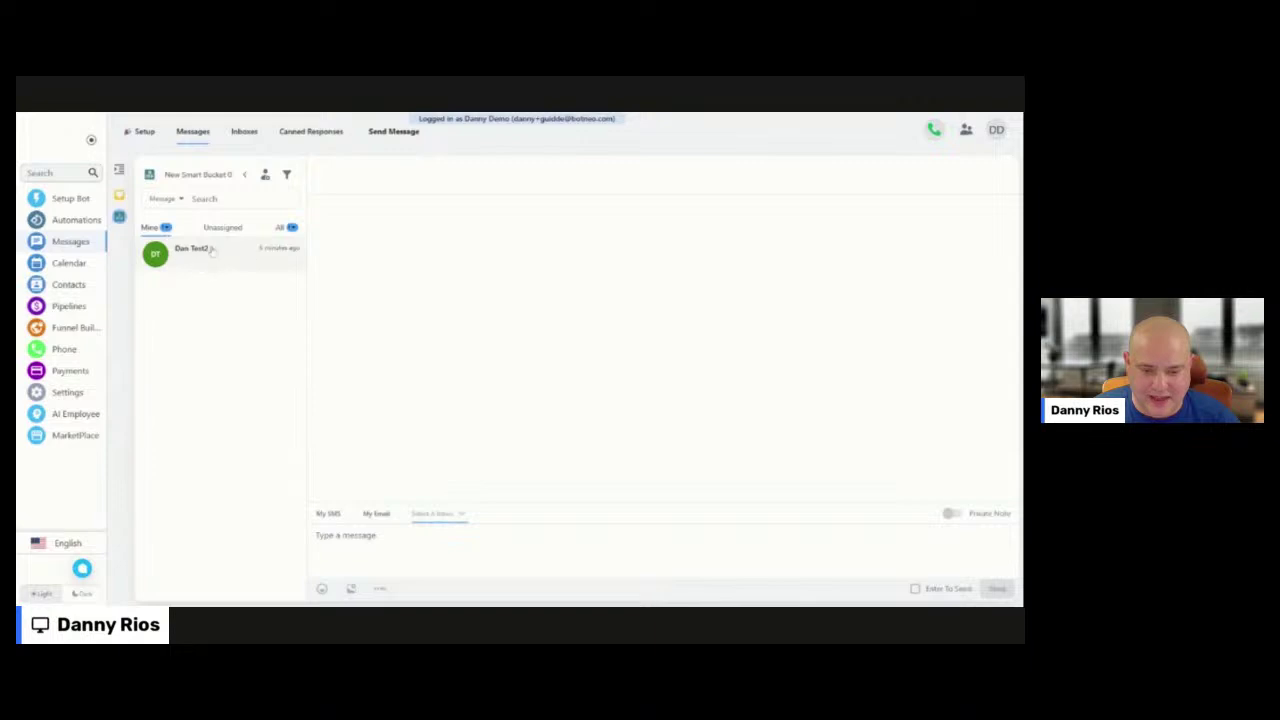
pyautogui.click(286, 227)
pyautogui.click(224, 258)
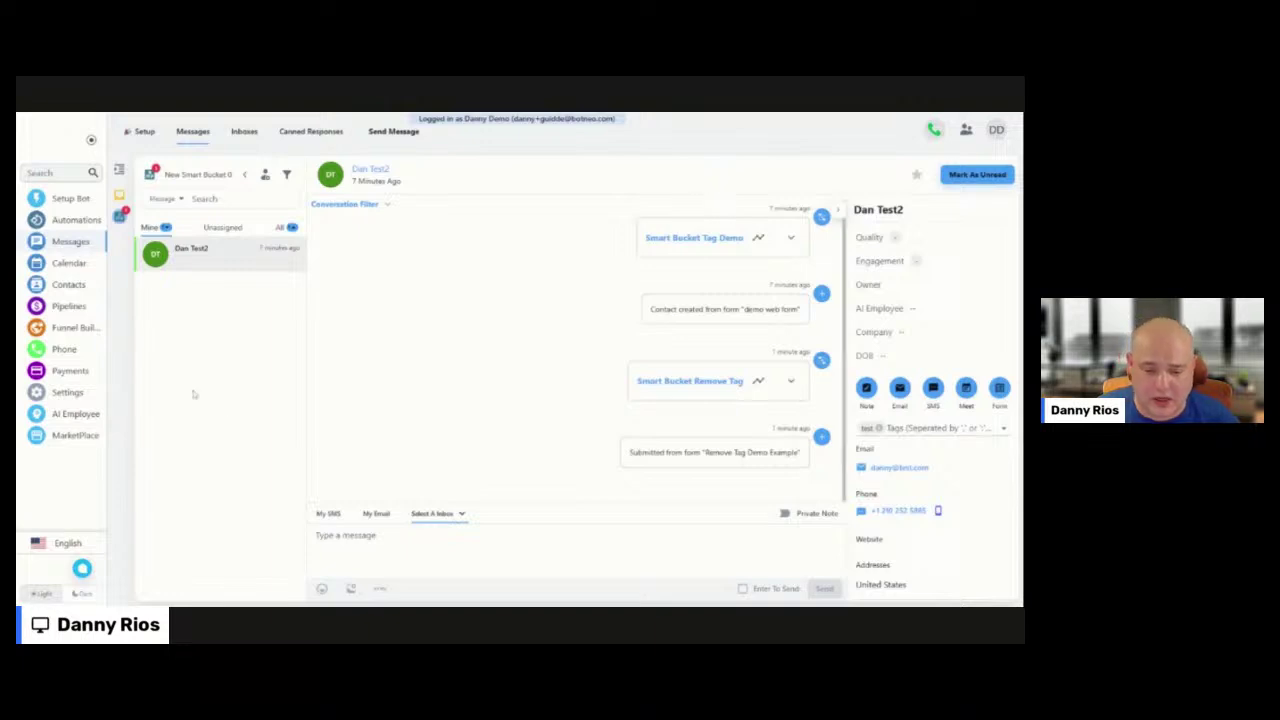
# Open the chat settings for messages and start a new quick action titled Remove
pyautogui.click(78, 400)
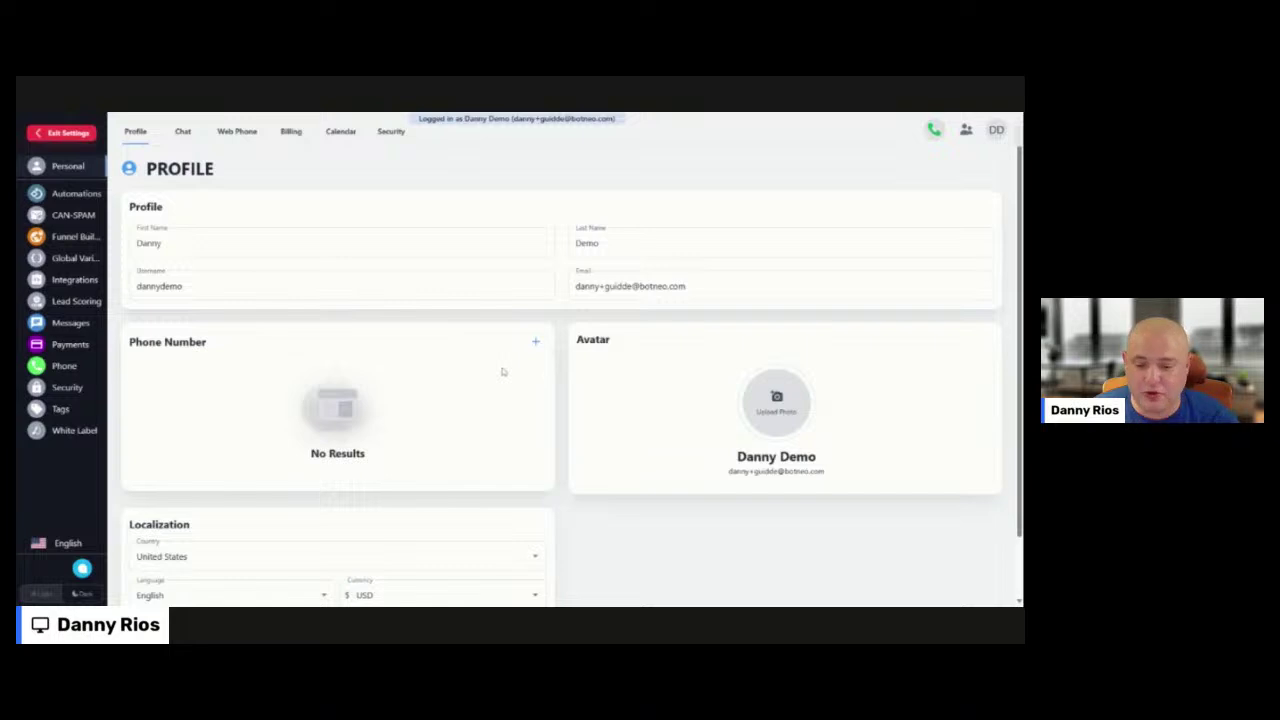
pyautogui.click(60, 324)
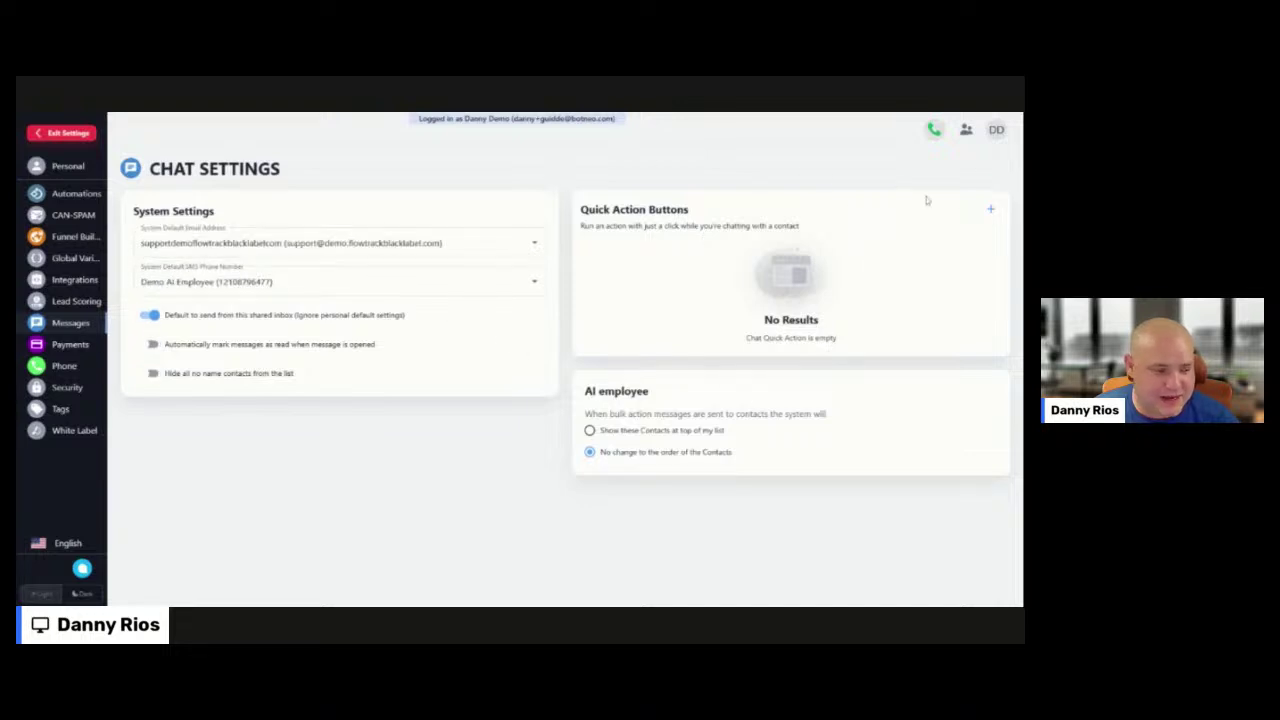
pyautogui.click(991, 212)
pyautogui.click(512, 319)
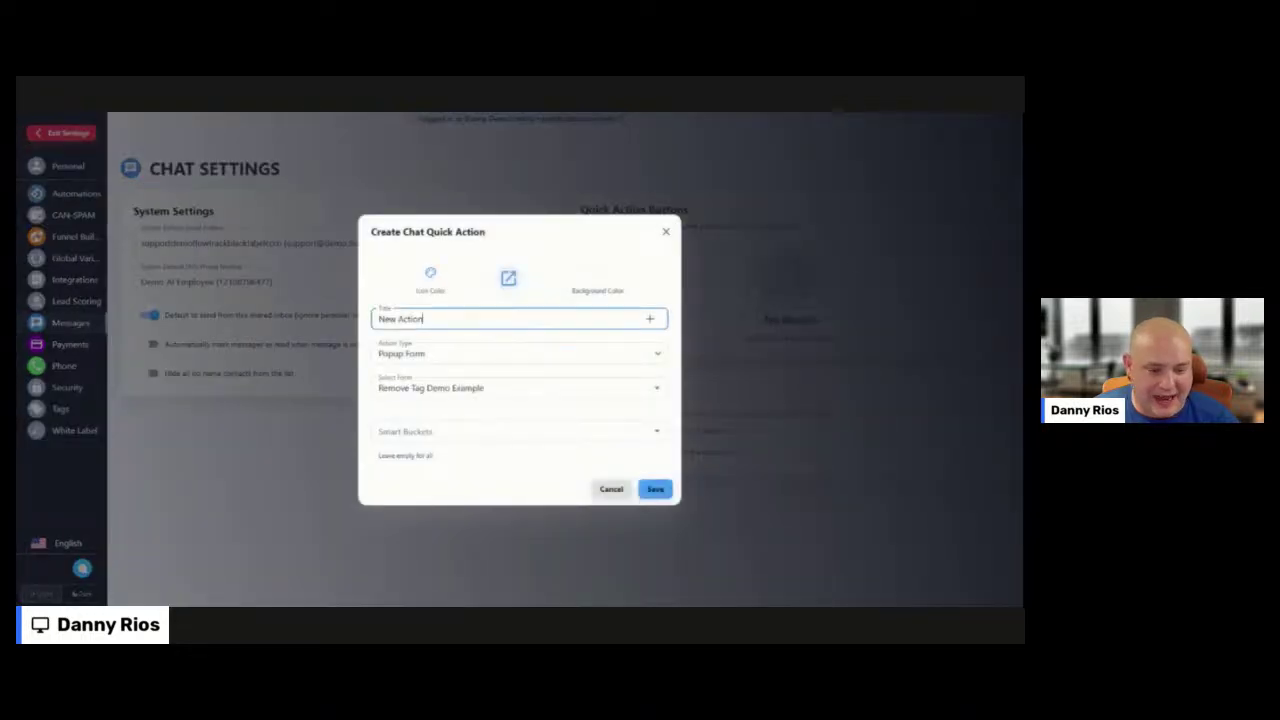
pyautogui.hotkey('ctrl', 'a')
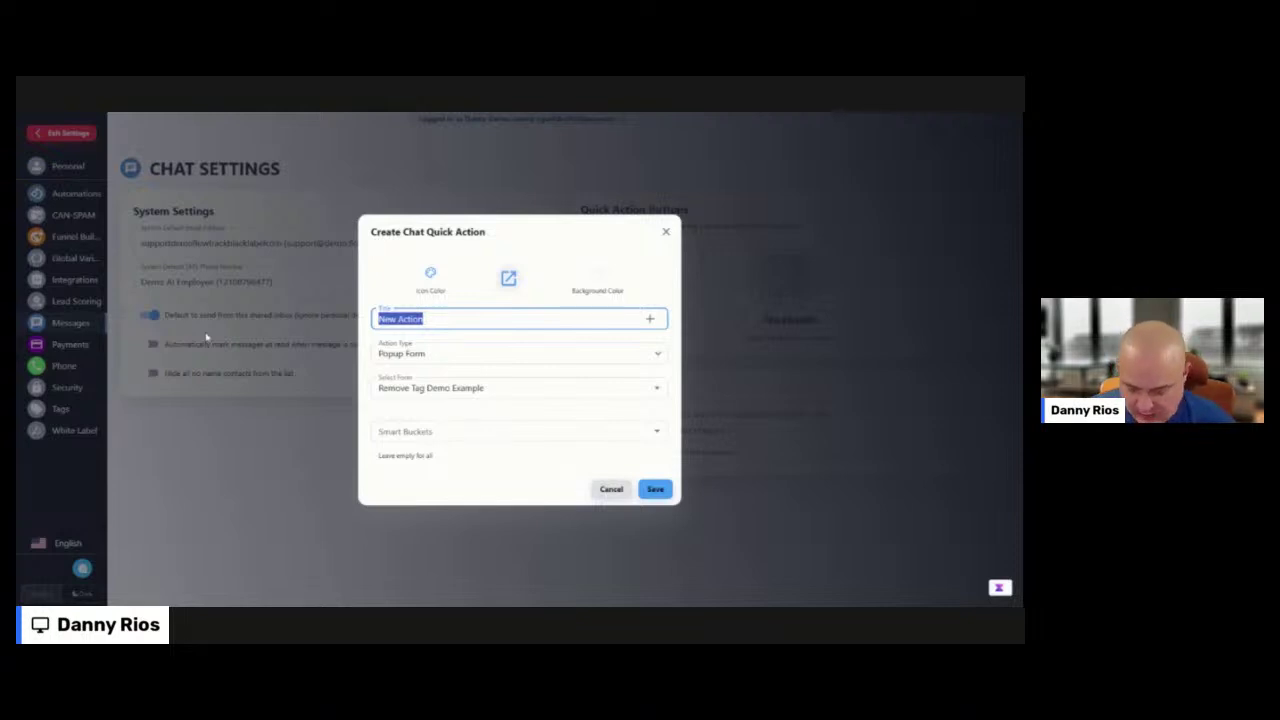
pyautogui.write('REmove')
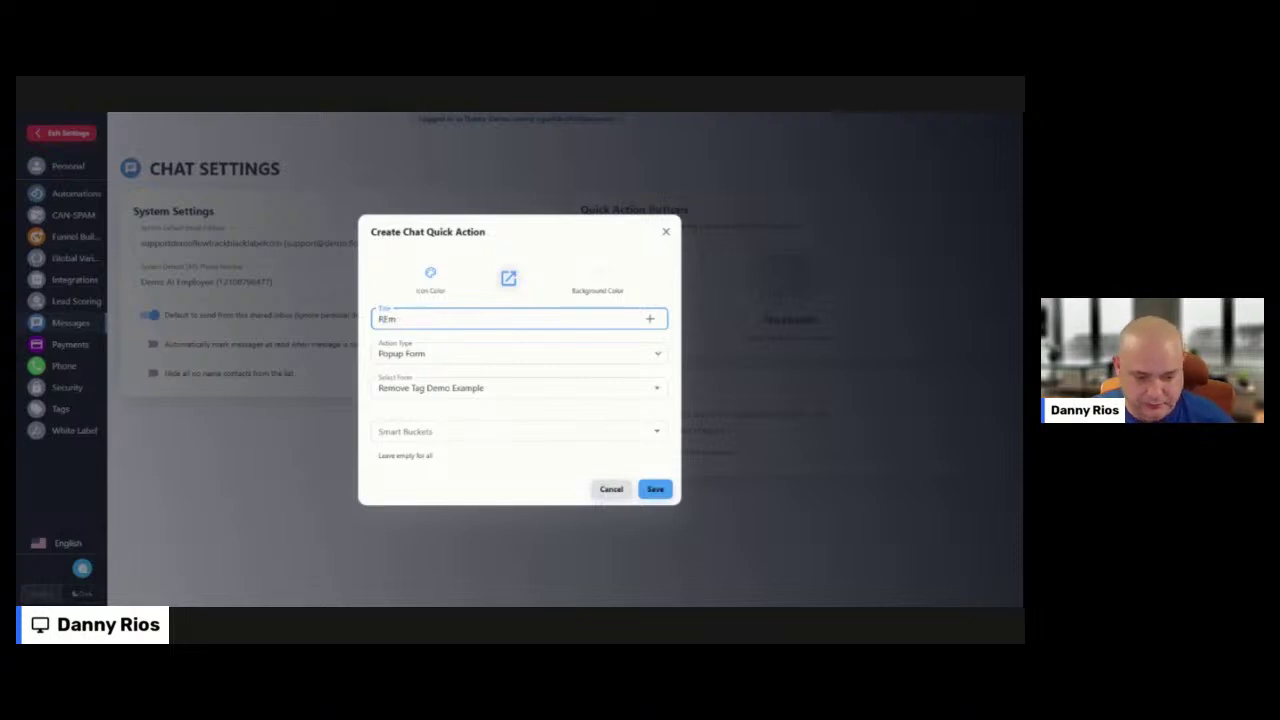
pyautogui.press('BackSpace')
pyautogui.press('BackSpace')
pyautogui.write('emove')
# Set the quick action's type to Remove Tag with the tag test, and restrict it to New Smart Bucket
pyautogui.click(436, 353)
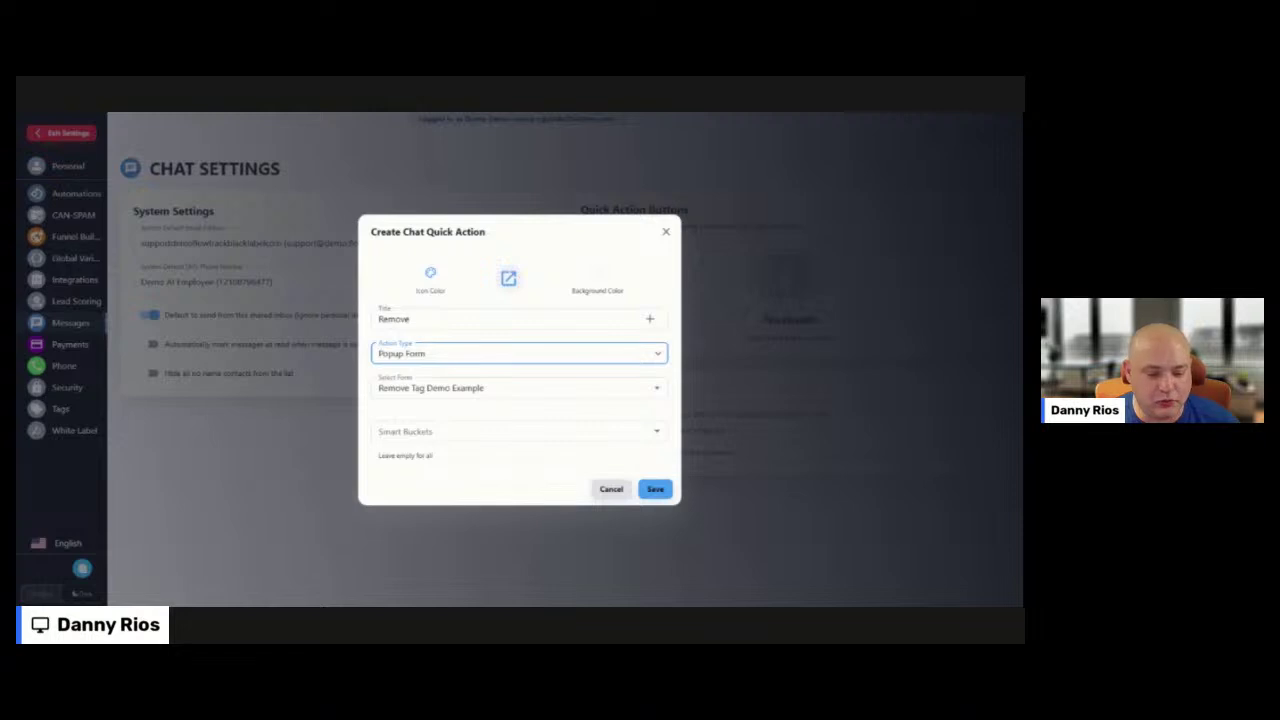
pyautogui.click(408, 392)
pyautogui.click(408, 388)
pyautogui.write('test')
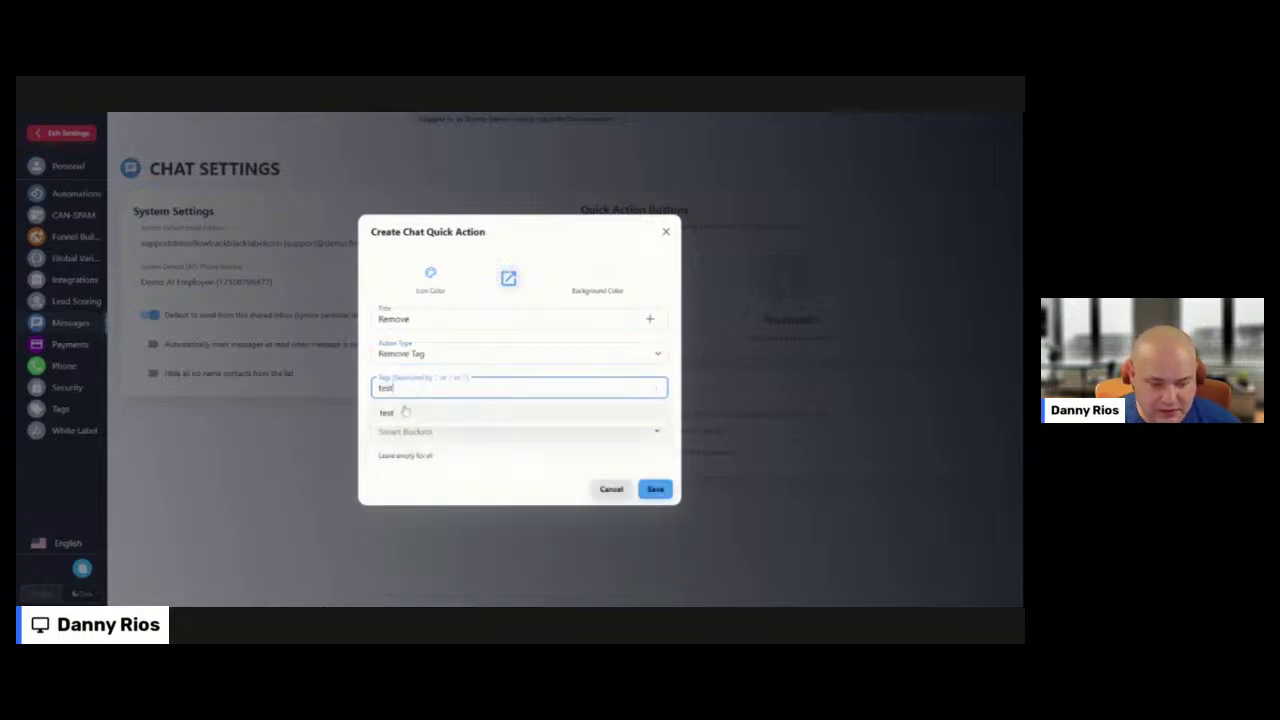
pyautogui.click(404, 411)
pyautogui.click(450, 430)
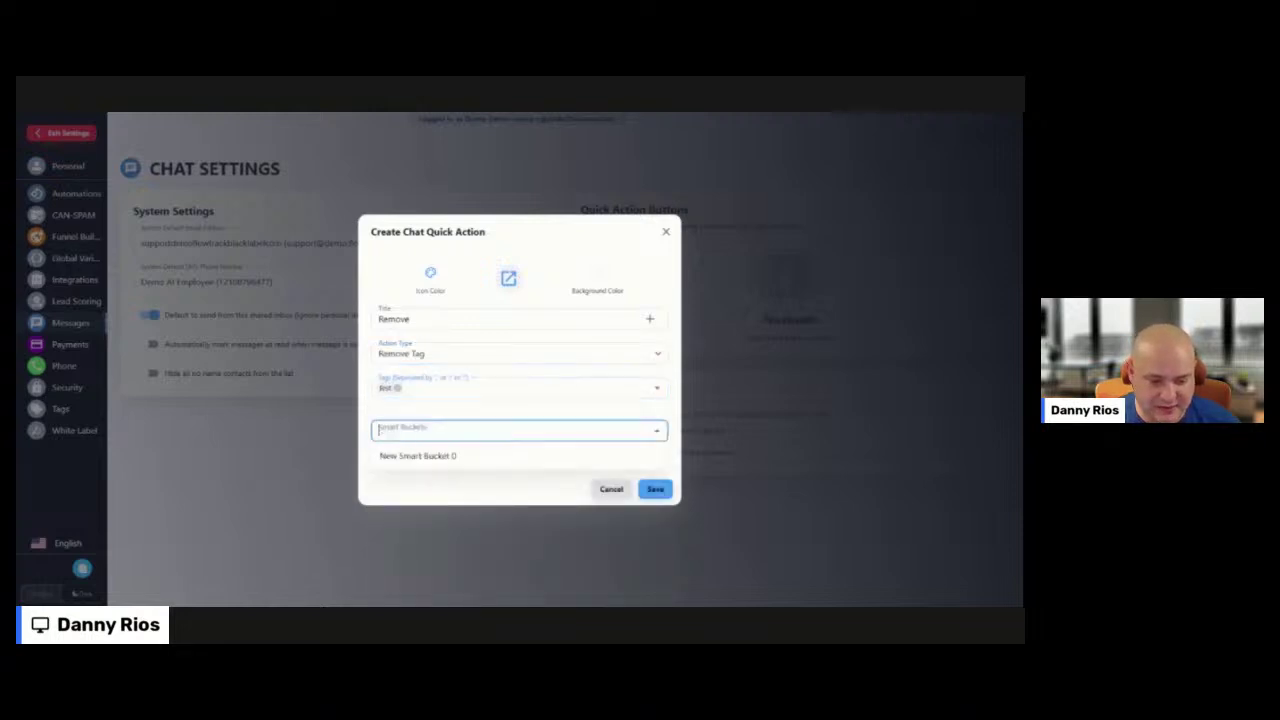
pyautogui.write('Tags')
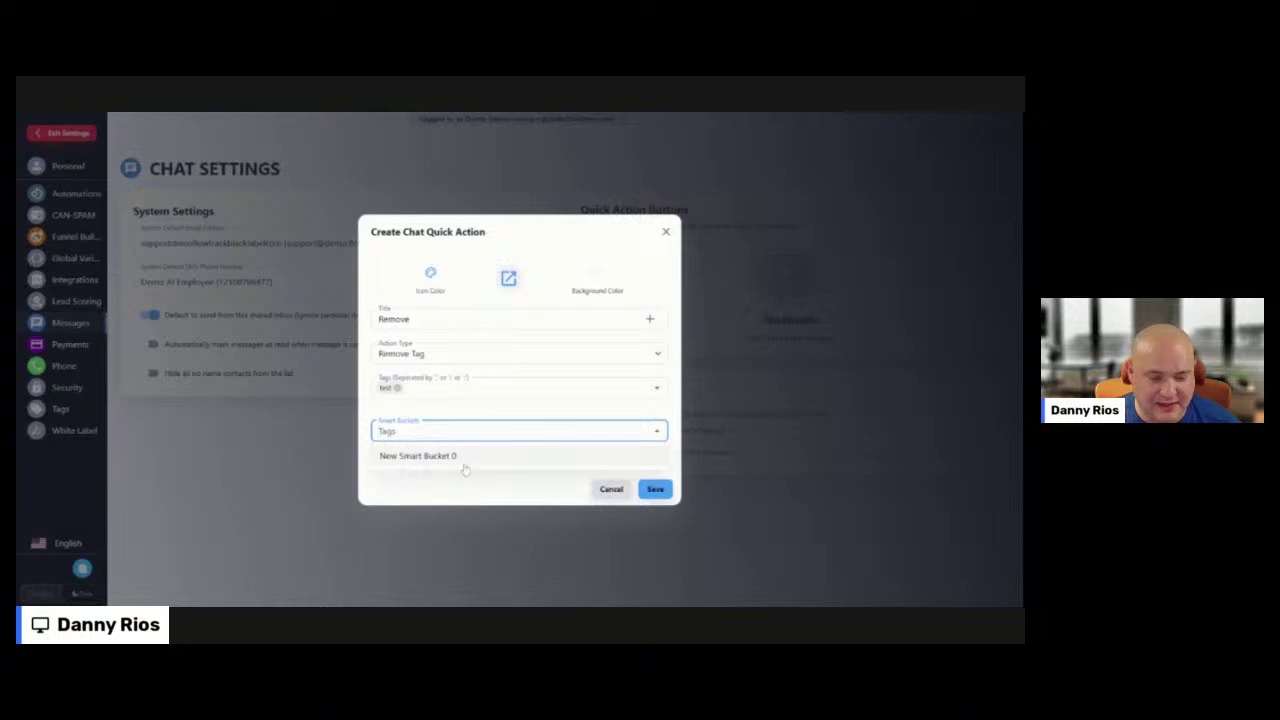
pyautogui.click(442, 461)
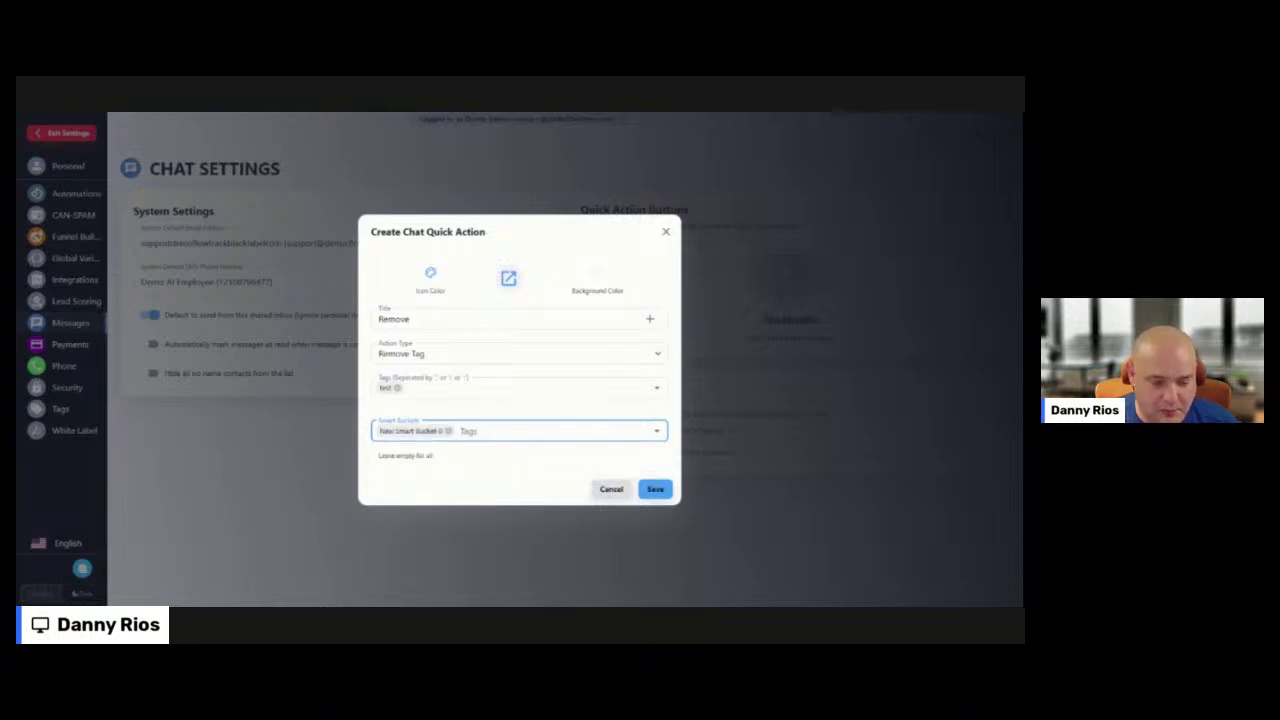
# Give the quick action a red icon of a person with a minus sign, and save it
pyautogui.click(431, 275)
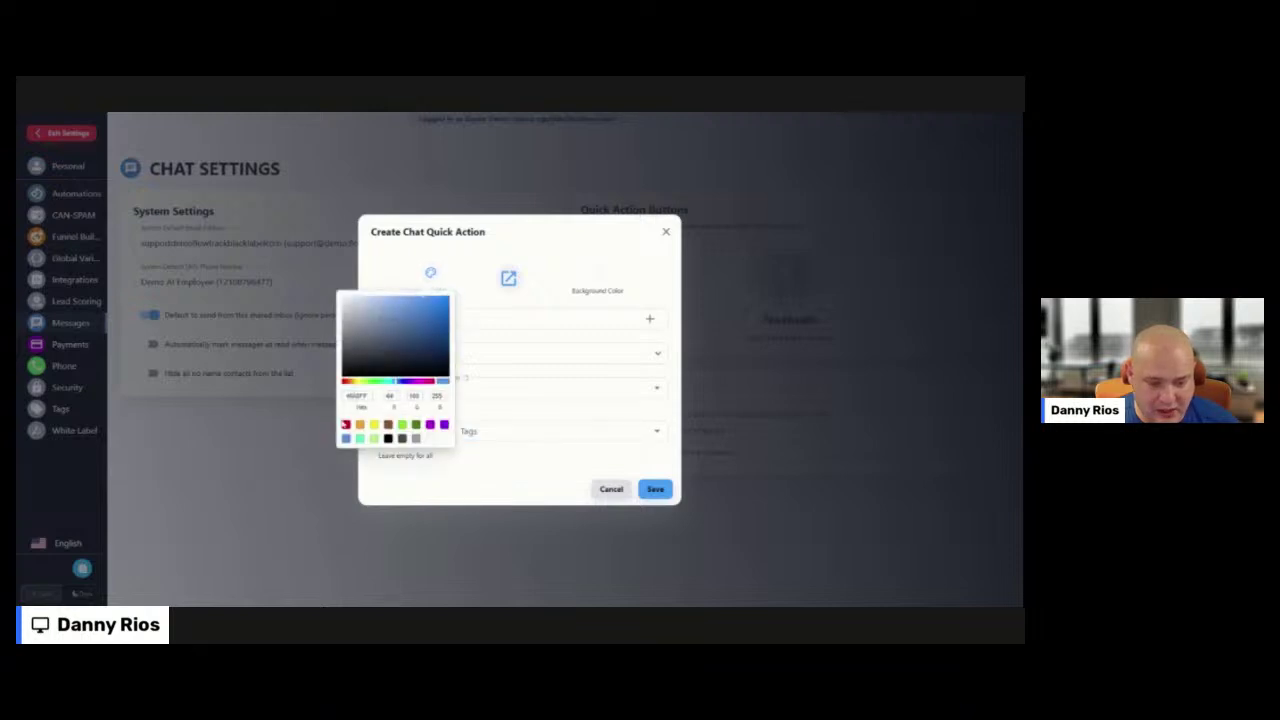
pyautogui.click(345, 424)
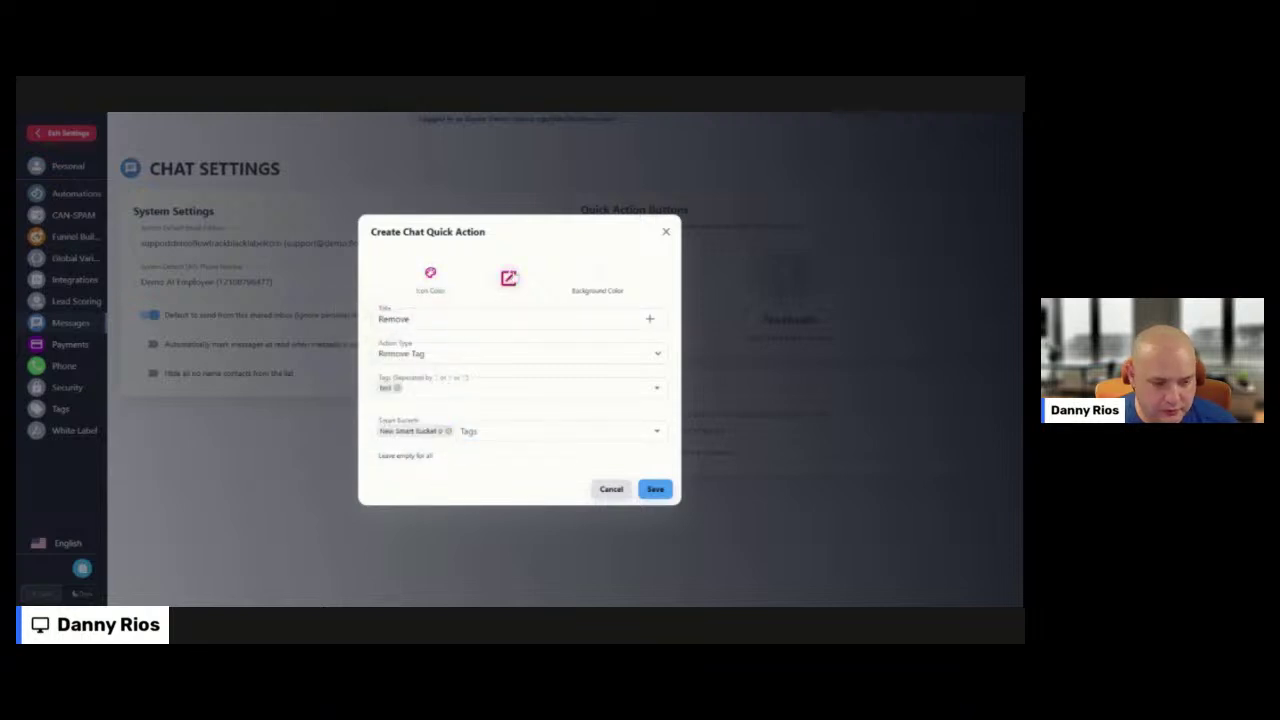
pyautogui.click(508, 278)
pyautogui.write('re')
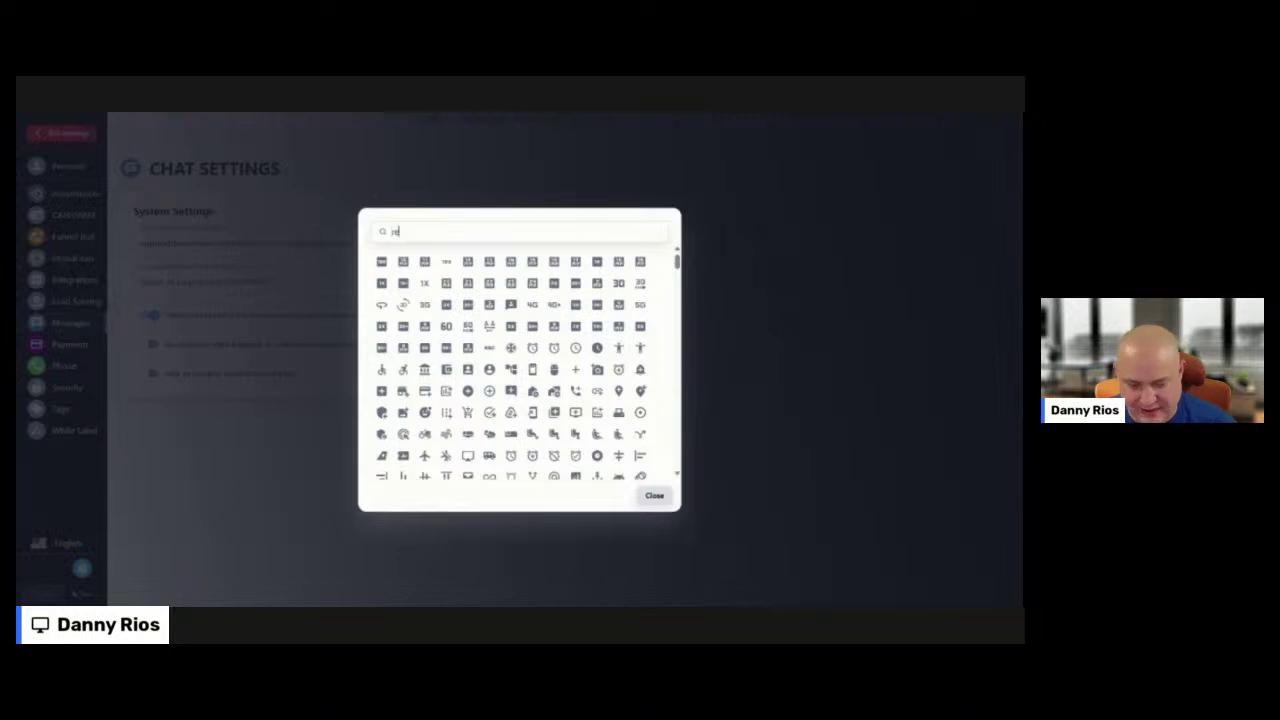
pyautogui.write('move')
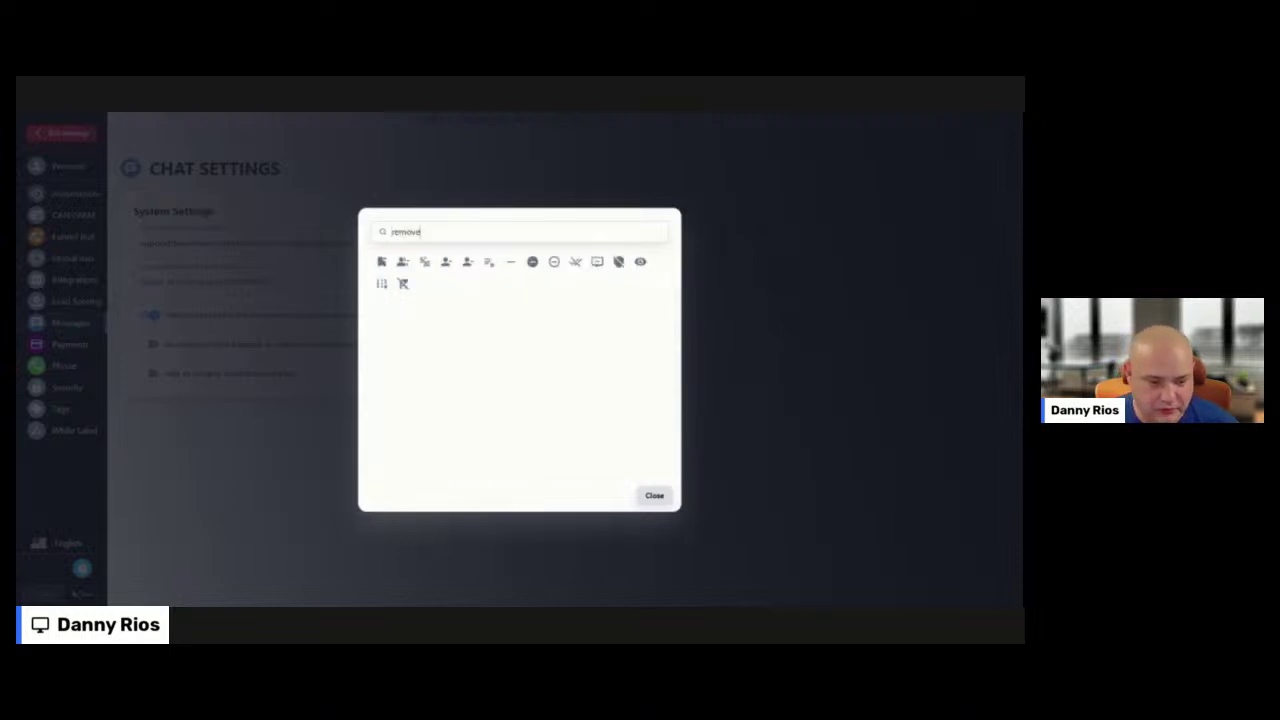
pyautogui.click(403, 261)
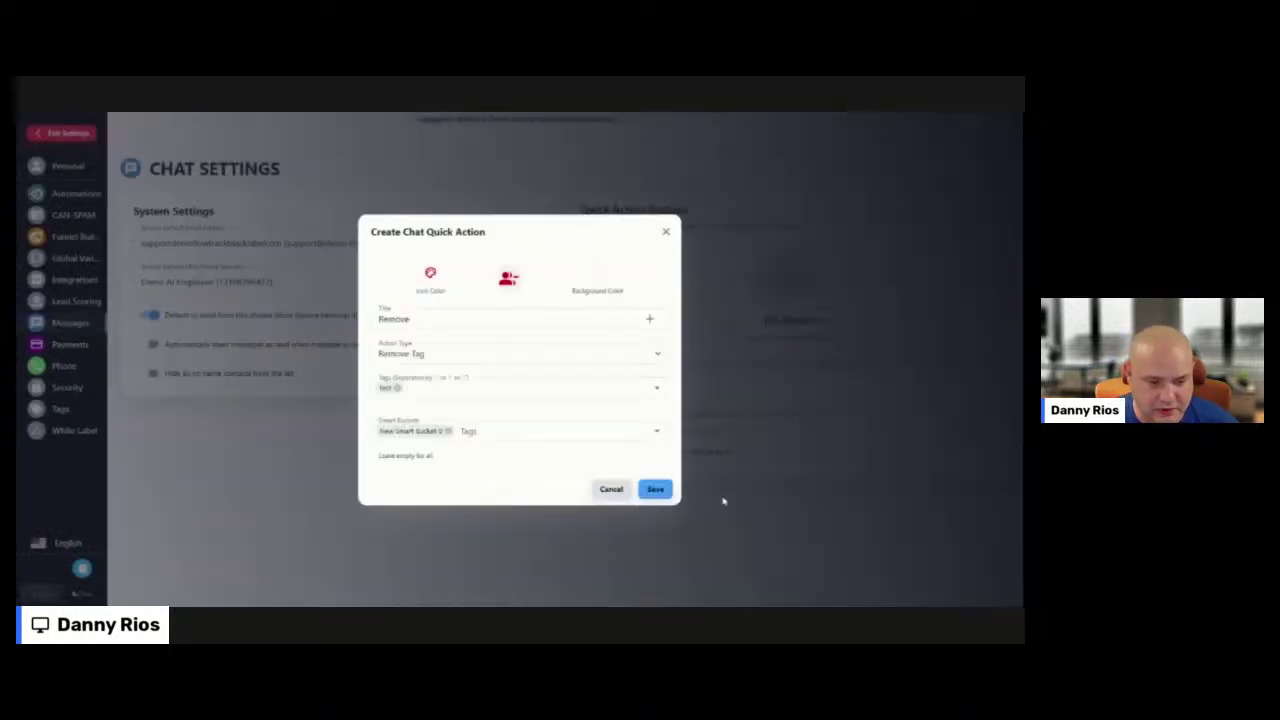
pyautogui.click(655, 489)
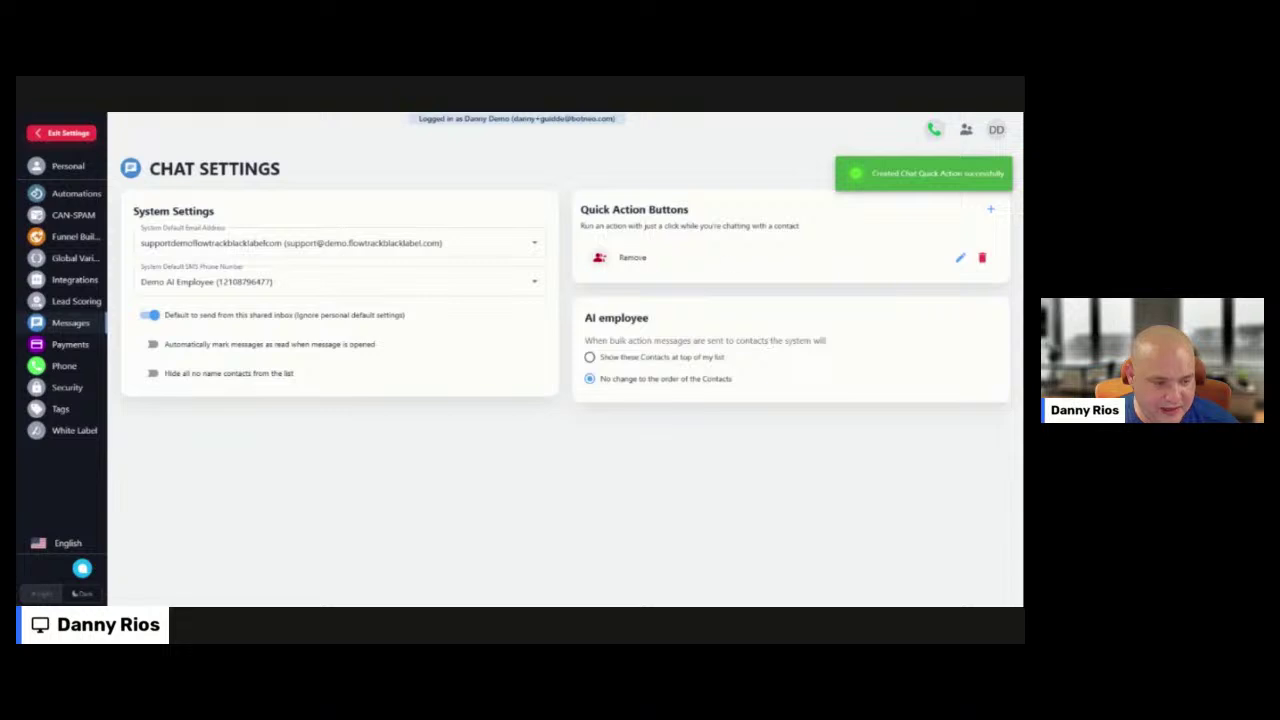
# Review the saved Remove quick action's settings, and run the action in the test contact's conversation
pyautogui.click(961, 258)
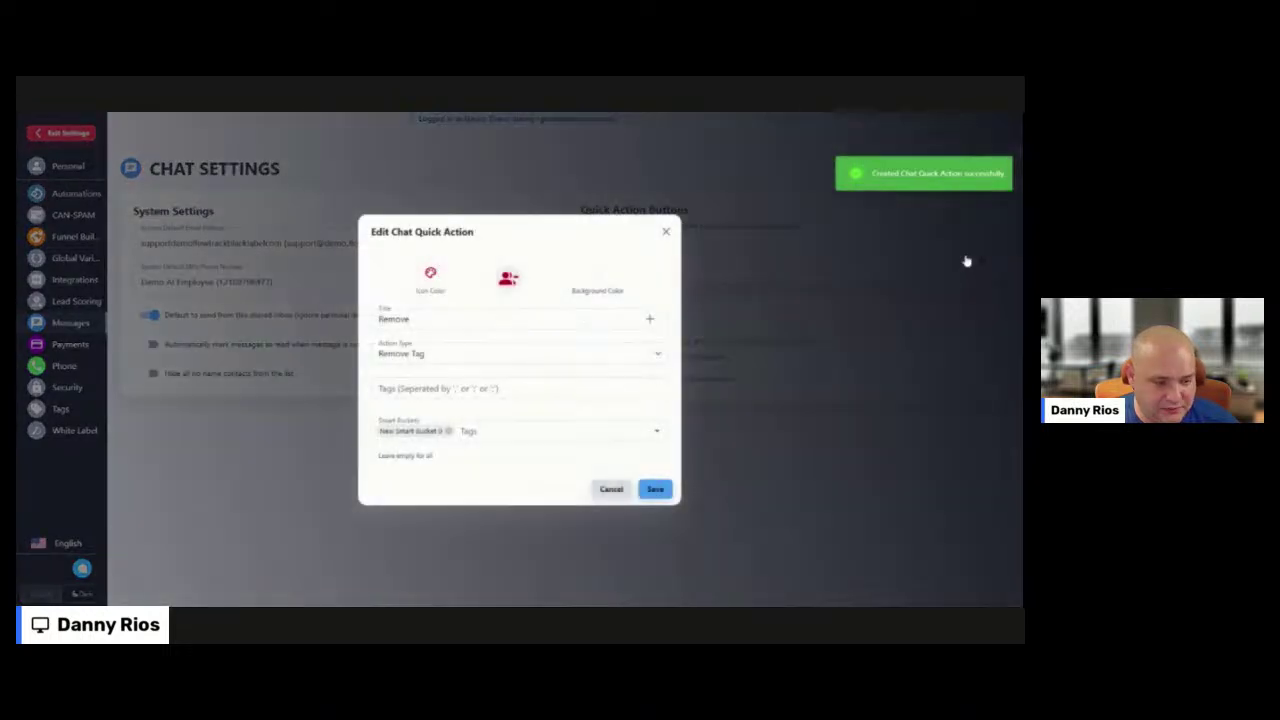
pyautogui.click(608, 490)
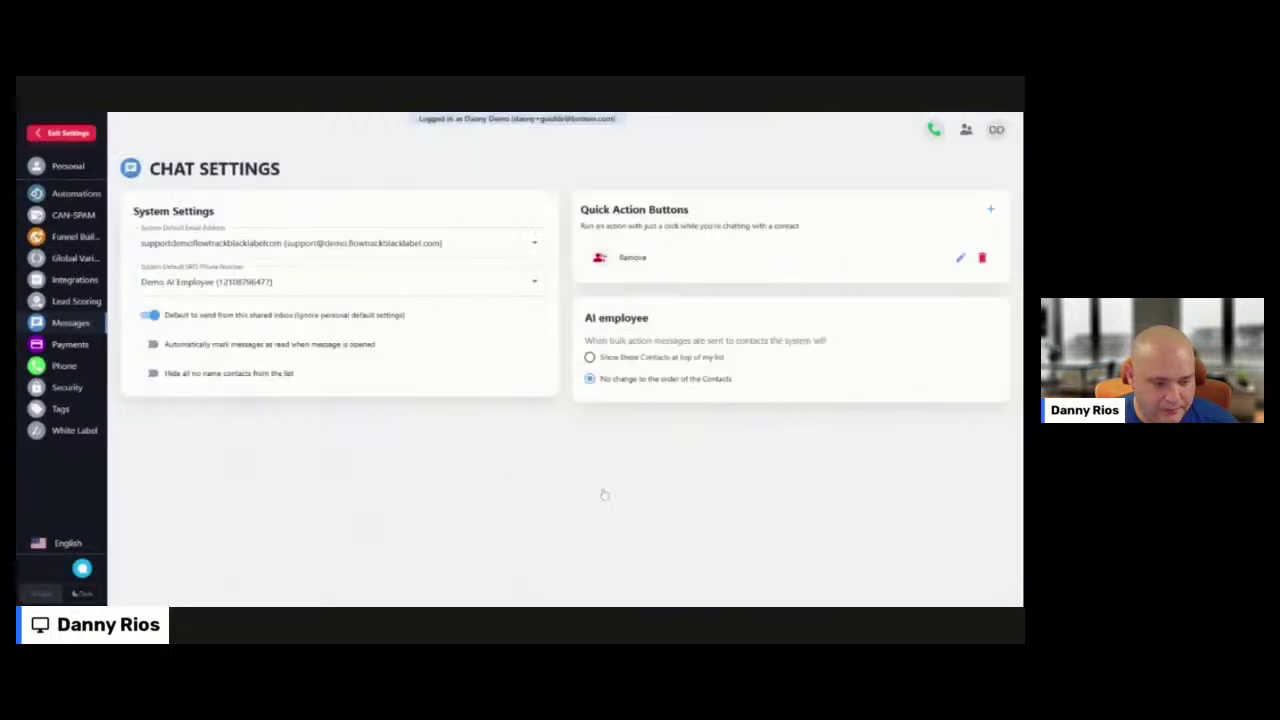
pyautogui.click(65, 136)
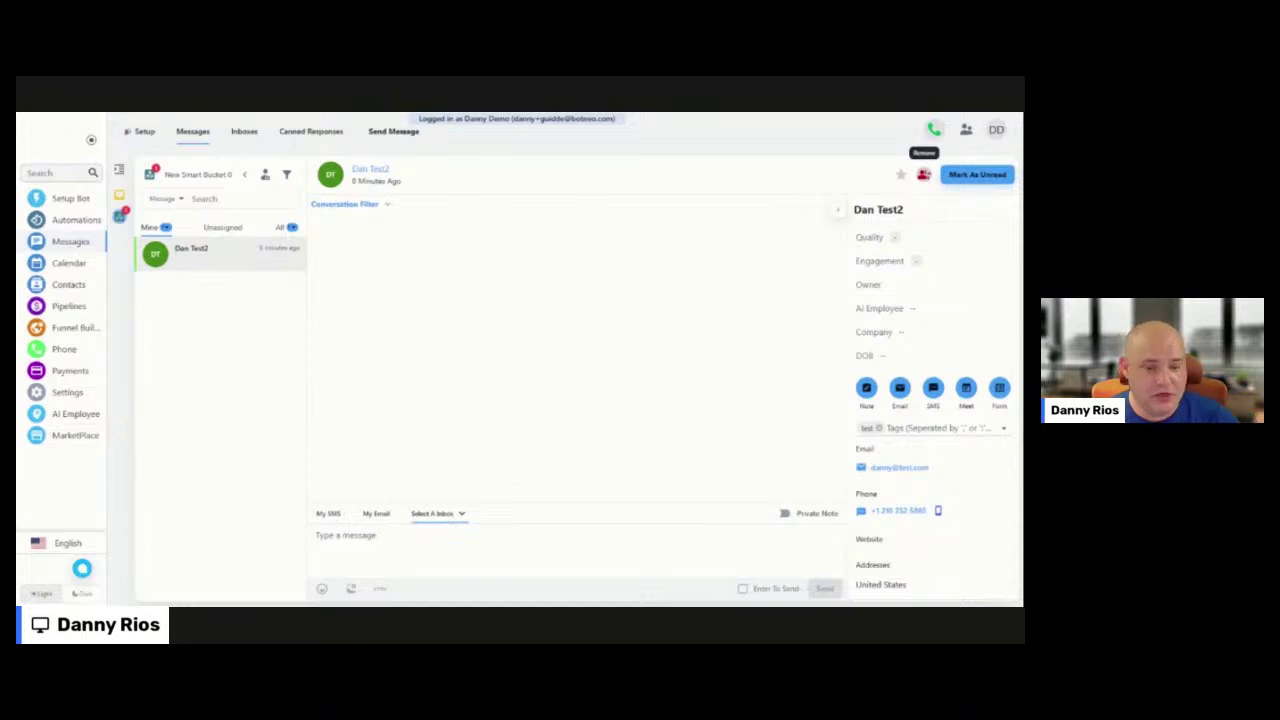
pyautogui.click(922, 176)
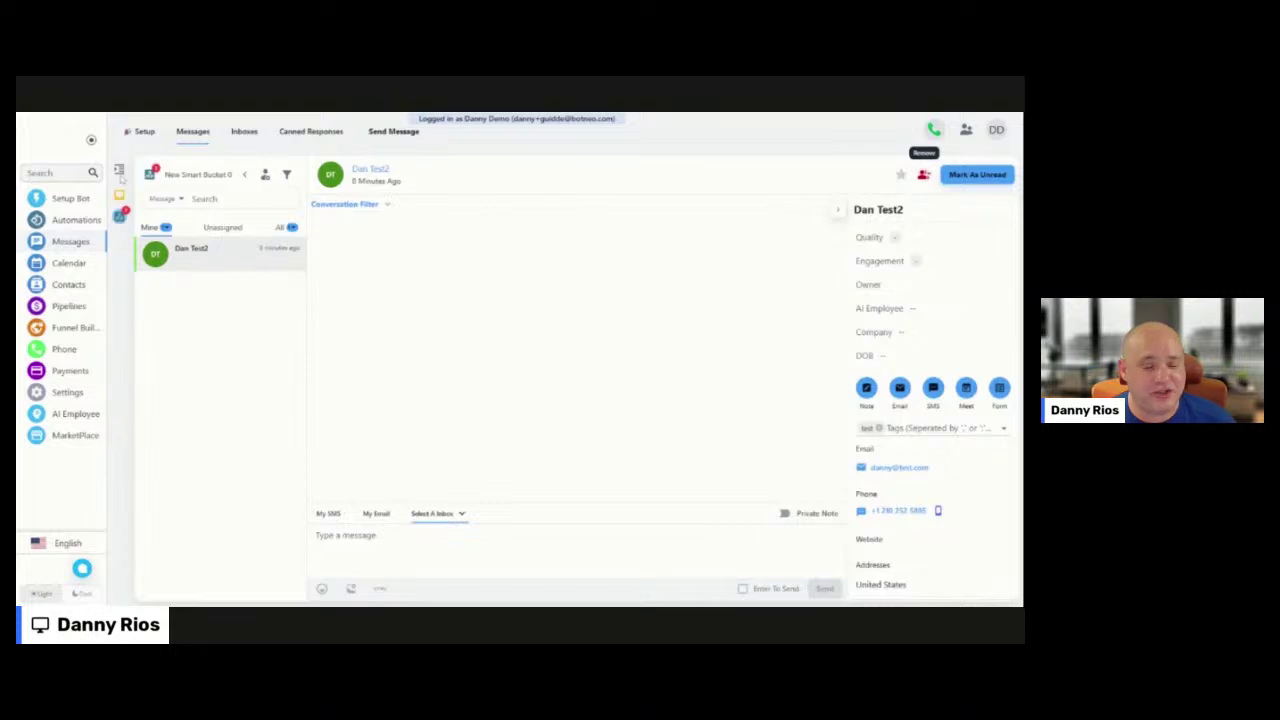
# Reload the messages and check the conversations in New Smart Bucket and the main inbox
pyautogui.click(186, 136)
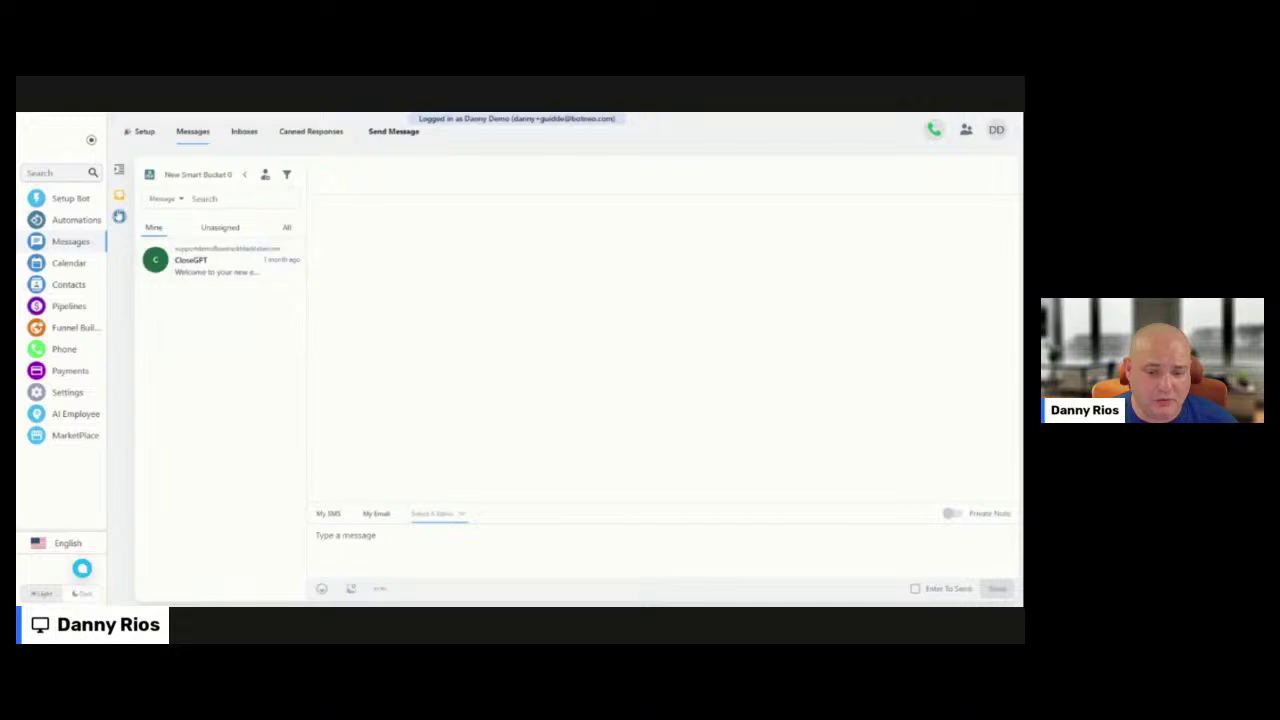
pyautogui.click(119, 217)
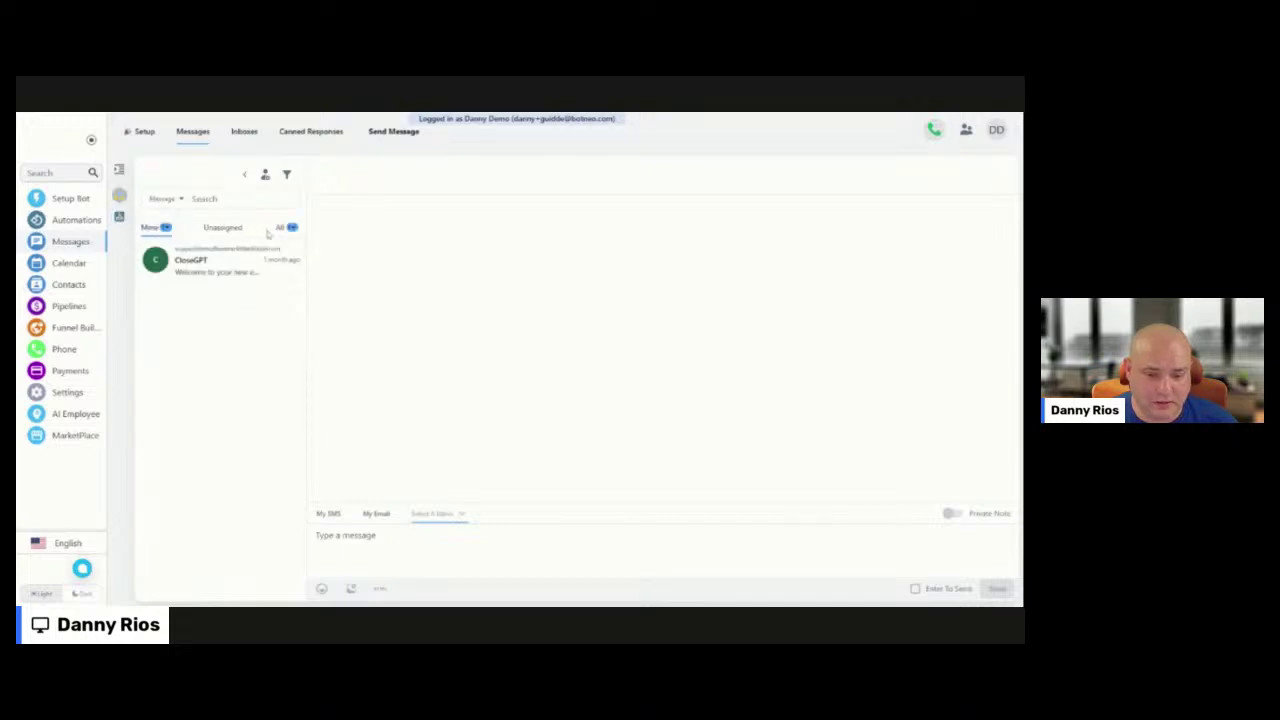
pyautogui.click(119, 217)
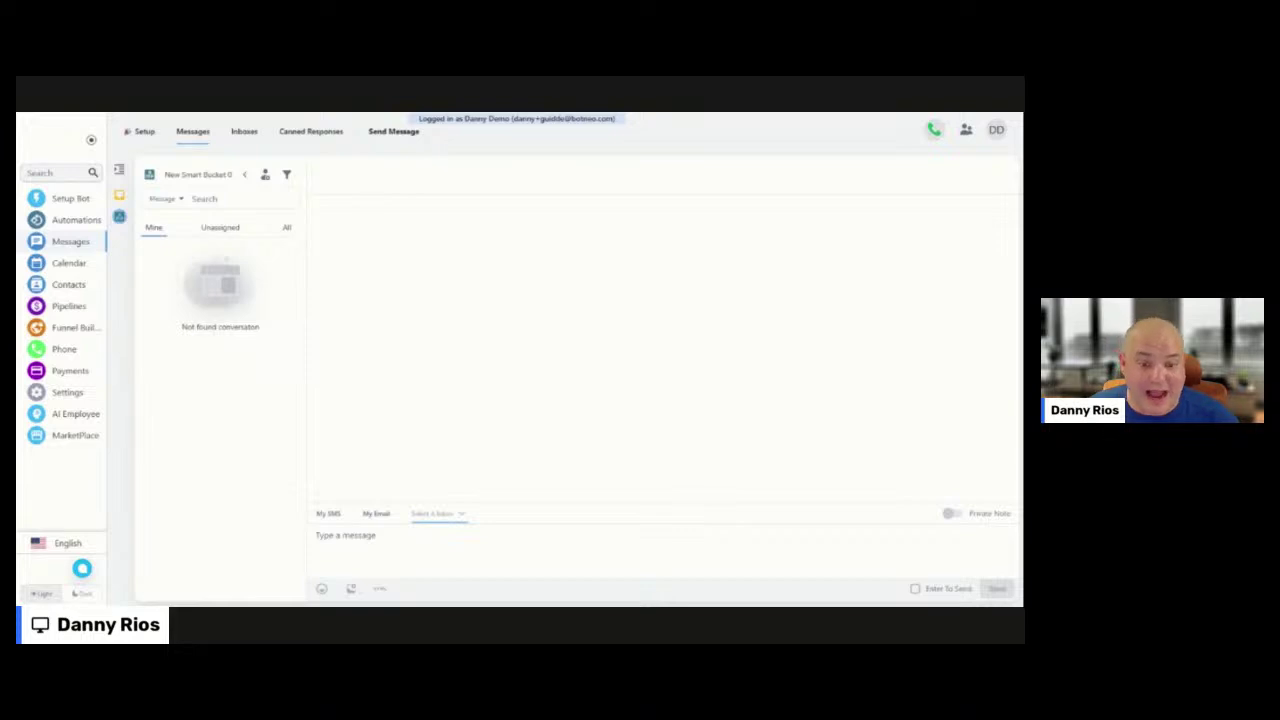
pyautogui.click(119, 195)
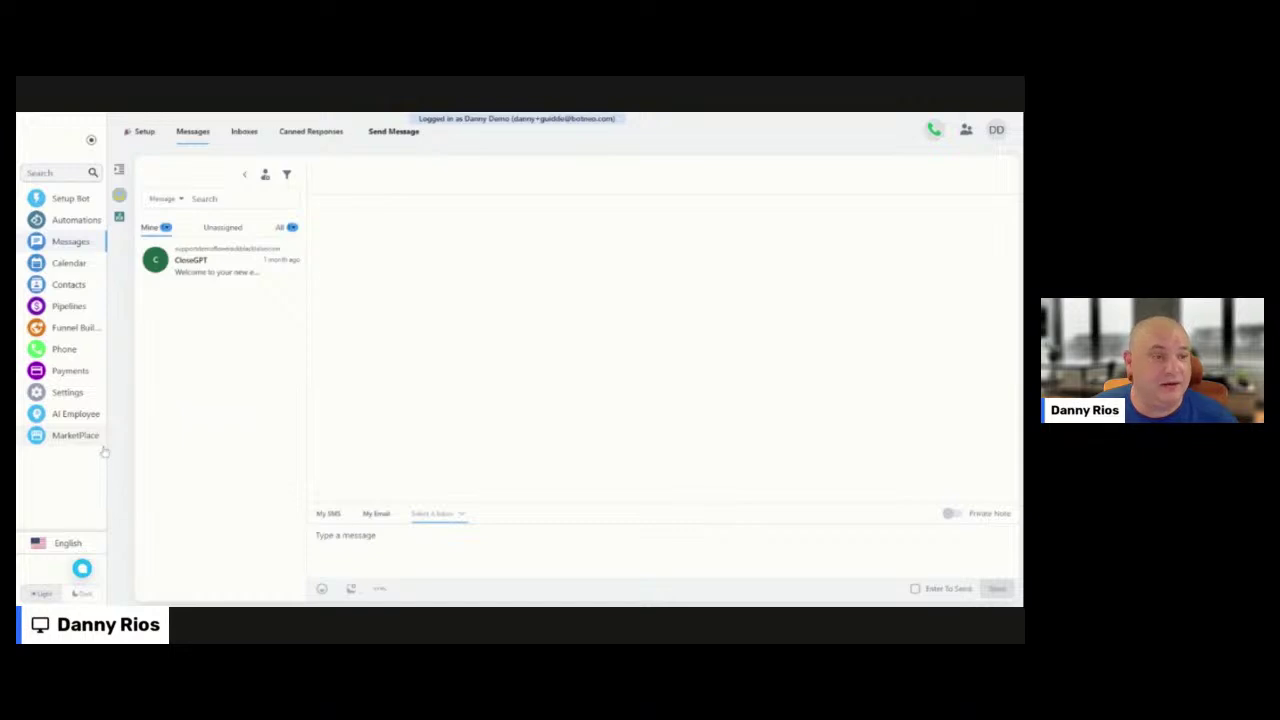
# Return to the chat settings and start another quick action titled Add To Smart Bucket 1
pyautogui.click(68, 393)
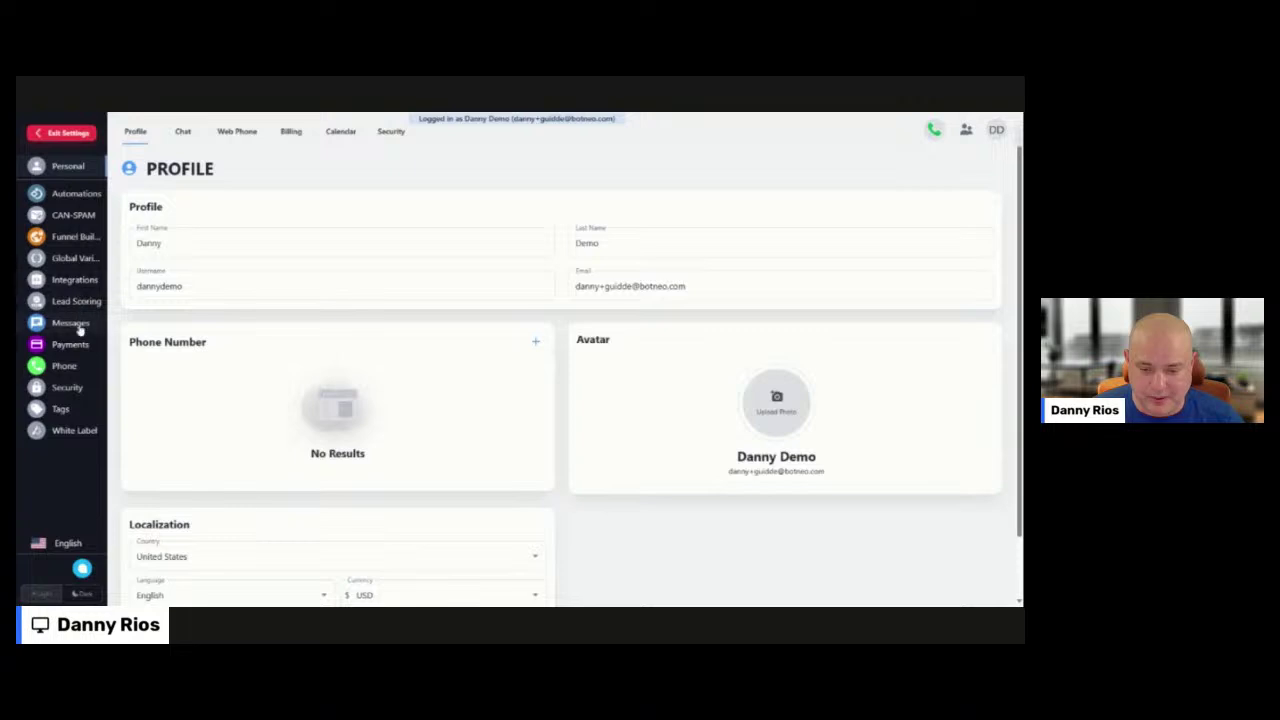
pyautogui.click(80, 324)
pyautogui.click(990, 209)
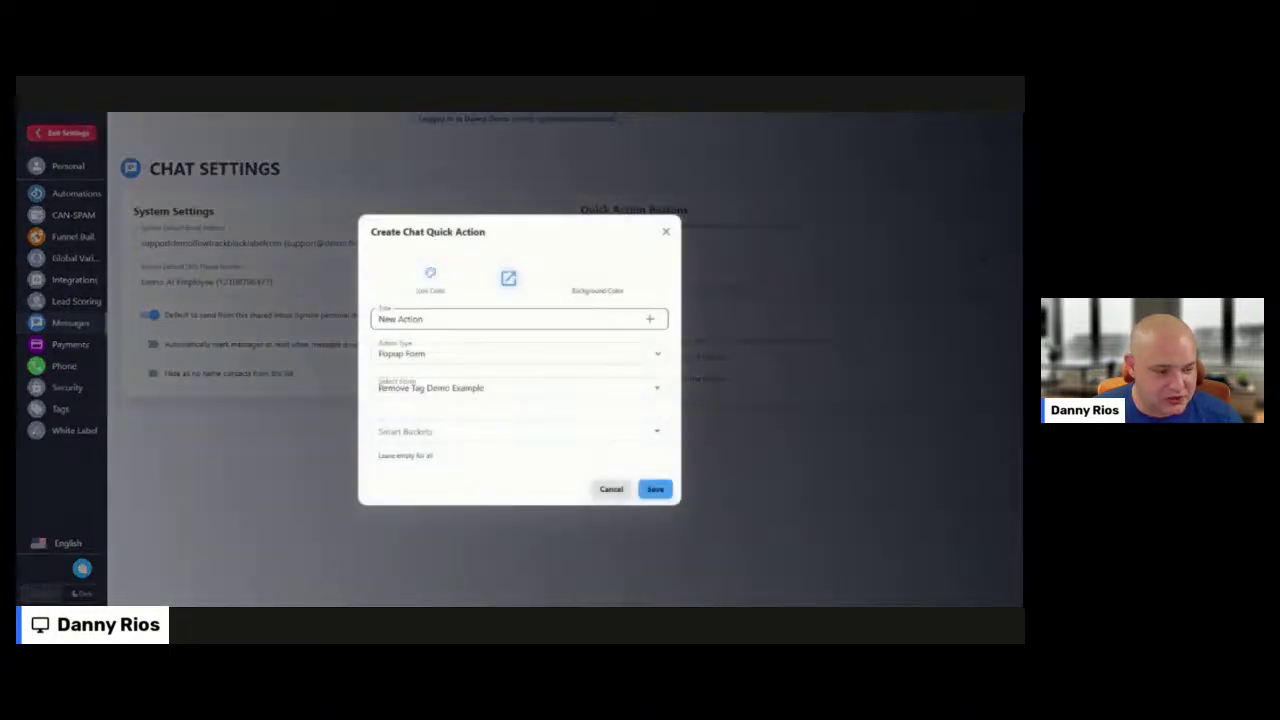
pyautogui.moveTo(430, 319); pyautogui.dragTo(357, 329)
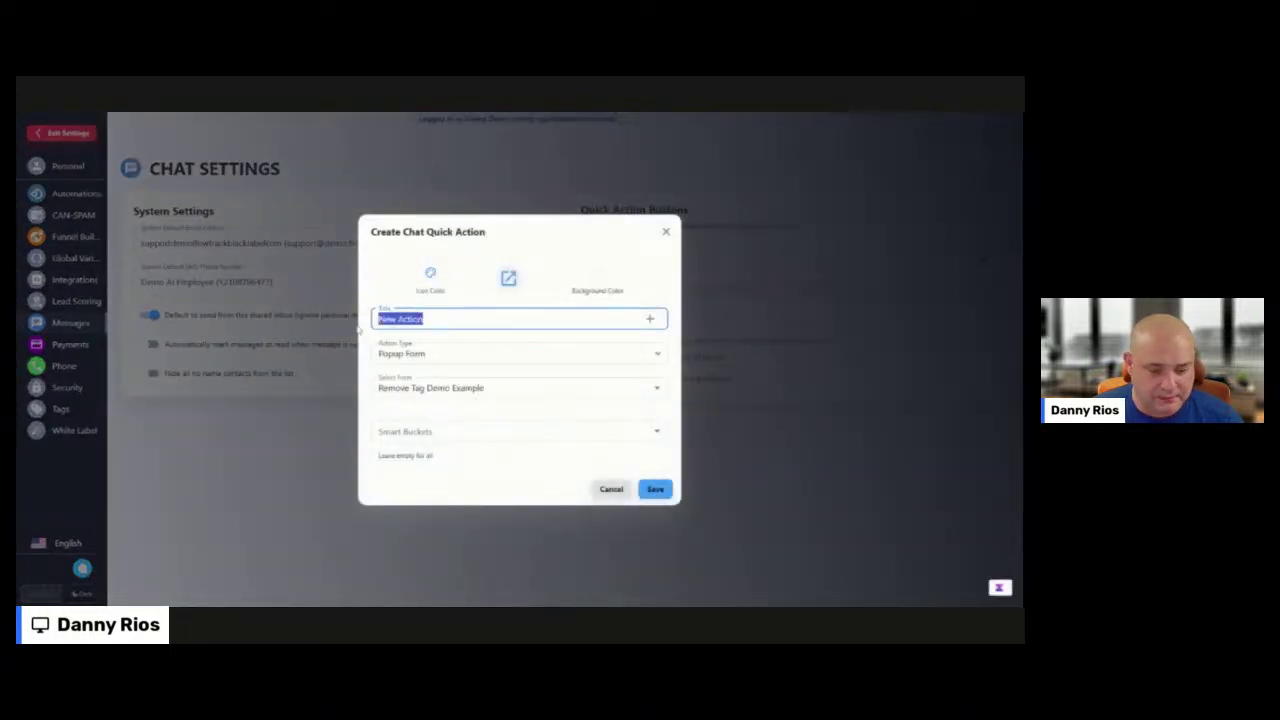
pyautogui.write('Ac')
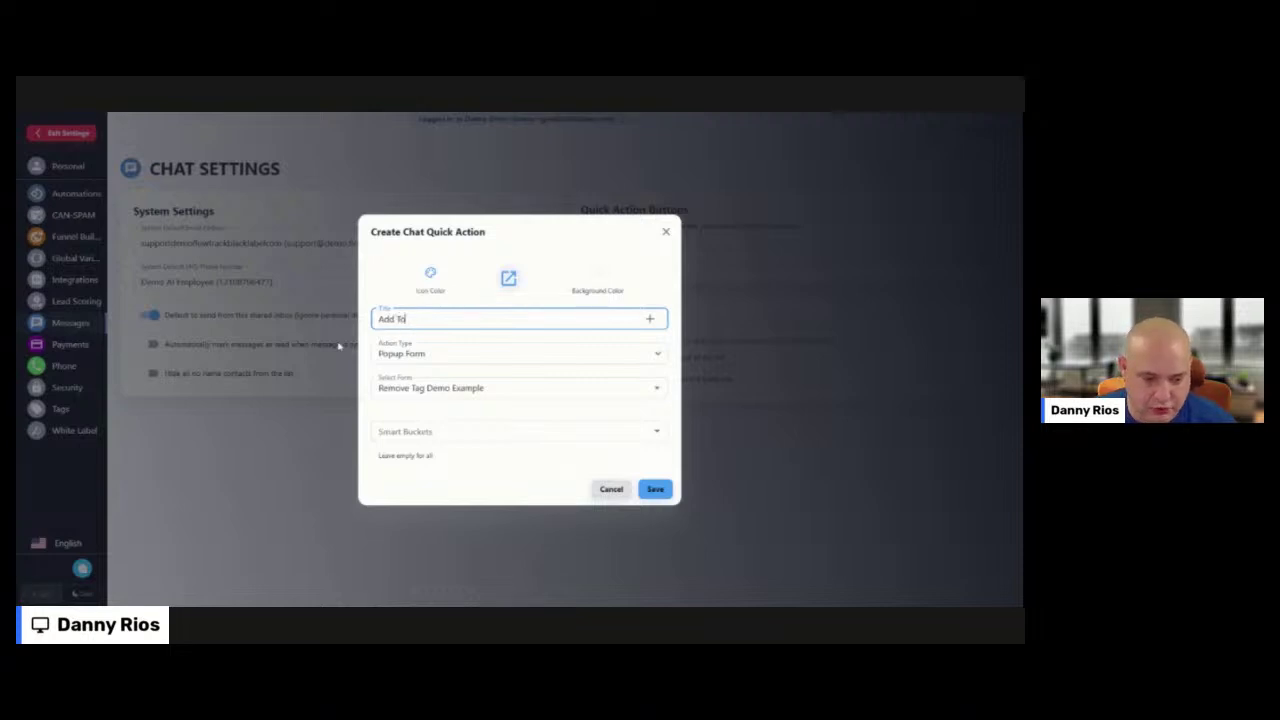
pyautogui.write('d To Sma')
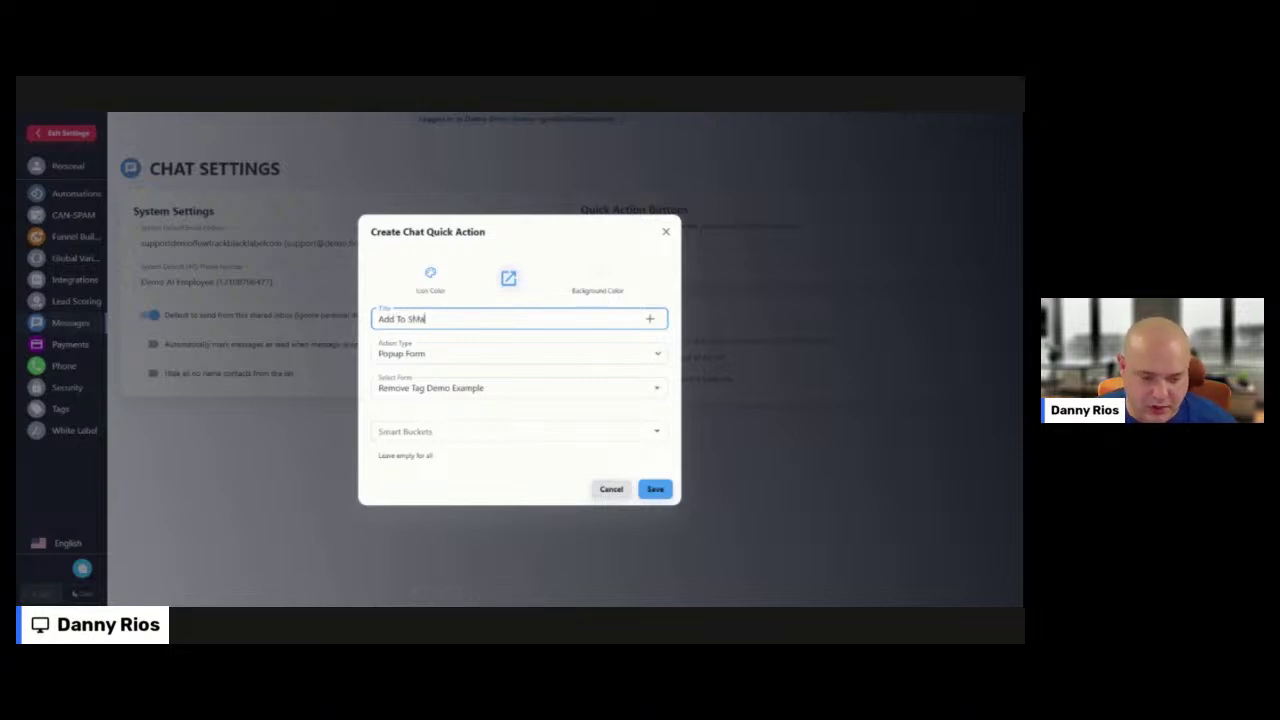
pyautogui.press('BackSpace')
pyautogui.press('BackSpace')
pyautogui.press('BackSpace')
pyautogui.write('mart')
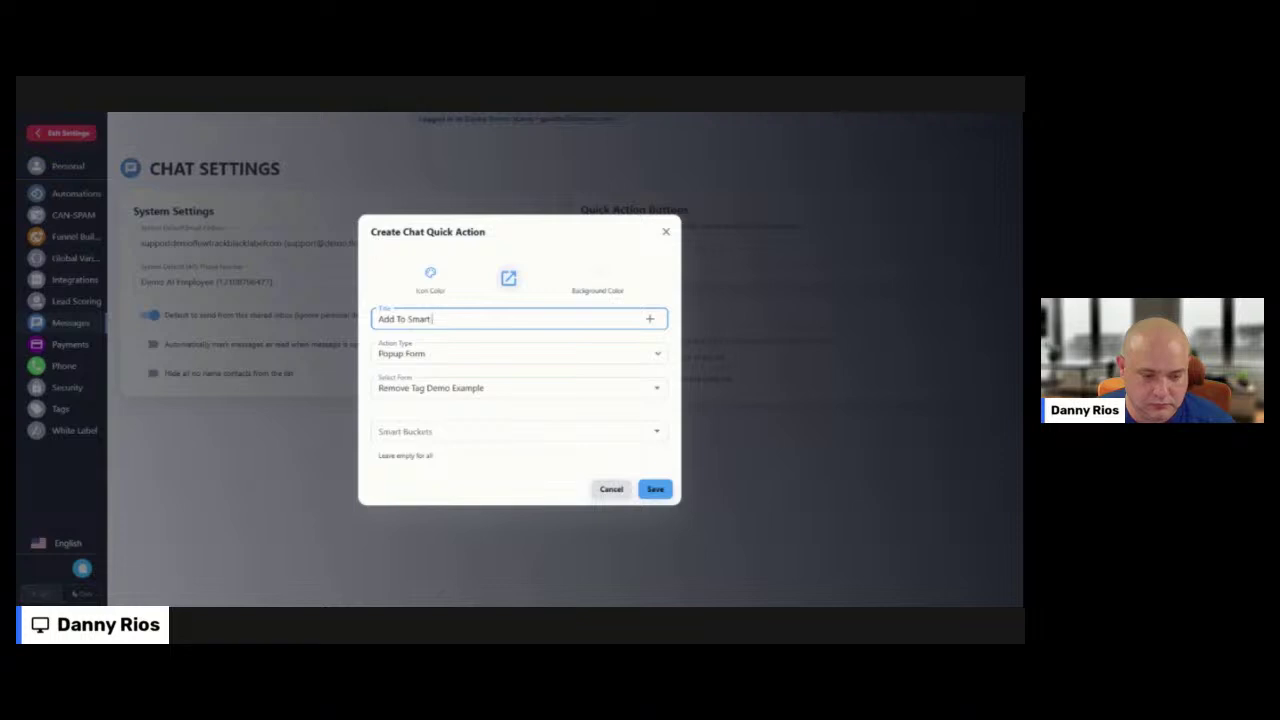
pyautogui.write(' Bucket 1')
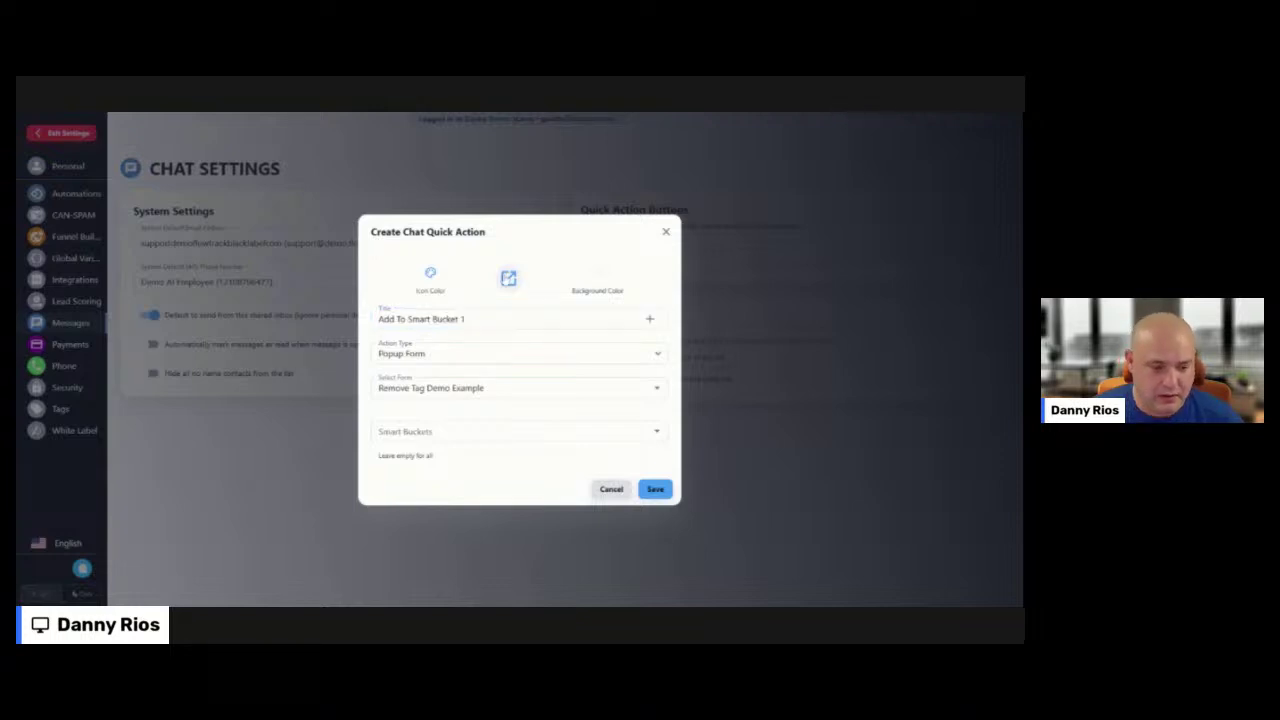
# Give the new quick action a green icon of a plus sign in a box, found by searching the icons for "add"
pyautogui.click(508, 278)
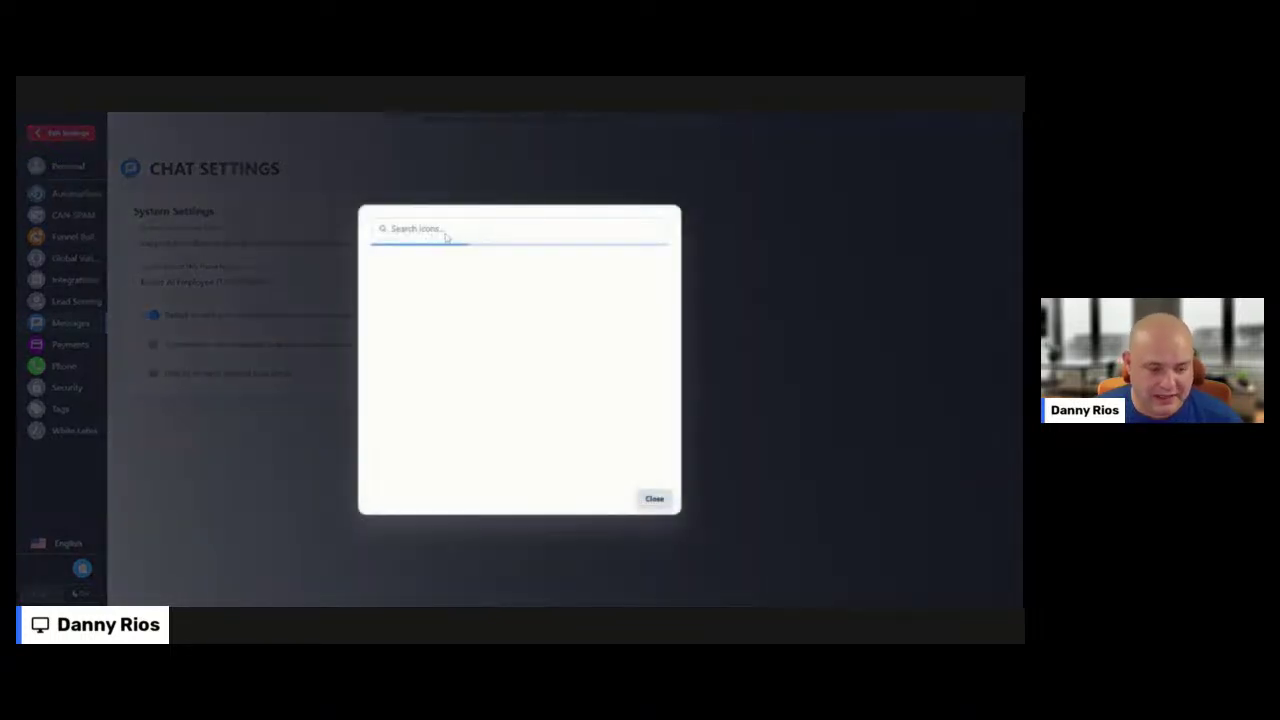
pyautogui.write('add')
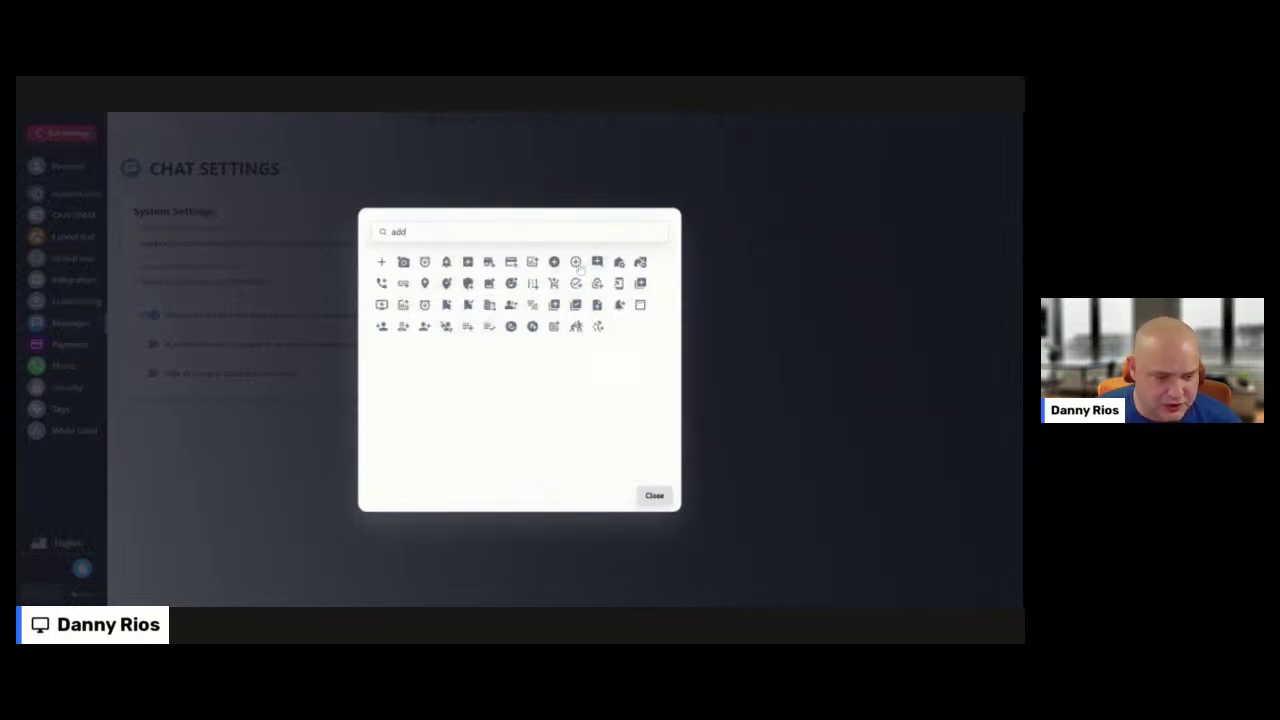
pyautogui.click(468, 263)
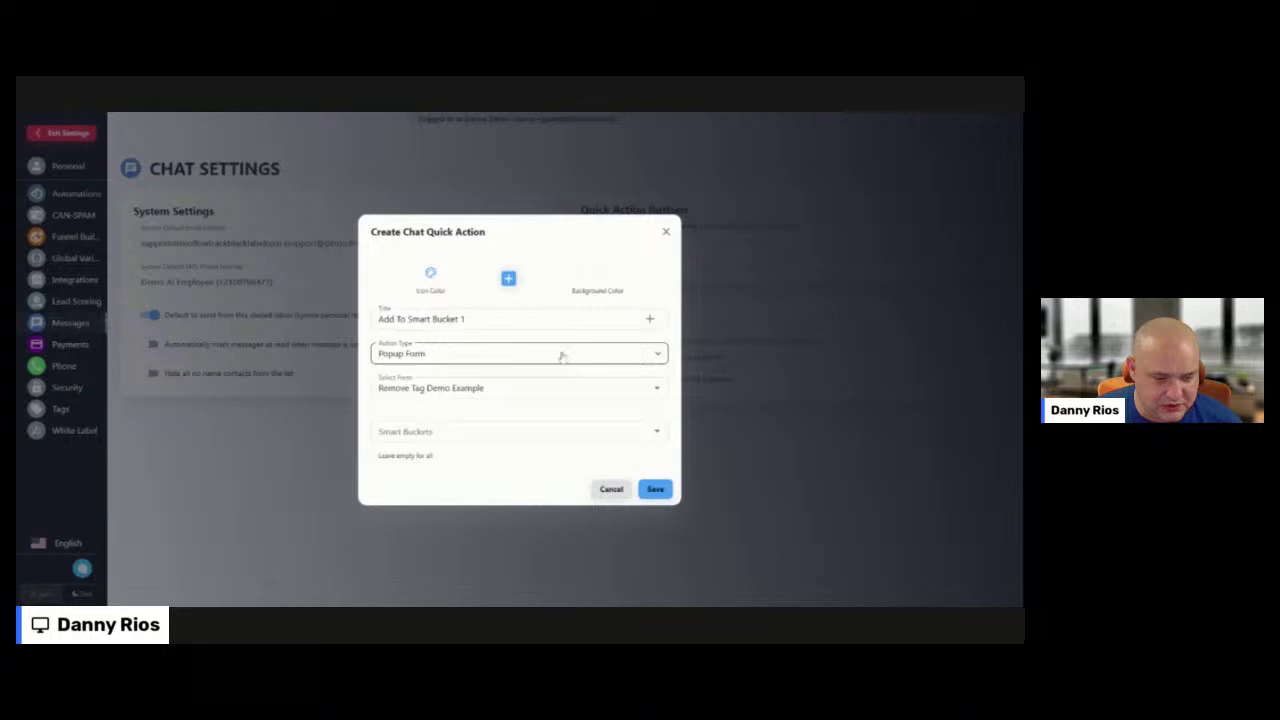
pyautogui.click(430, 274)
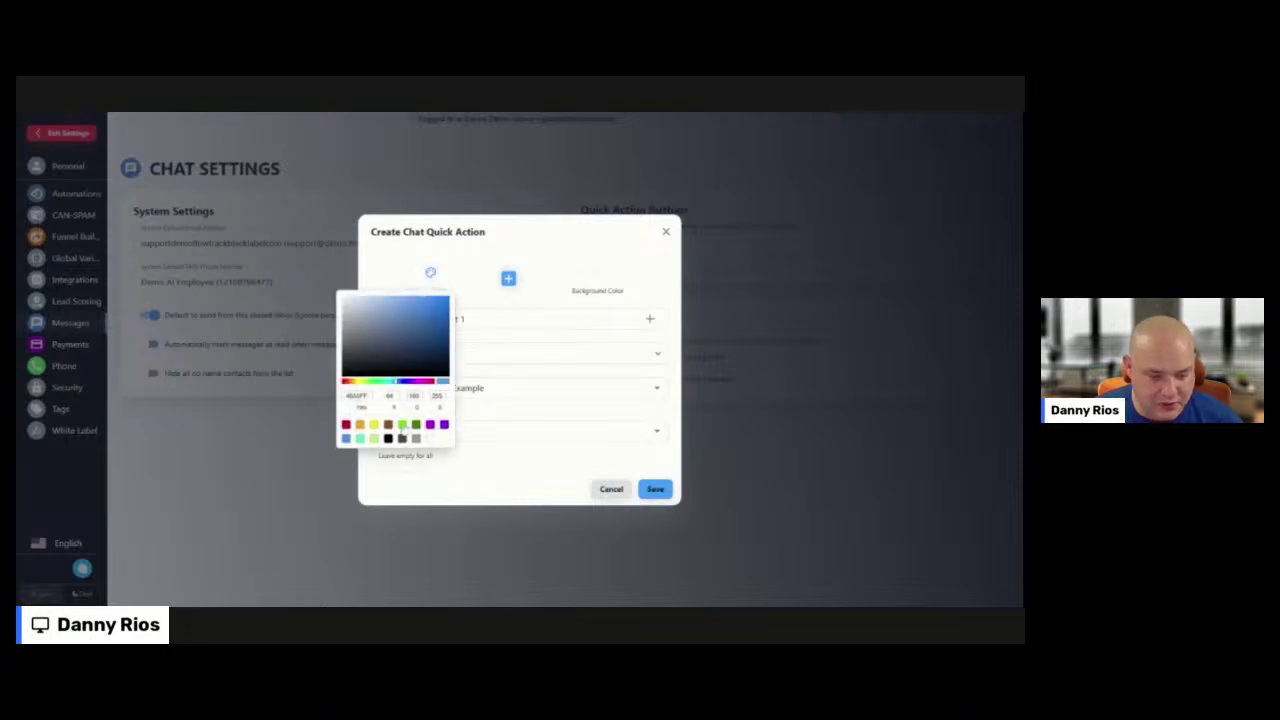
pyautogui.click(405, 430)
# Set the quick action to Add Tag with the tag test, leave its smart buckets empty, and save it
pyautogui.click(461, 355)
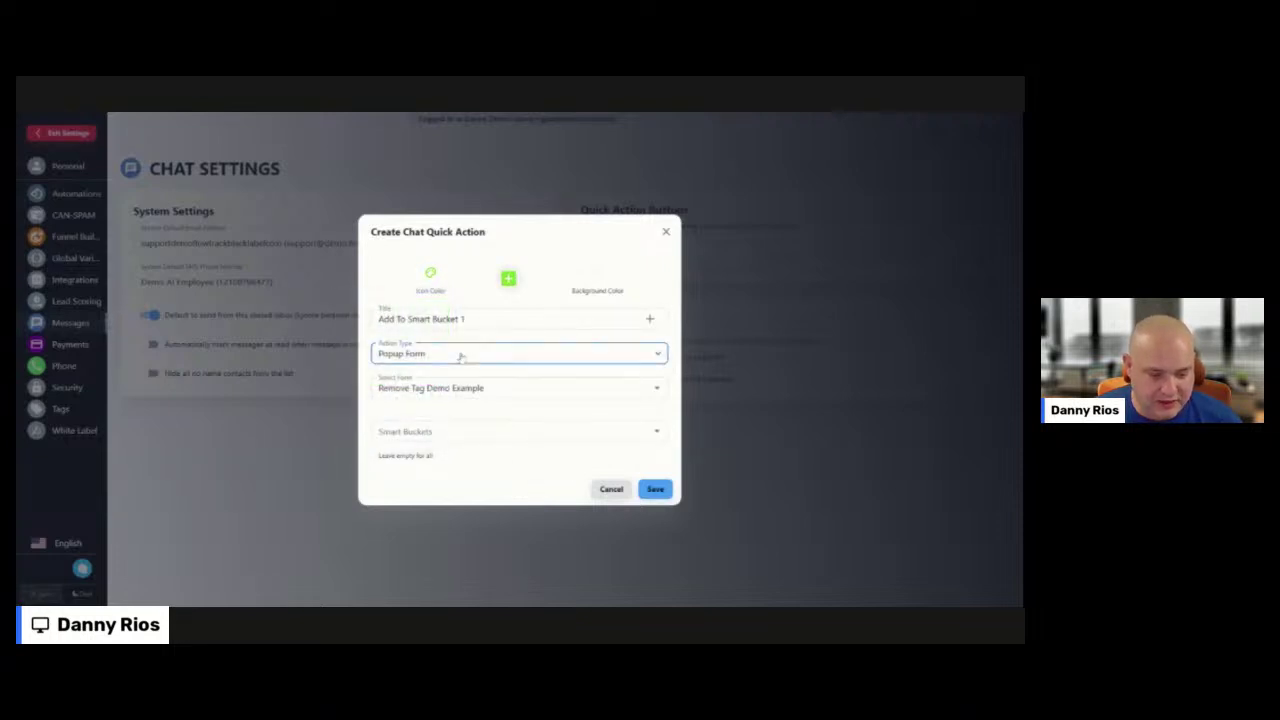
pyautogui.click(458, 372)
pyautogui.click(462, 389)
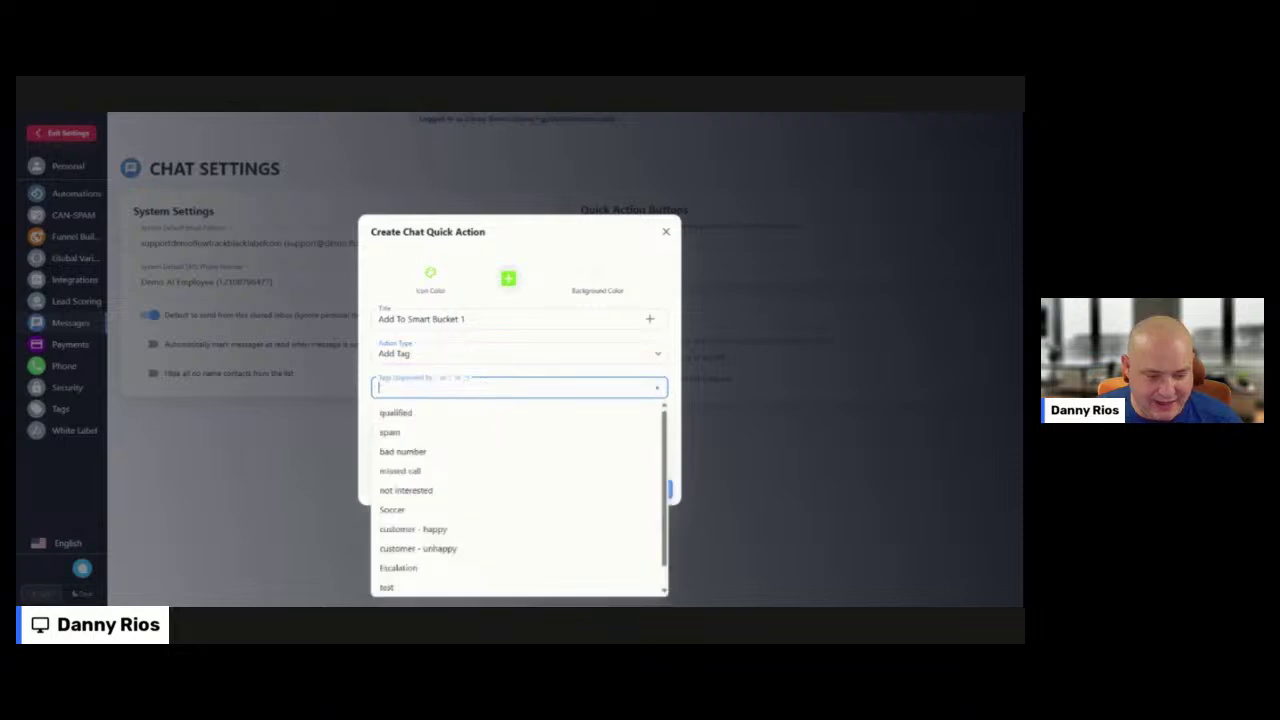
pyautogui.write('test')
pyautogui.click(447, 415)
pyautogui.click(446, 430)
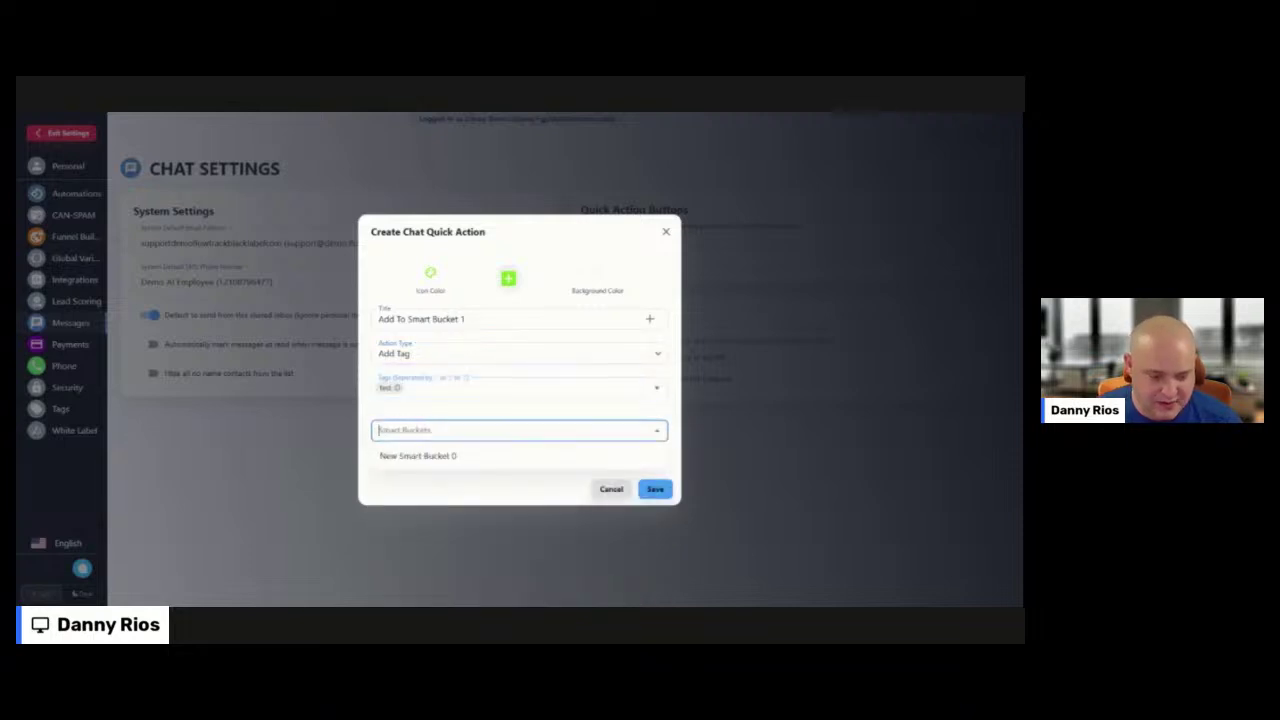
pyautogui.write('Tag')
pyautogui.click(459, 402)
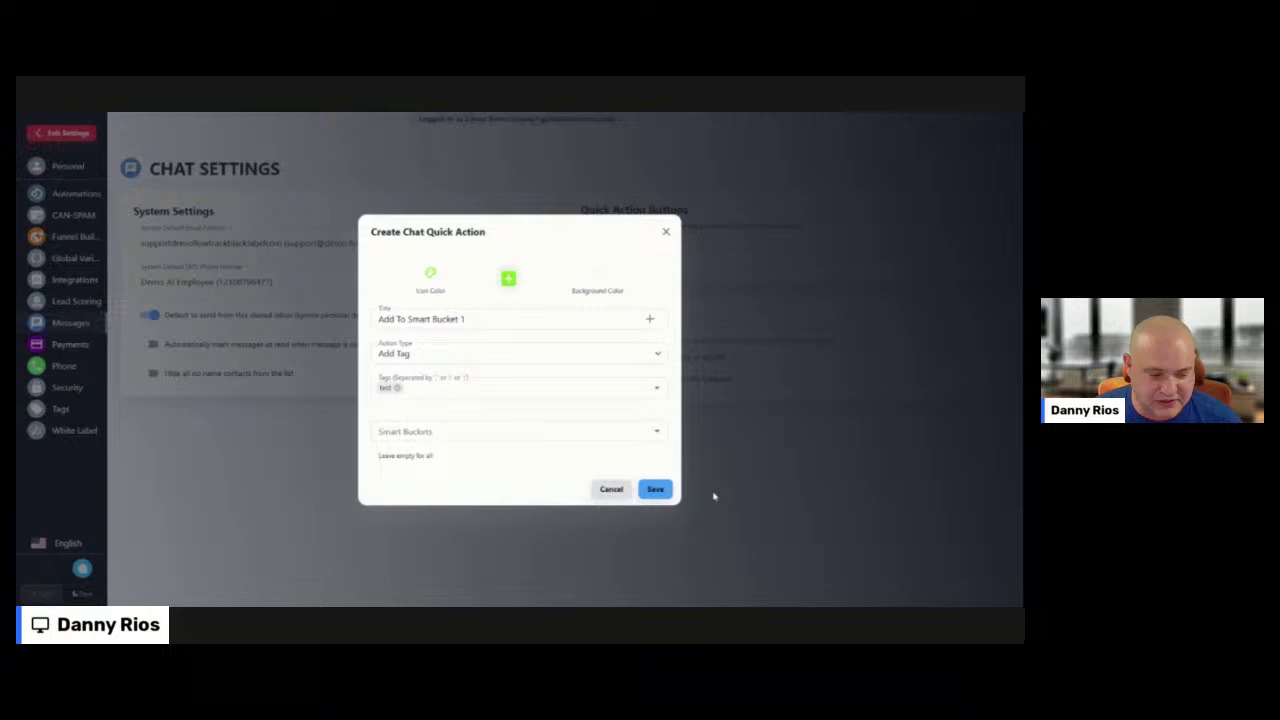
pyautogui.click(655, 489)
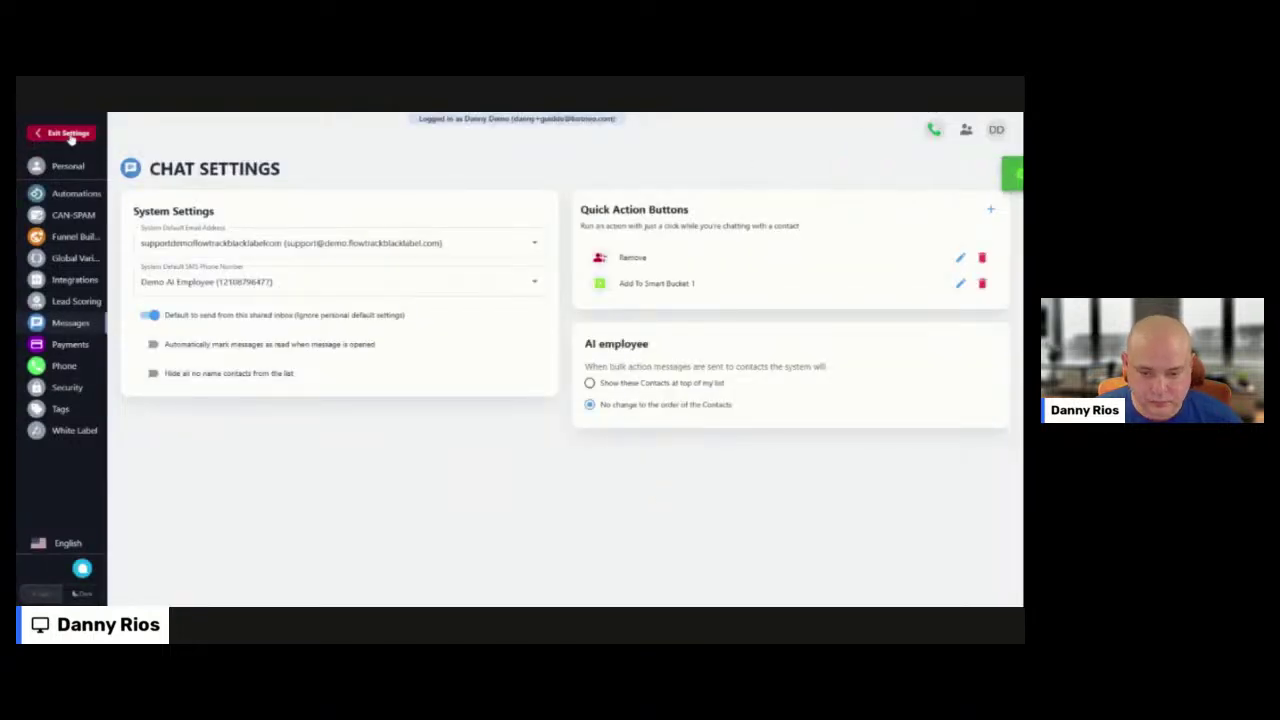
# Run Add To Smart Bucket 1 in the CloseGPT conversation, and check that conversation in New Smart Bucket 0
pyautogui.click(64, 133)
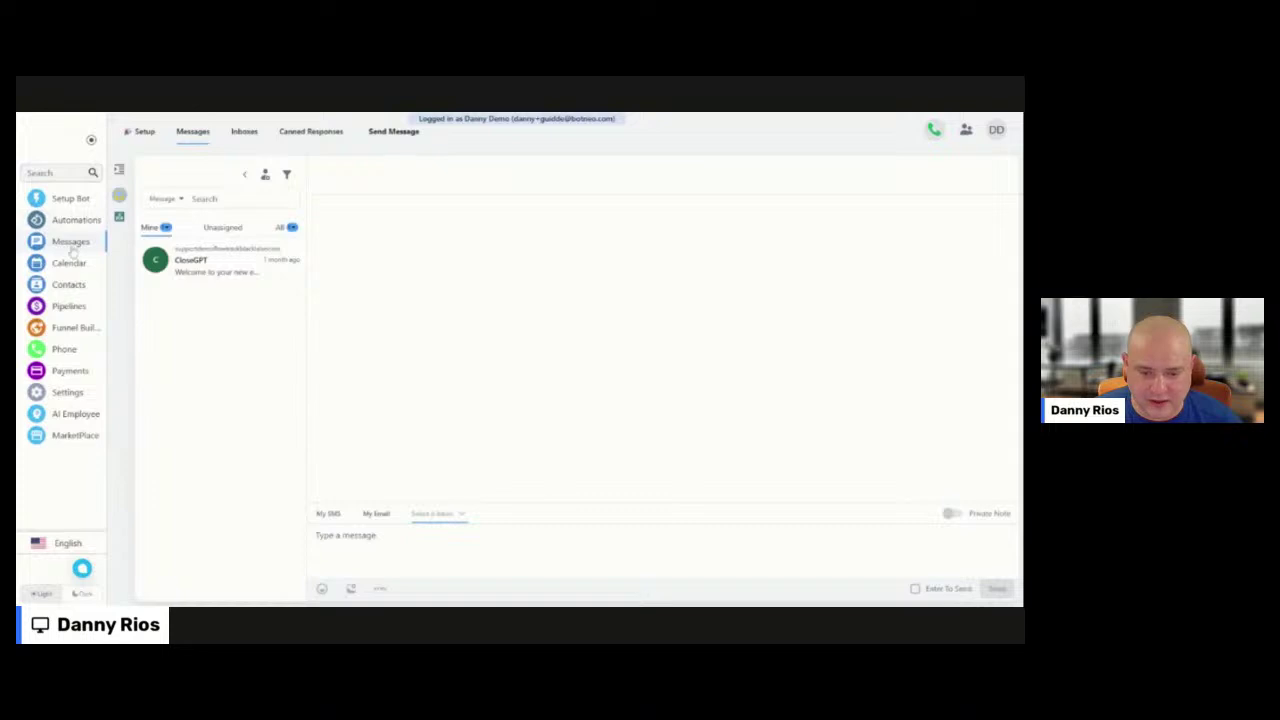
pyautogui.click(205, 268)
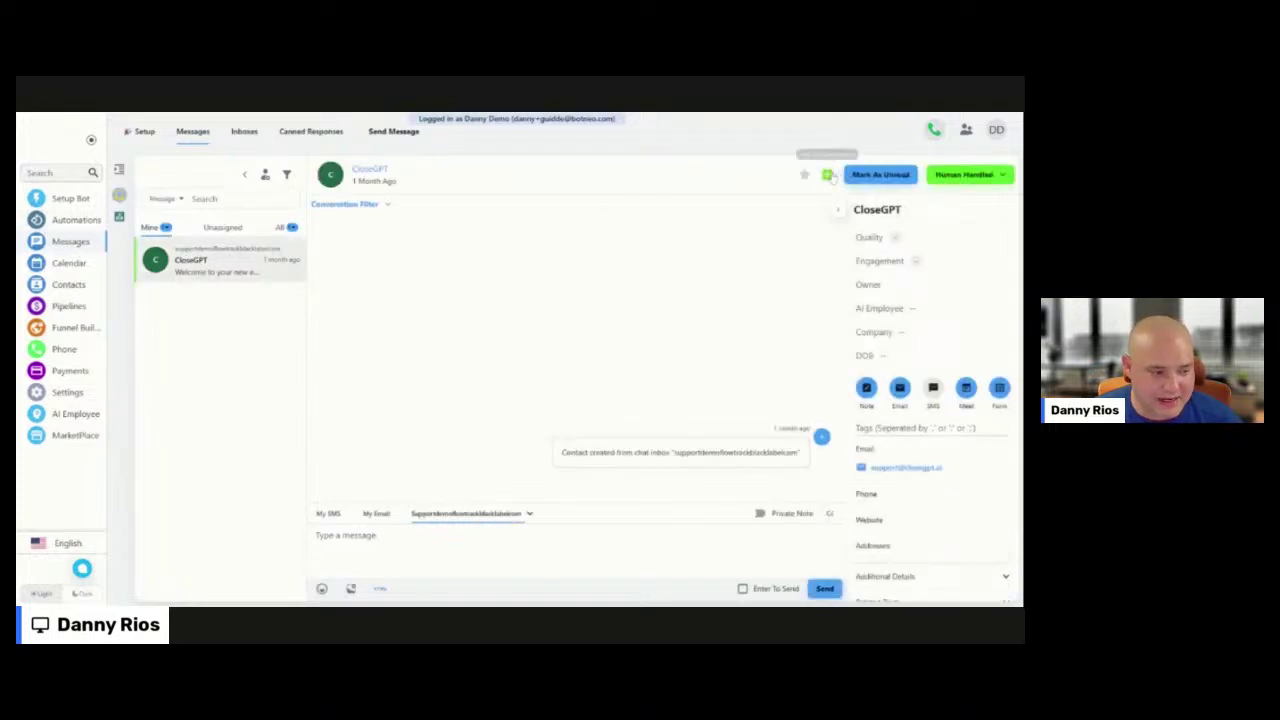
pyautogui.click(827, 174)
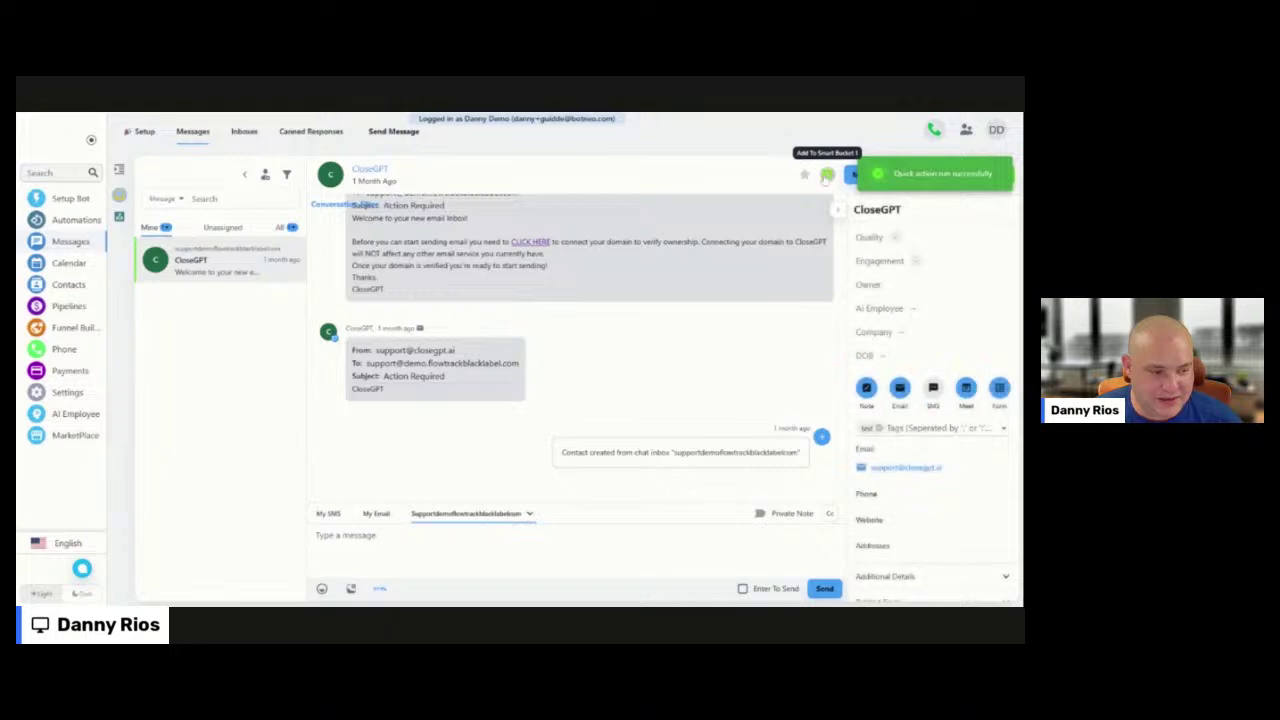
pyautogui.click(118, 216)
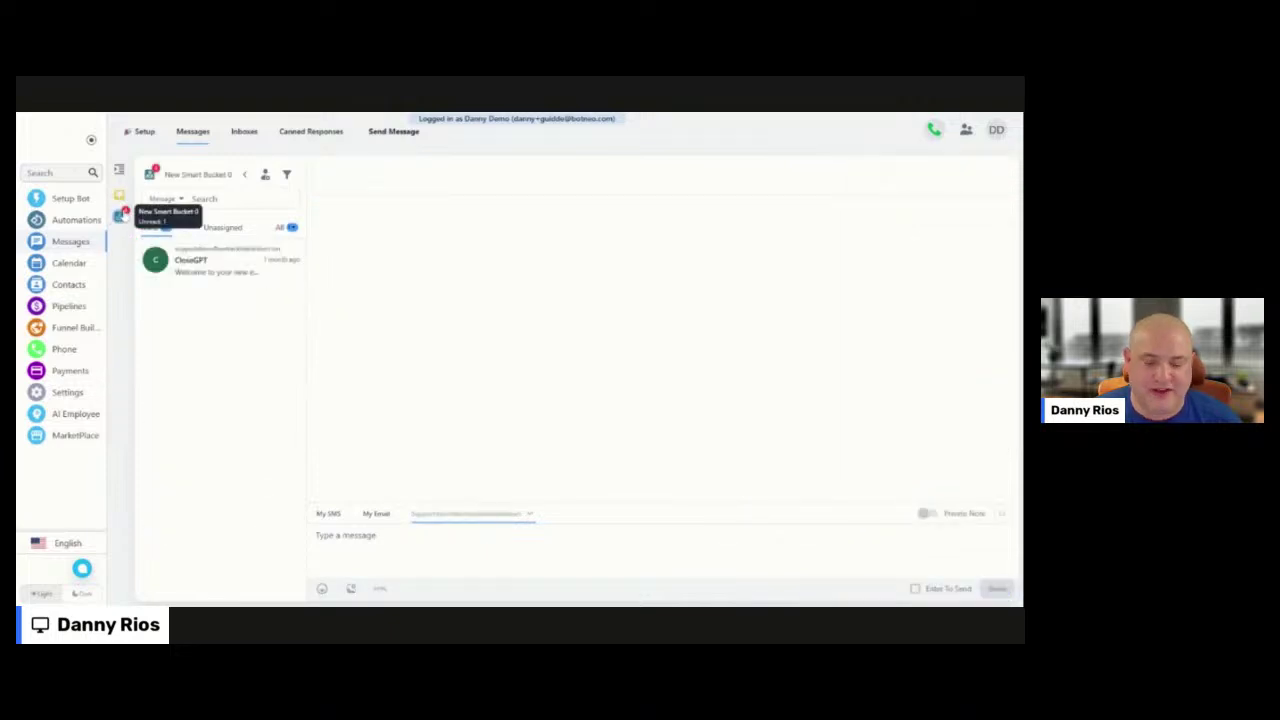
pyautogui.click(220, 271)
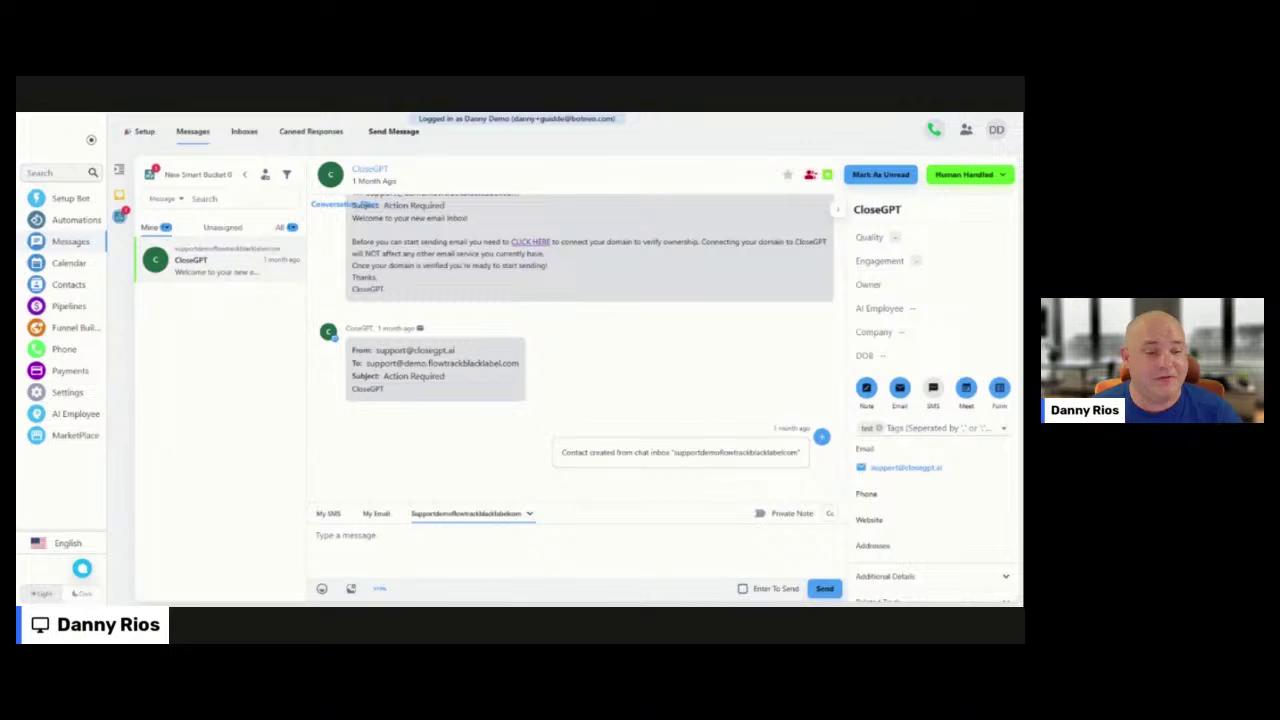
# Return to the chat settings and open the Remove quick action to review its action type
pyautogui.click(69, 392)
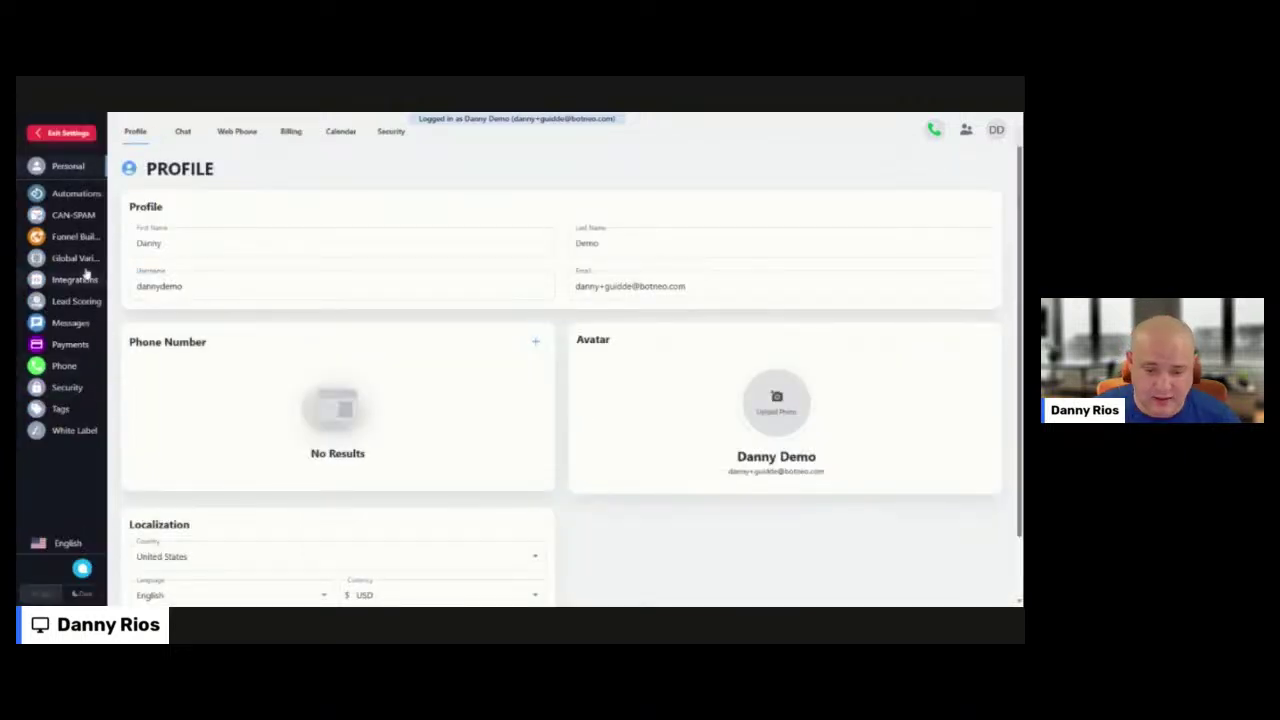
pyautogui.click(69, 322)
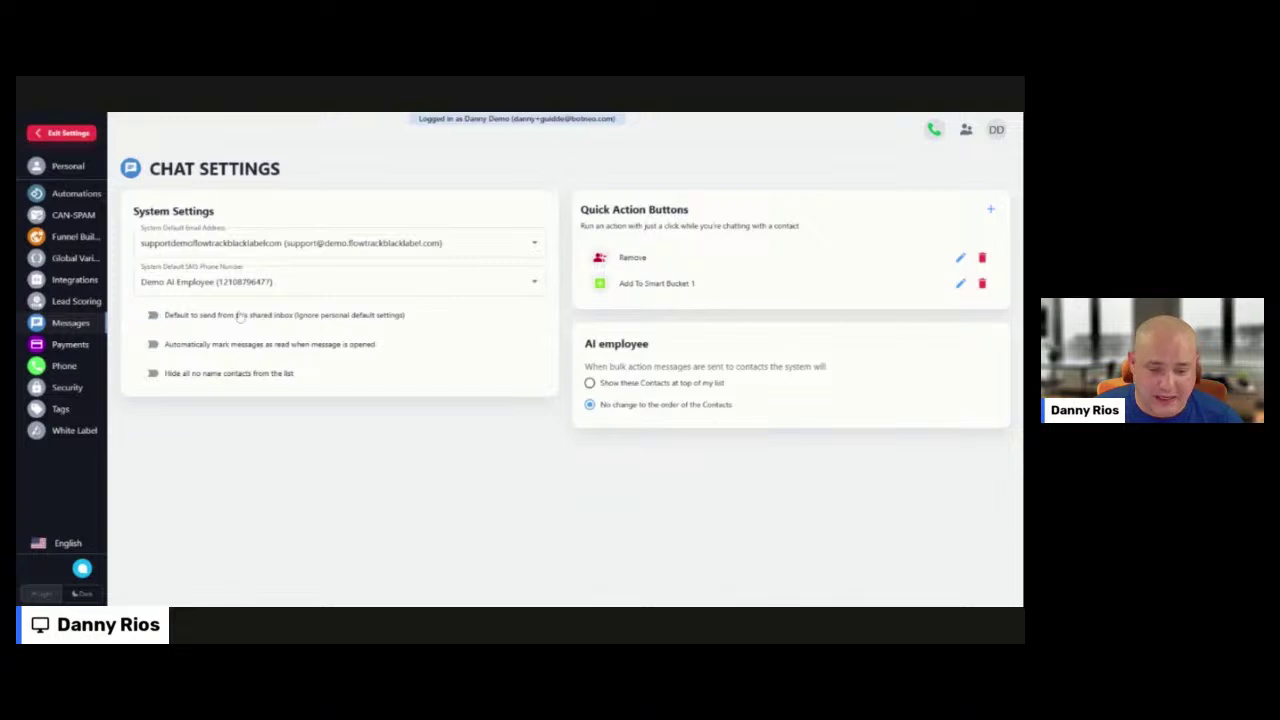
pyautogui.click(961, 259)
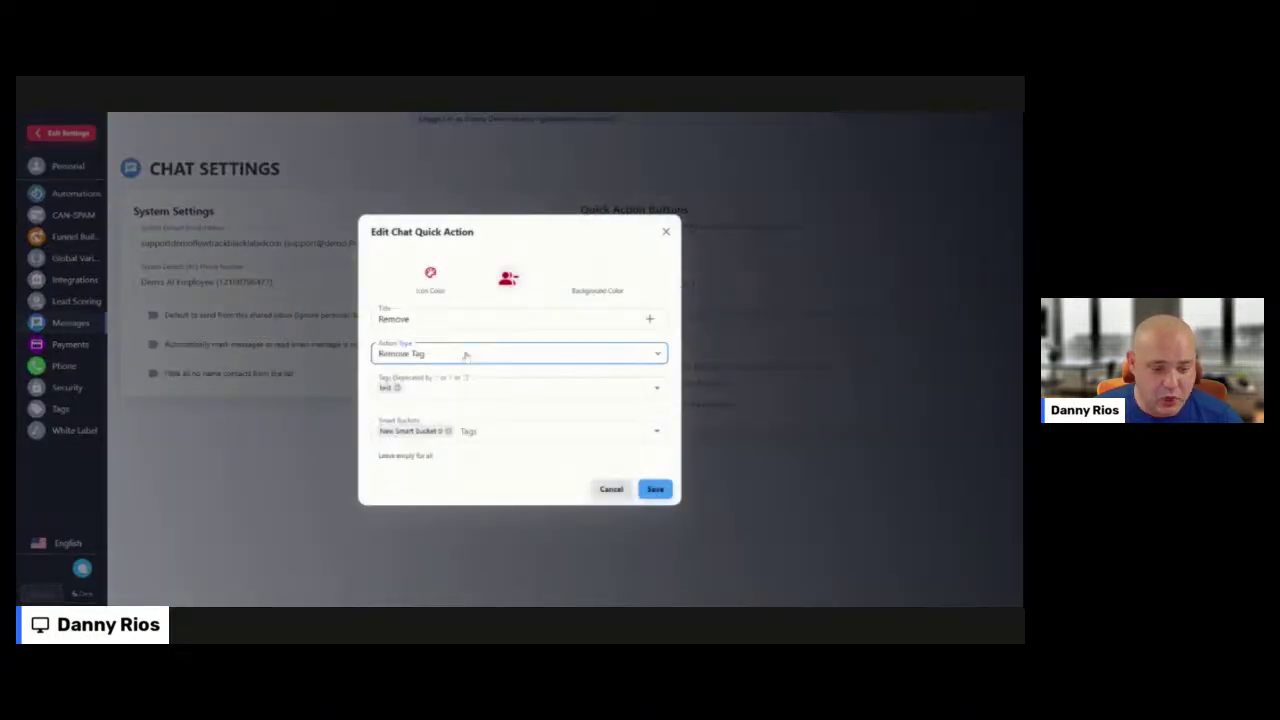